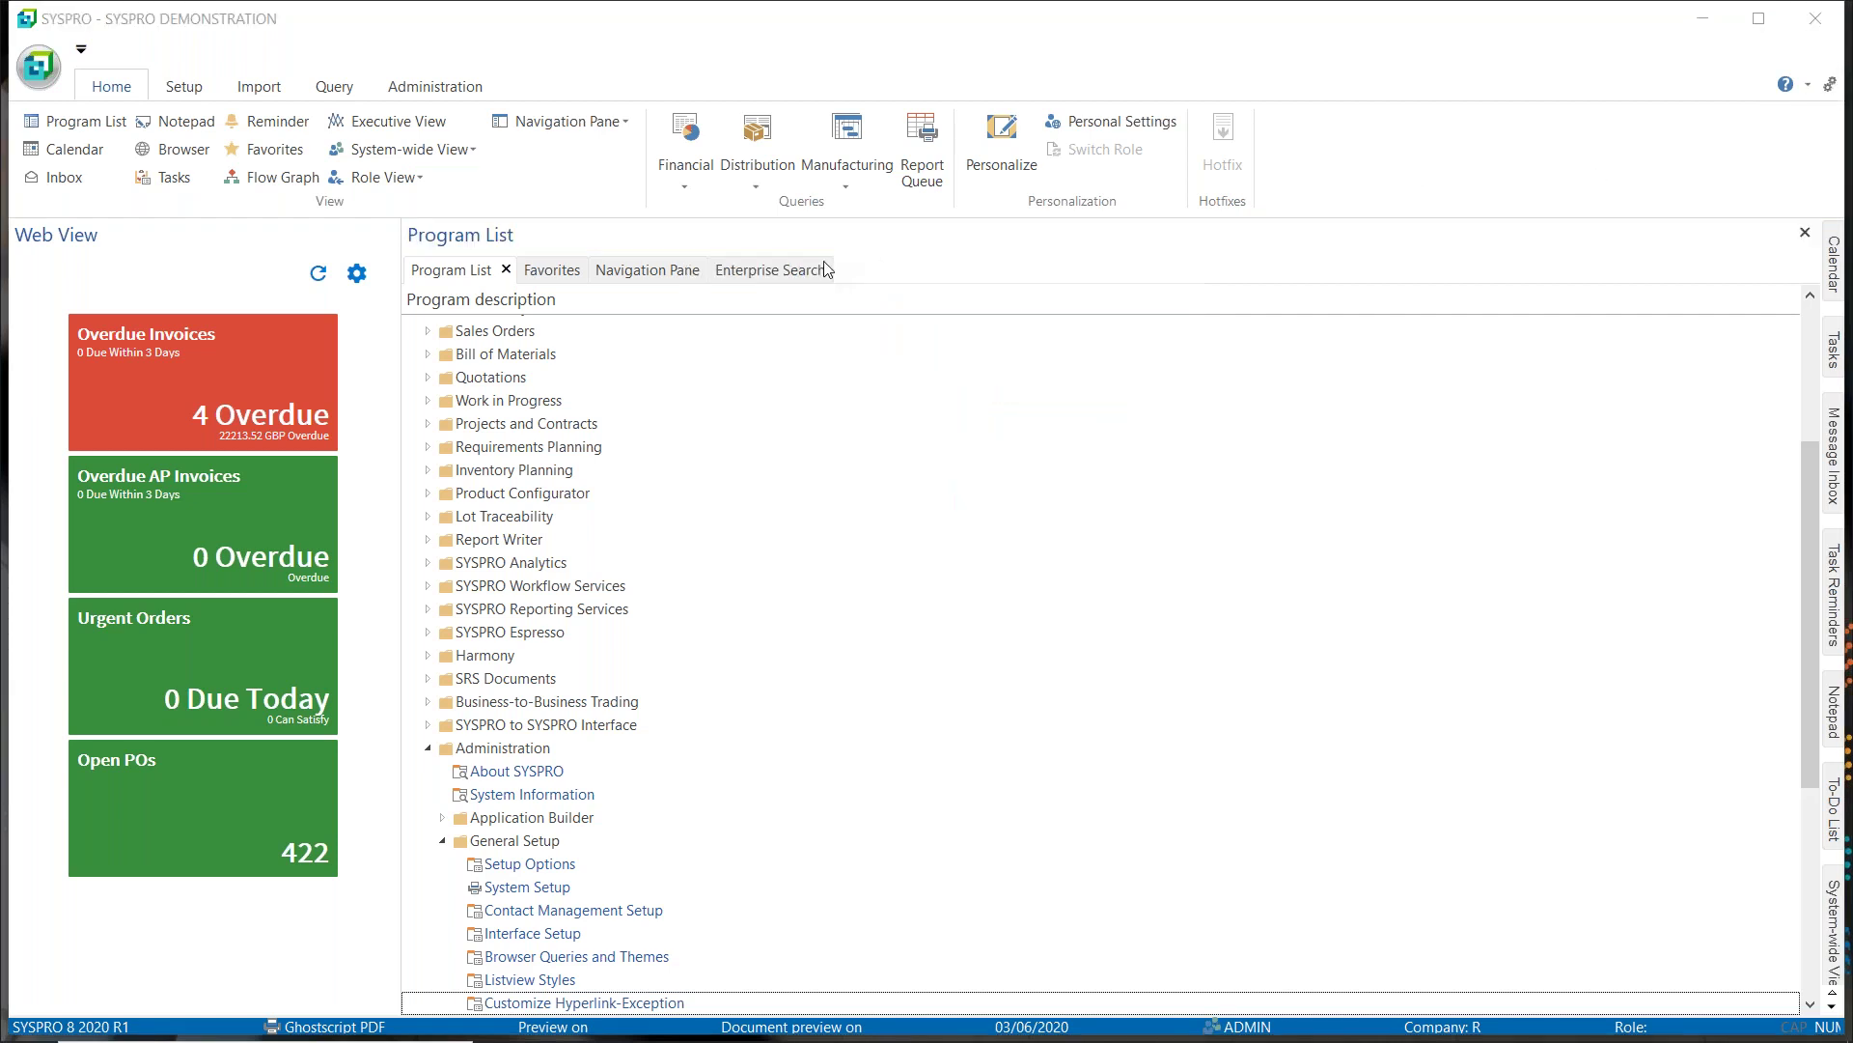
Open Enterprise Search and search all categories for A100.
{"action": "left_click", "coordinate": [766, 273]}
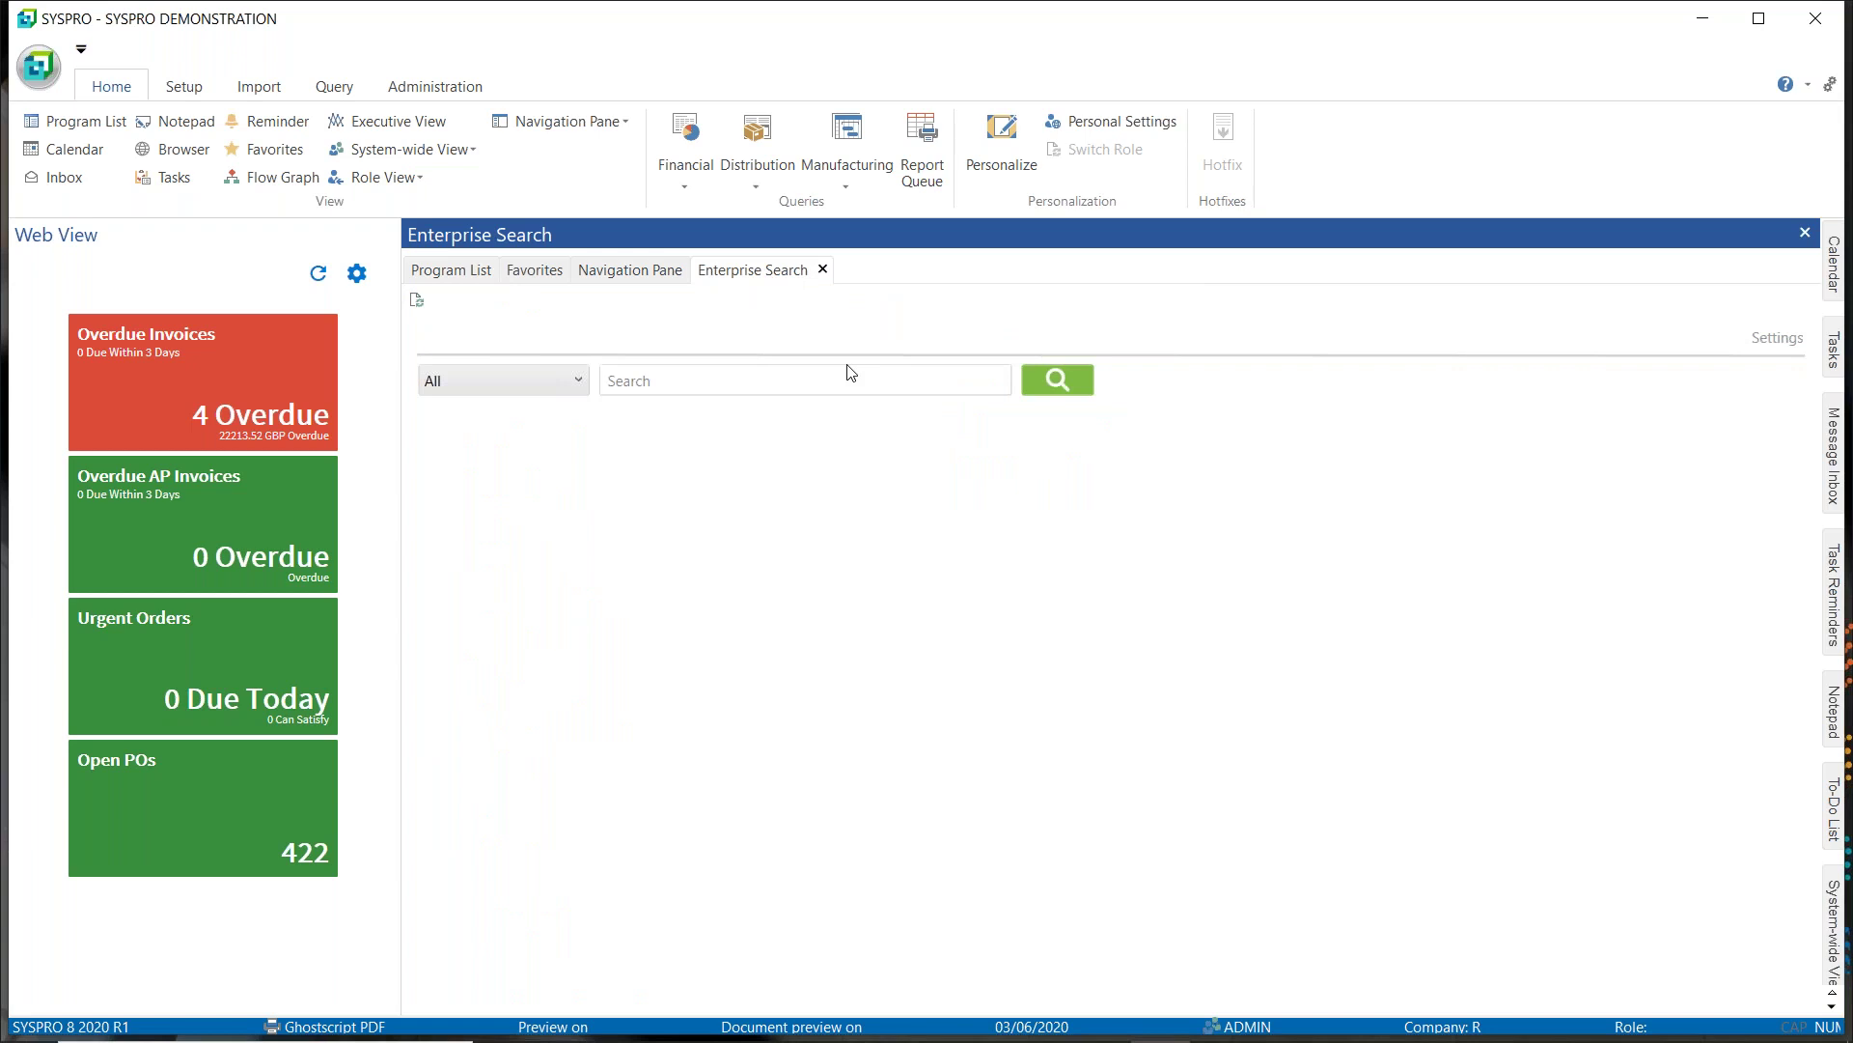
{"action": "left_click", "coordinate": [515, 387]}
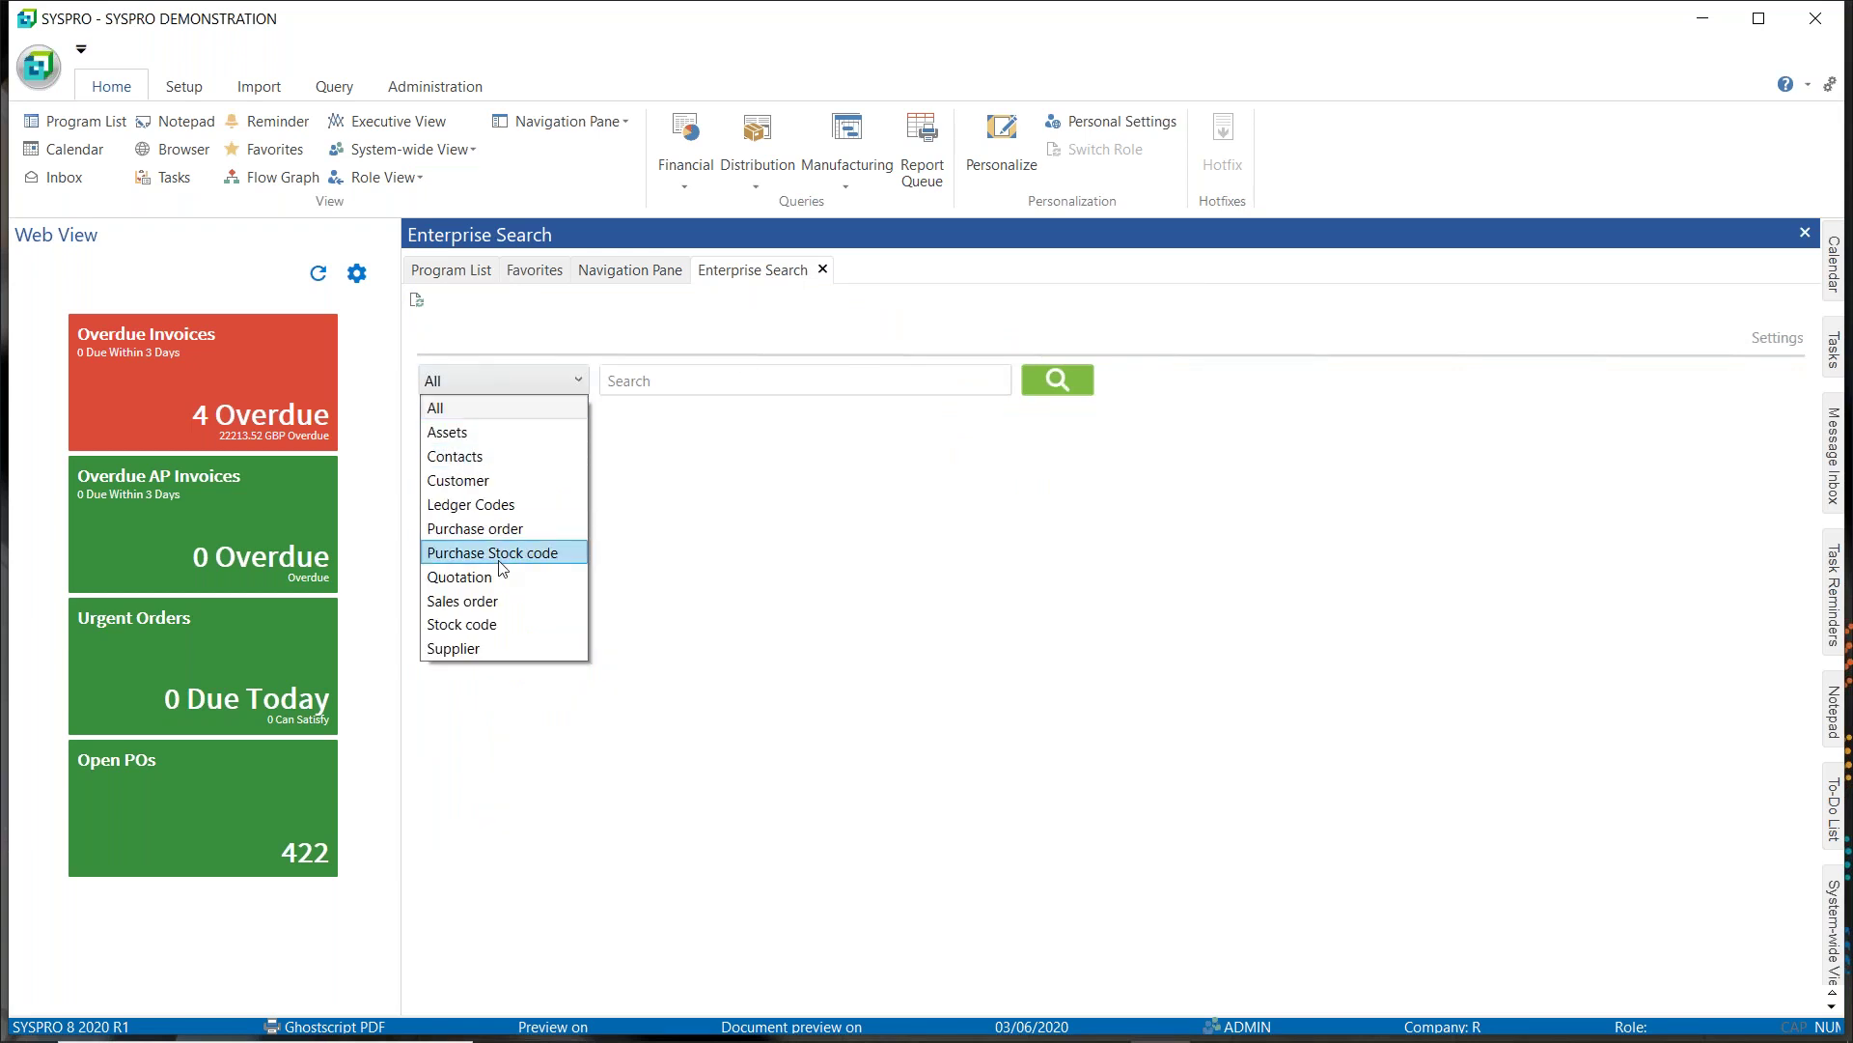
{"action": "left_click", "coordinate": [495, 415]}
{"action": "left_click", "coordinate": [652, 378]}
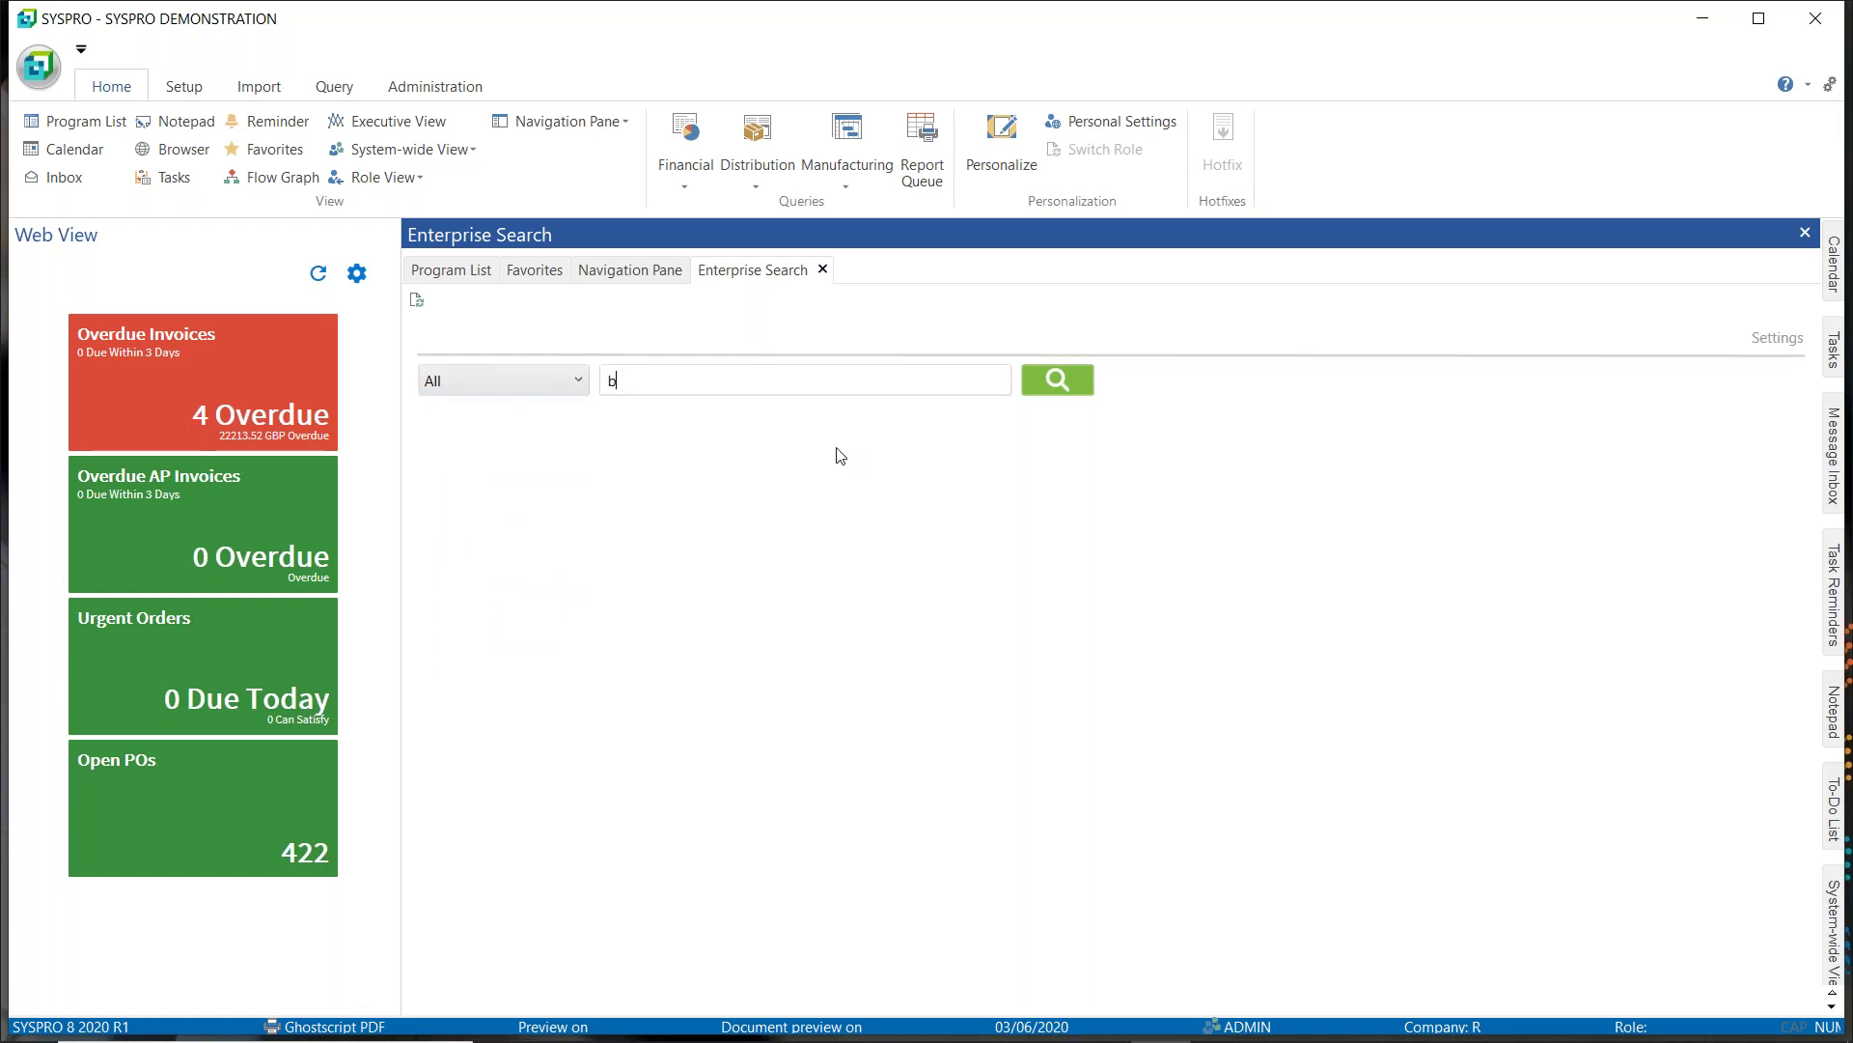
{"action": "type", "text": "A100"}
{"action": "left_click", "coordinate": [1050, 389]}
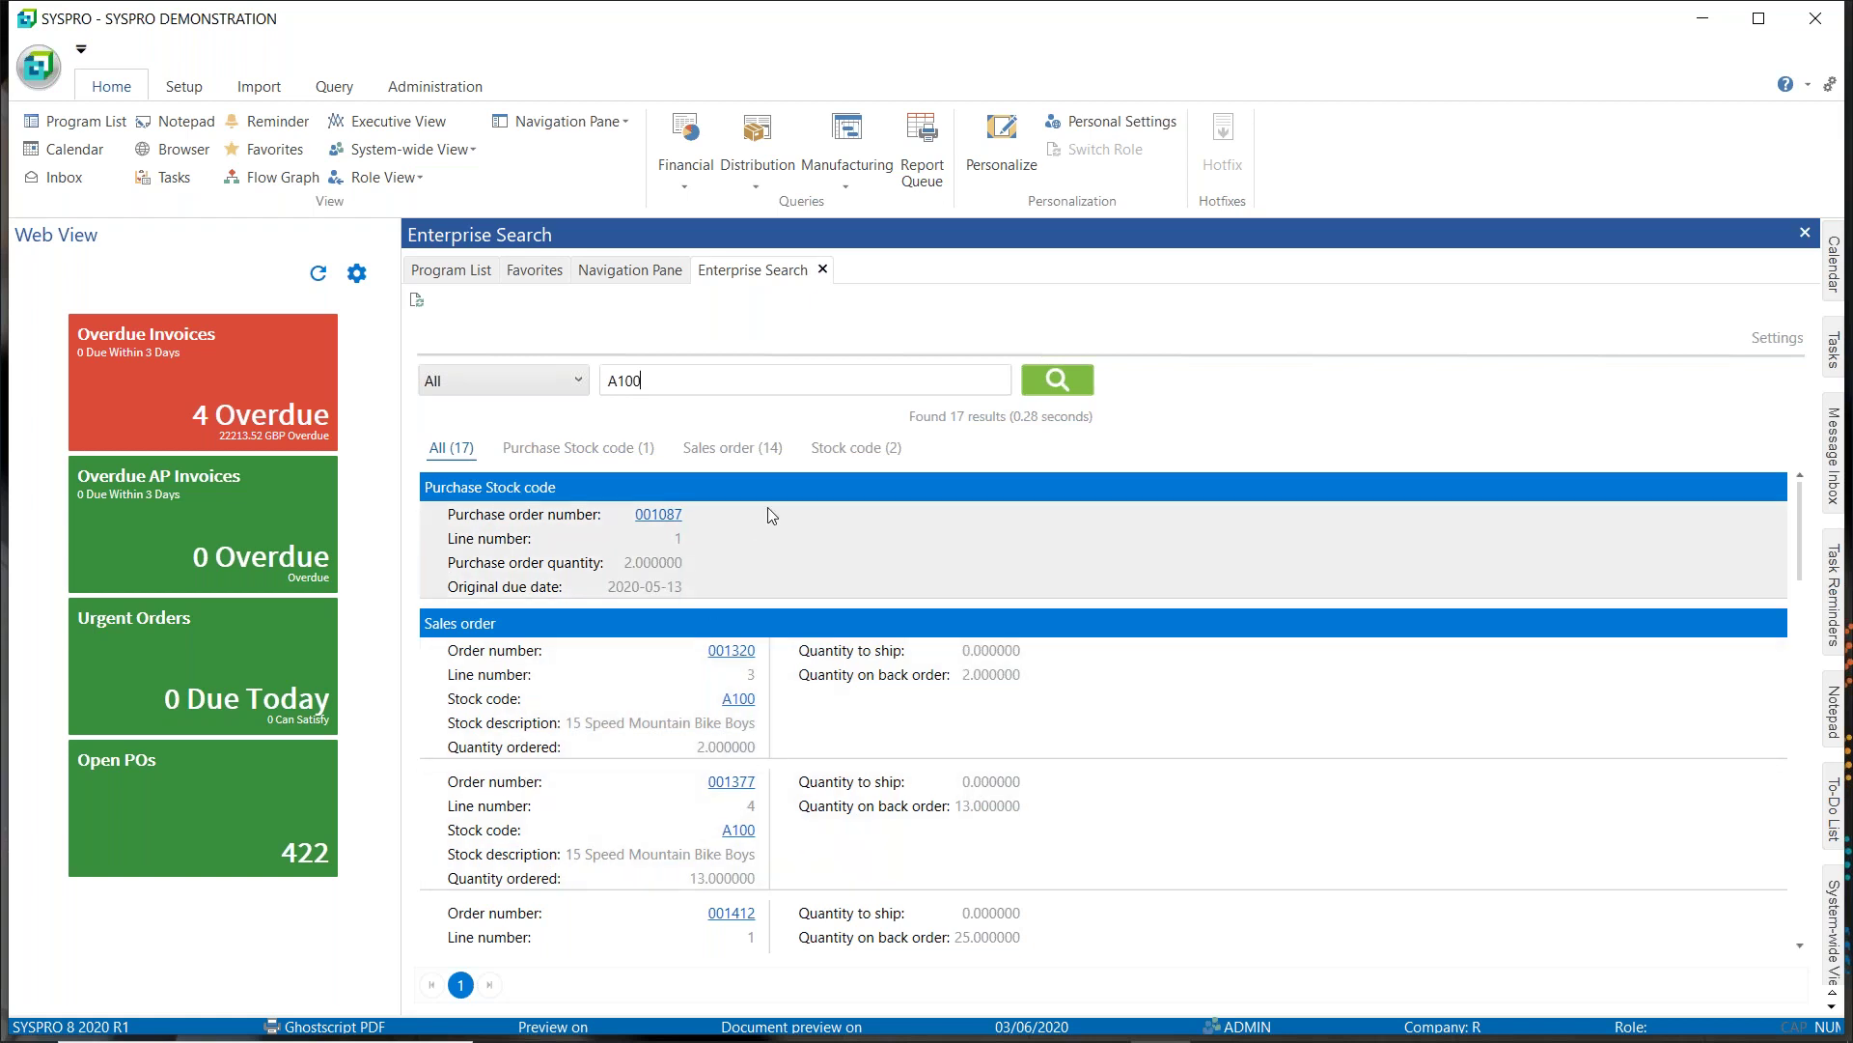
Compare the A100 results by category: stock codes, sales orders and purchase stock codes, finishing on the stock codes.
{"action": "left_click", "coordinate": [828, 450]}
{"action": "left_click", "coordinate": [719, 450]}
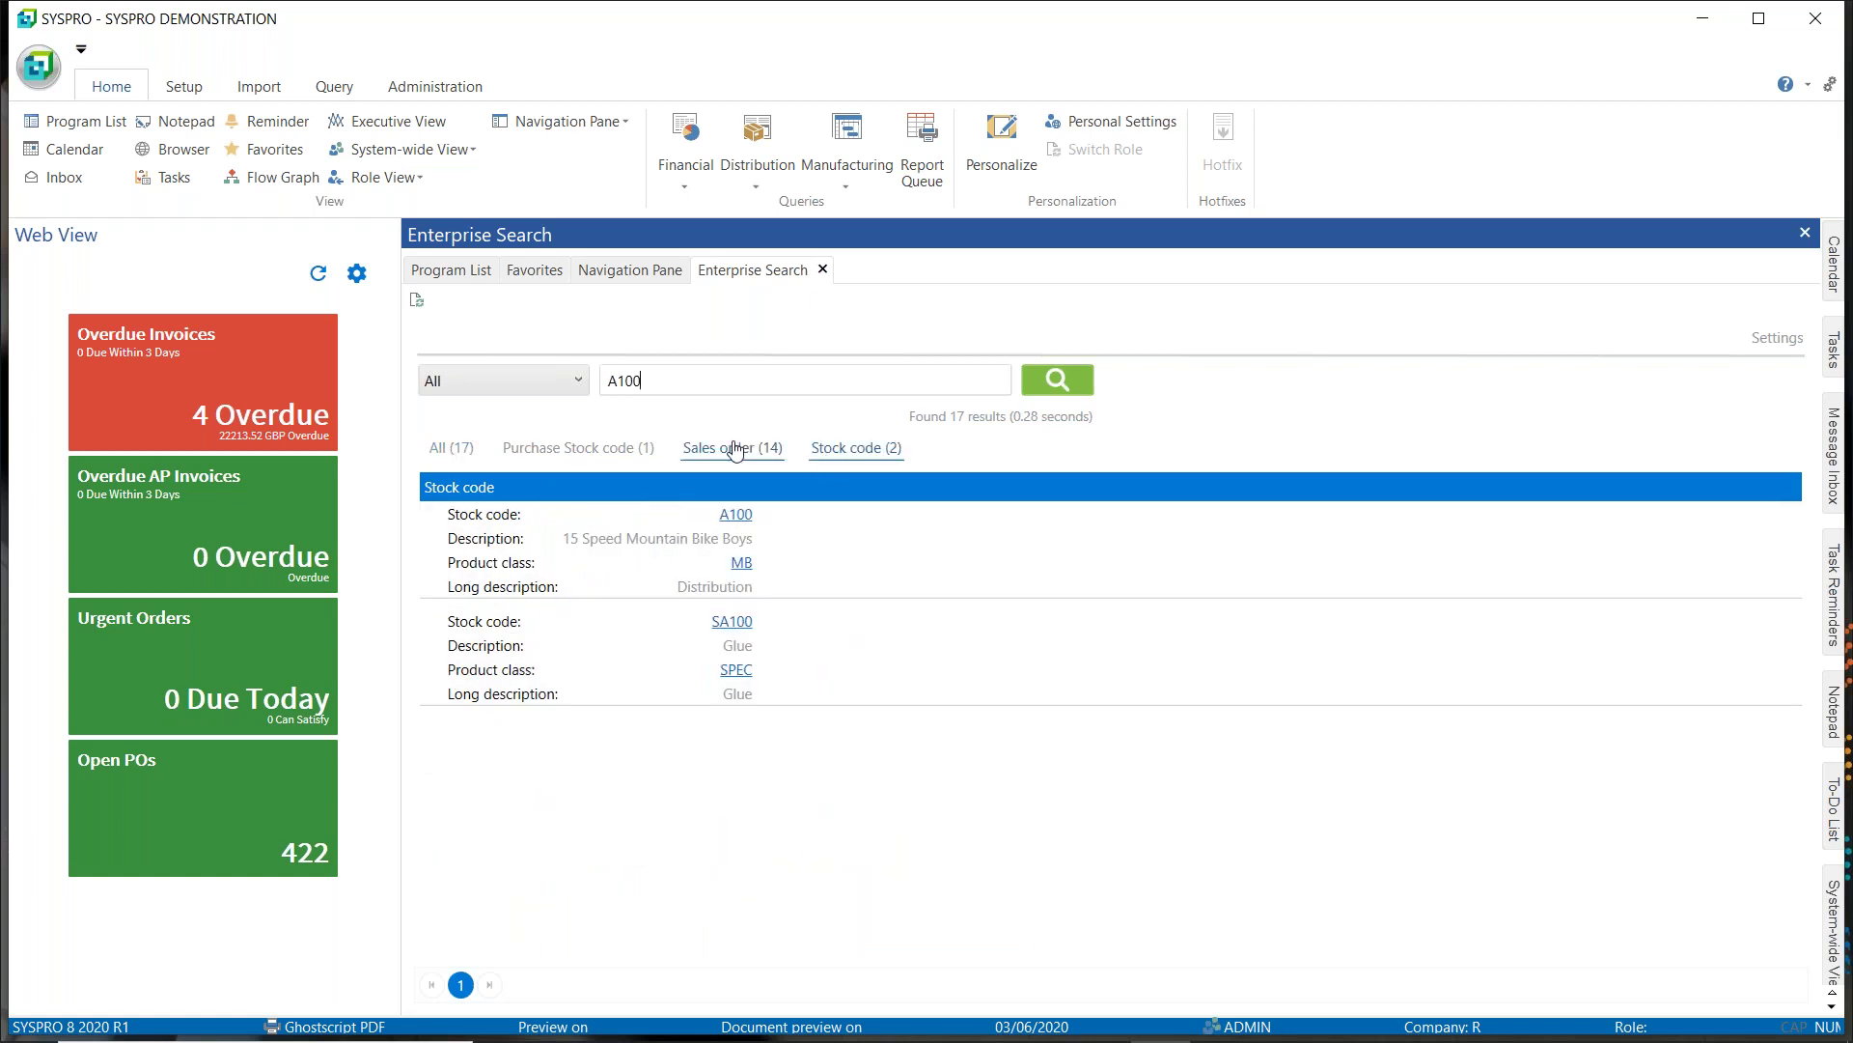
{"action": "left_click", "coordinate": [569, 450]}
{"action": "left_click", "coordinate": [715, 452]}
{"action": "left_click", "coordinate": [854, 450]}
Inspect the linked programs and the copy option offered for stock code A100 in the results.
{"action": "left_click", "coordinate": [731, 520]}
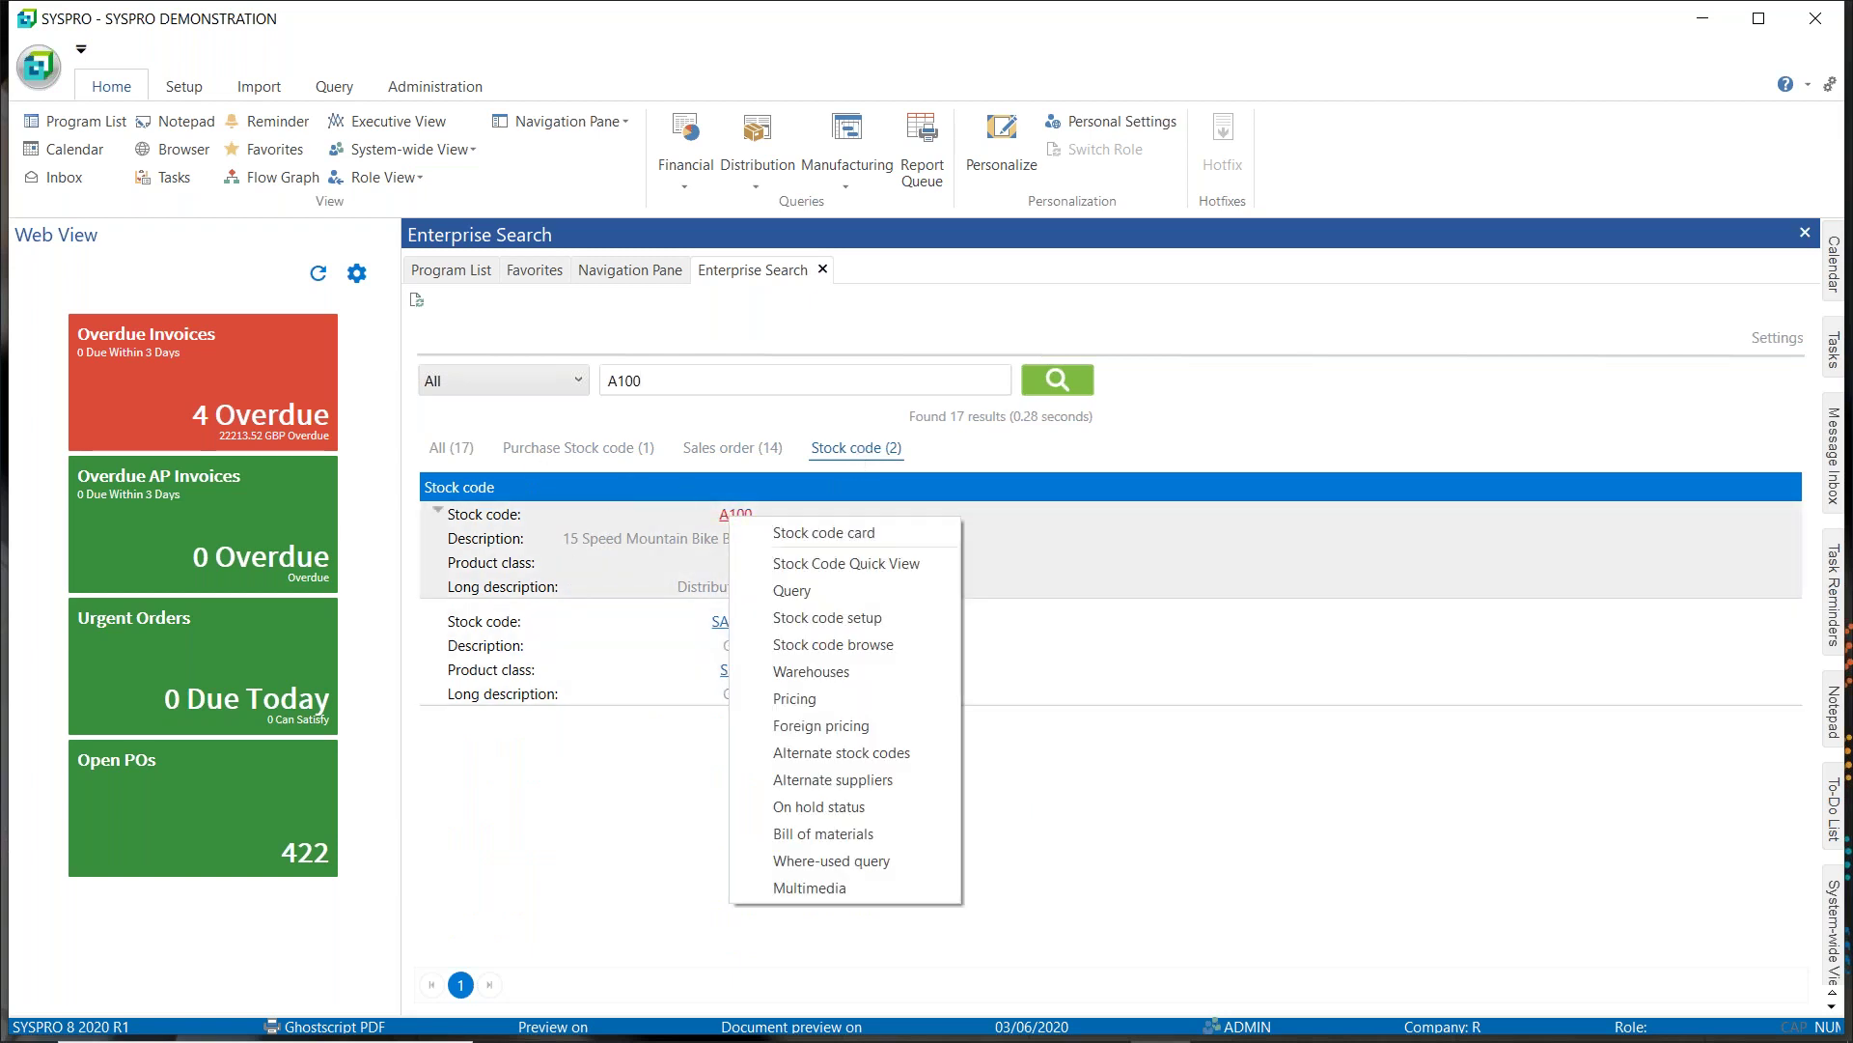
{"action": "right_click", "coordinate": [473, 530]}
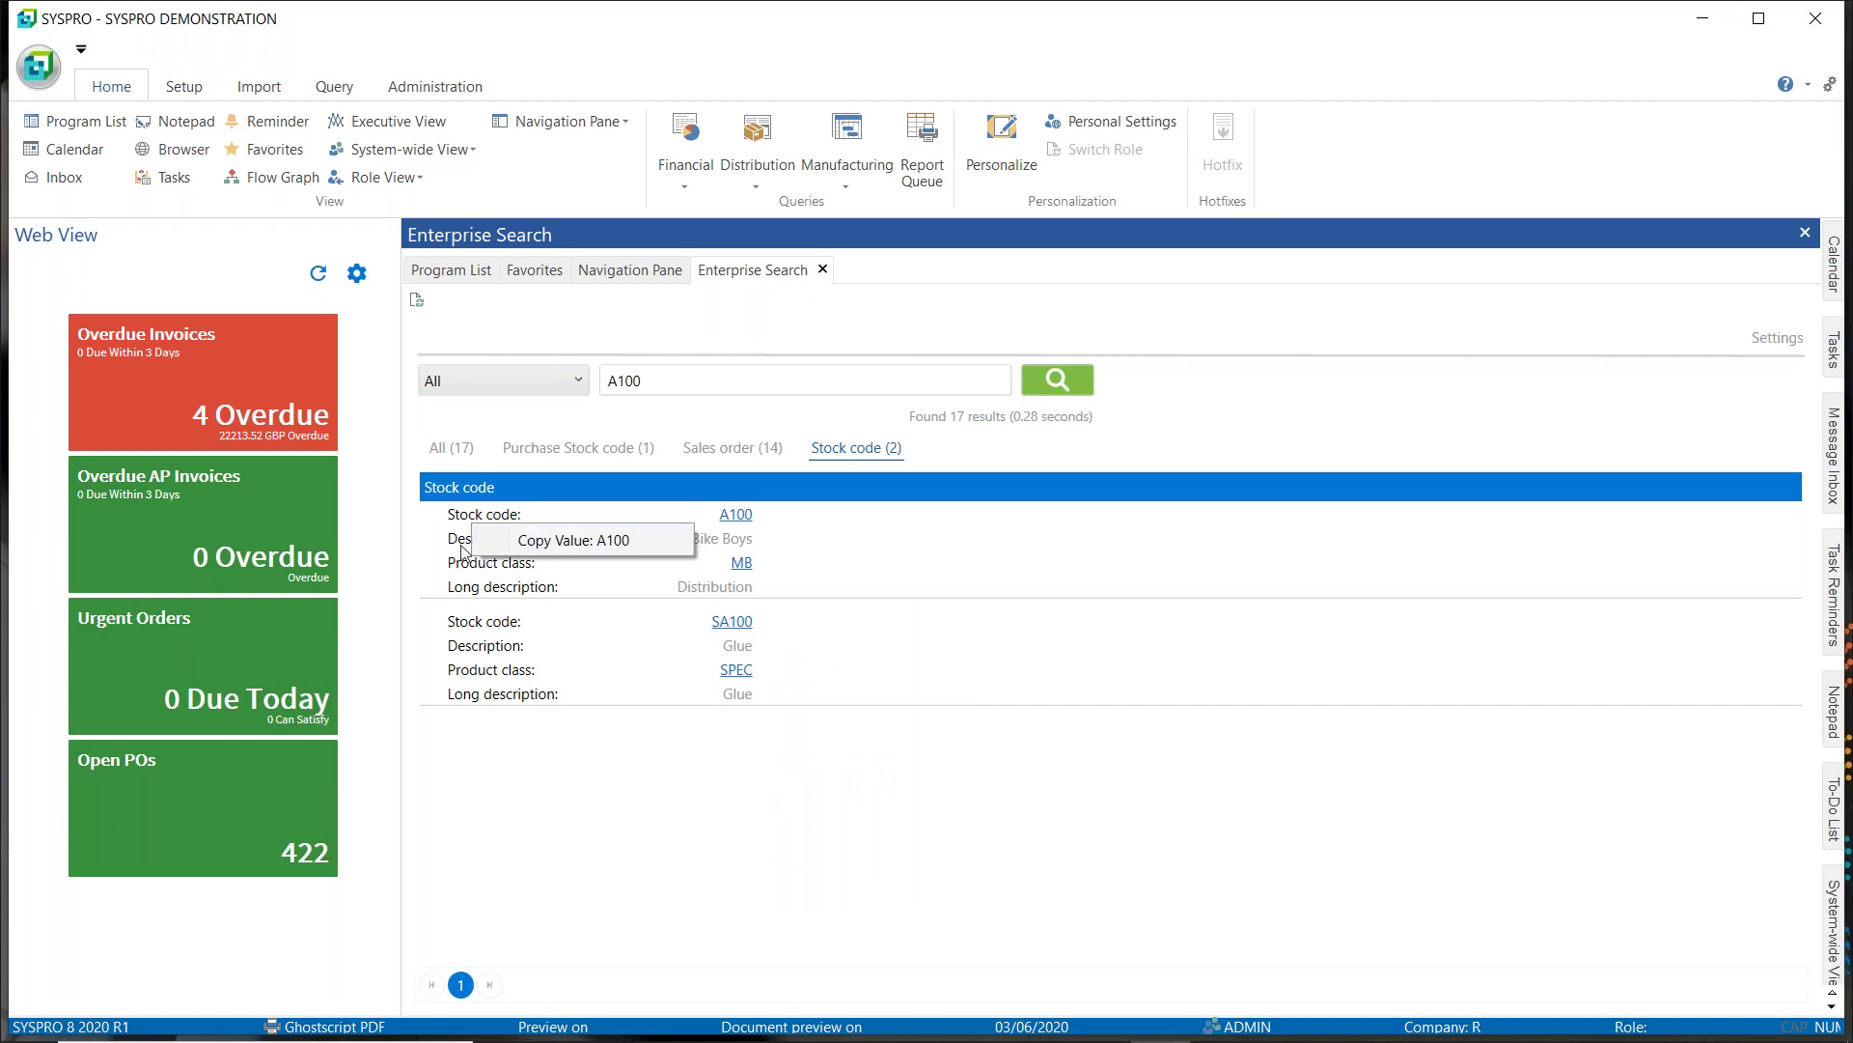
{"action": "left_click", "coordinate": [463, 551]}
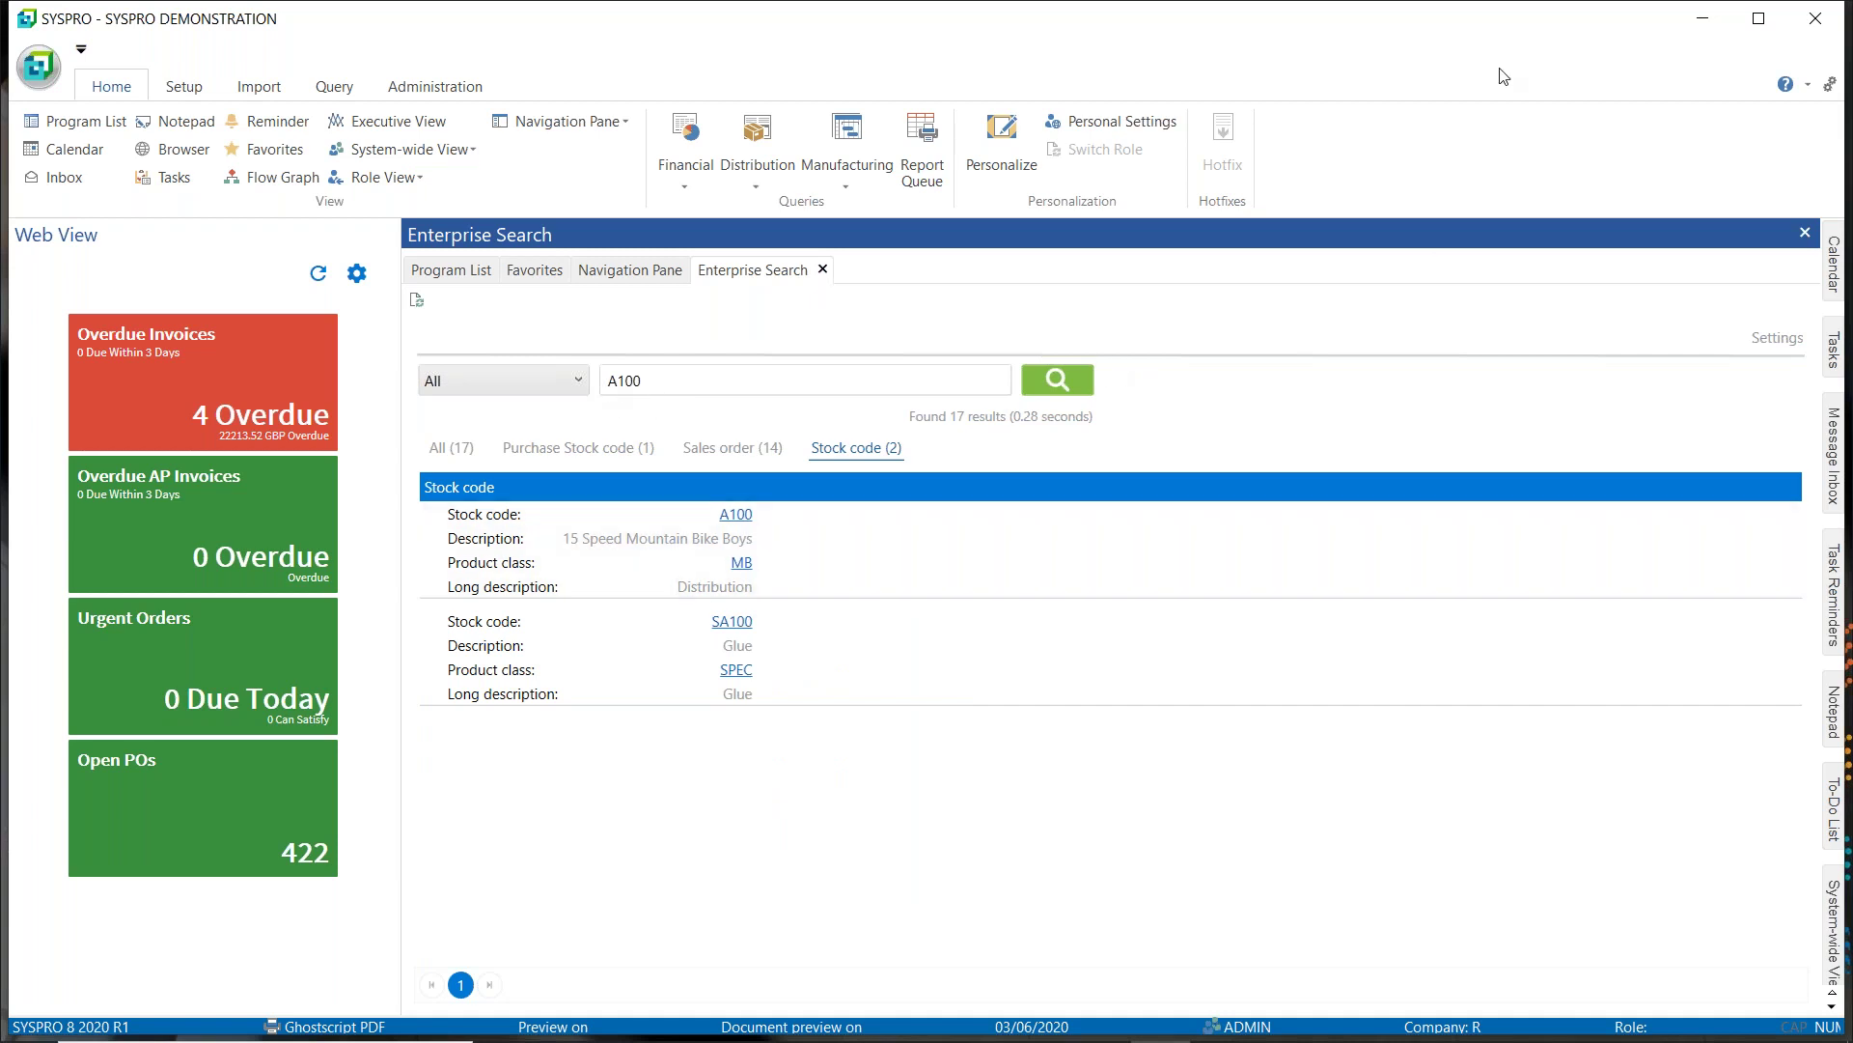
Open the Enterprise Search settings and examine the selected columns and the conditions of the Purchase Stock code category.
{"action": "left_click", "coordinate": [1763, 349]}
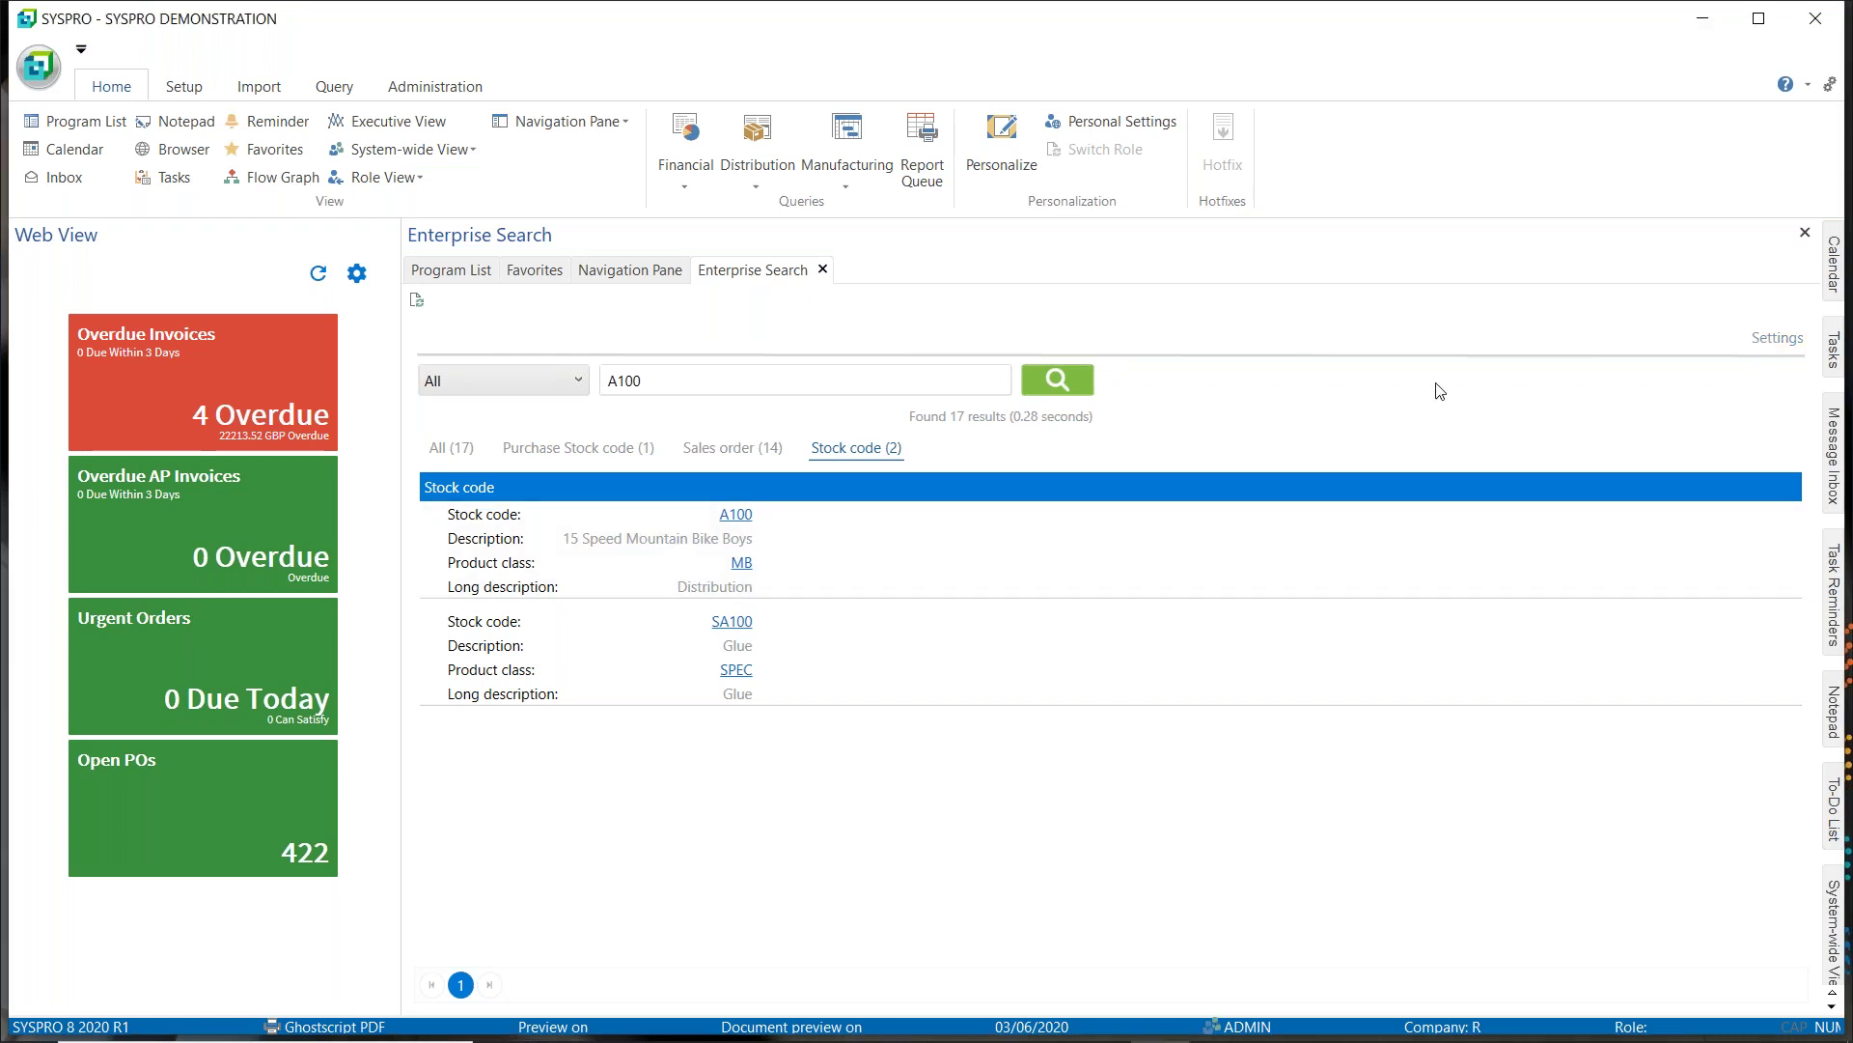
{"action": "left_click", "coordinate": [1775, 344]}
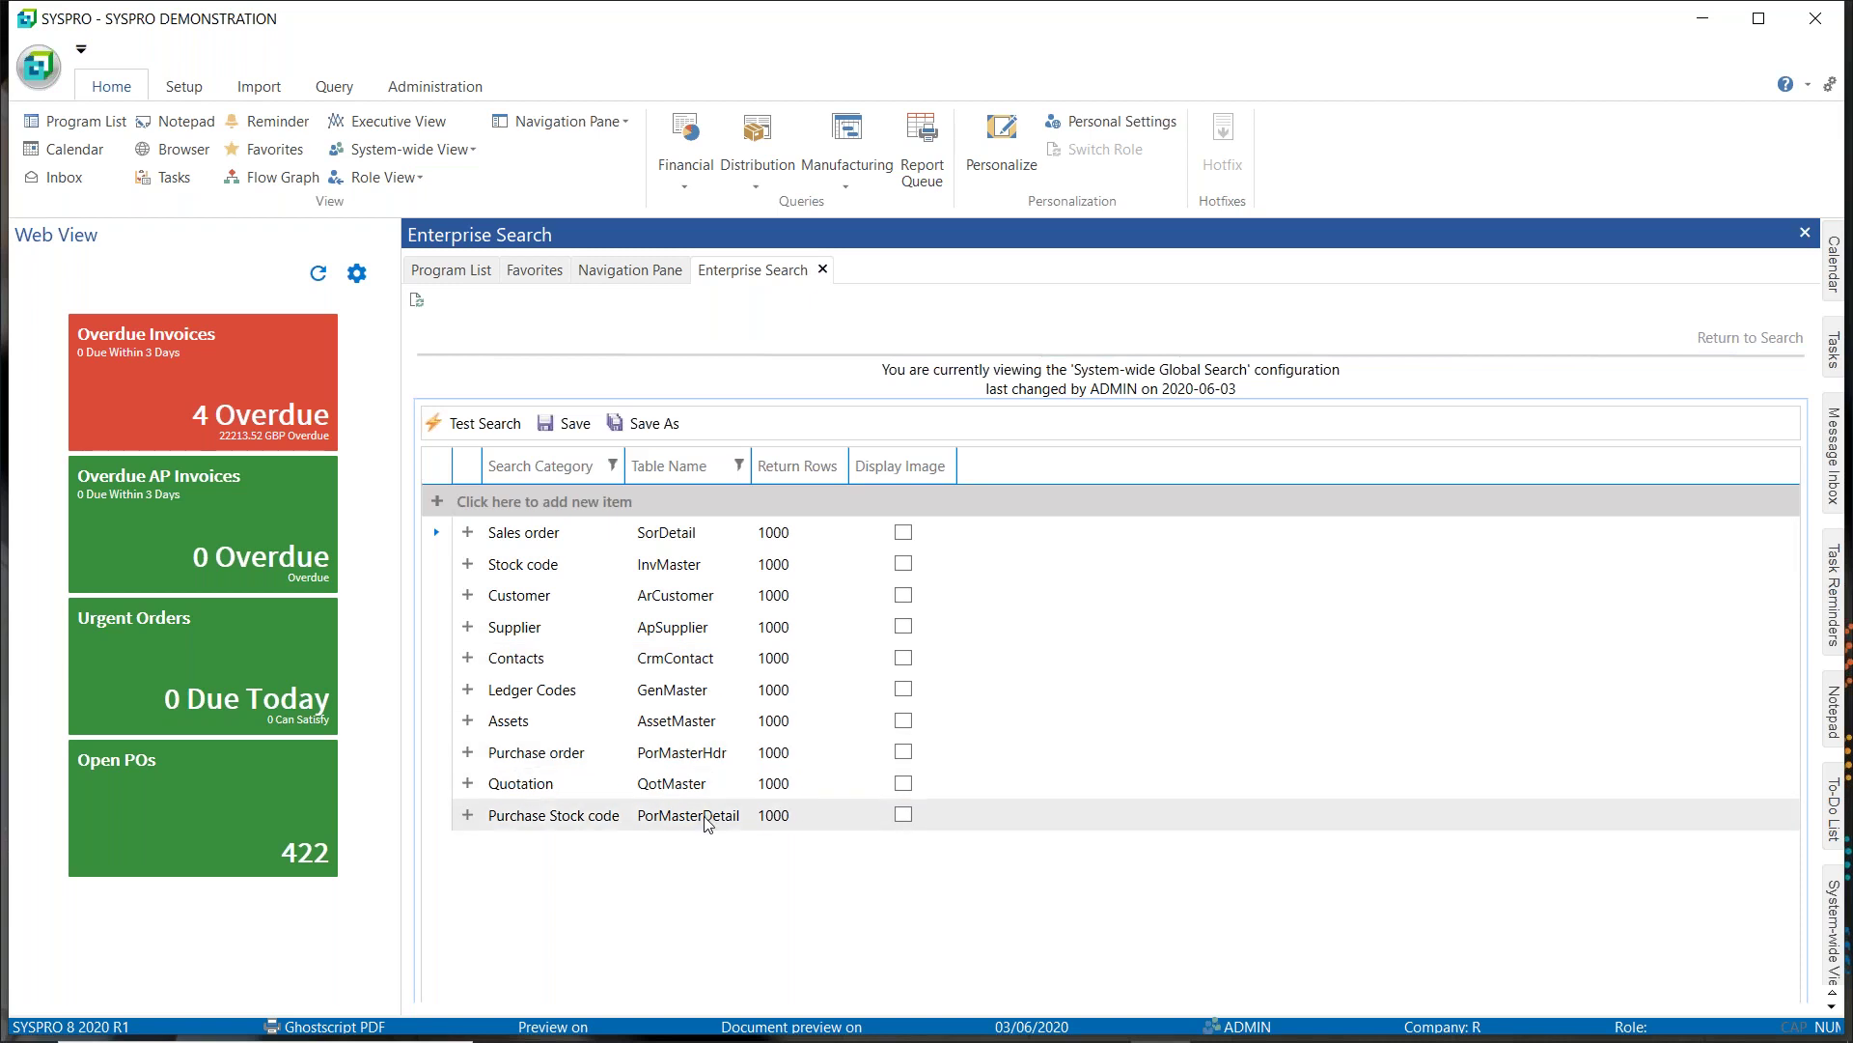
{"action": "left_click", "coordinate": [467, 815]}
{"action": "scroll", "coordinate": [620, 782], "scroll_direction": "down", "scroll_amount": 3}
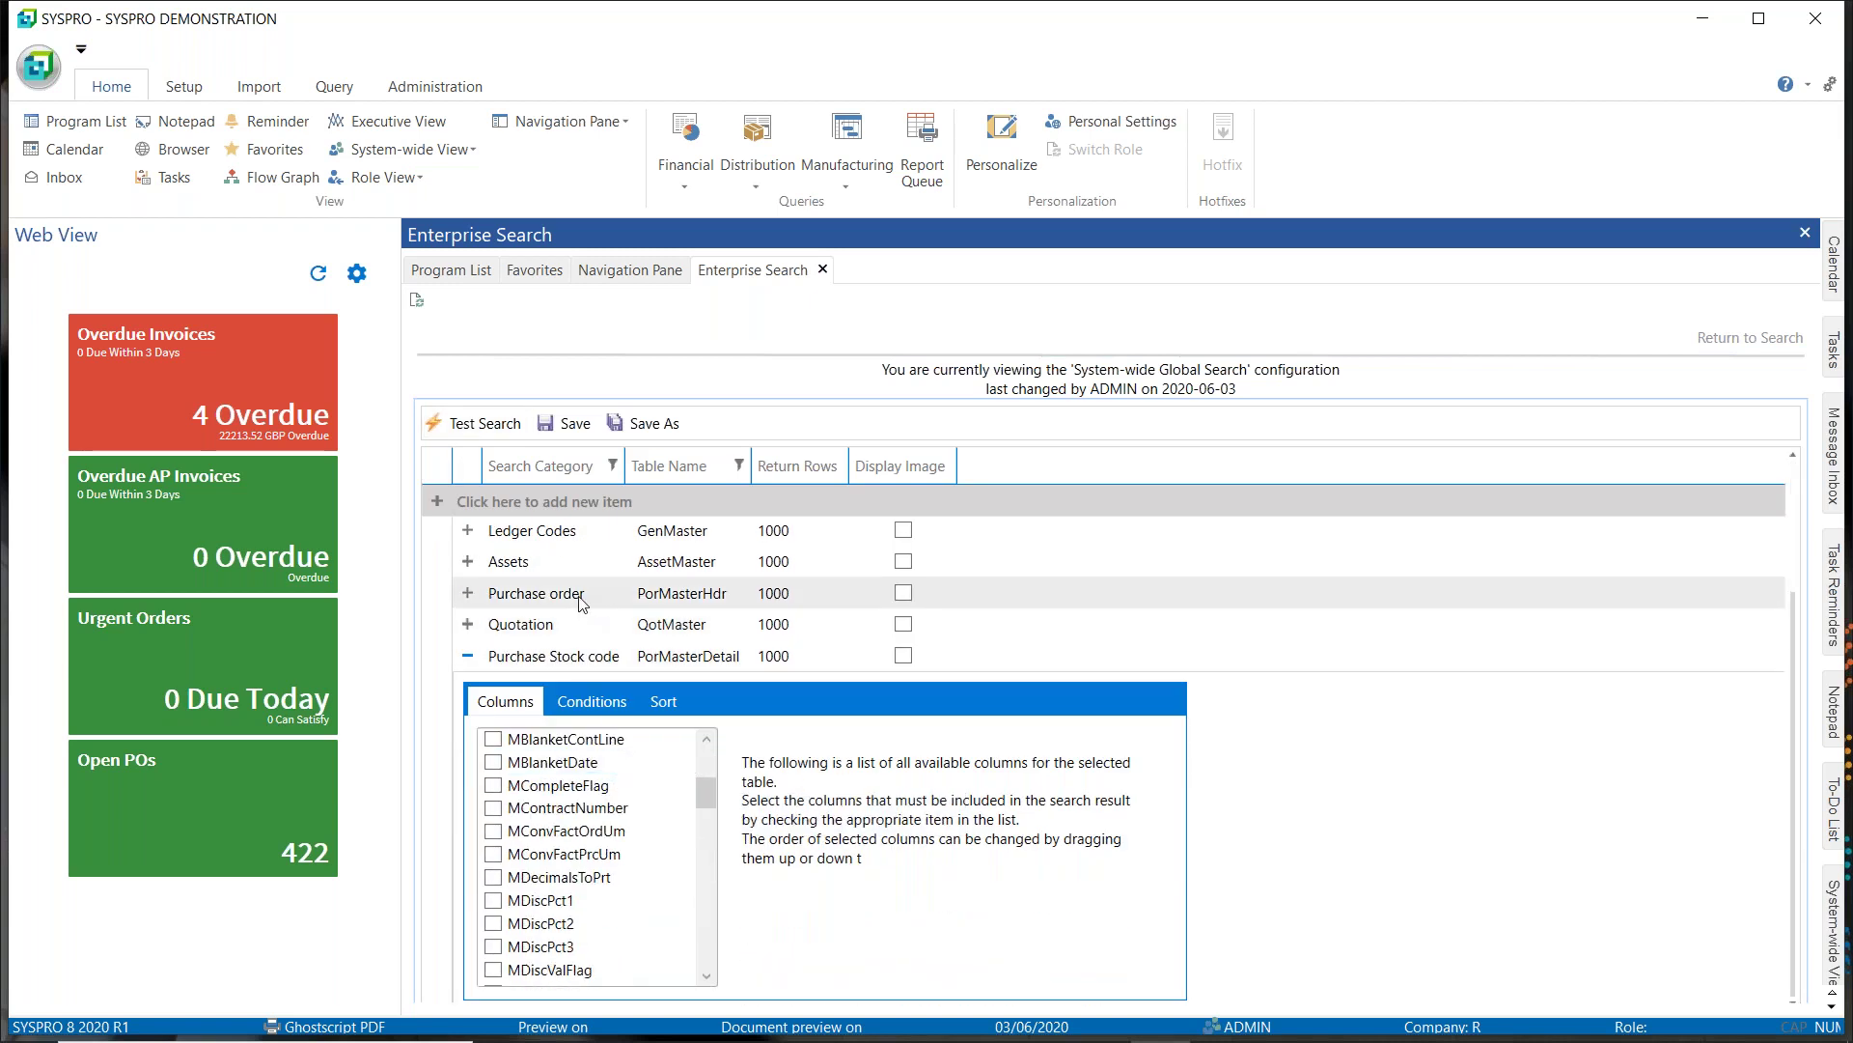
{"action": "scroll", "coordinate": [473, 579], "scroll_direction": "up", "scroll_amount": 3}
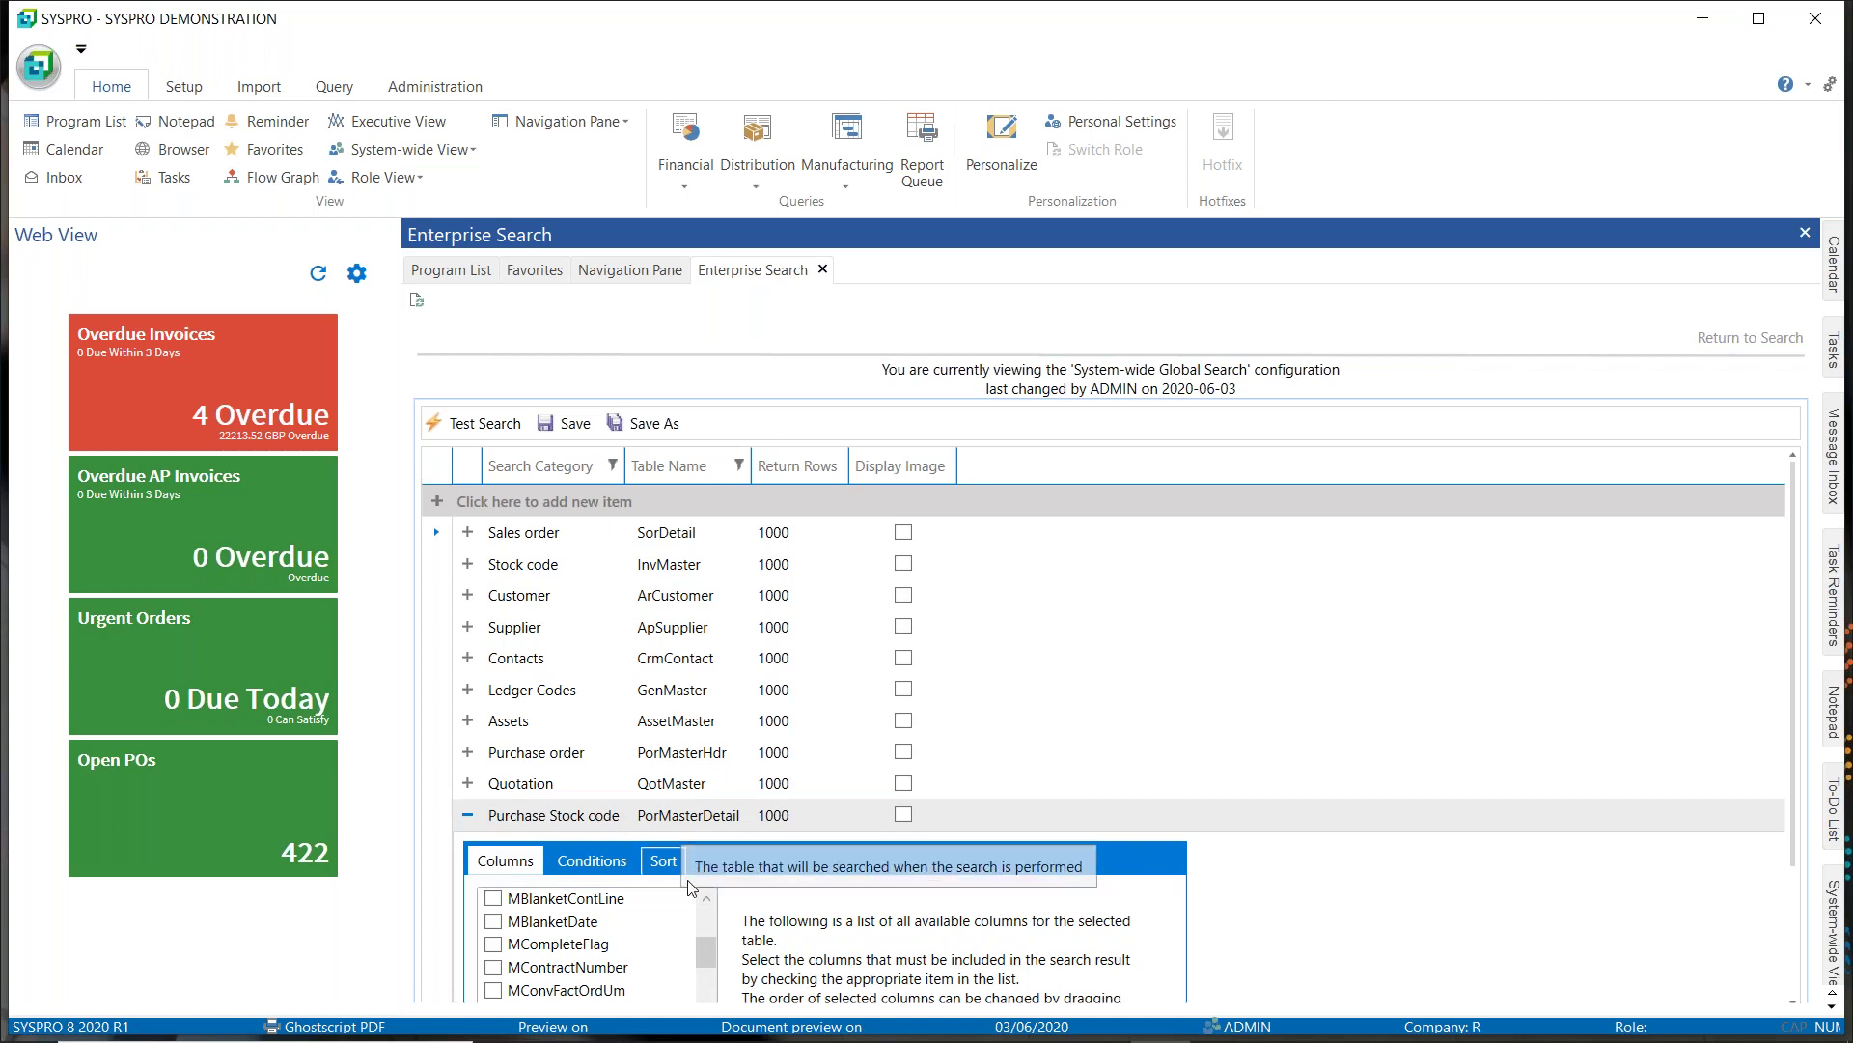
{"action": "left_click_drag", "start_coordinate": [708, 951], "coordinate": [719, 917]}
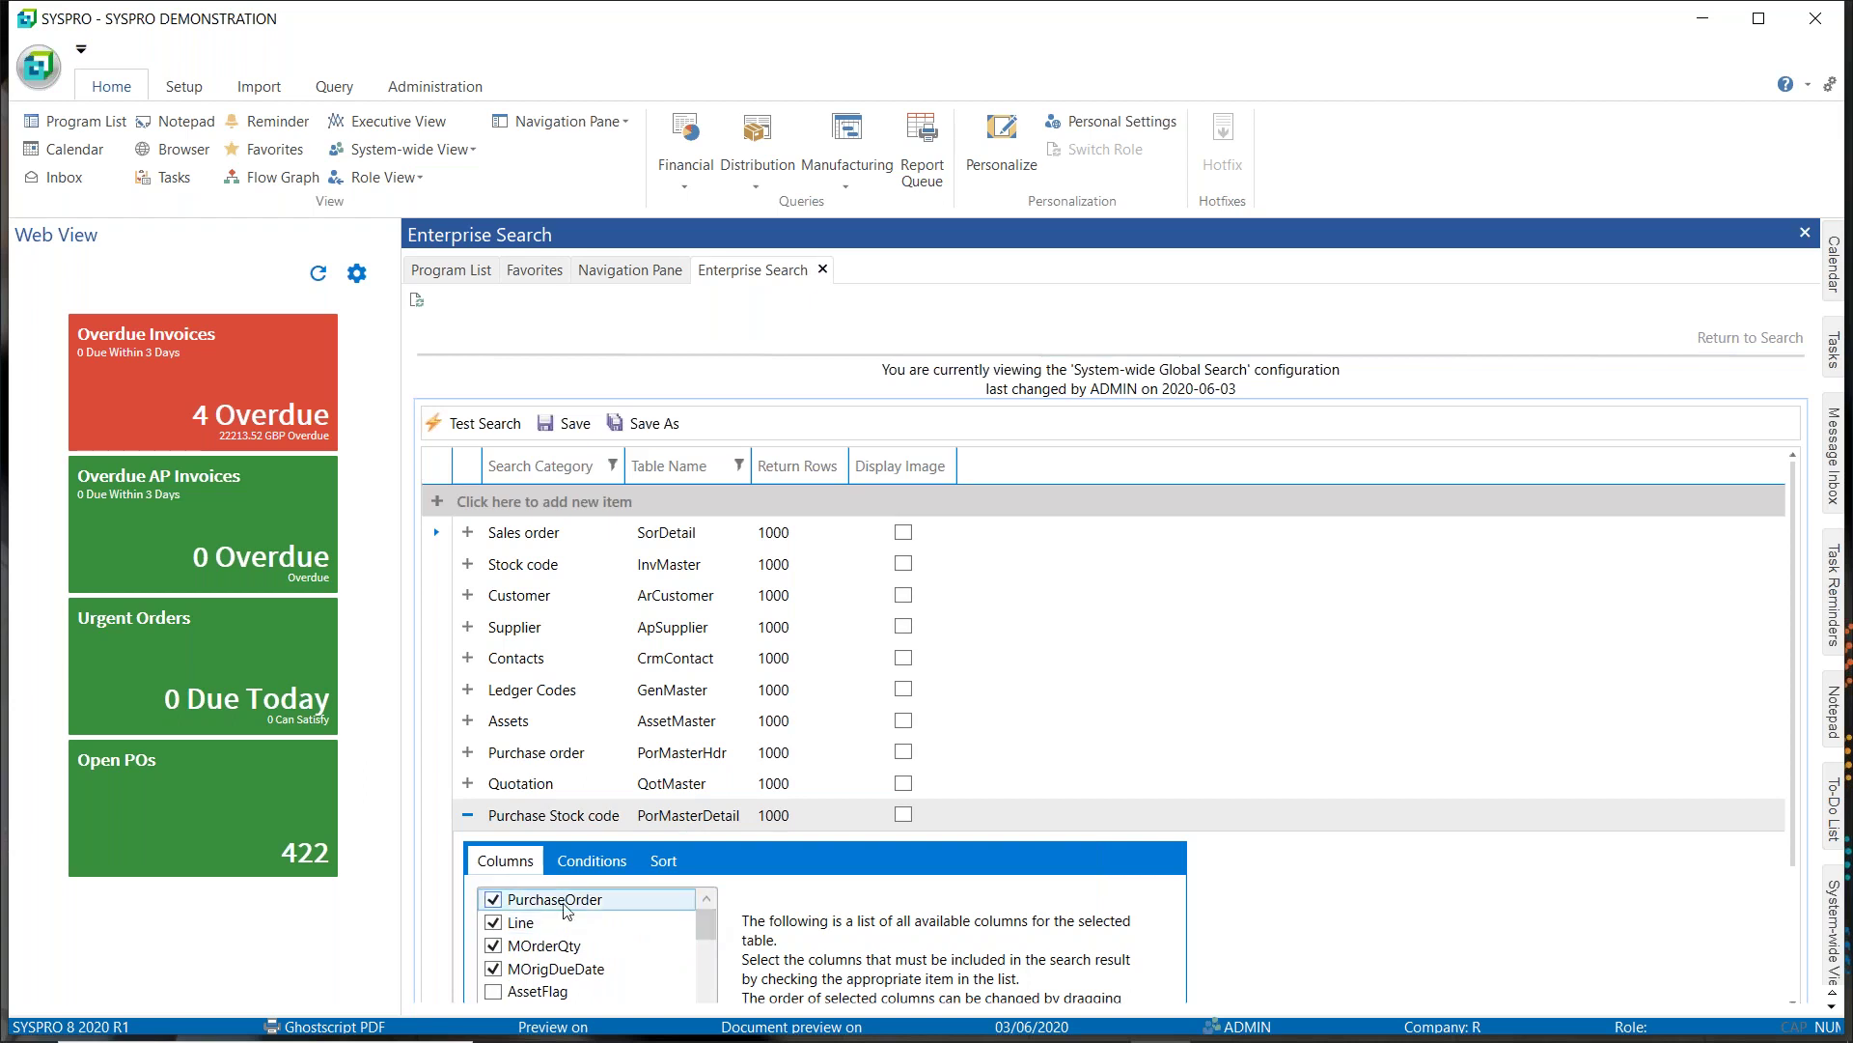
{"action": "left_click", "coordinate": [586, 871]}
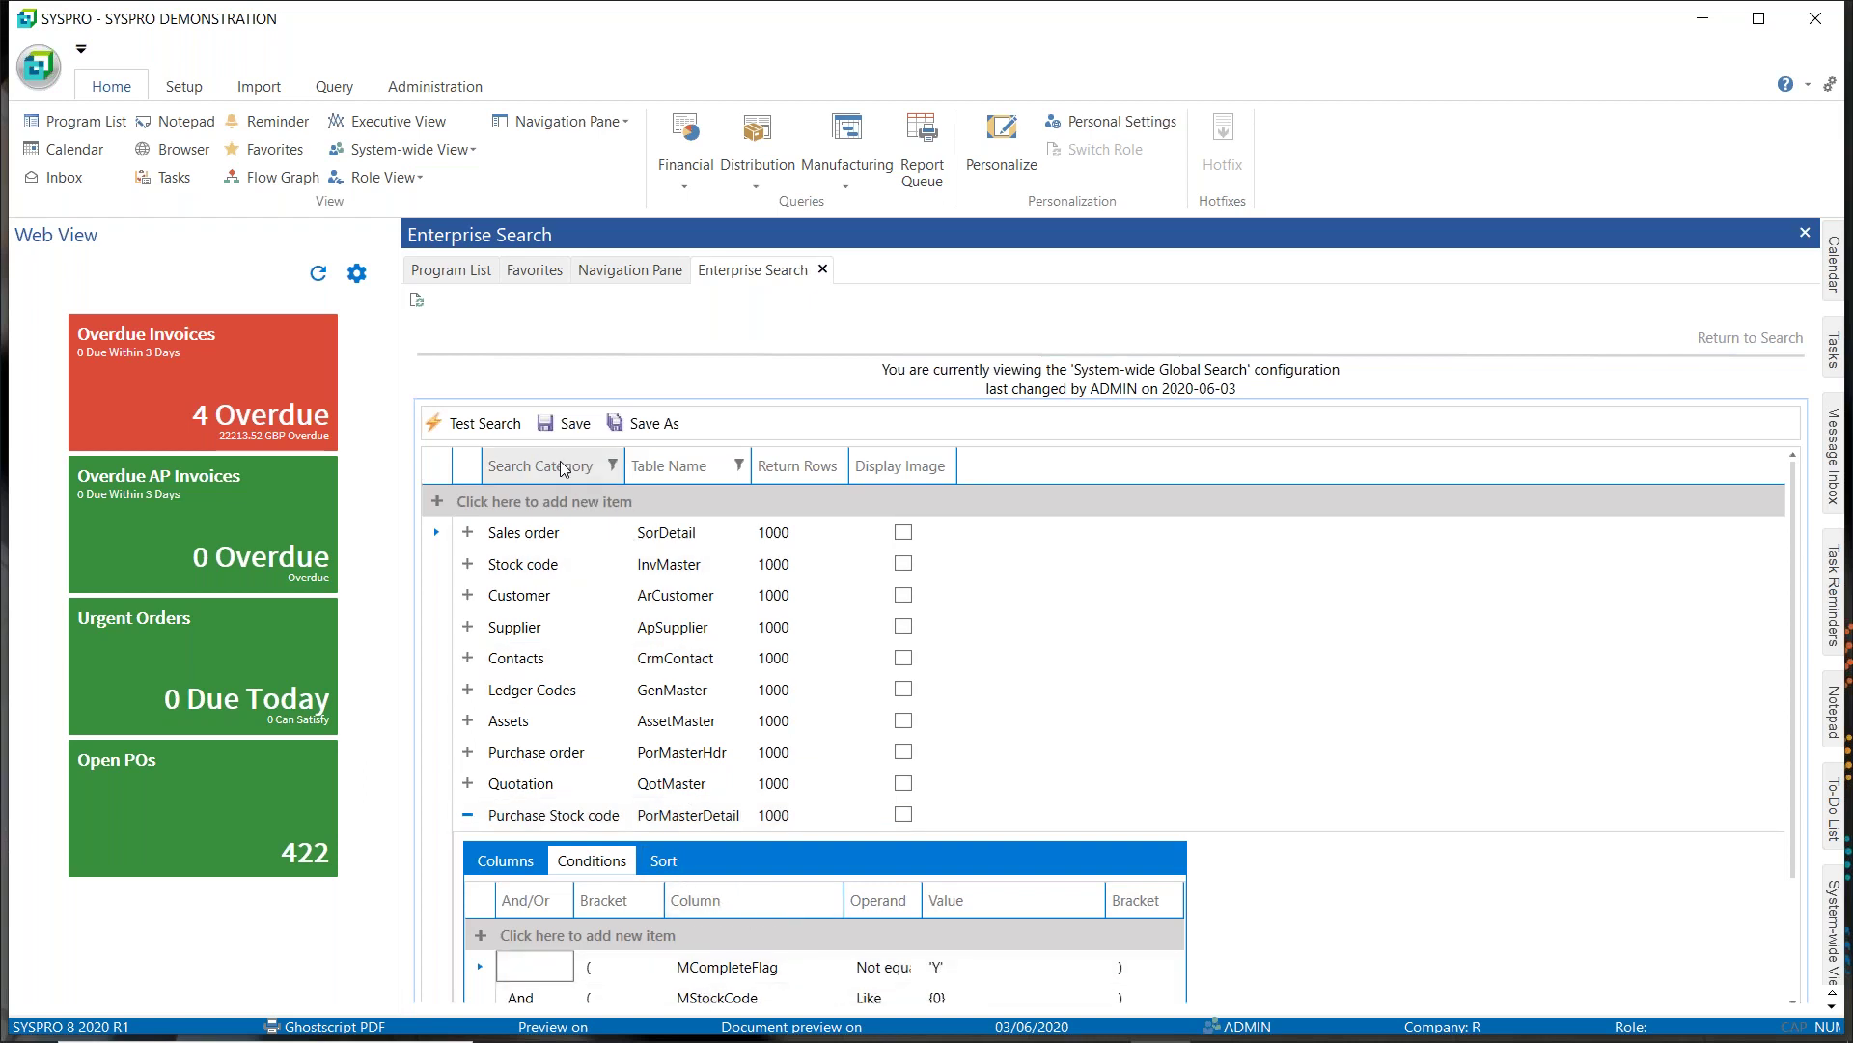
Save the system-wide search configuration and return to the search page.
{"action": "left_click", "coordinate": [572, 423]}
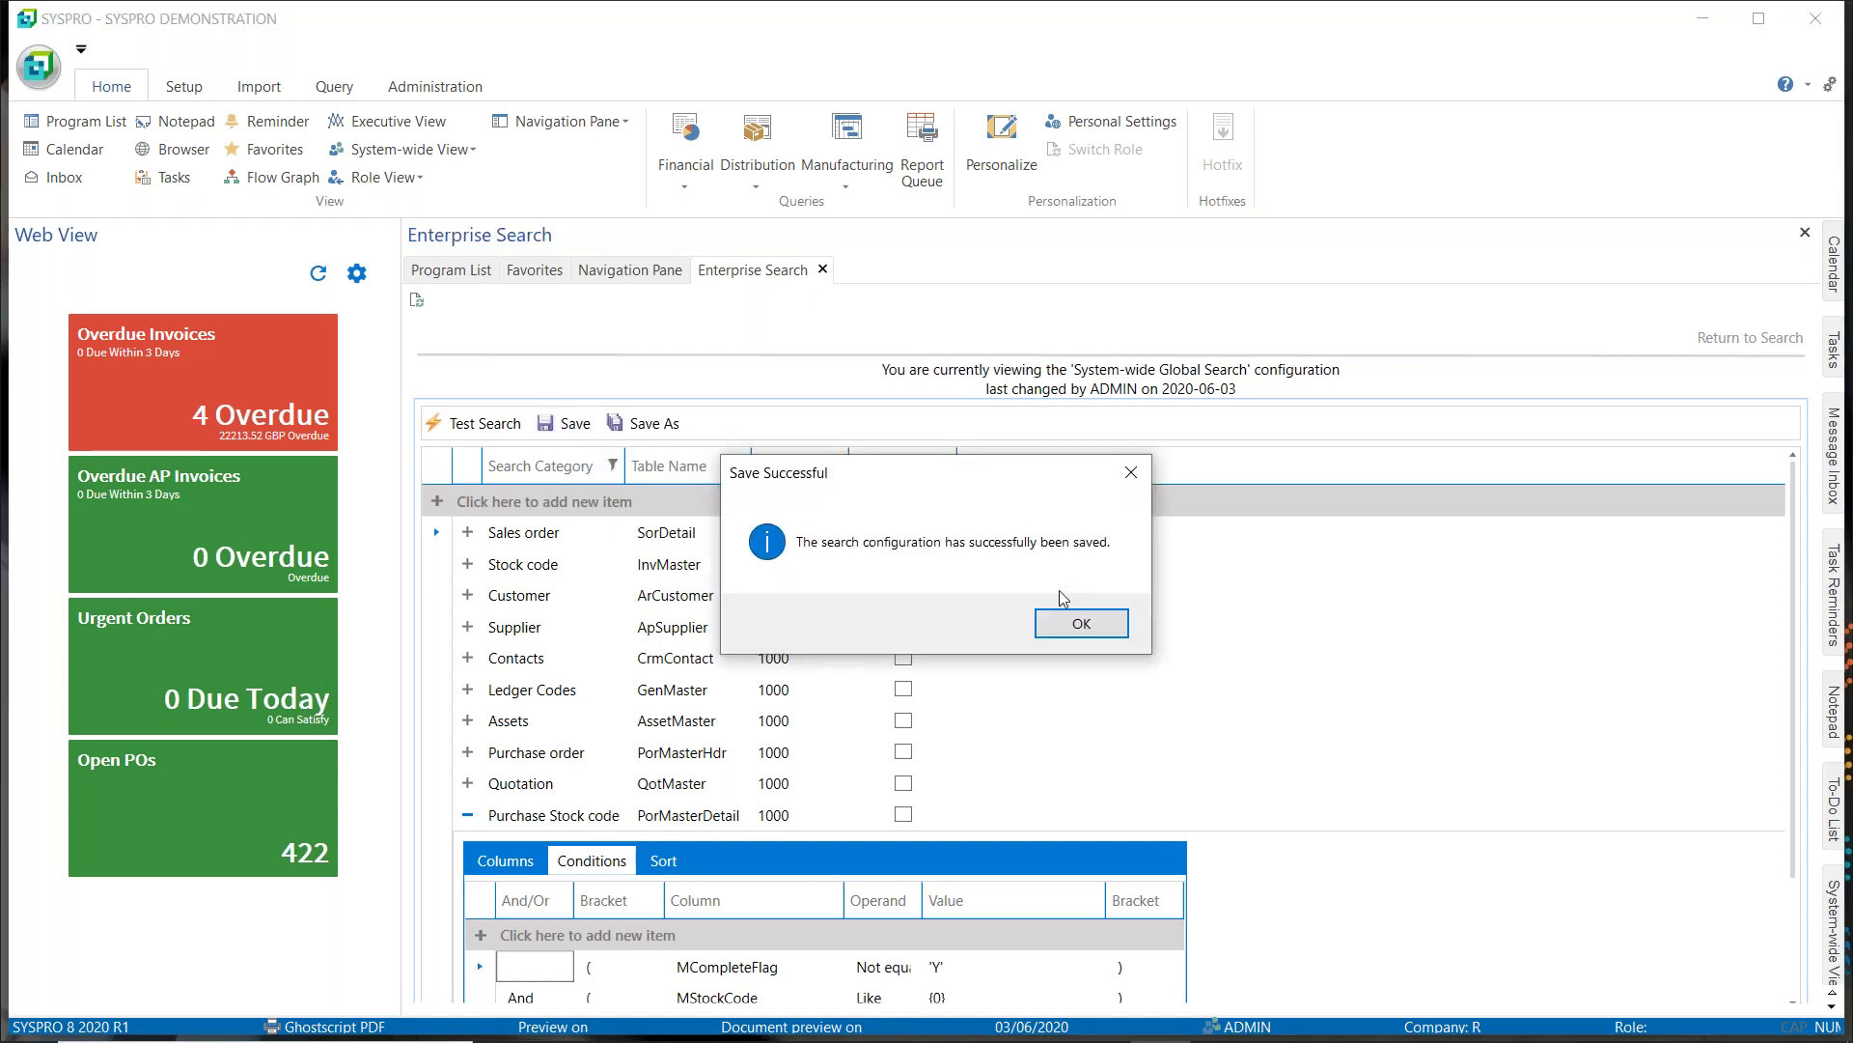
{"action": "left_click", "coordinate": [1077, 625]}
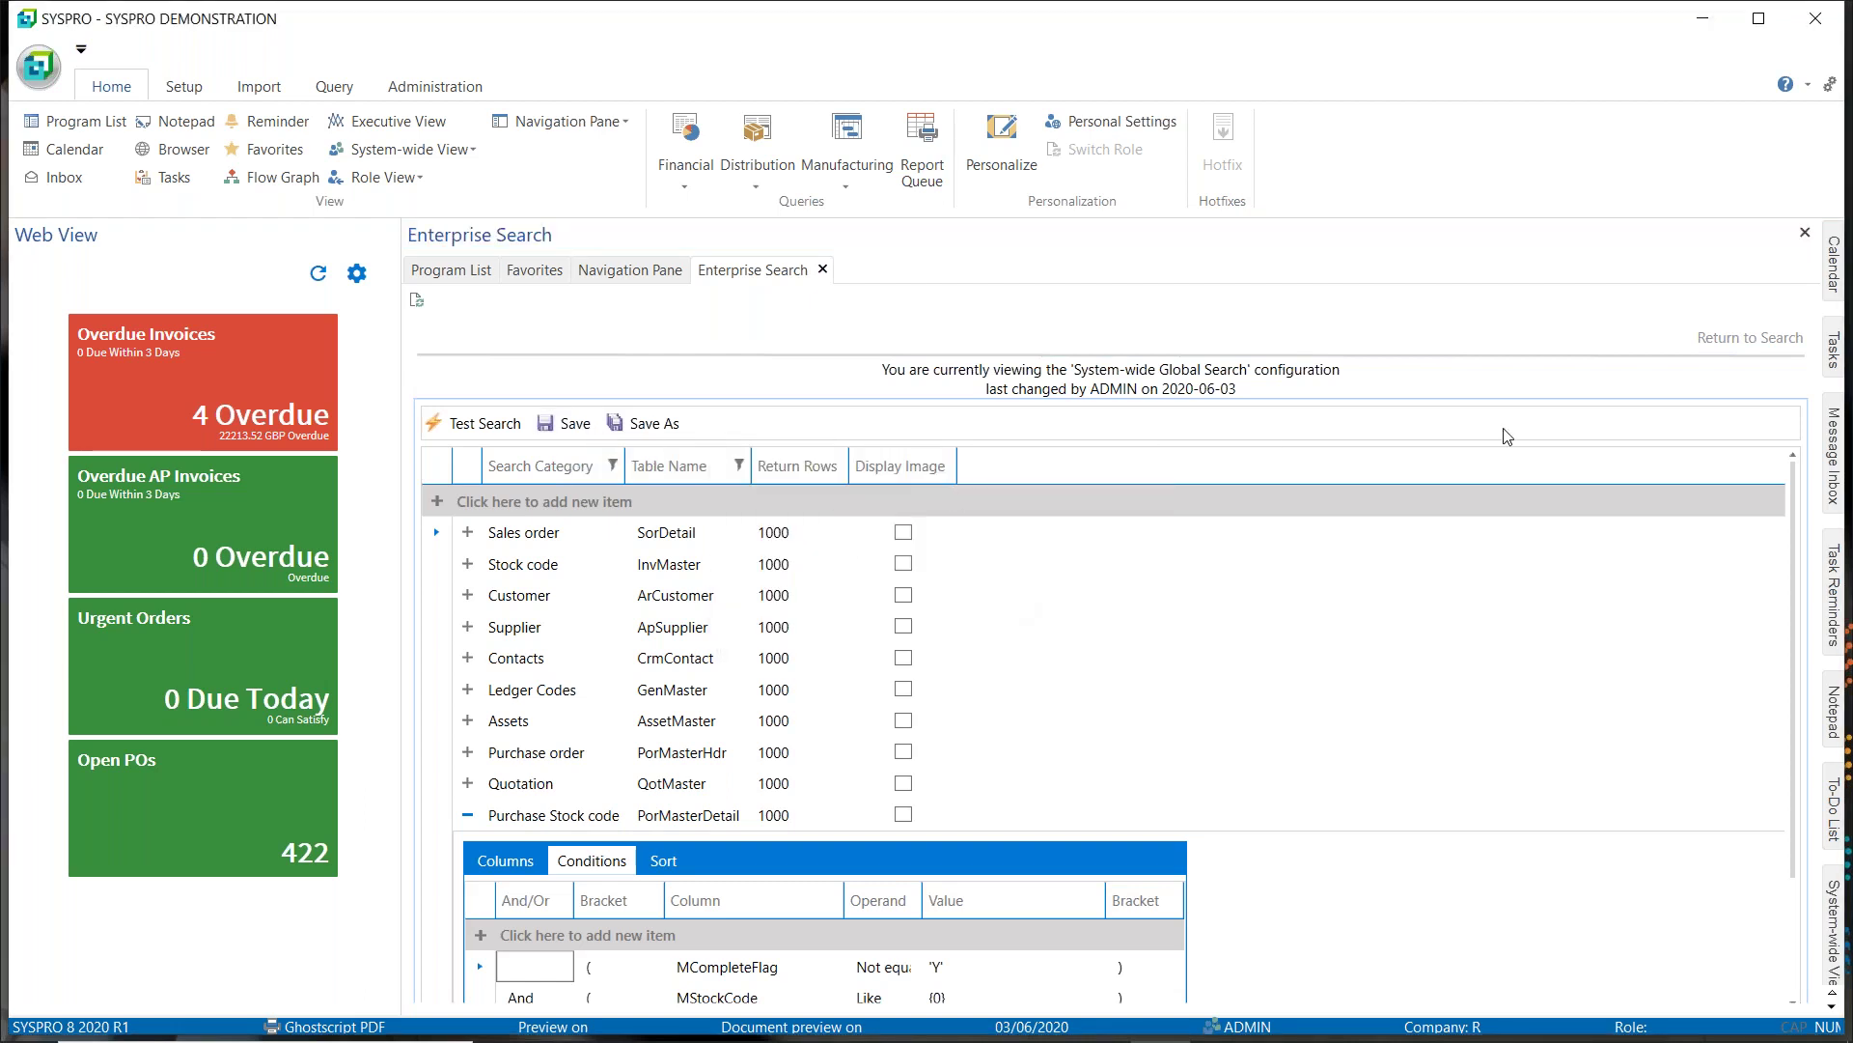
{"action": "left_click", "coordinate": [1733, 340]}
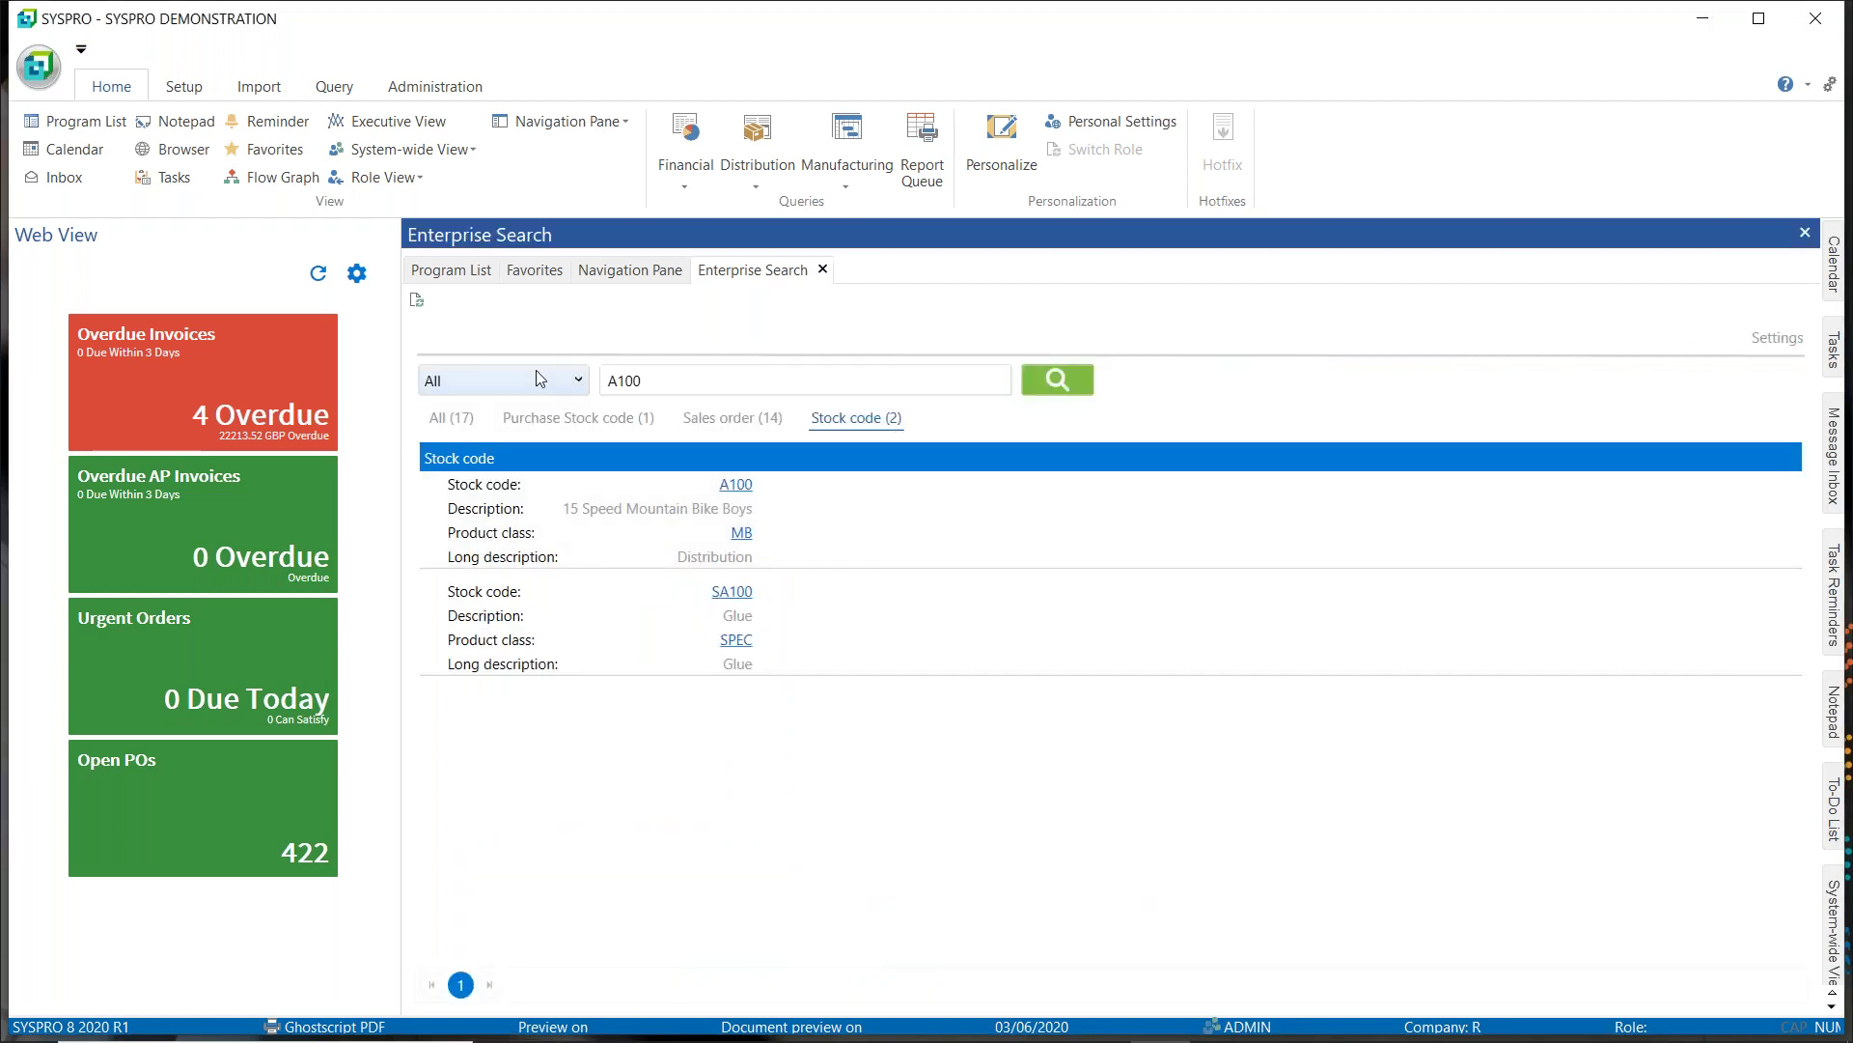
Search for A100 in the Purchase Stock code category only, and set the category back to All.
{"action": "left_click", "coordinate": [535, 378]}
{"action": "left_click", "coordinate": [473, 547]}
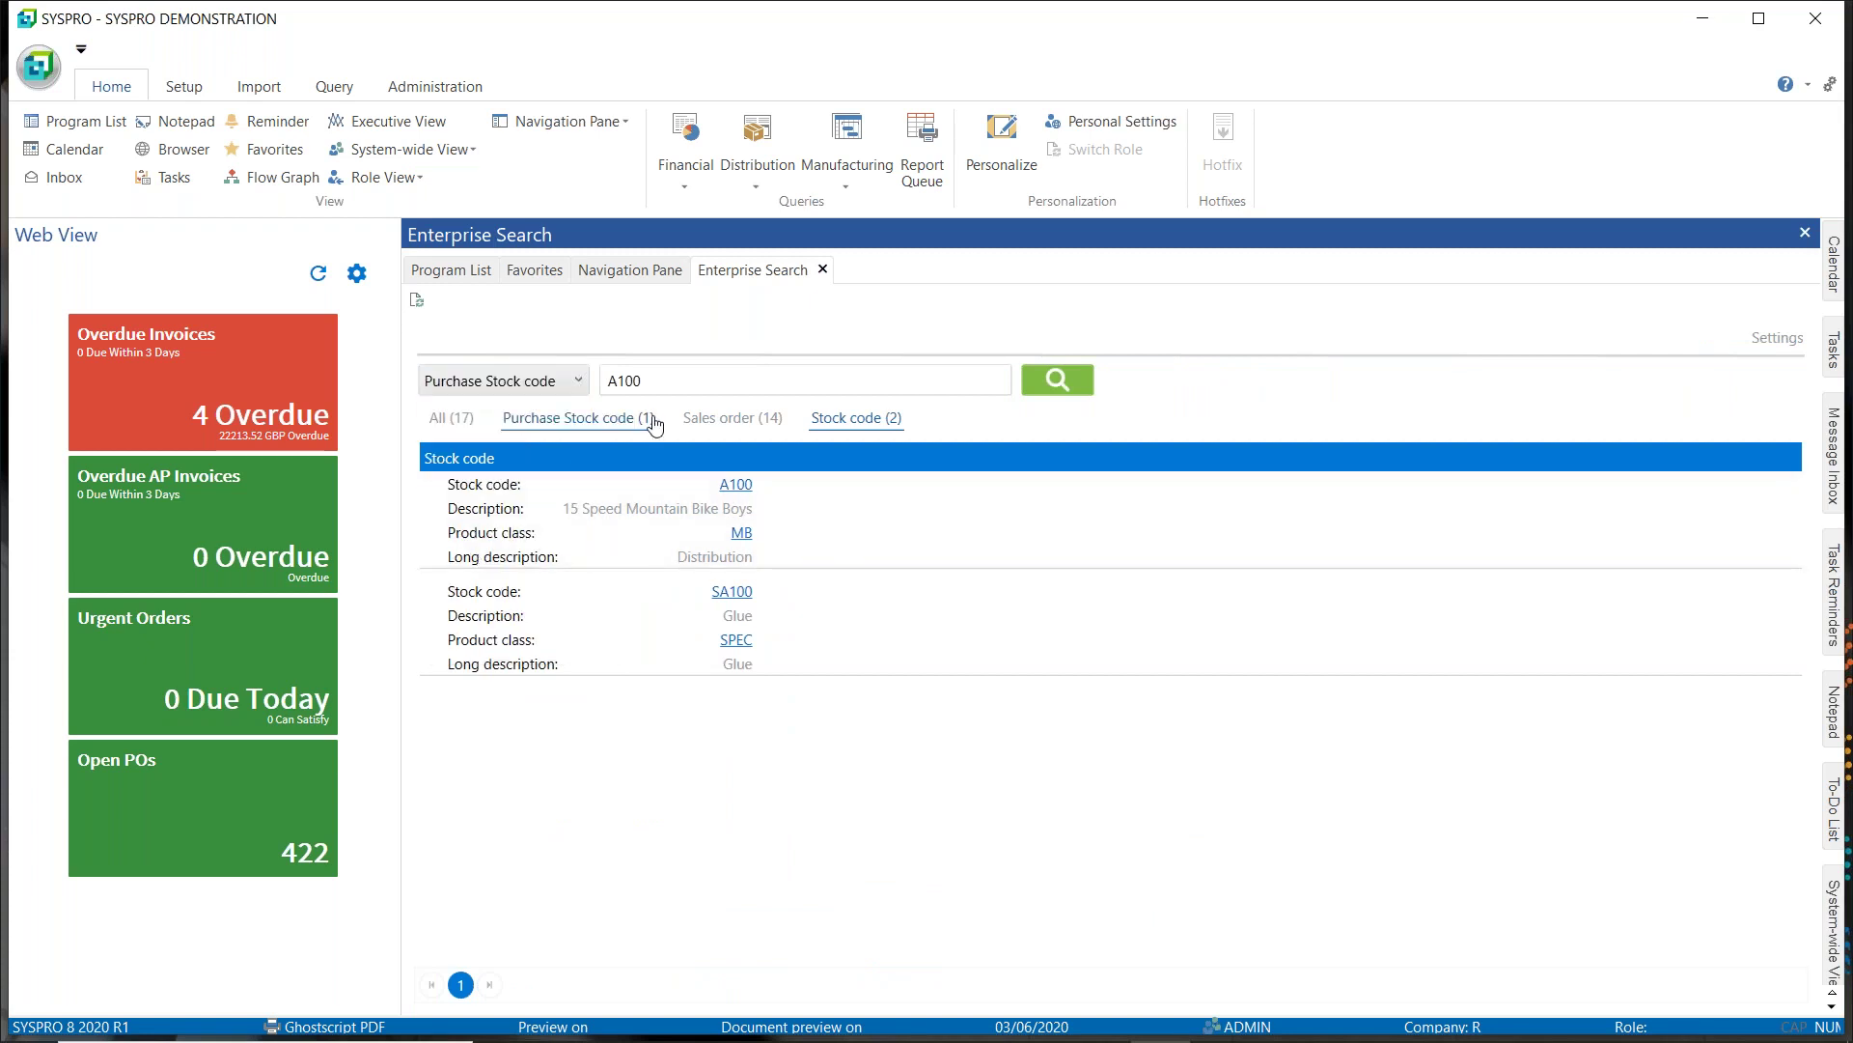
{"action": "left_click", "coordinate": [830, 376]}
{"action": "left_click", "coordinate": [1058, 379]}
{"action": "double_click", "coordinate": [624, 384]}
{"action": "type", "text": "A"}
{"action": "key", "text": "Return"}
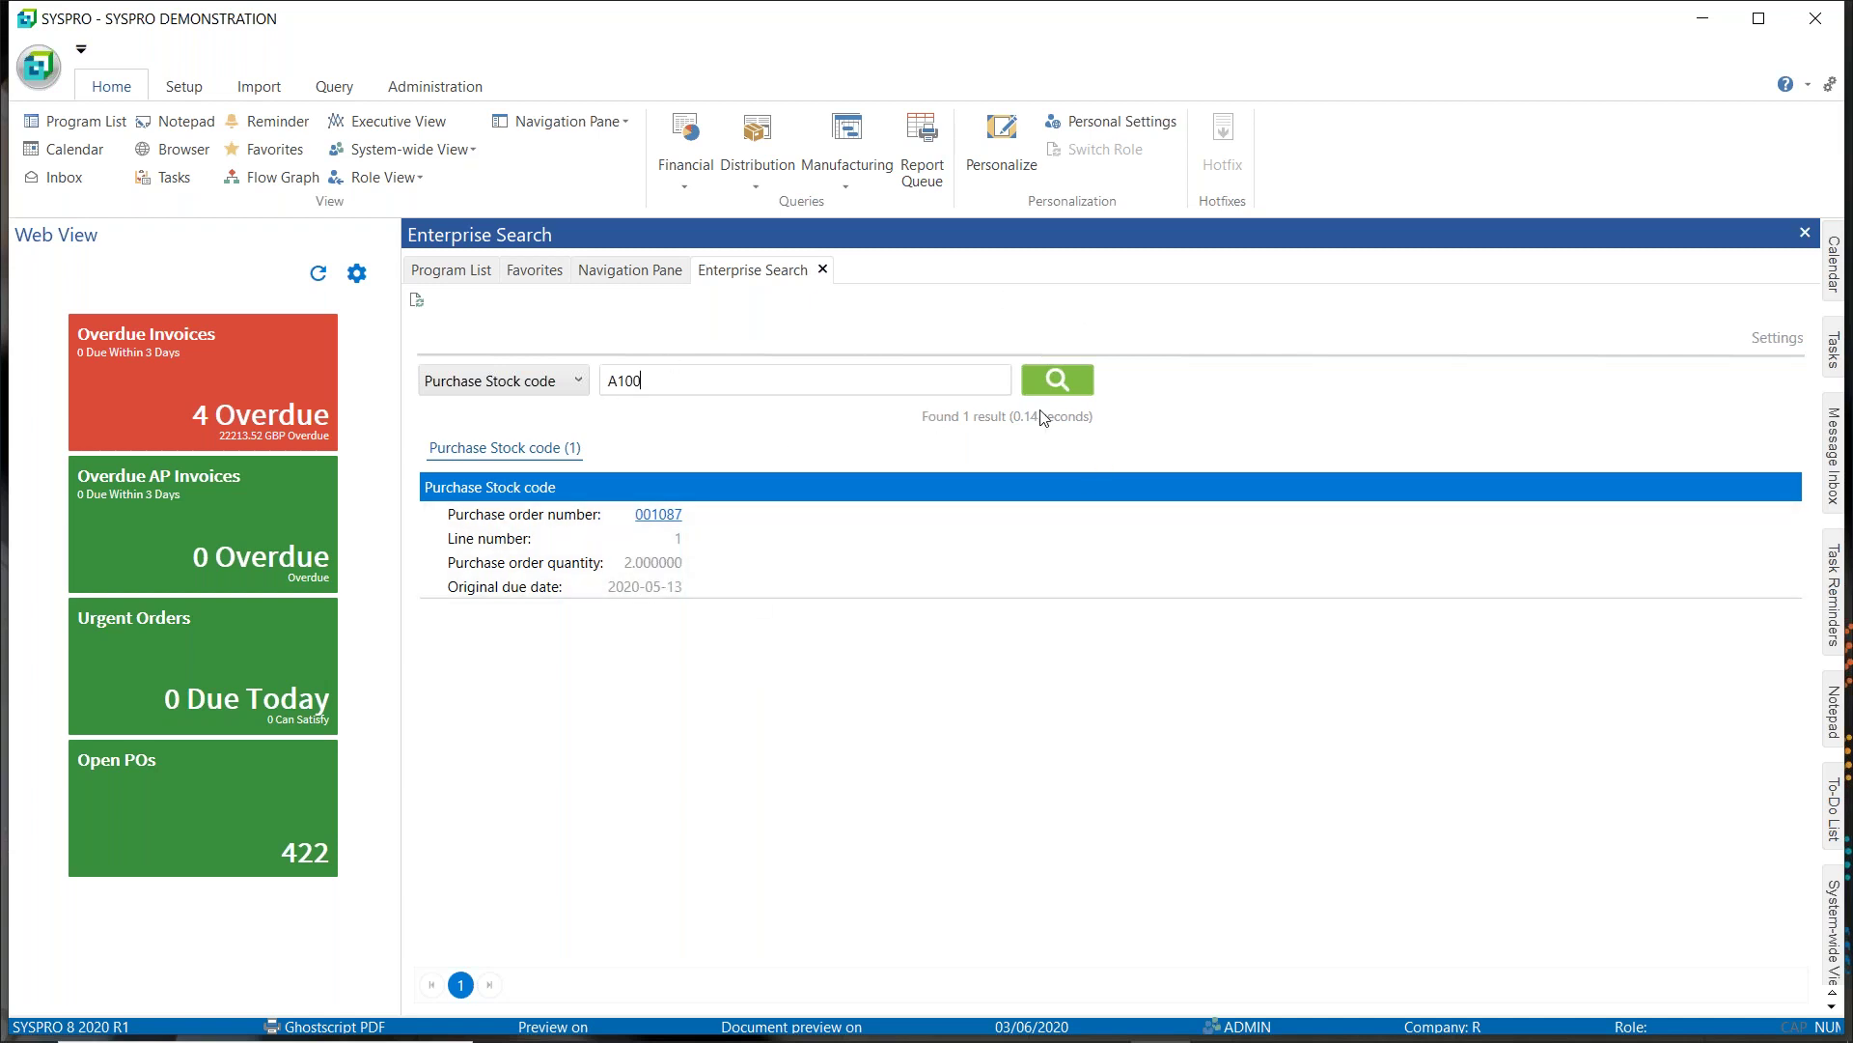
{"action": "left_click", "coordinate": [580, 391]}
{"action": "left_click", "coordinate": [506, 408]}
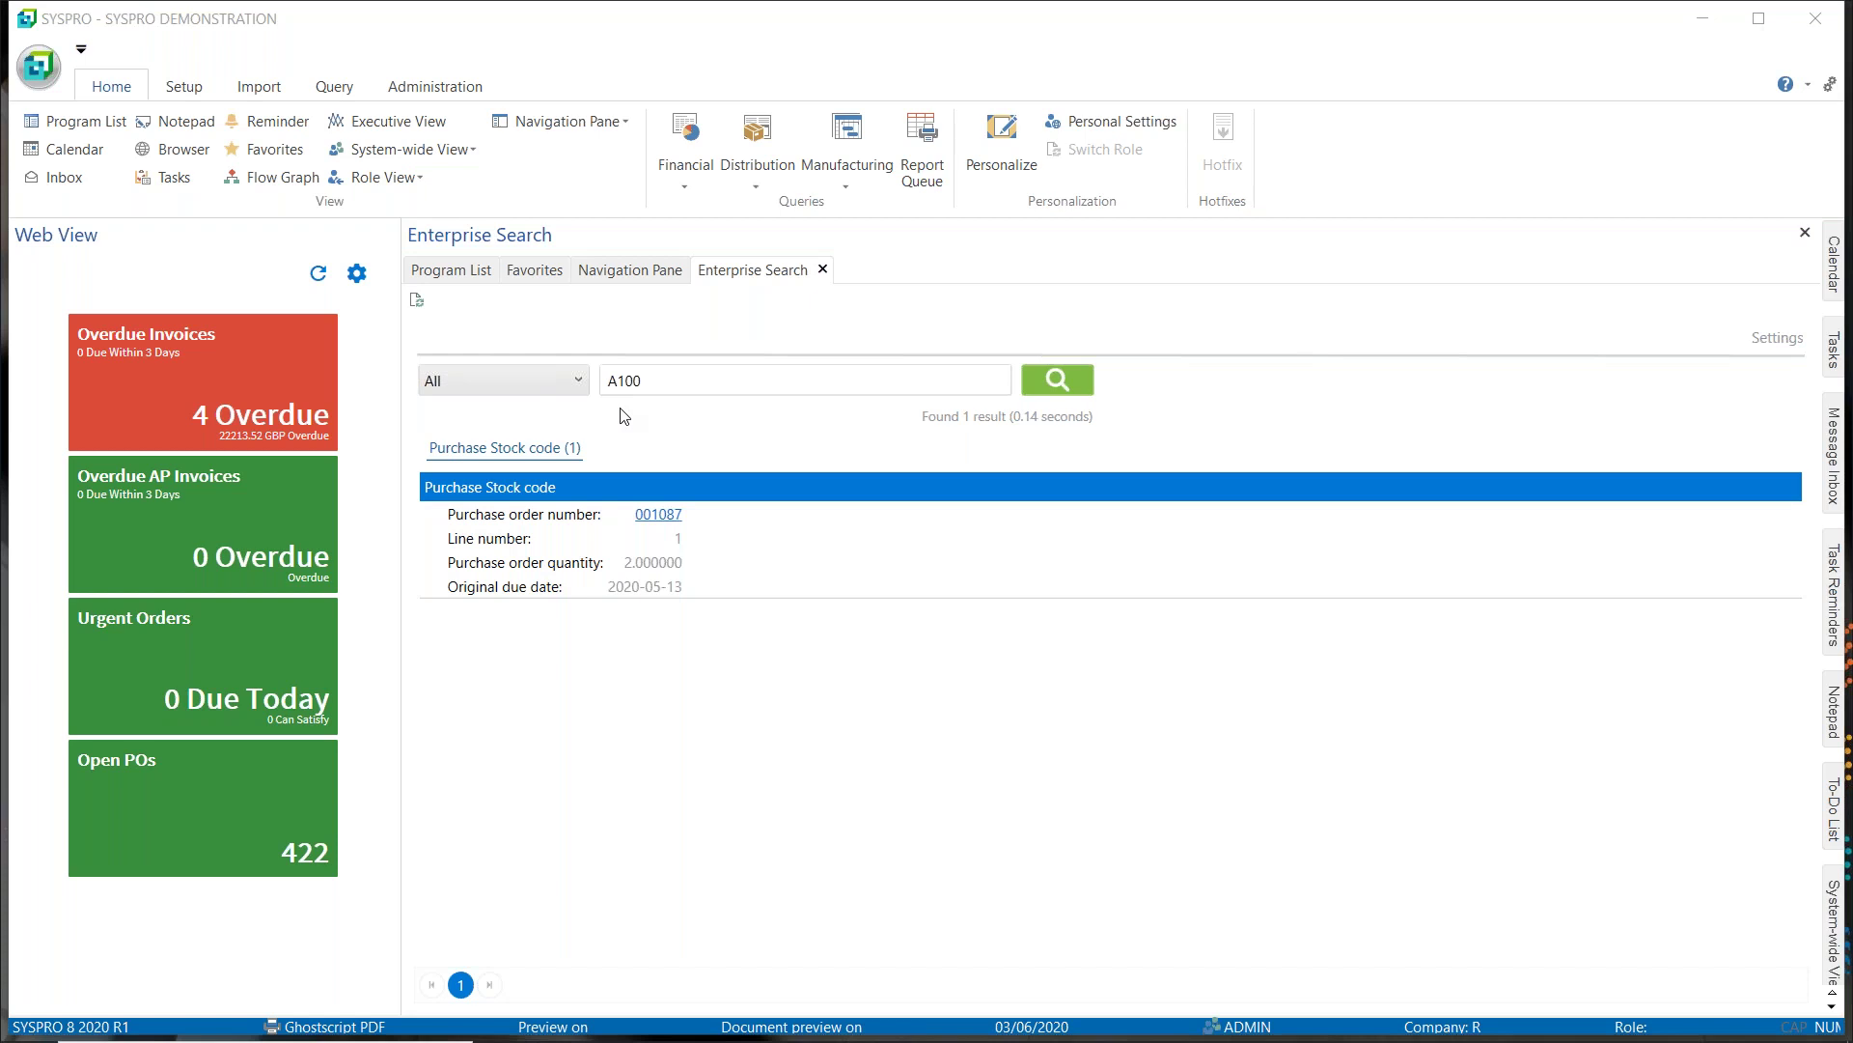
Switch to SYSPRO Avanti in Chrome and open the SYSPRO Search Criteria program.
{"action": "key", "text": "alt+Tab"}
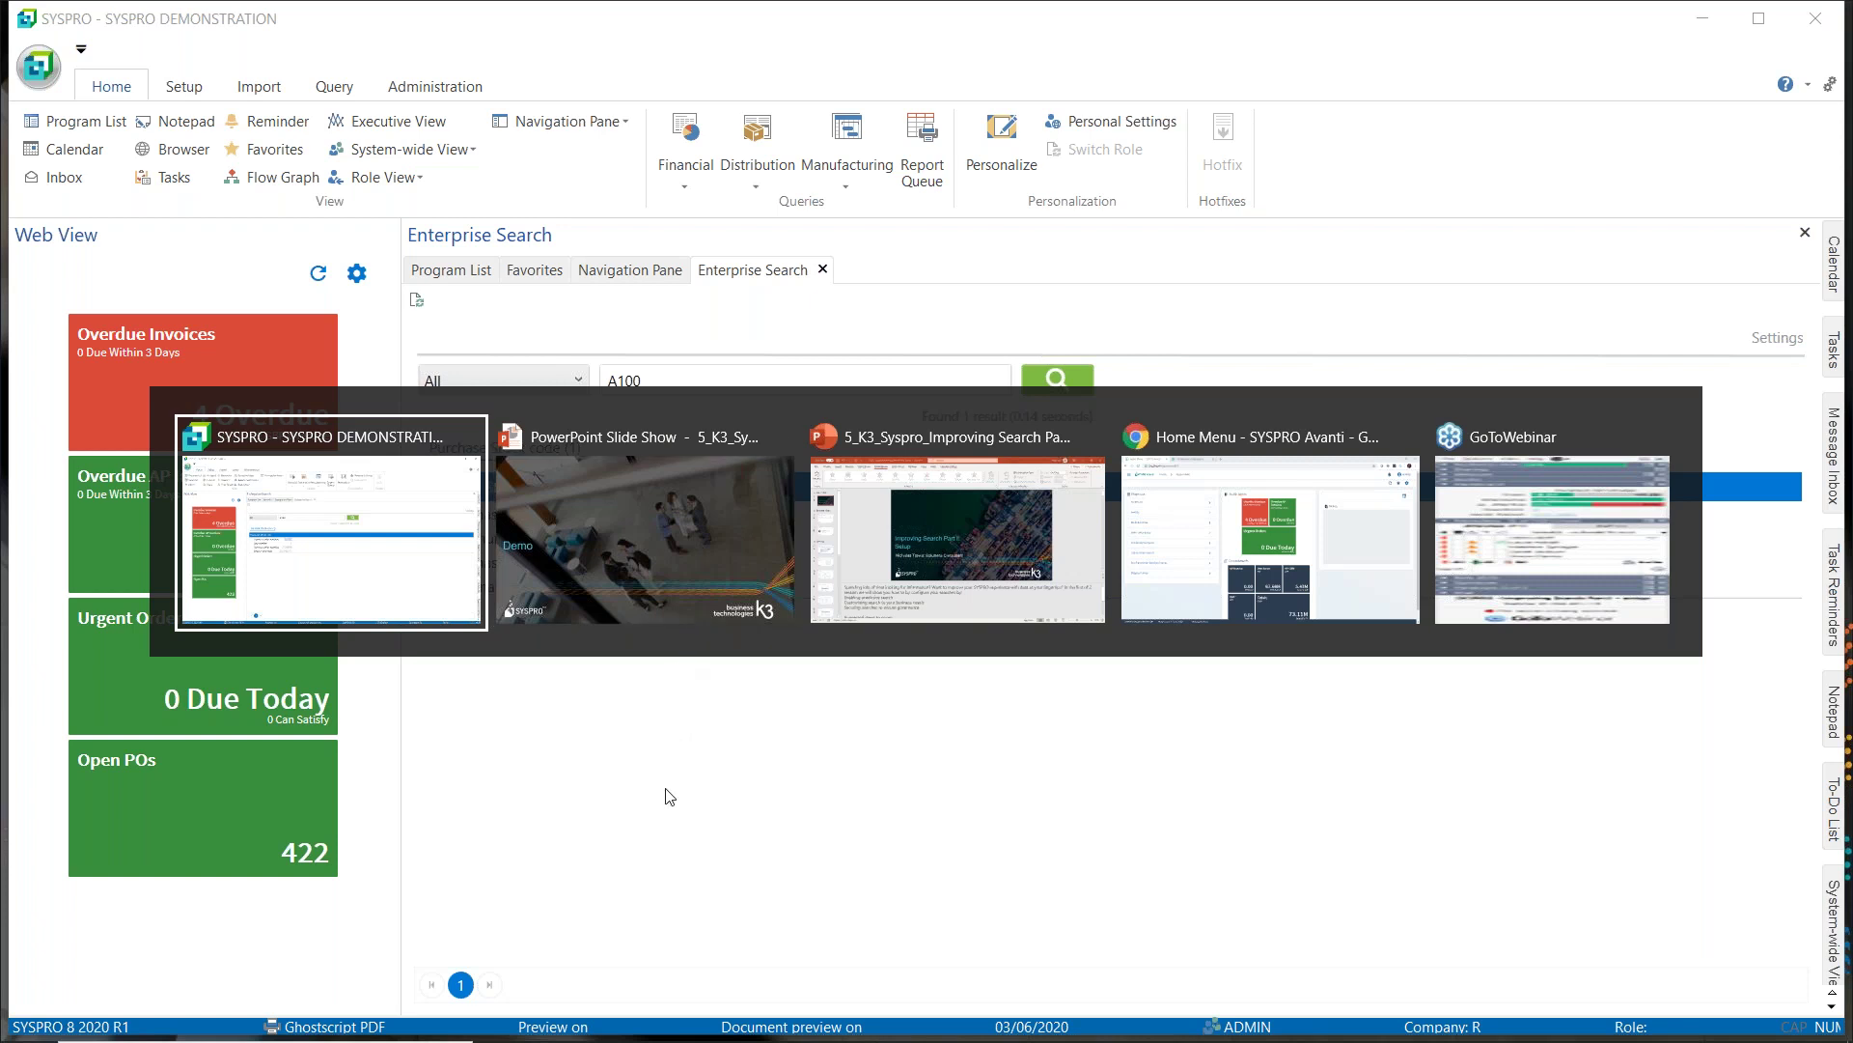
{"action": "left_click", "coordinate": [1200, 544]}
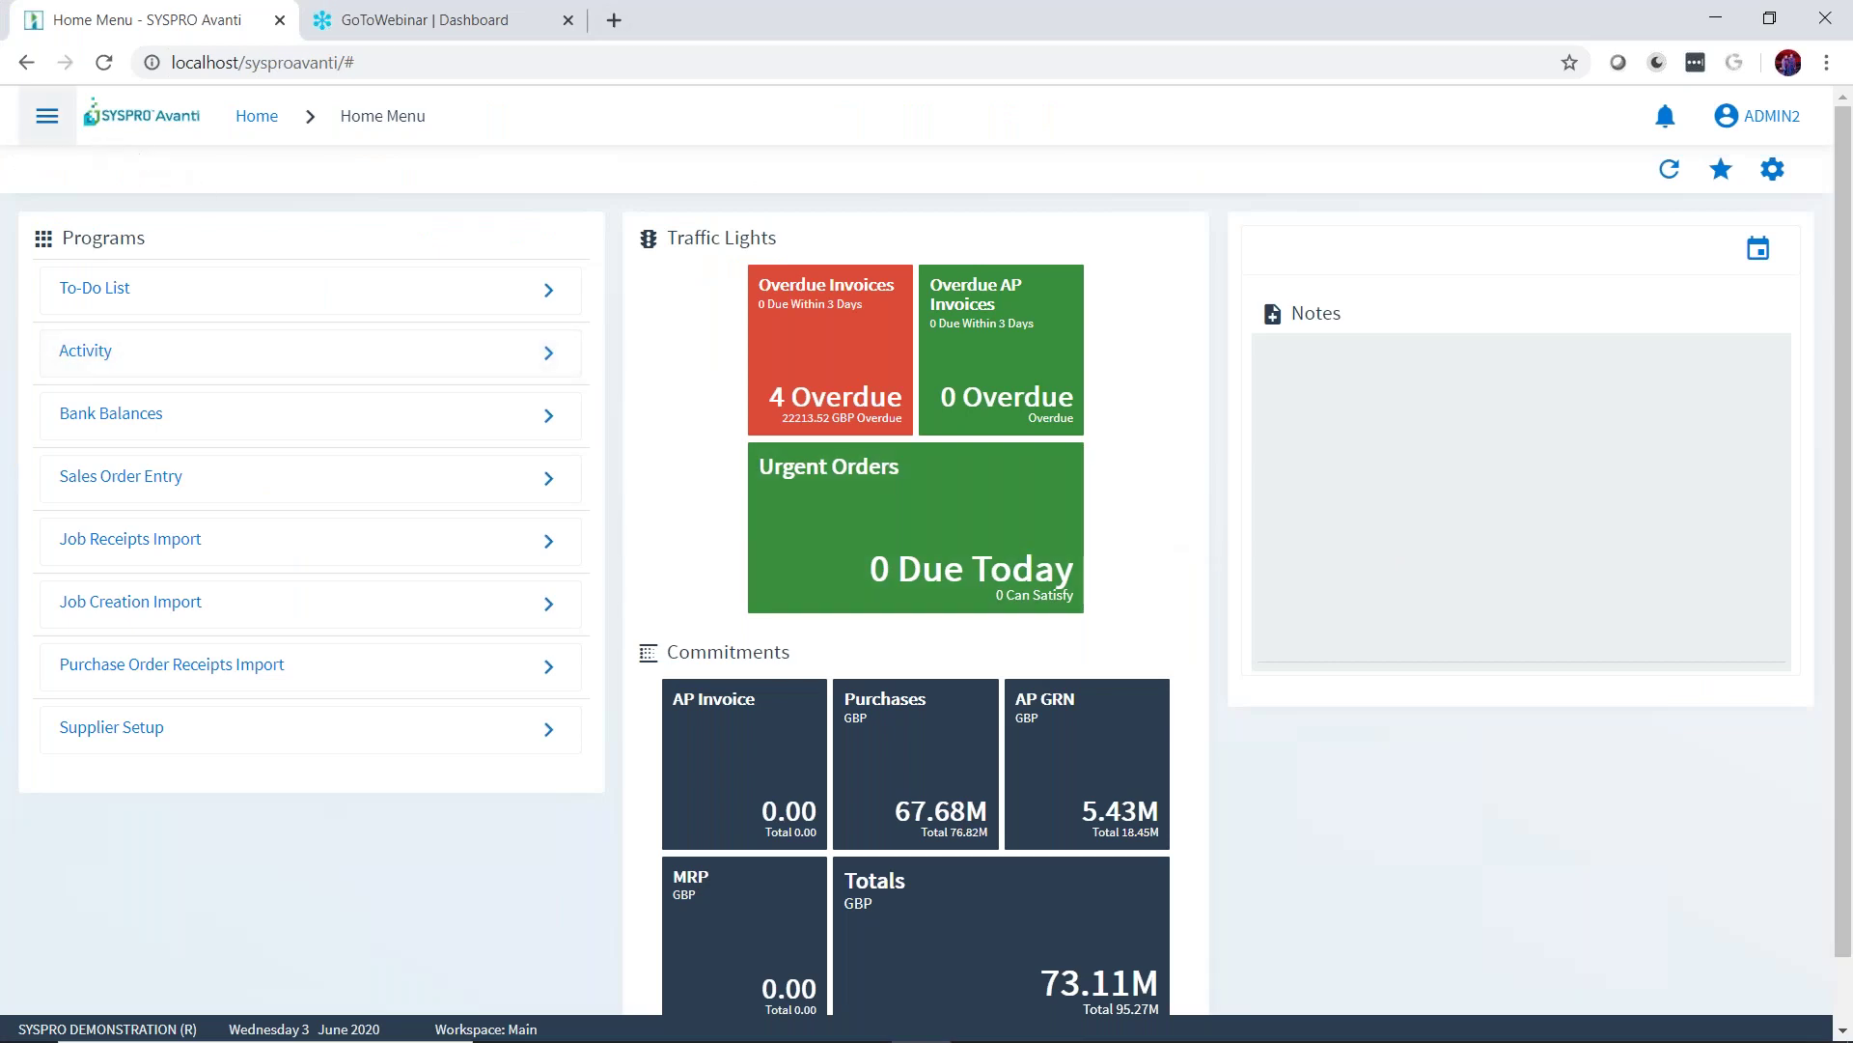
{"action": "left_click", "coordinate": [46, 116]}
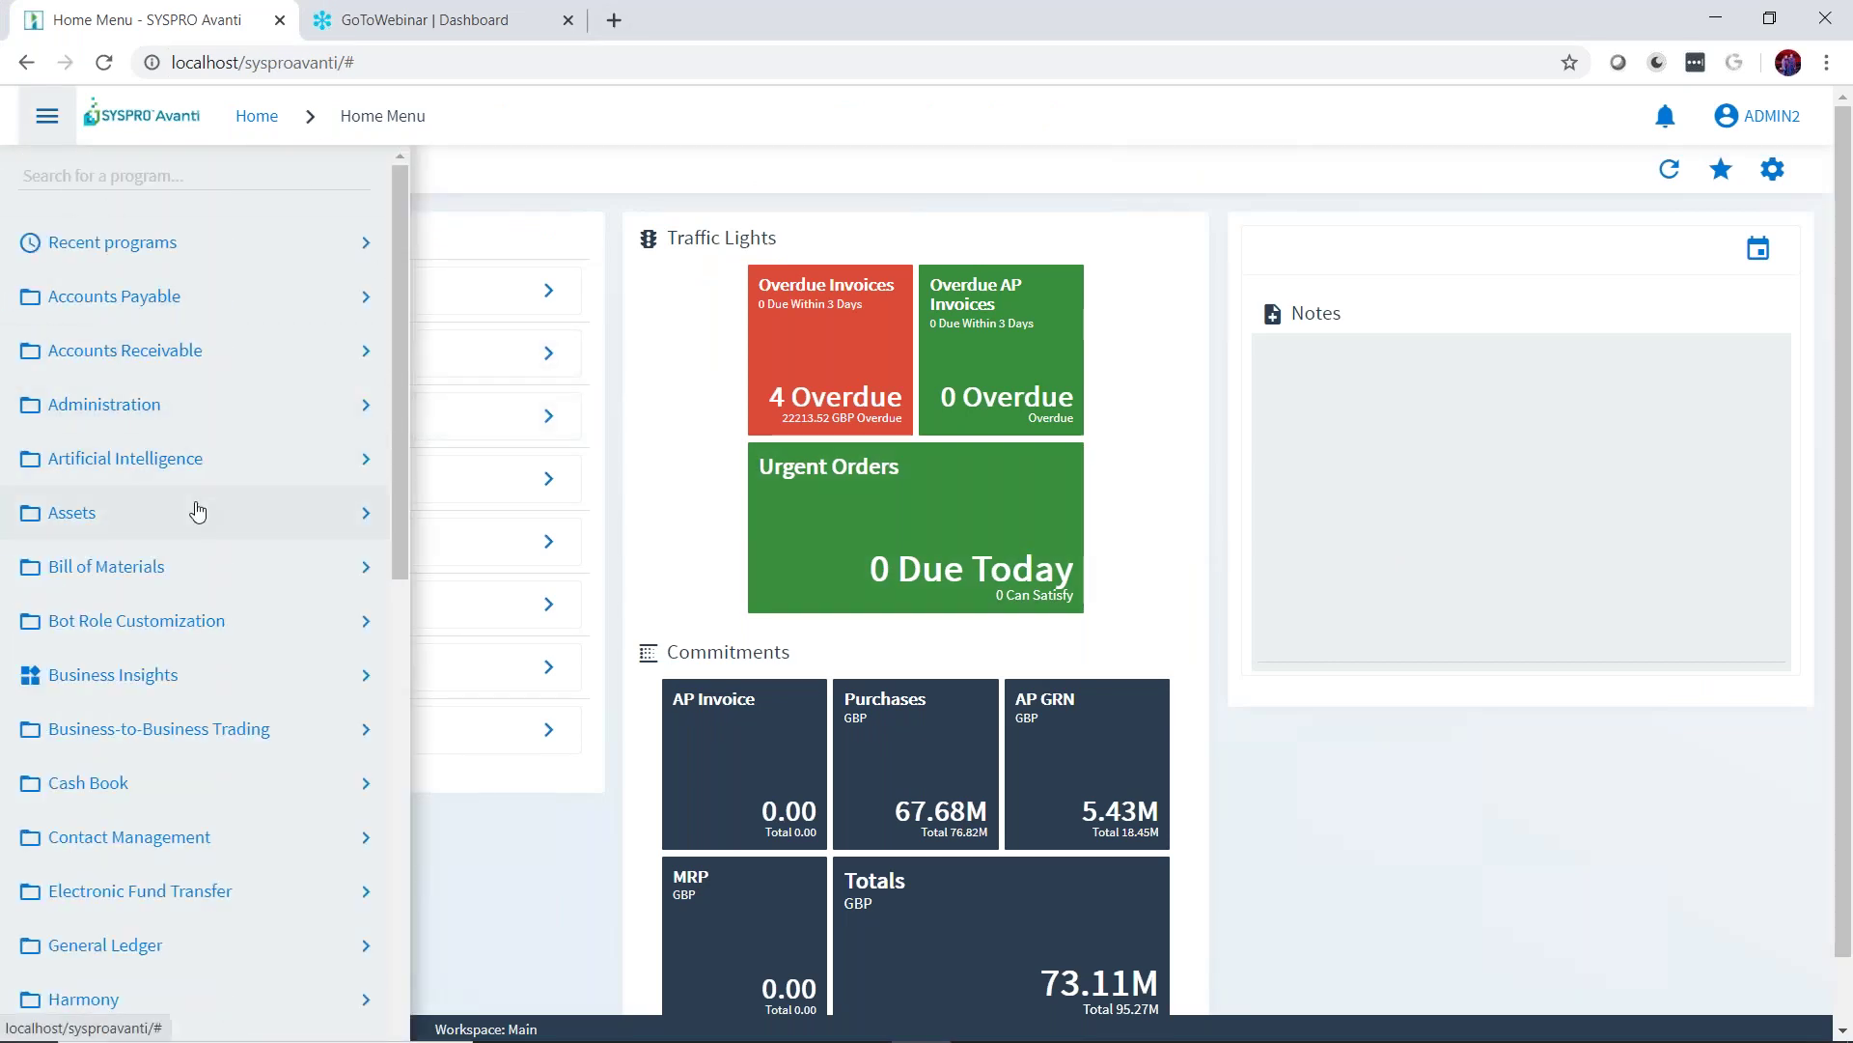
{"action": "scroll", "coordinate": [193, 777], "scroll_direction": "down", "scroll_amount": 10}
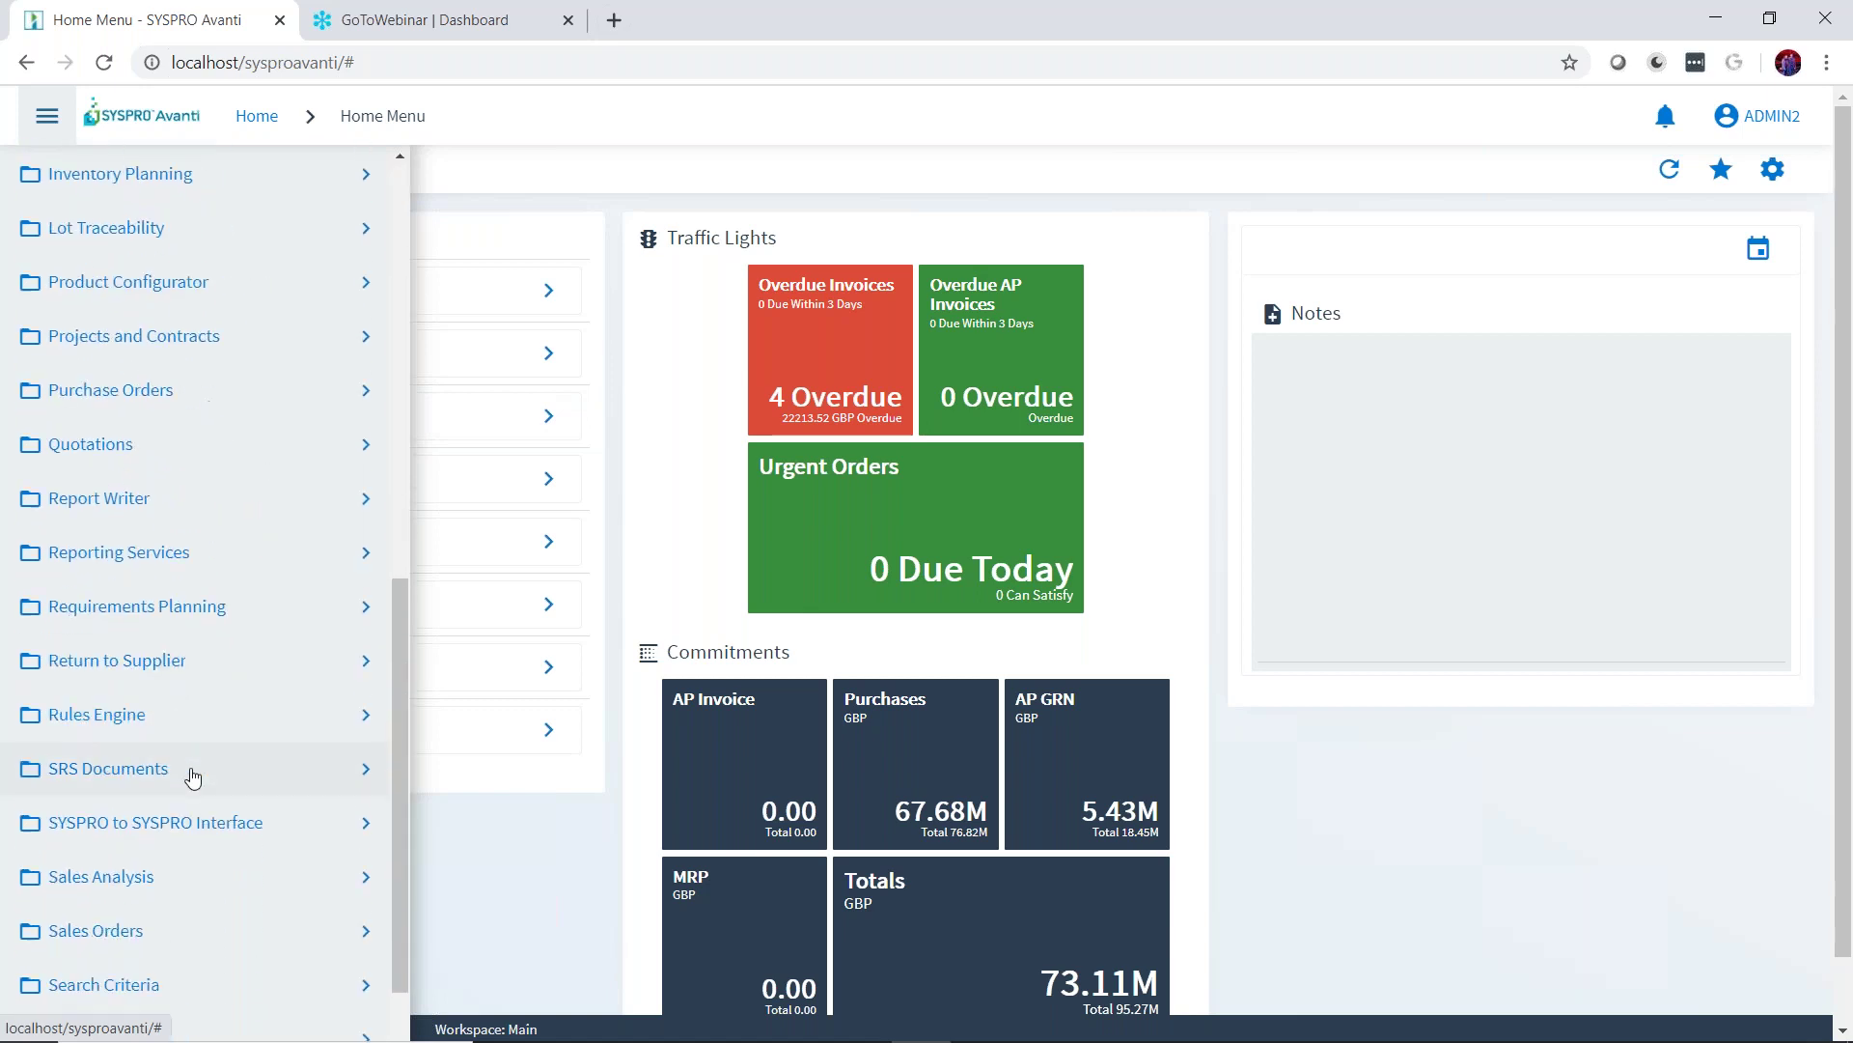
{"action": "scroll", "coordinate": [161, 839], "scroll_direction": "down", "scroll_amount": 3}
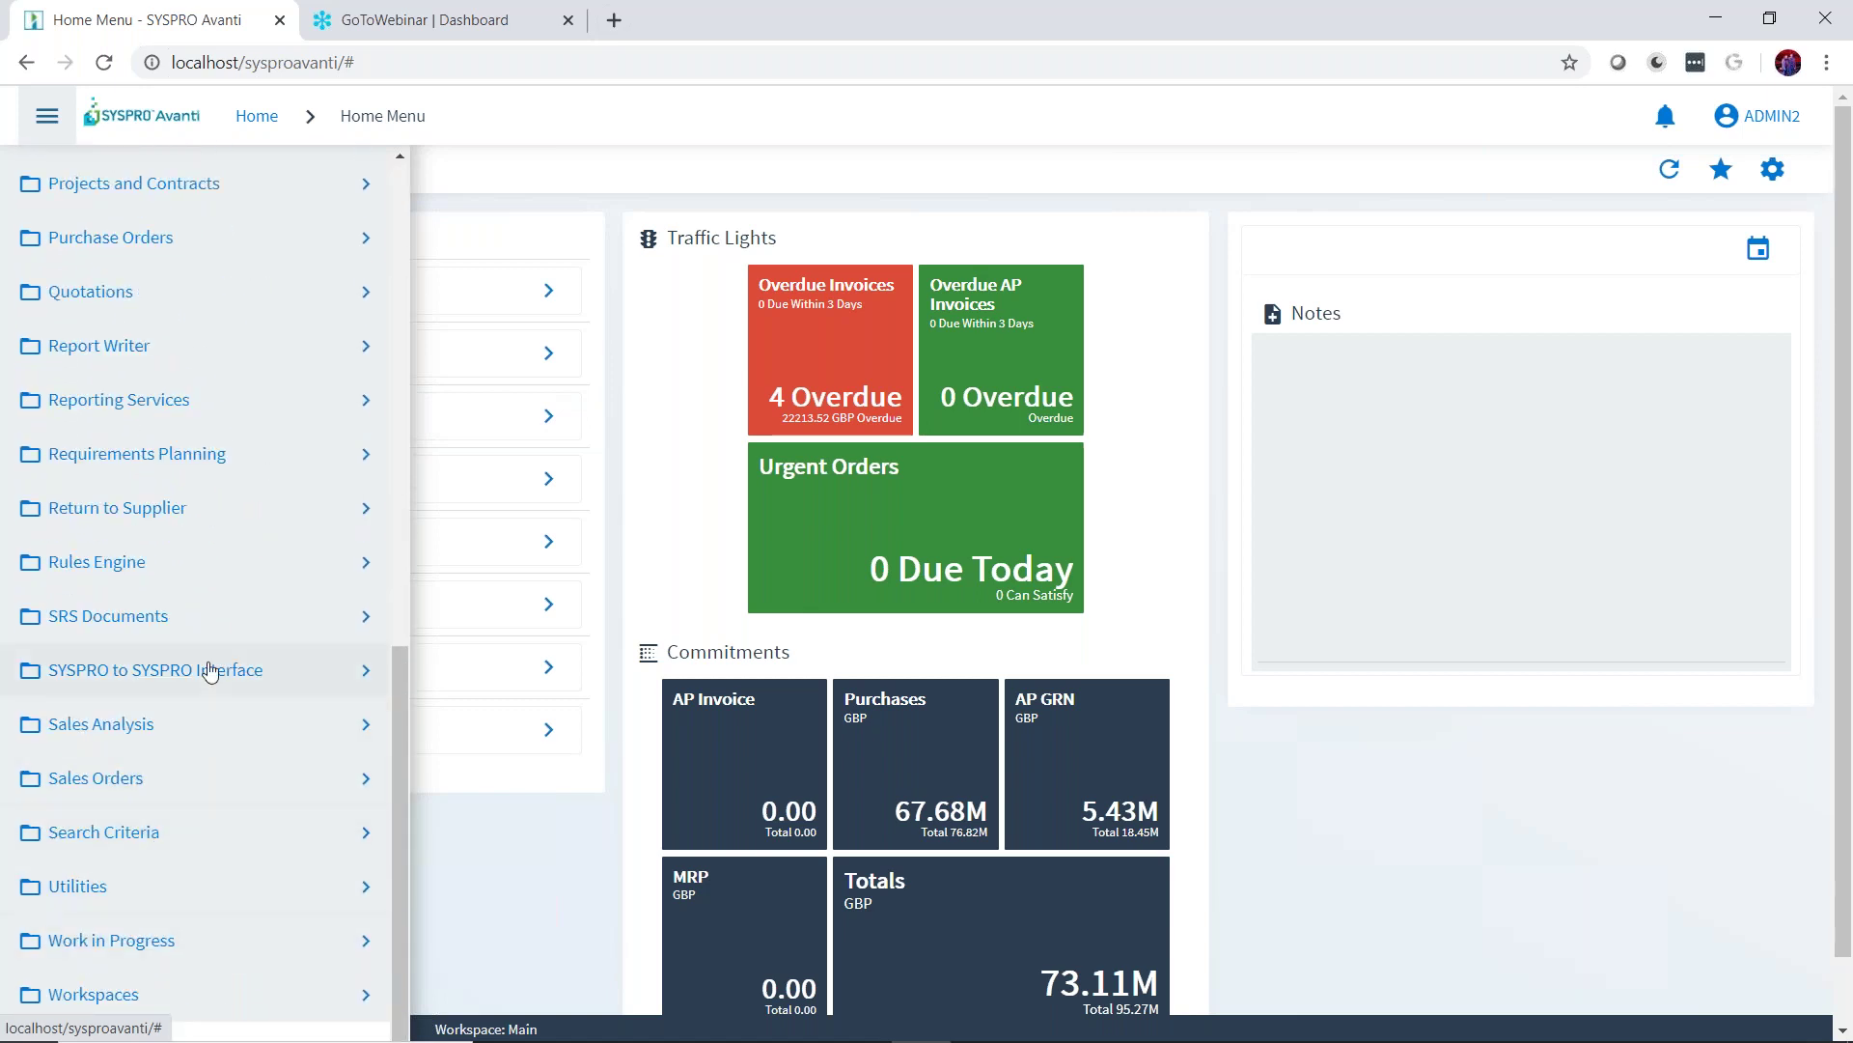
{"action": "left_click", "coordinate": [119, 832]}
{"action": "left_click", "coordinate": [108, 881]}
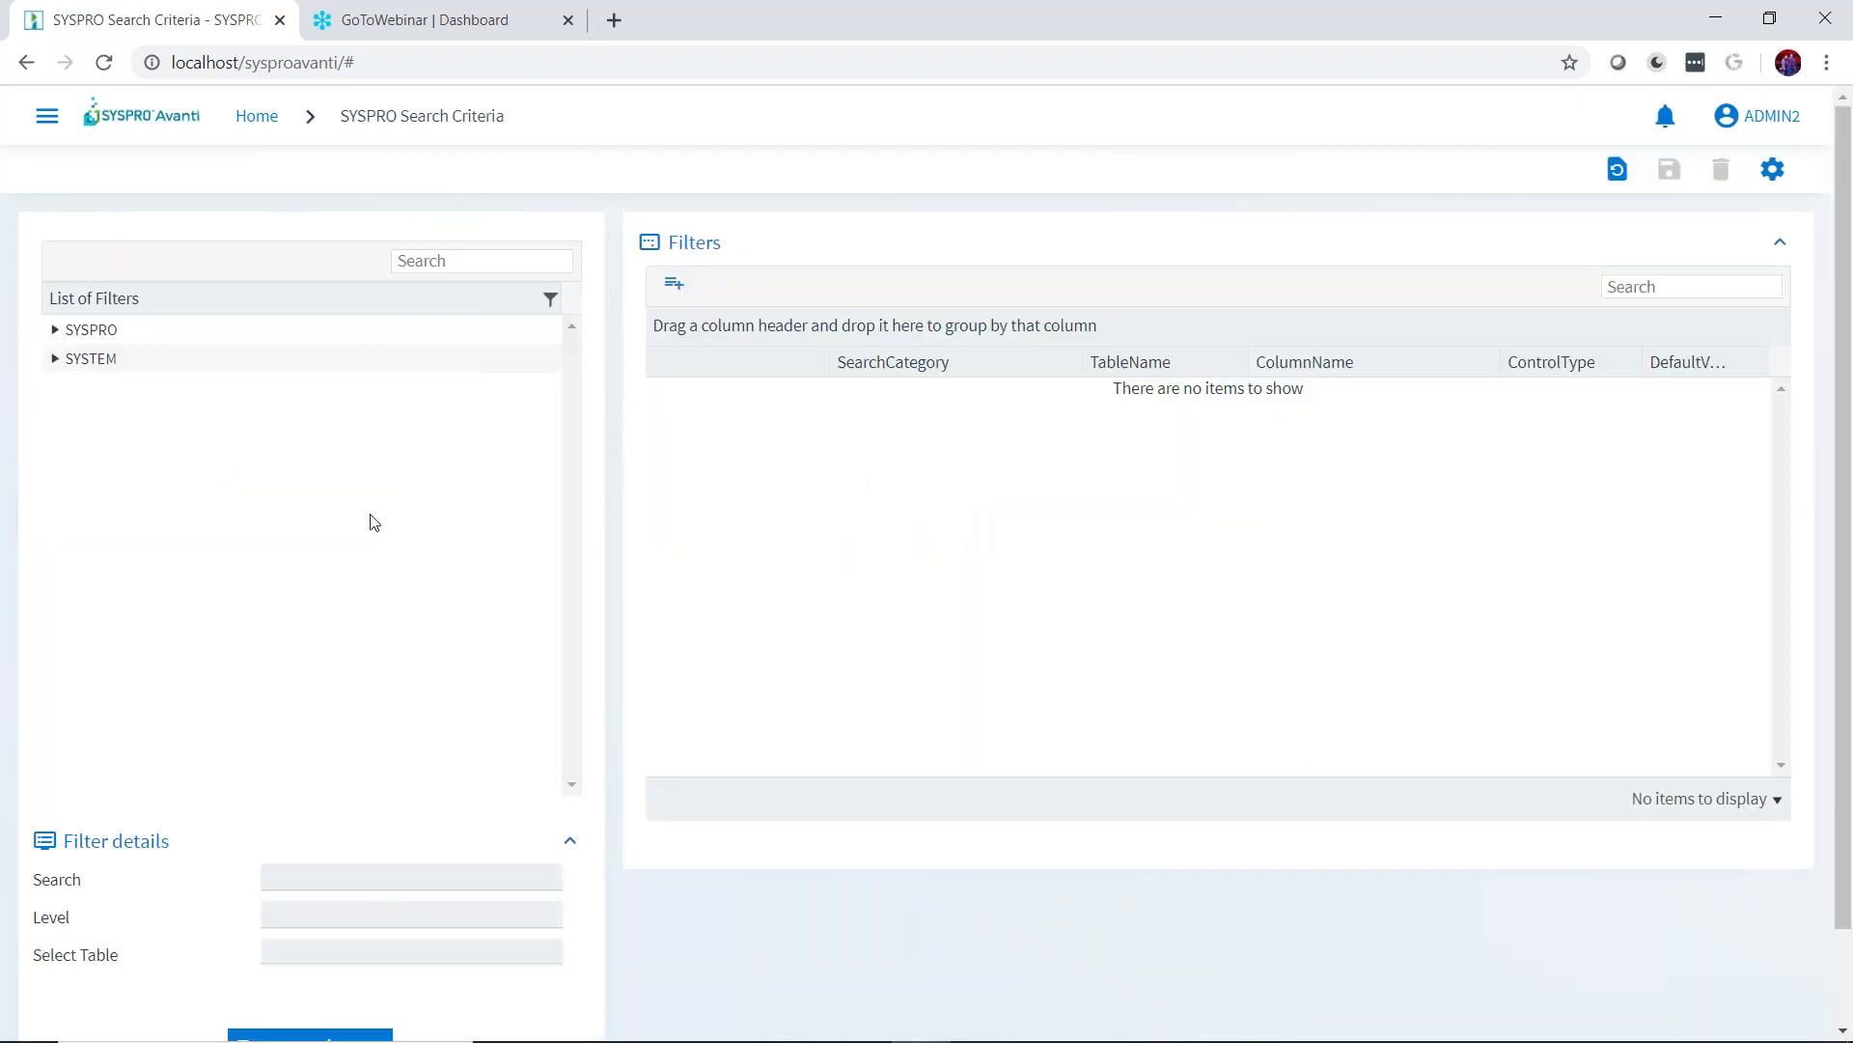
Look through the SYSPRO-level filters and open the SYSTEM-level Job filter.
{"action": "left_click", "coordinate": [55, 331]}
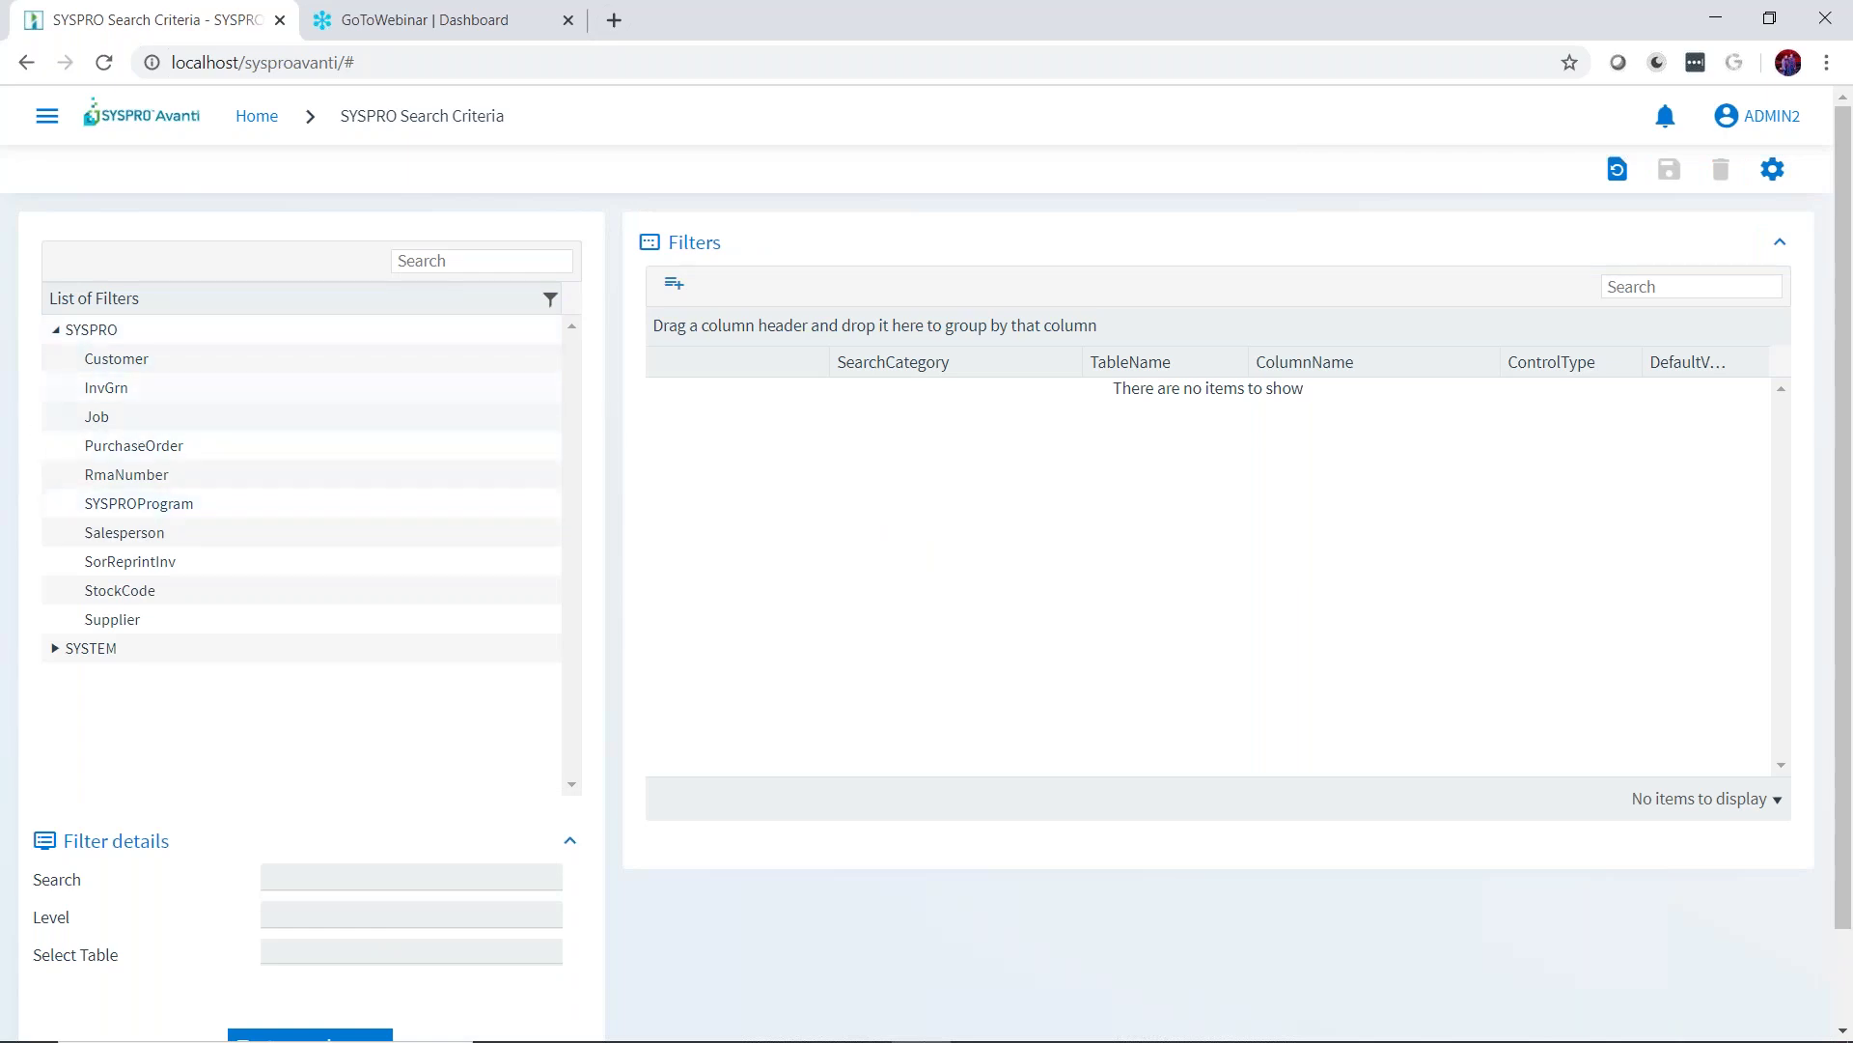
{"action": "left_click", "coordinate": [55, 330]}
{"action": "left_click", "coordinate": [55, 358]}
{"action": "left_click", "coordinate": [94, 387]}
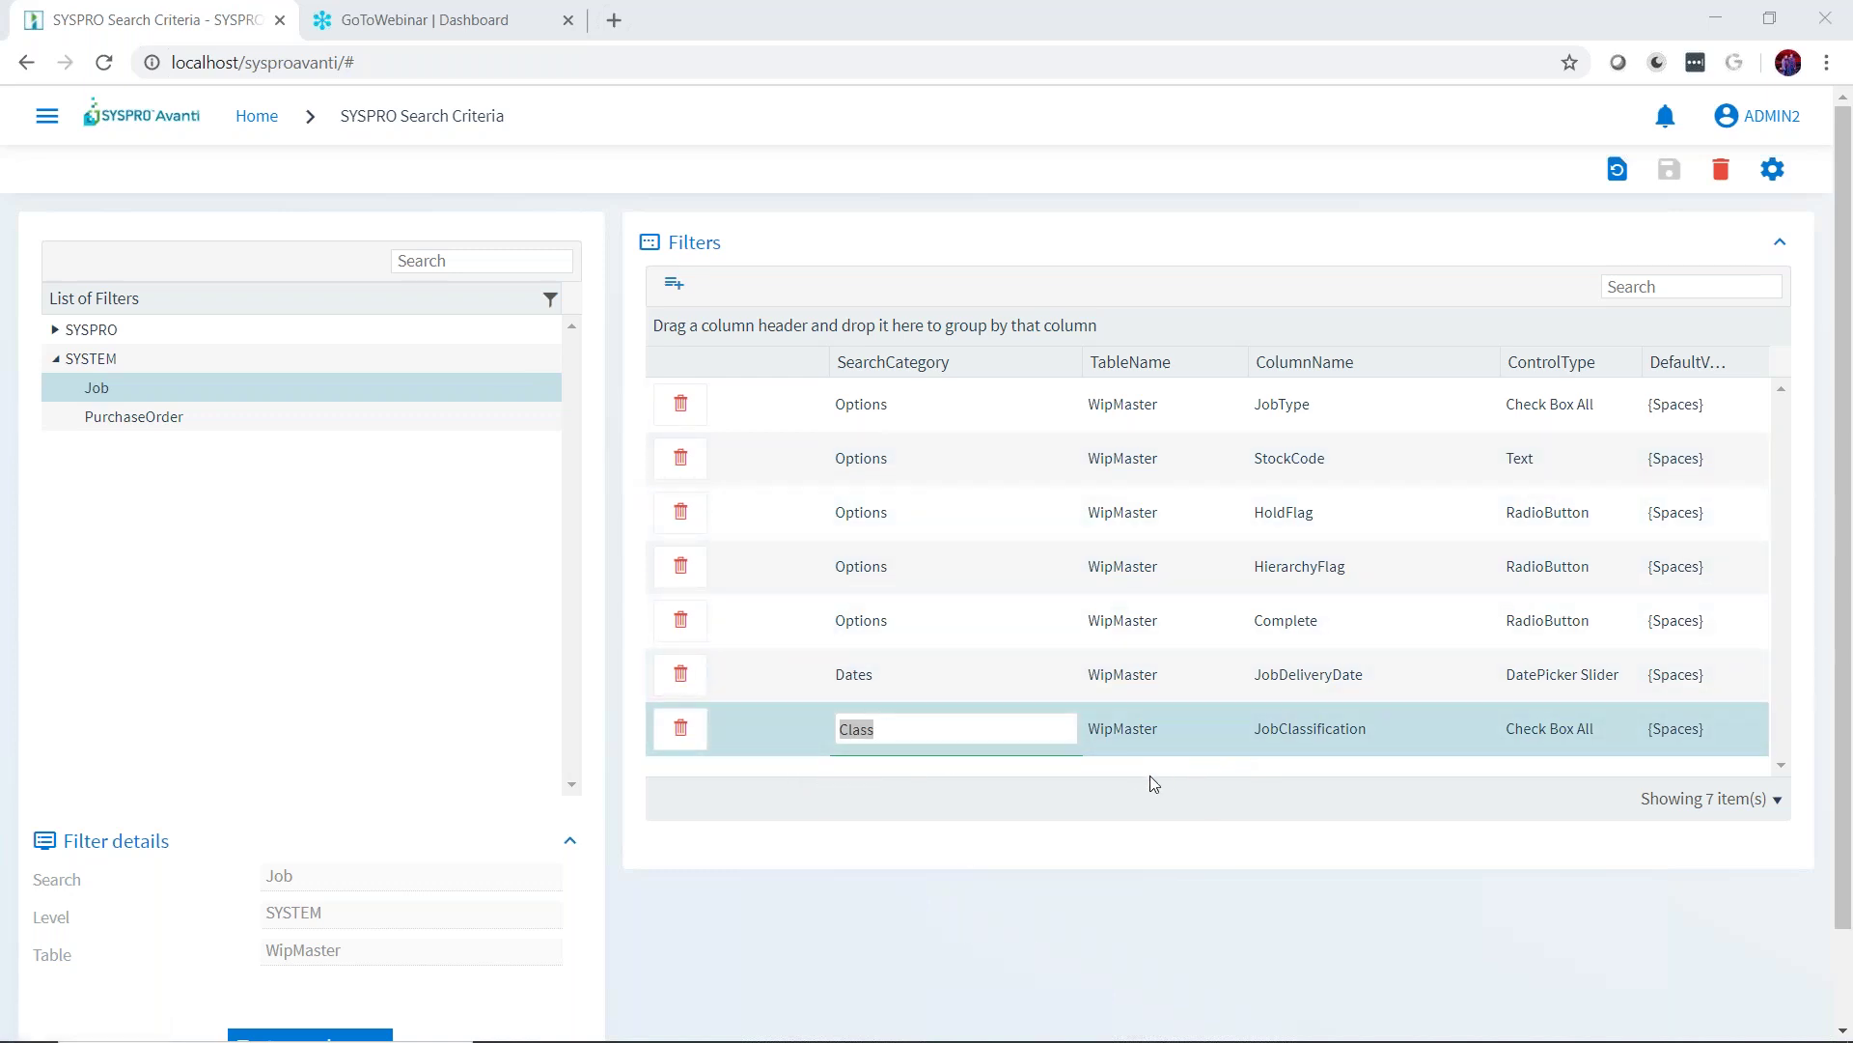
Add a Job filter row with search category "Custom form", table WipMaster+ and column Urgency.
{"action": "left_click", "coordinate": [672, 288]}
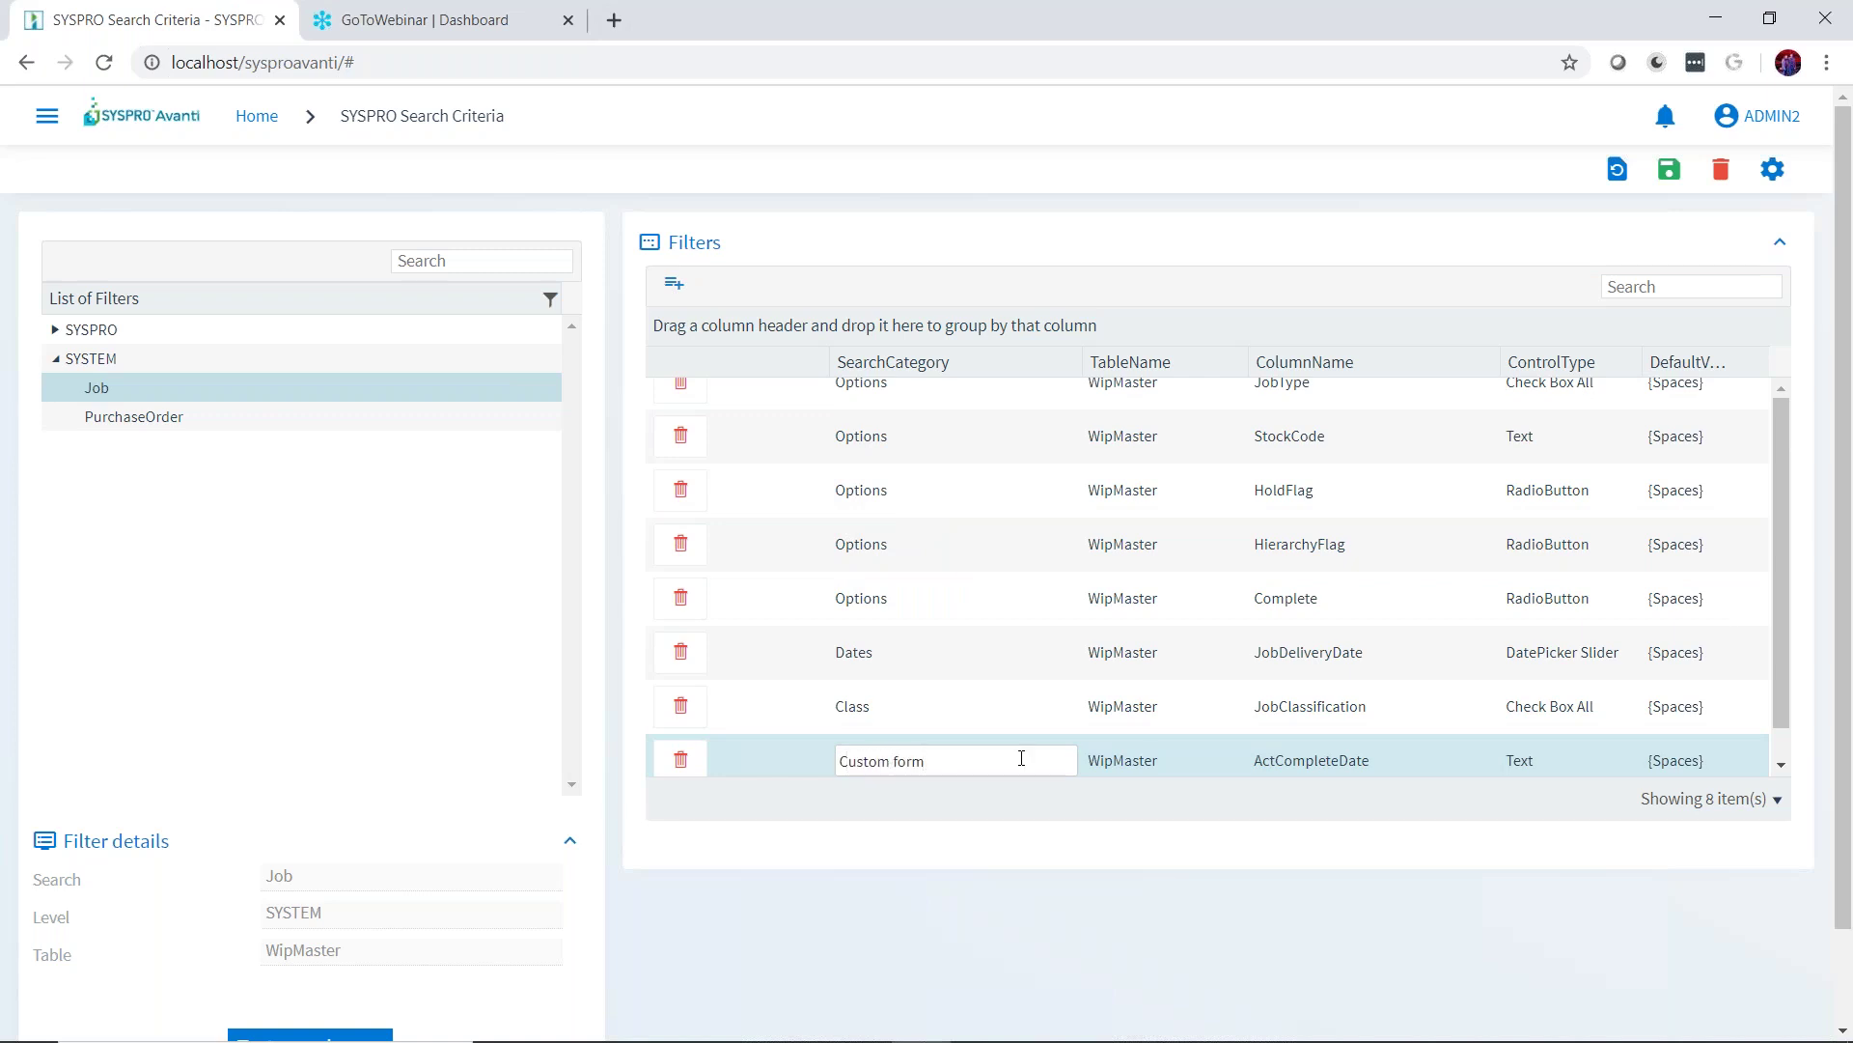
{"action": "left_click", "coordinate": [1120, 758]}
{"action": "left_click", "coordinate": [1192, 751]}
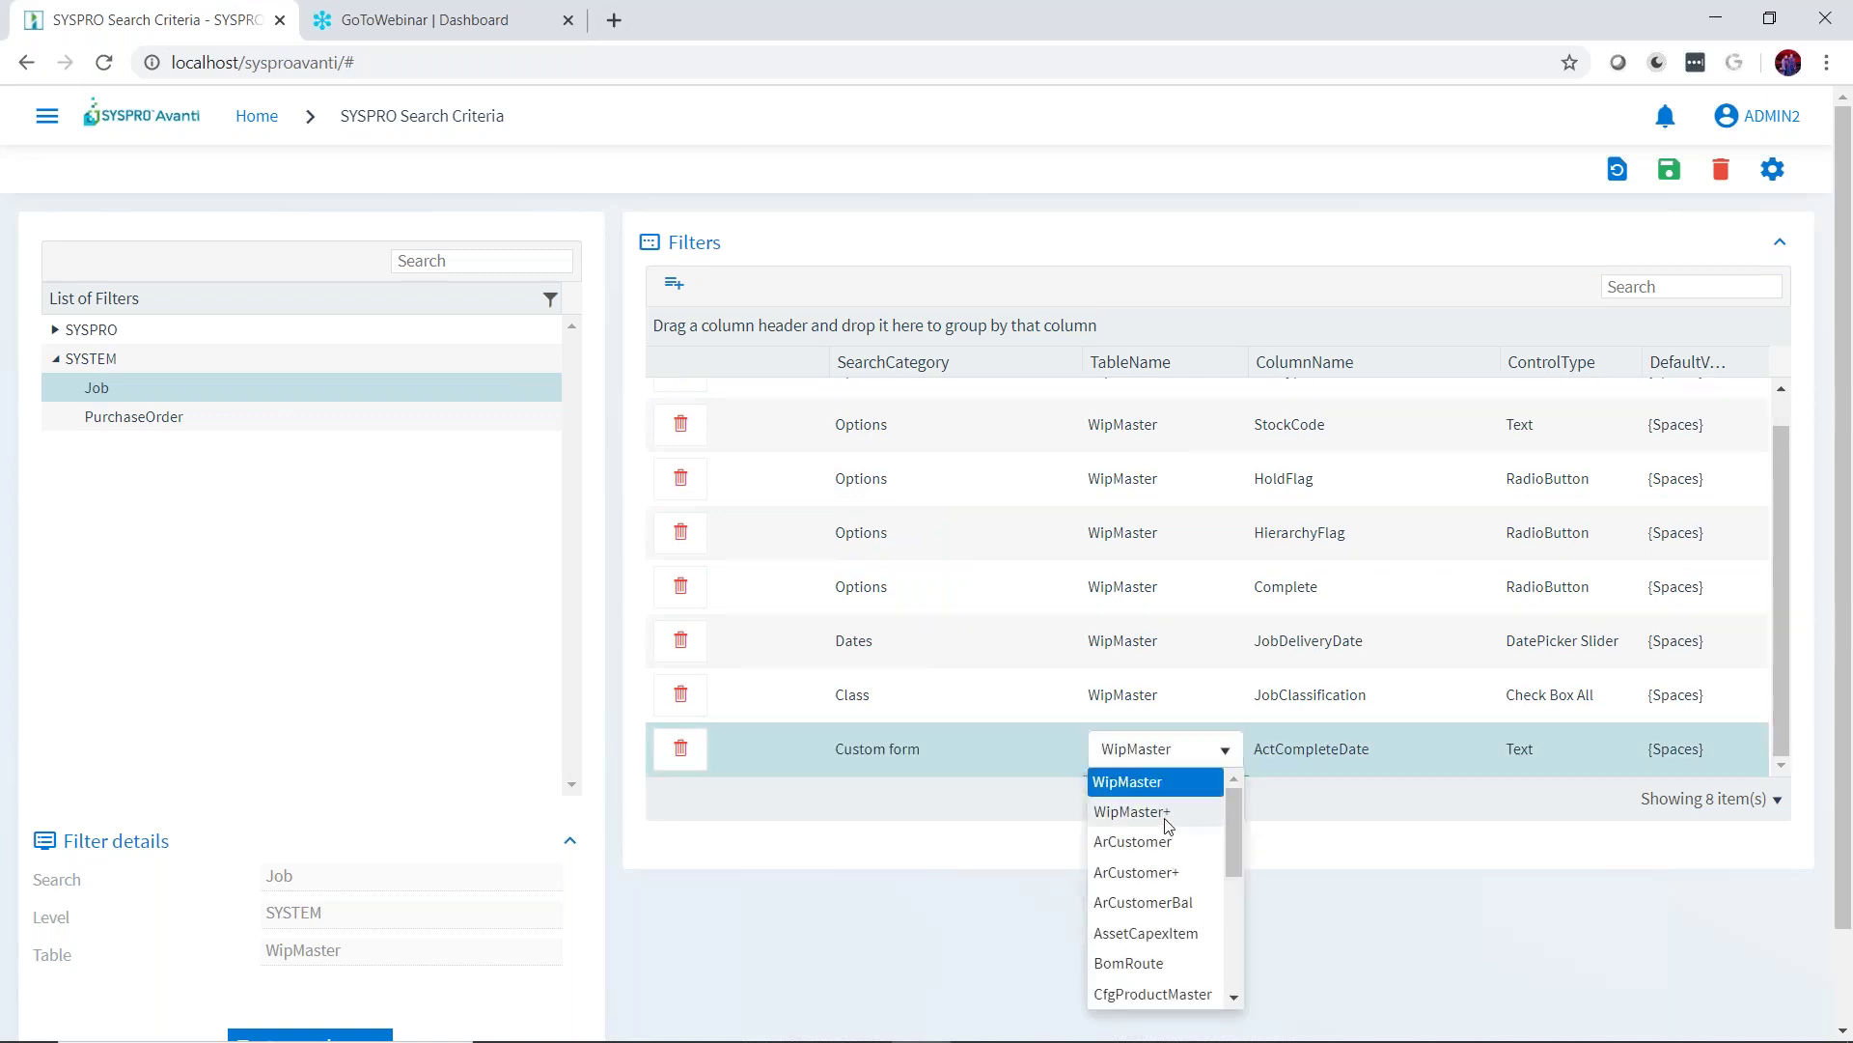
{"action": "left_click", "coordinate": [1131, 811]}
{"action": "left_click", "coordinate": [1310, 761]}
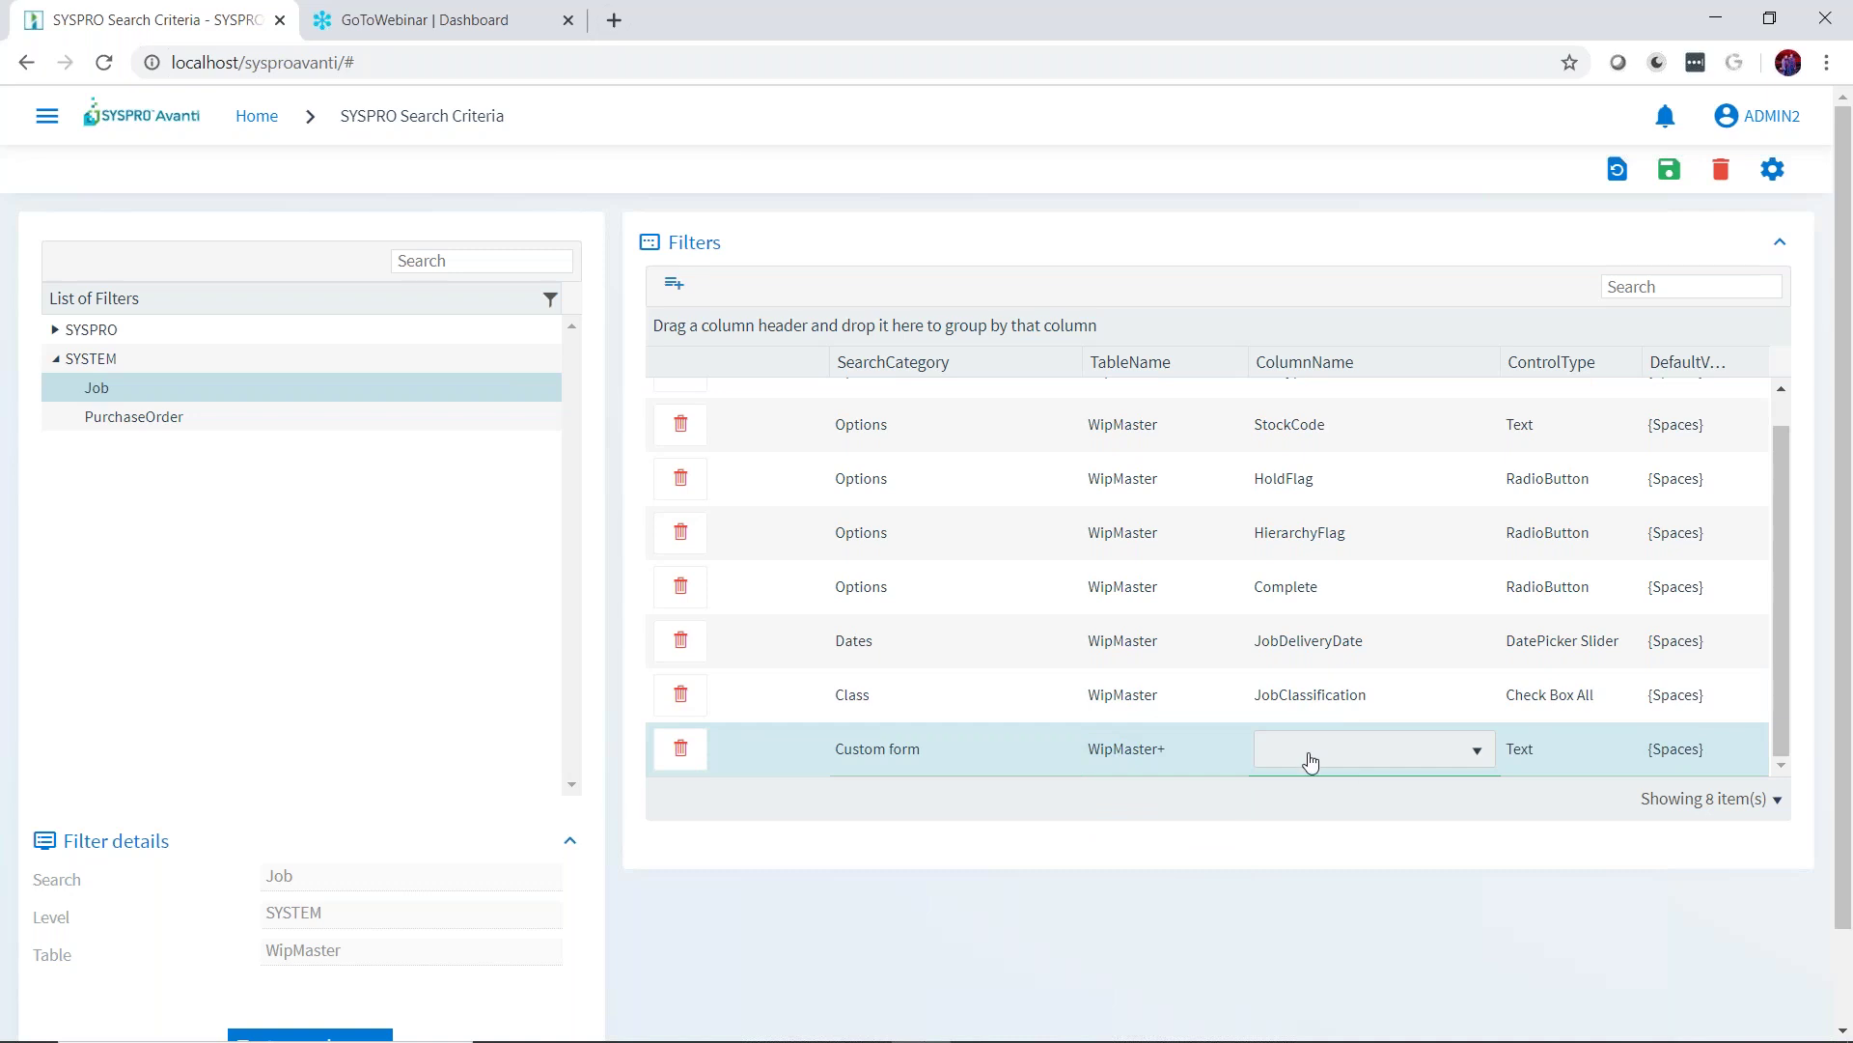
{"action": "left_click", "coordinate": [1310, 761]}
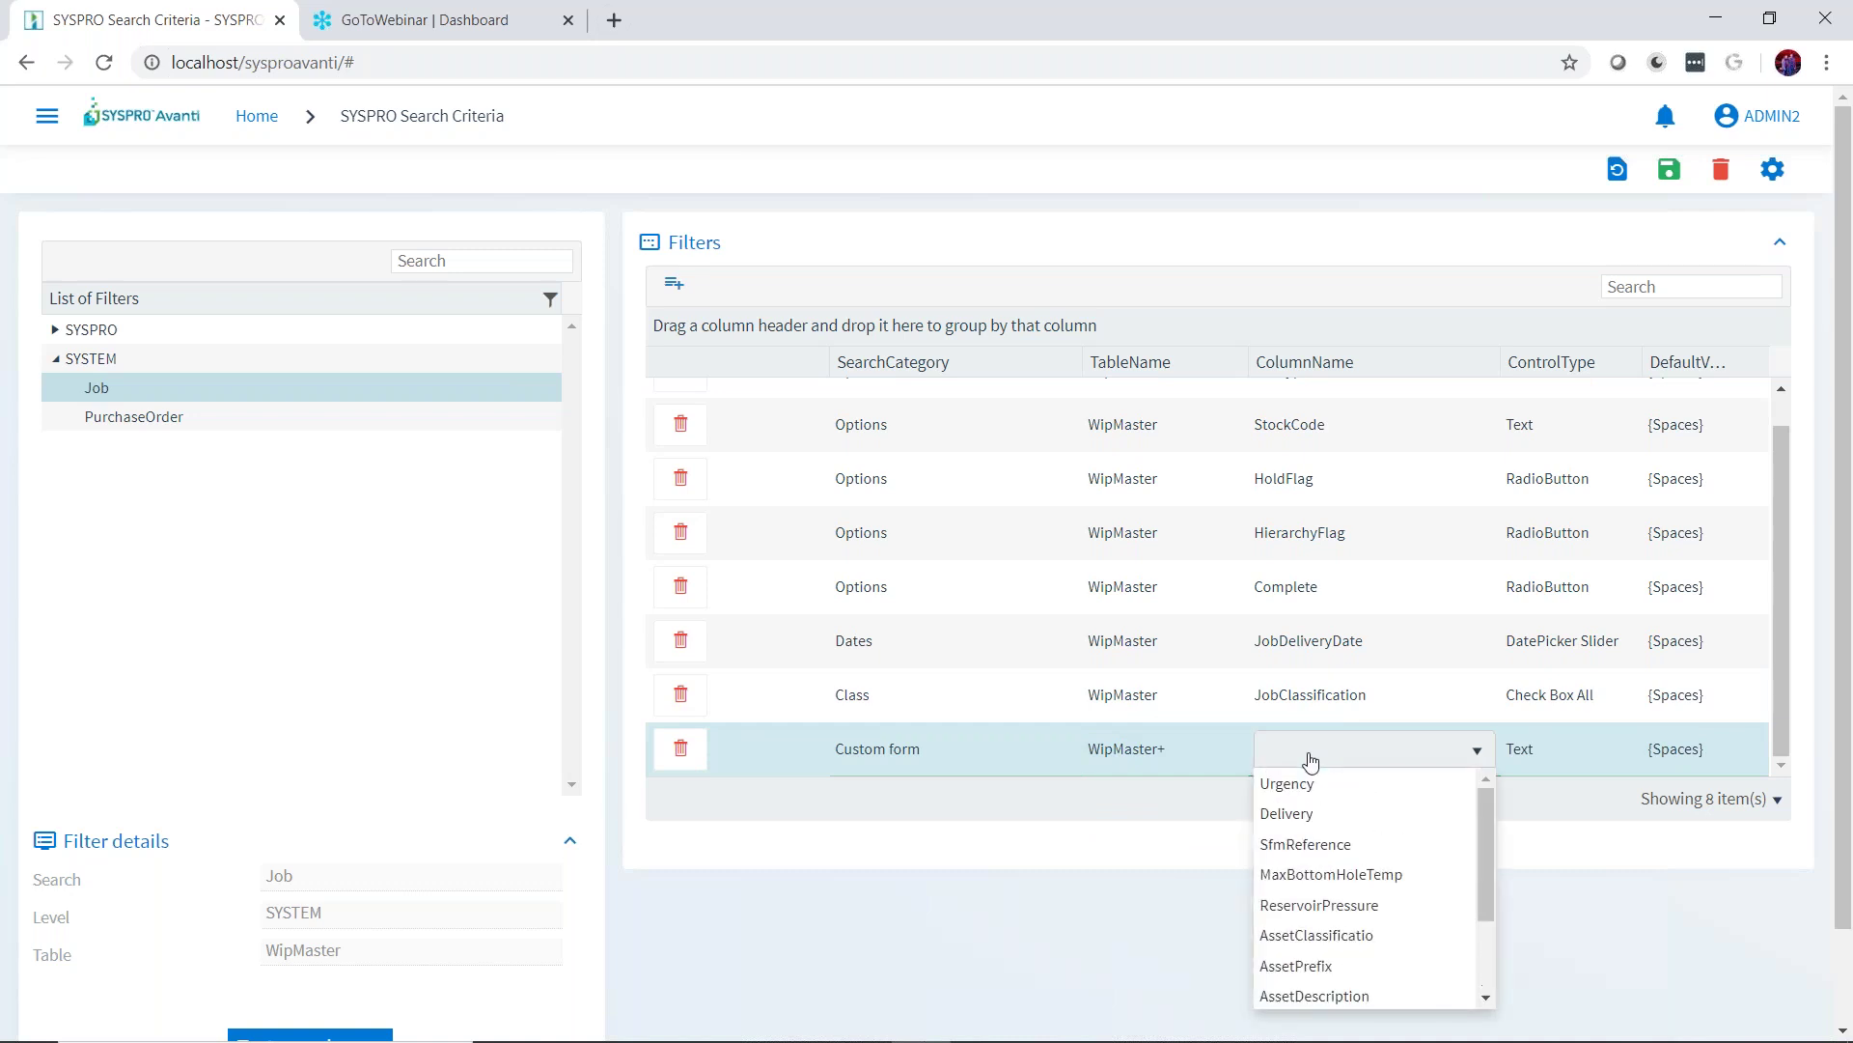
{"action": "left_click", "coordinate": [1354, 797]}
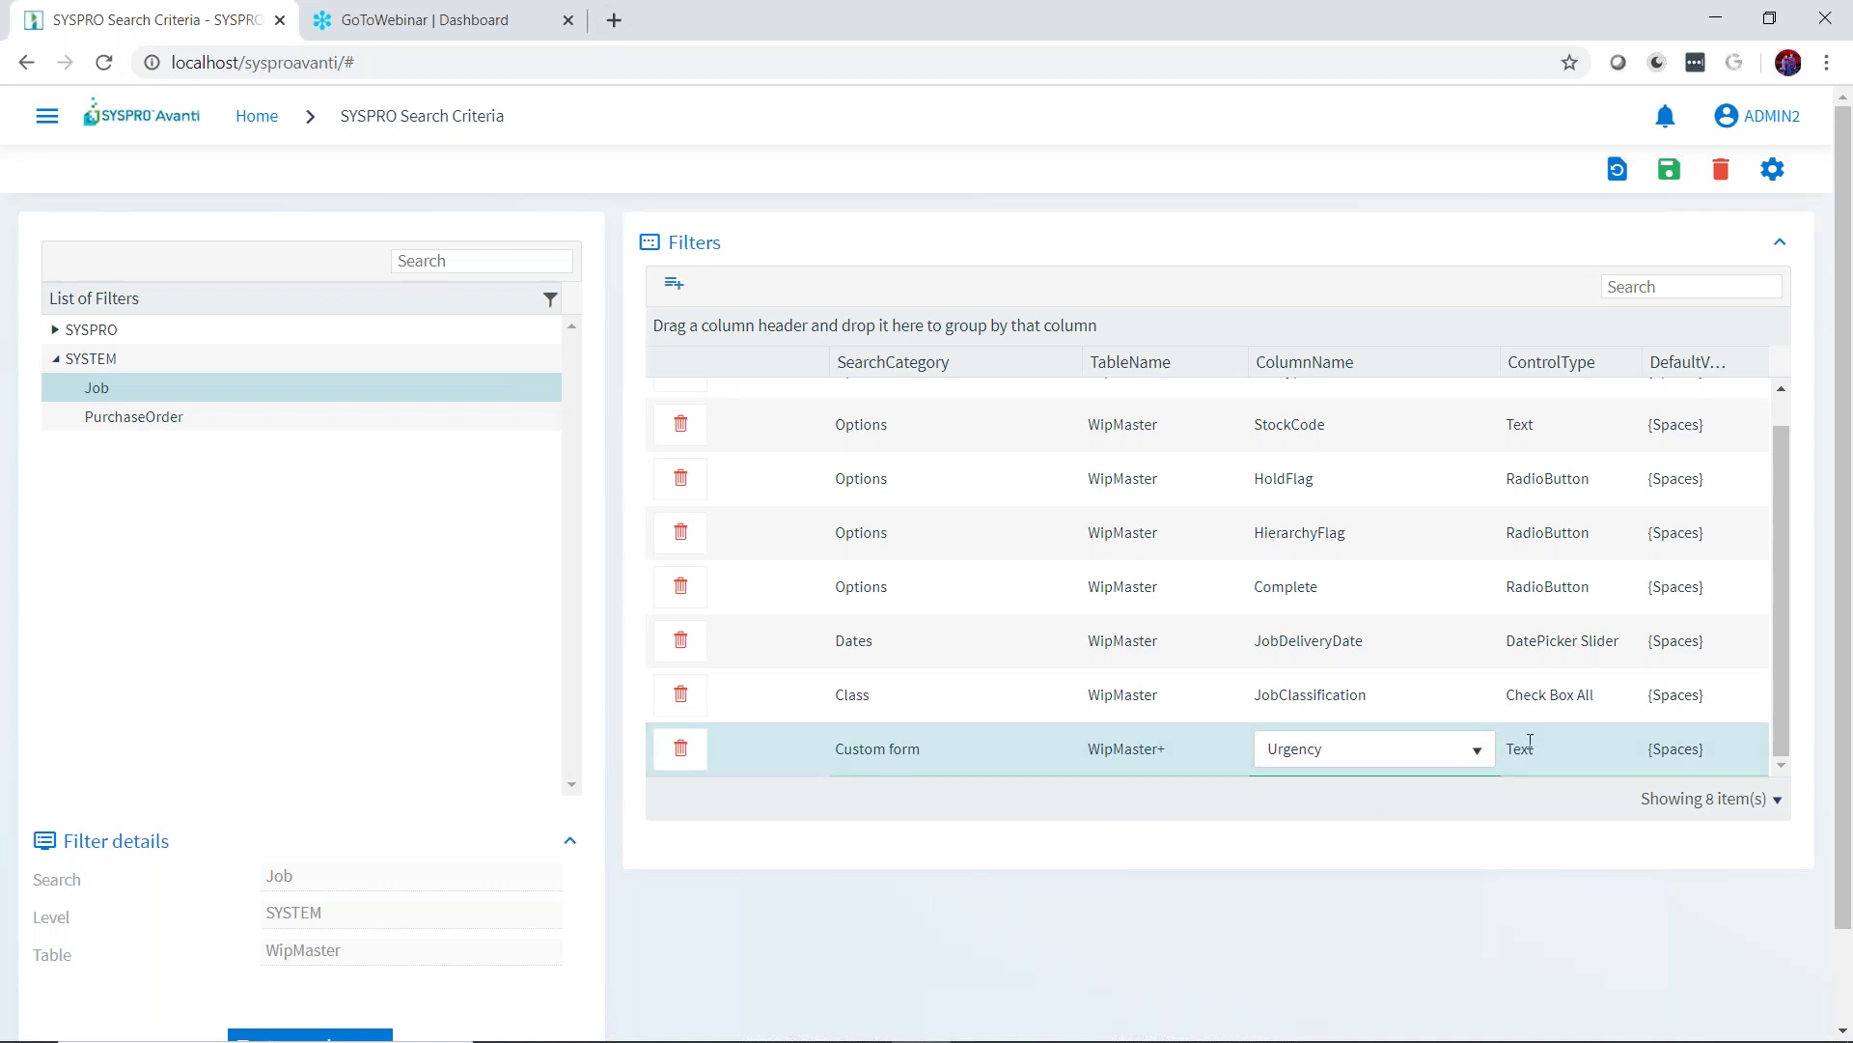
Save the Job filter and return to the home page.
{"action": "left_click", "coordinate": [1667, 172]}
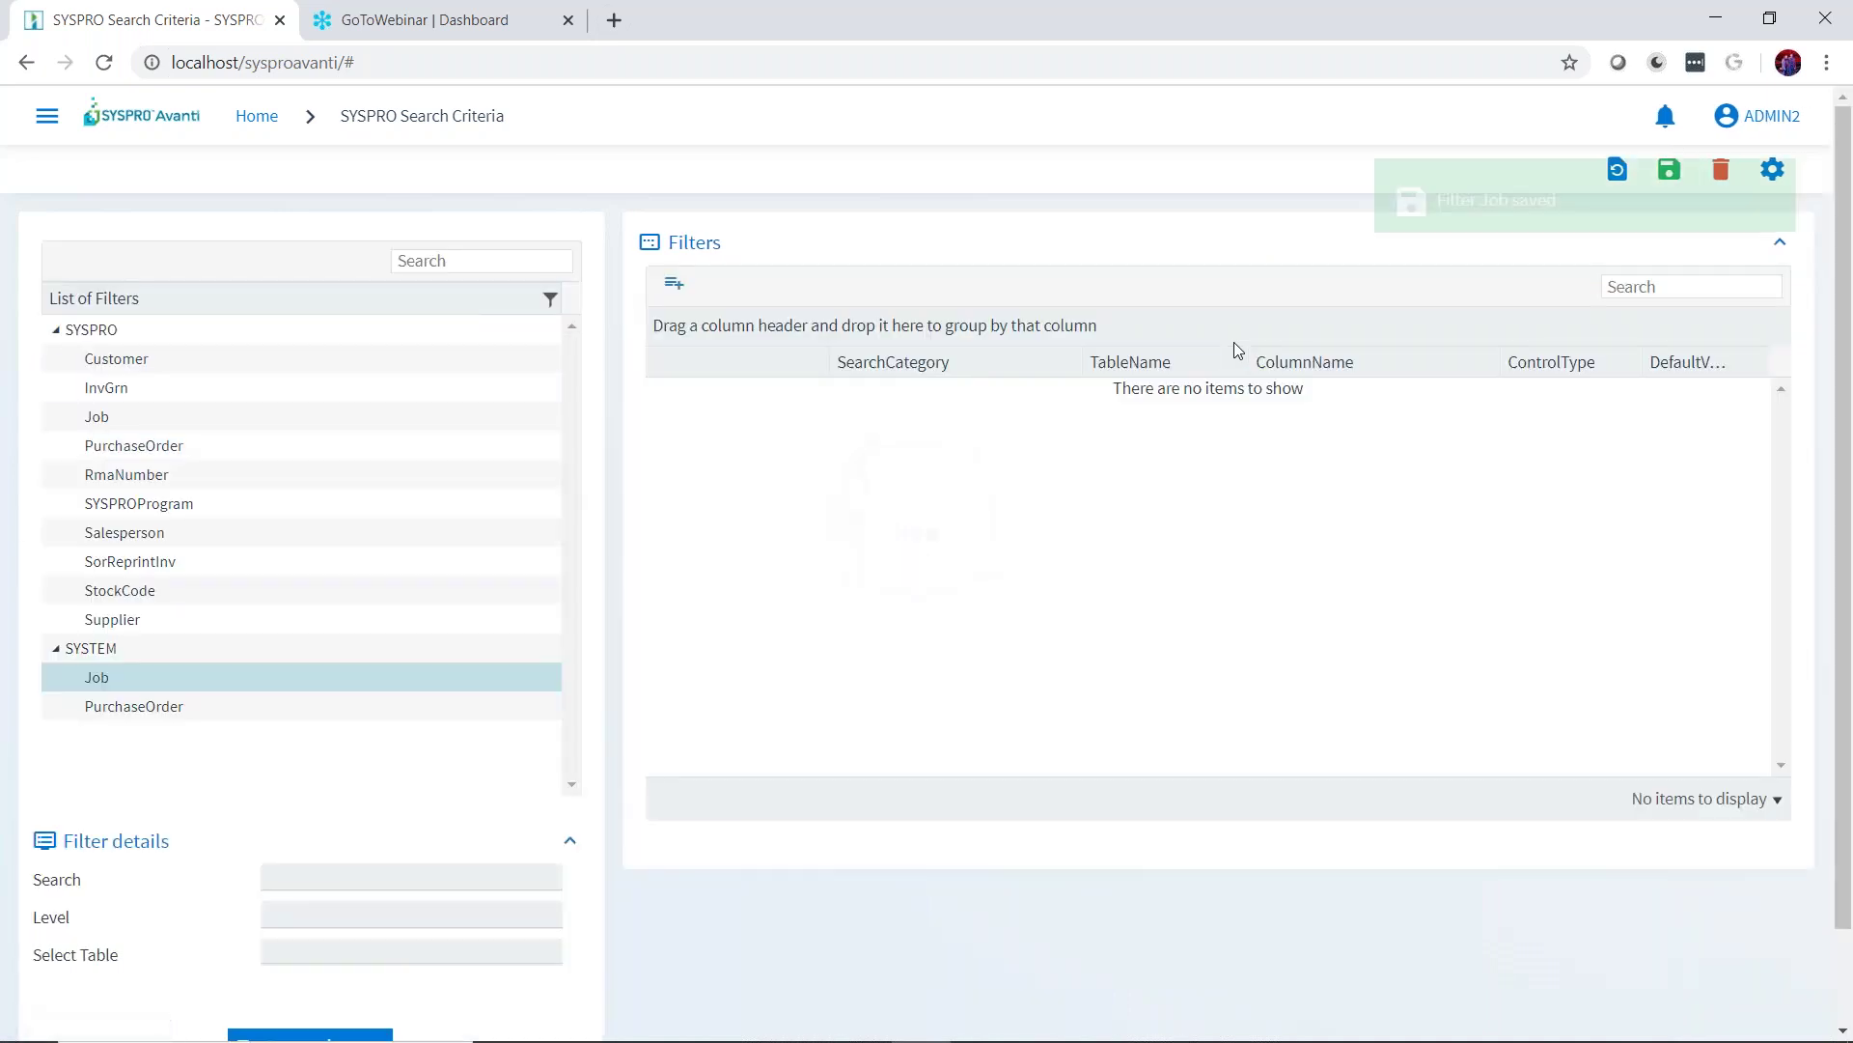
{"action": "left_click", "coordinate": [271, 123]}
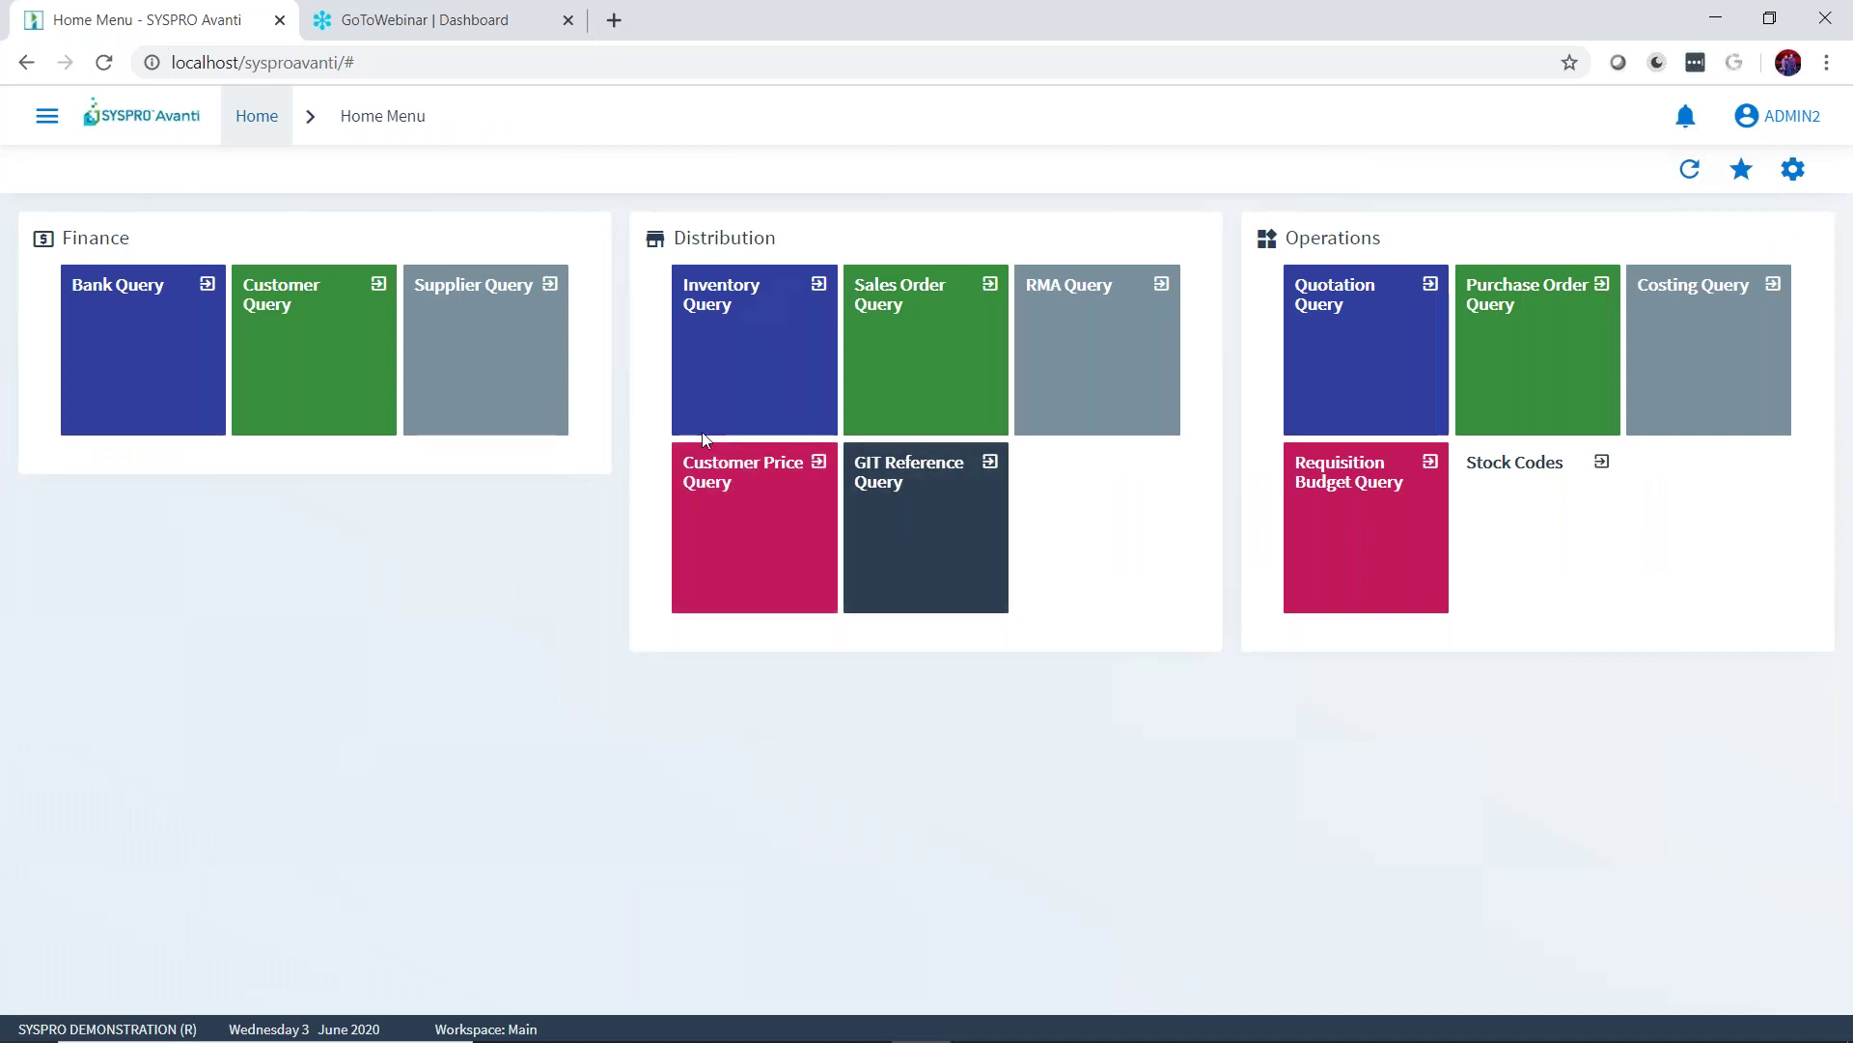
Sign out of SYSPRO Avanti and sign back in as operator ADMIN2.
{"action": "left_click", "coordinate": [1748, 120]}
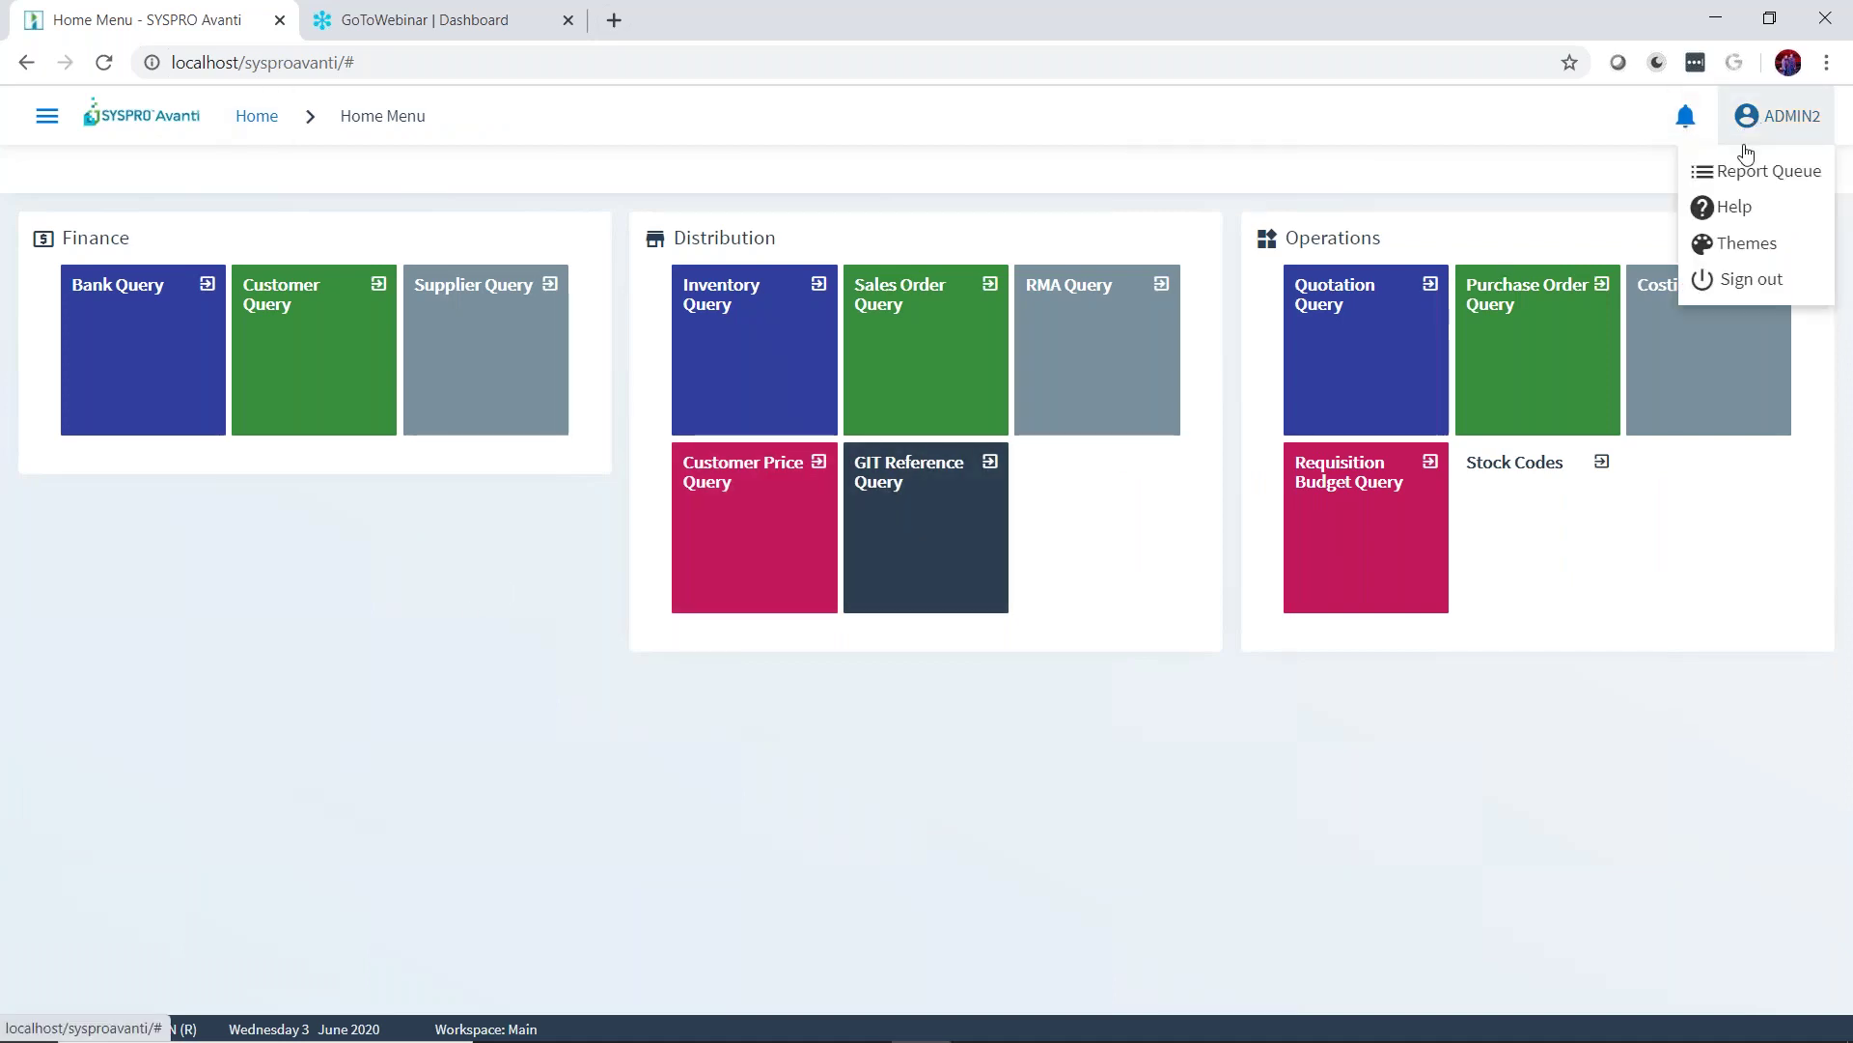
{"action": "left_click", "coordinate": [1749, 279]}
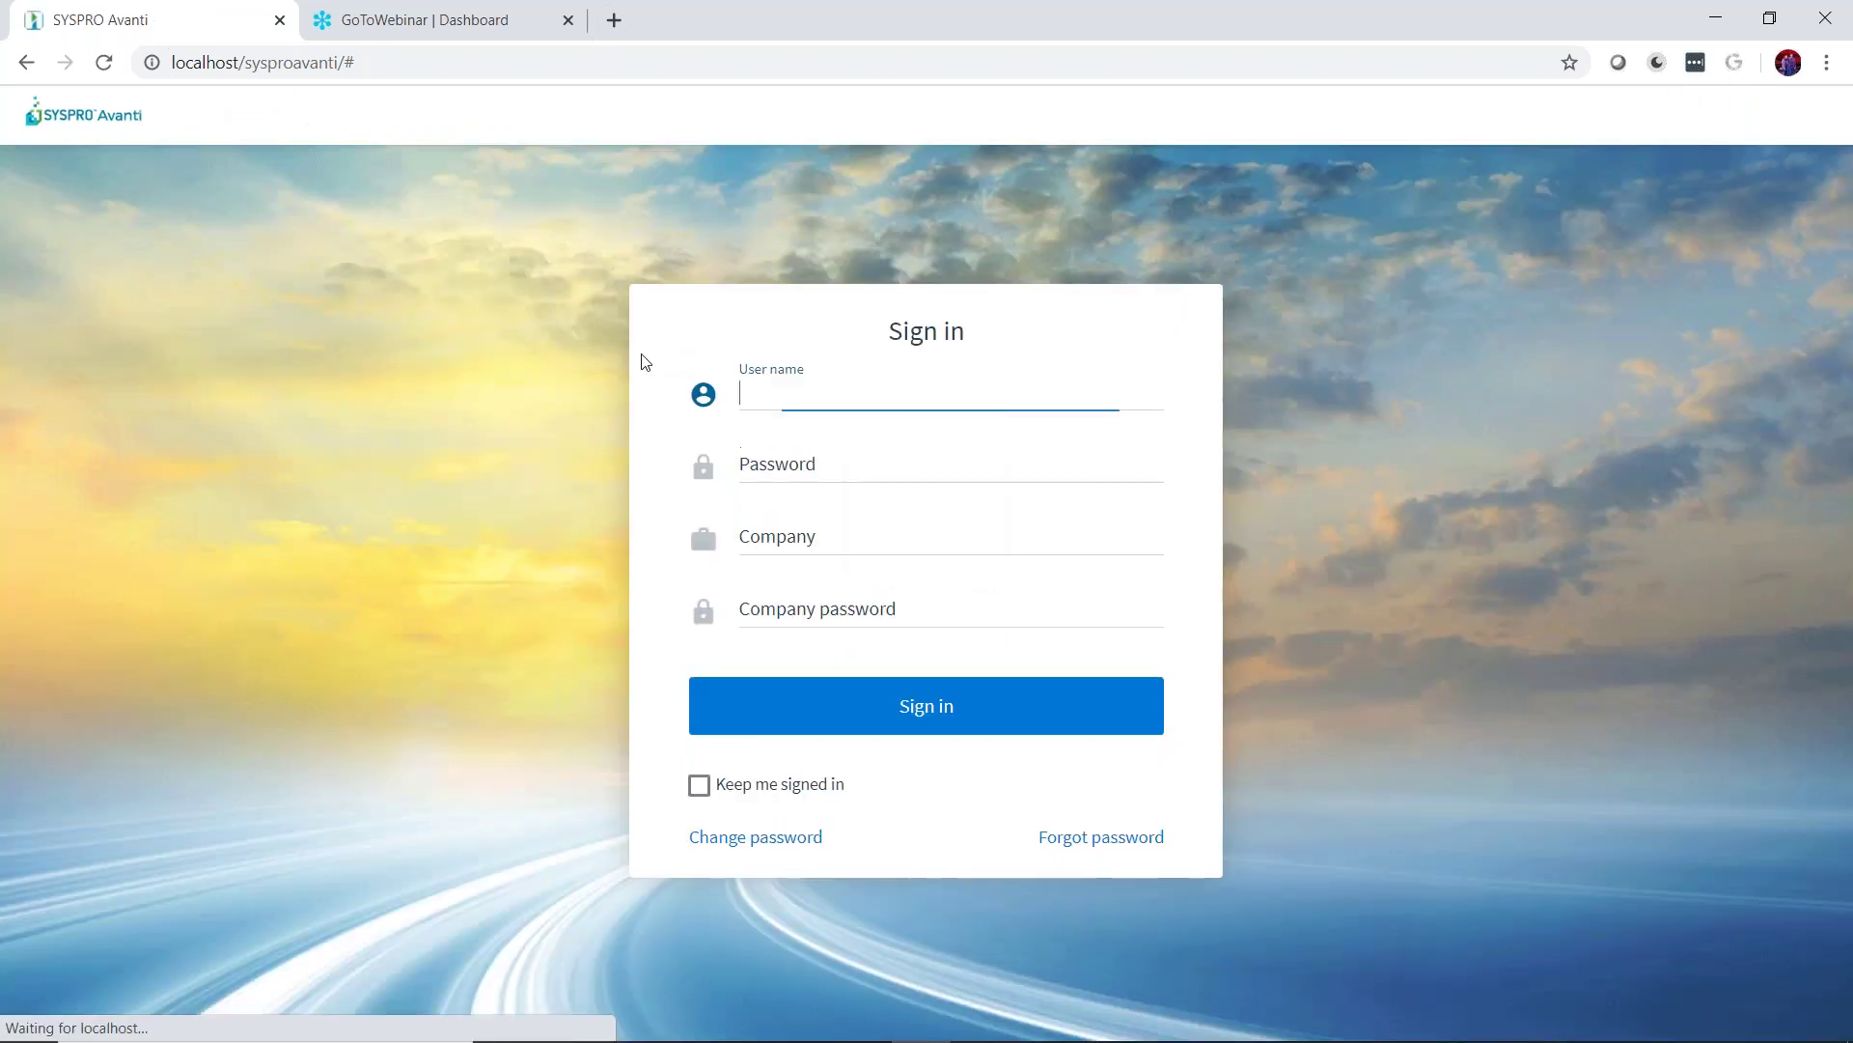
{"action": "type", "text": "ad"}
{"action": "key", "text": "Down"}
{"action": "key", "text": "Down"}
{"action": "key", "text": "Return"}
{"action": "key", "text": "Tab"}
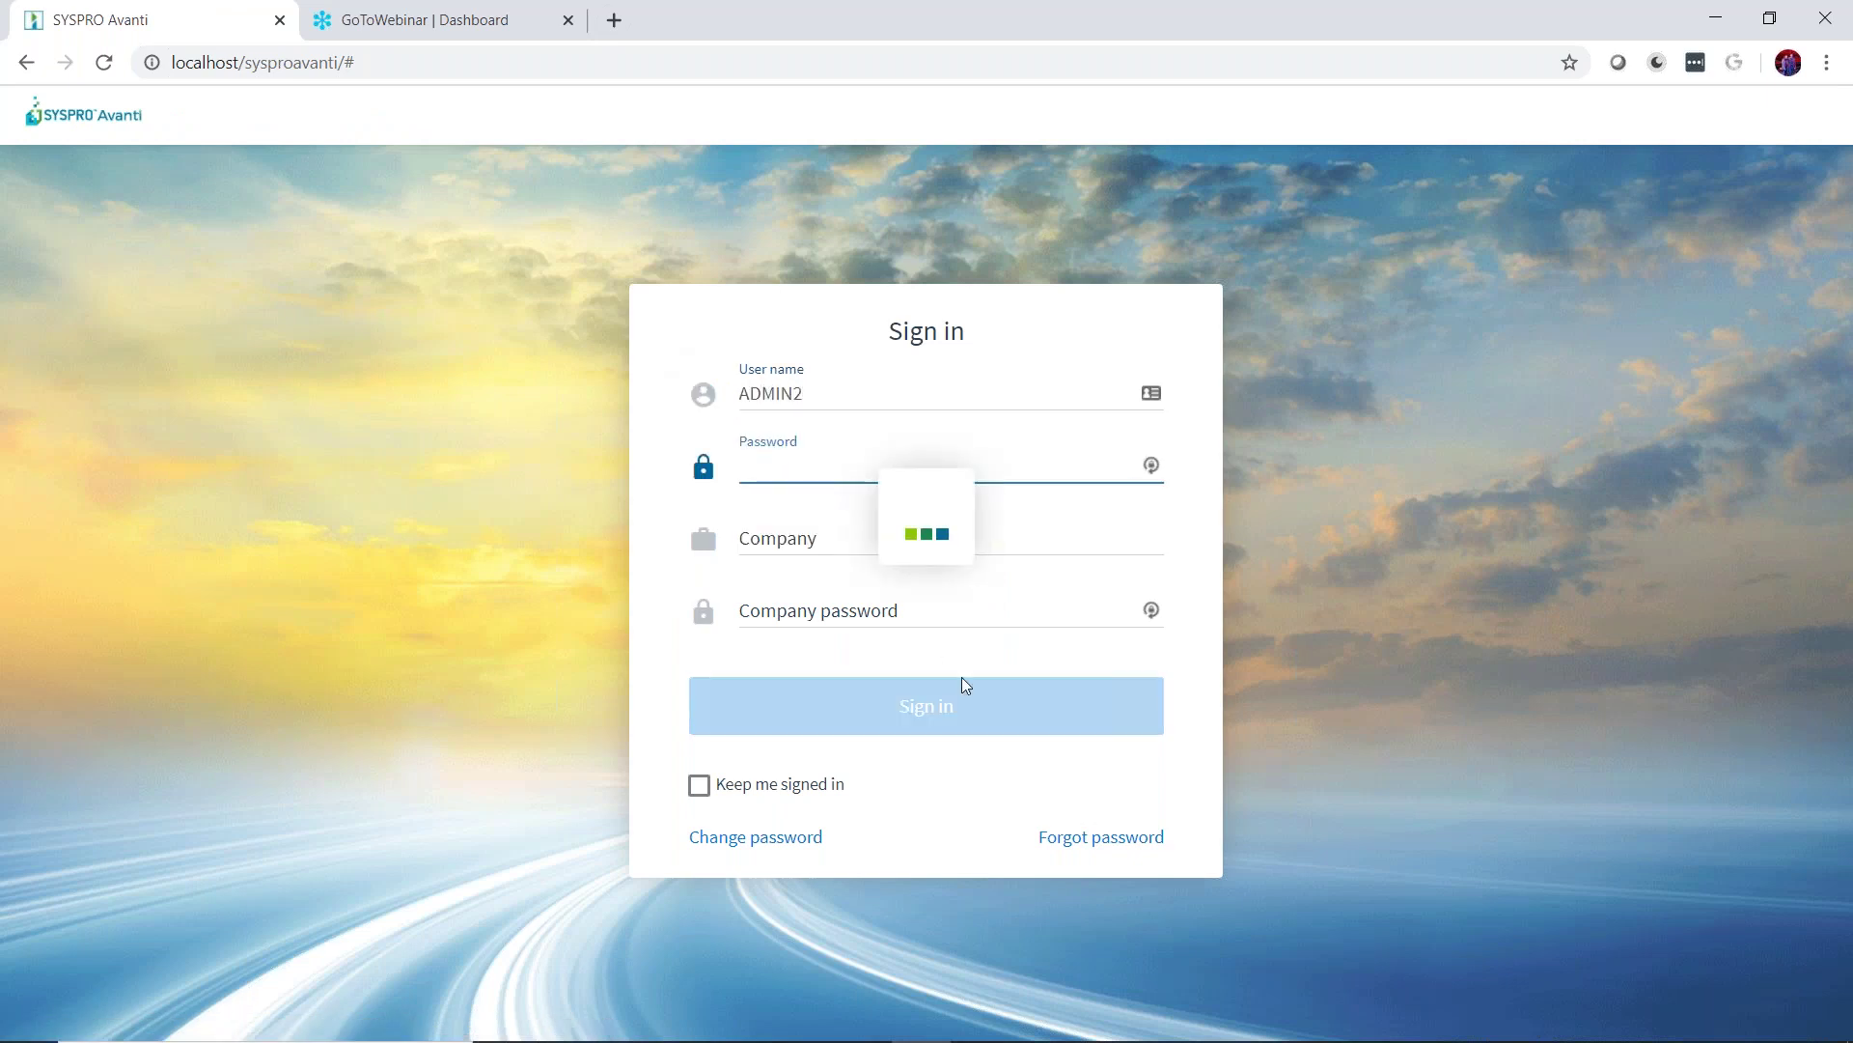
{"action": "left_click", "coordinate": [993, 768]}
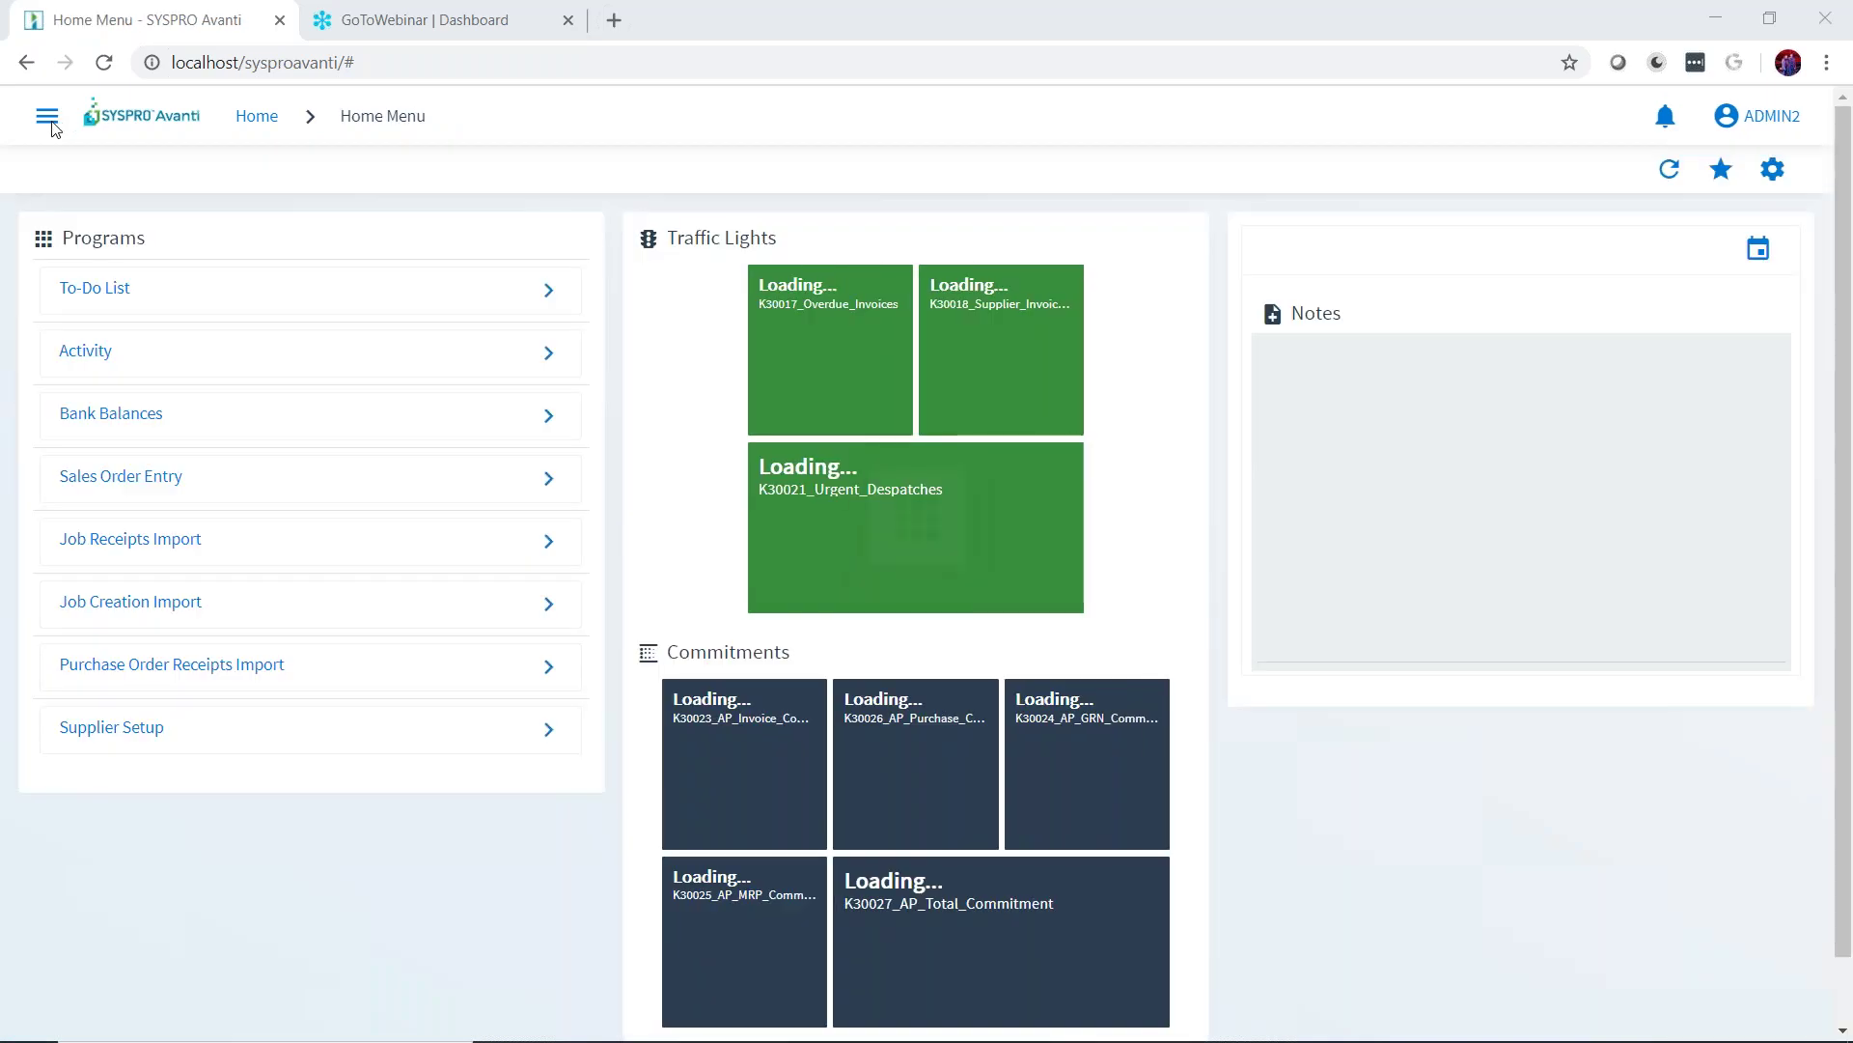
Open the Job Query program from the Work in Progress group and bring up its job search.
{"action": "left_click", "coordinate": [46, 118]}
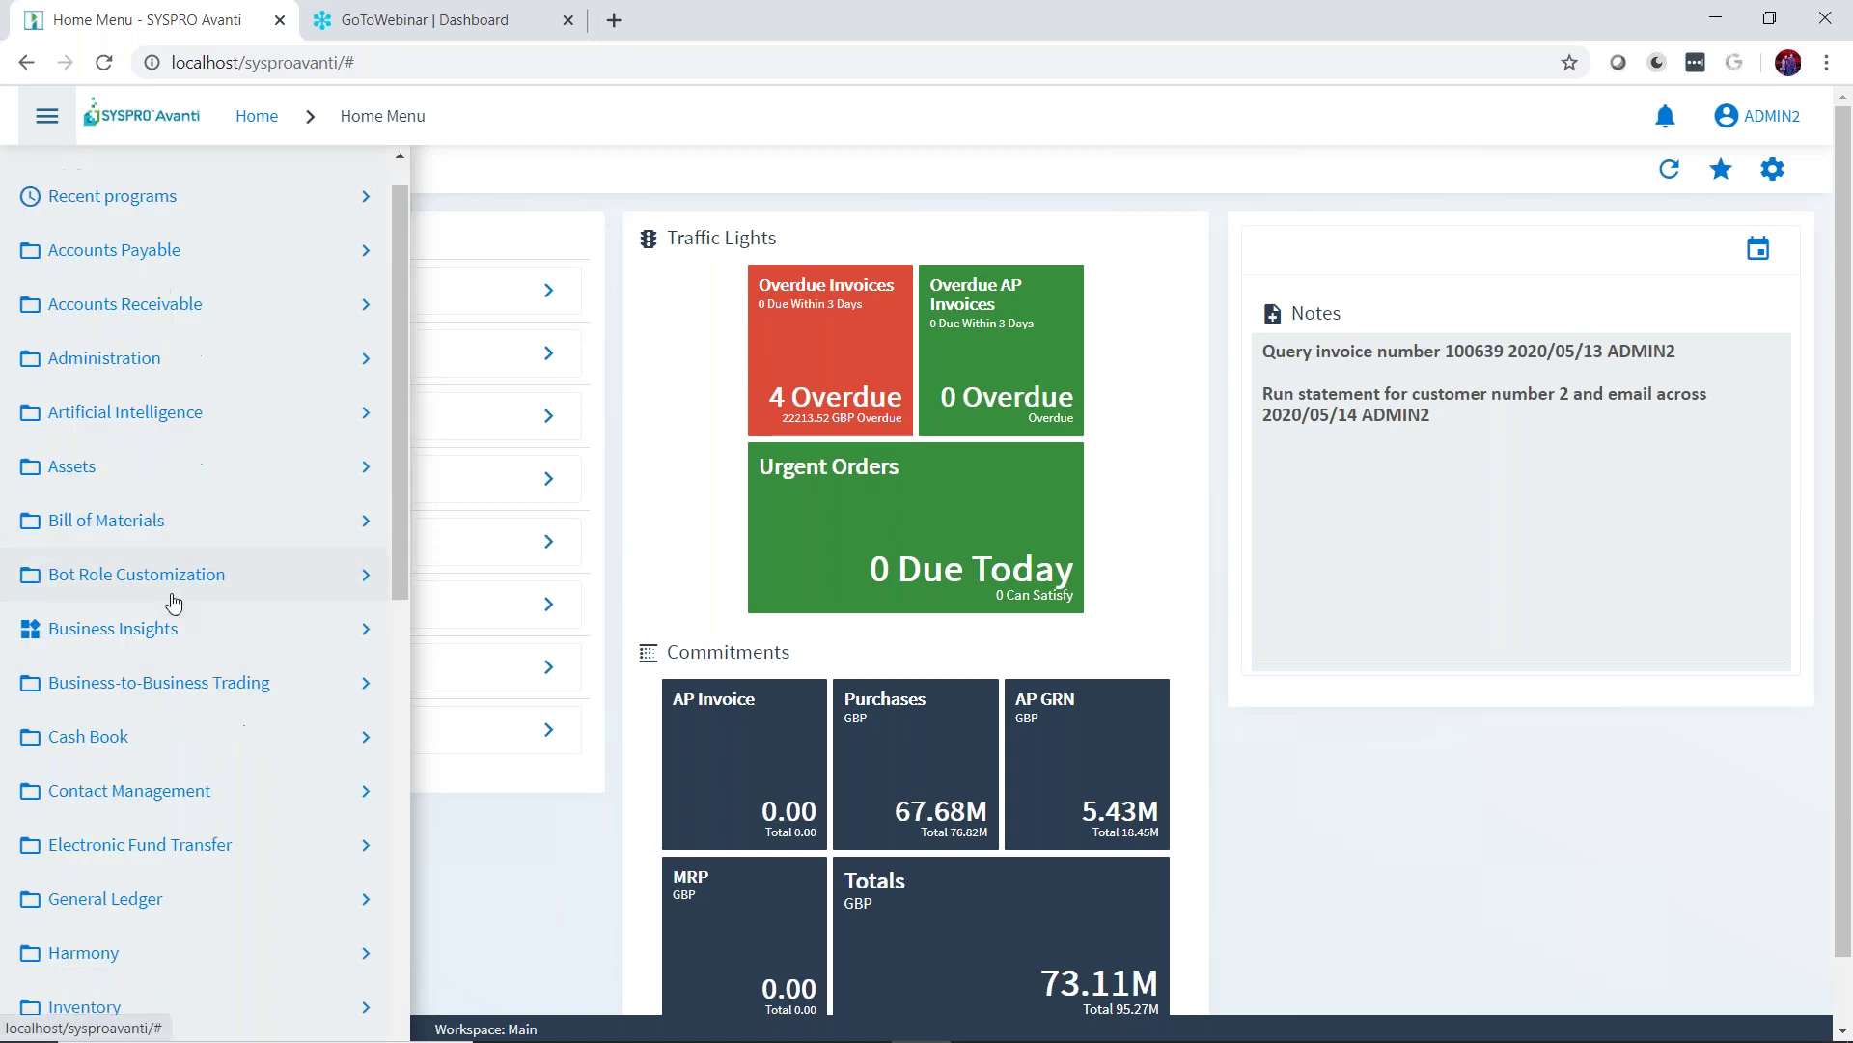
{"action": "scroll", "coordinate": [170, 599], "scroll_direction": "down", "scroll_amount": 15}
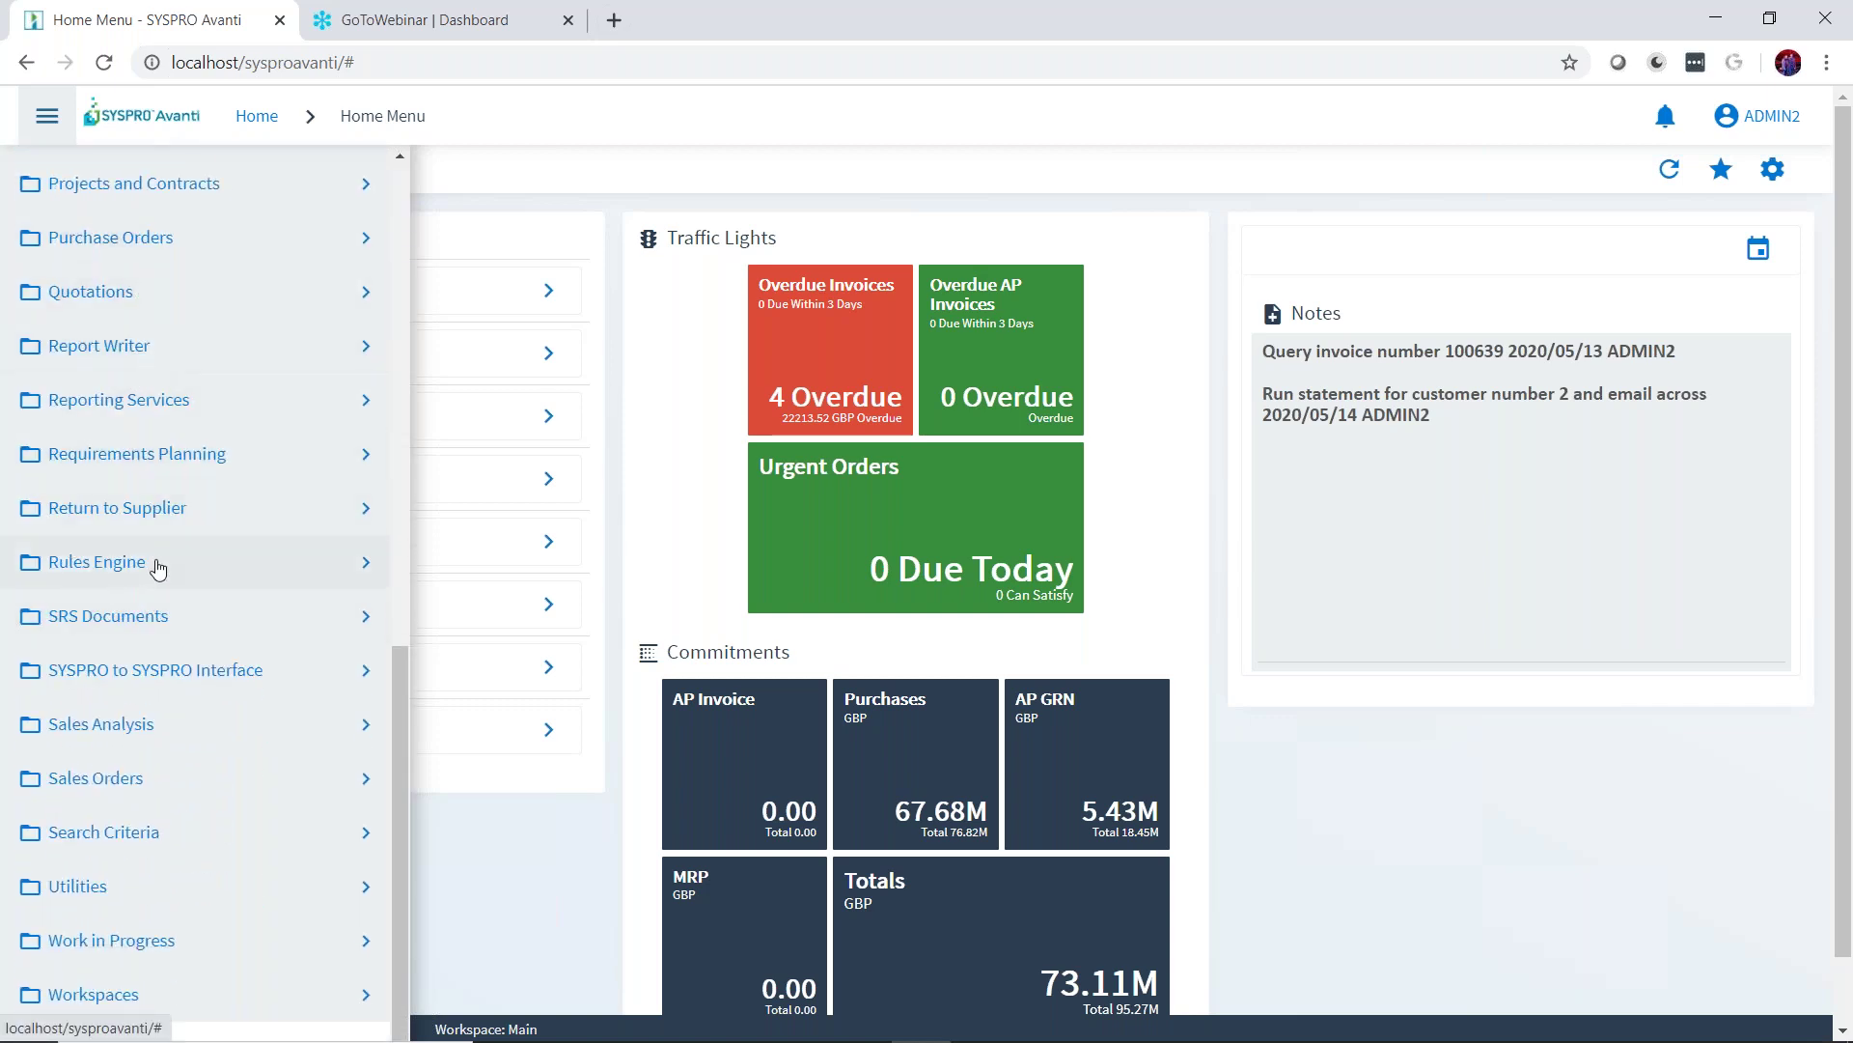
{"action": "scroll", "coordinate": [159, 569], "scroll_direction": "down", "scroll_amount": 1}
{"action": "scroll", "coordinate": [164, 567], "scroll_direction": "up", "scroll_amount": 1}
{"action": "scroll", "coordinate": [135, 772], "scroll_direction": "down", "scroll_amount": 1}
{"action": "left_click", "coordinate": [120, 939]}
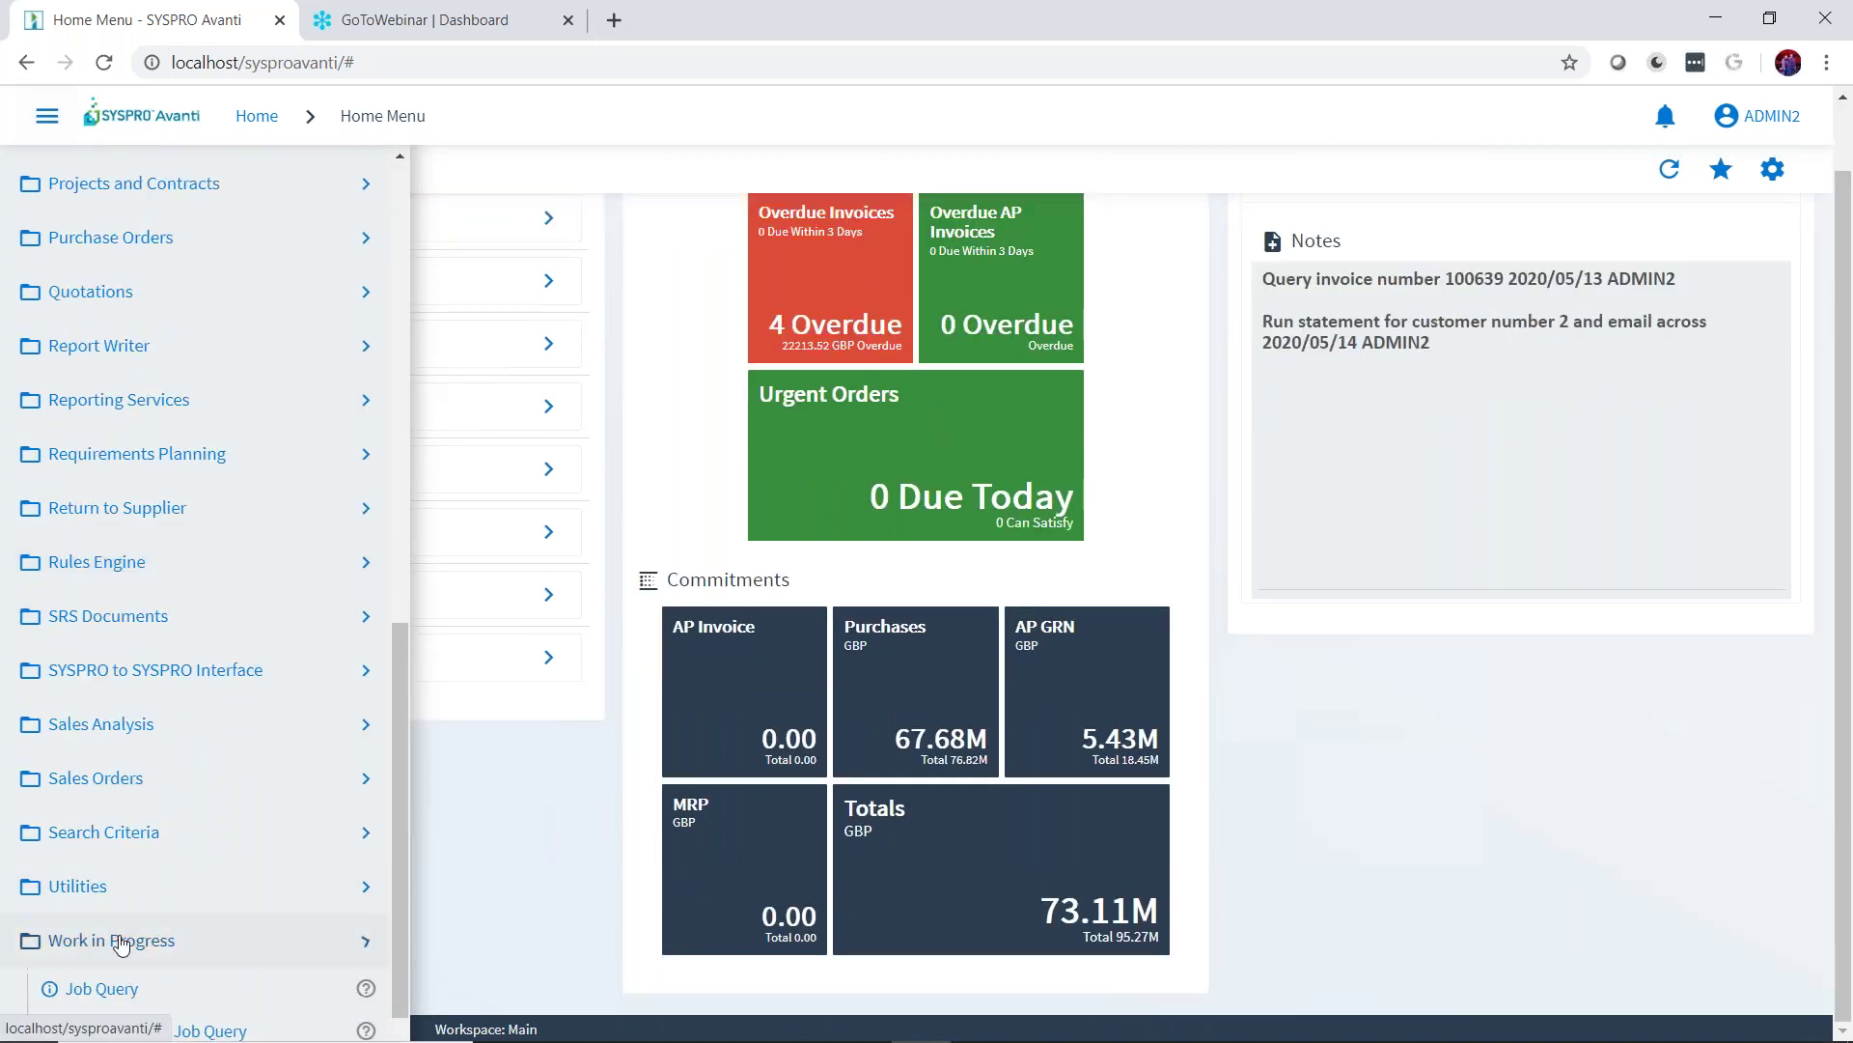
{"action": "left_click", "coordinate": [102, 987]}
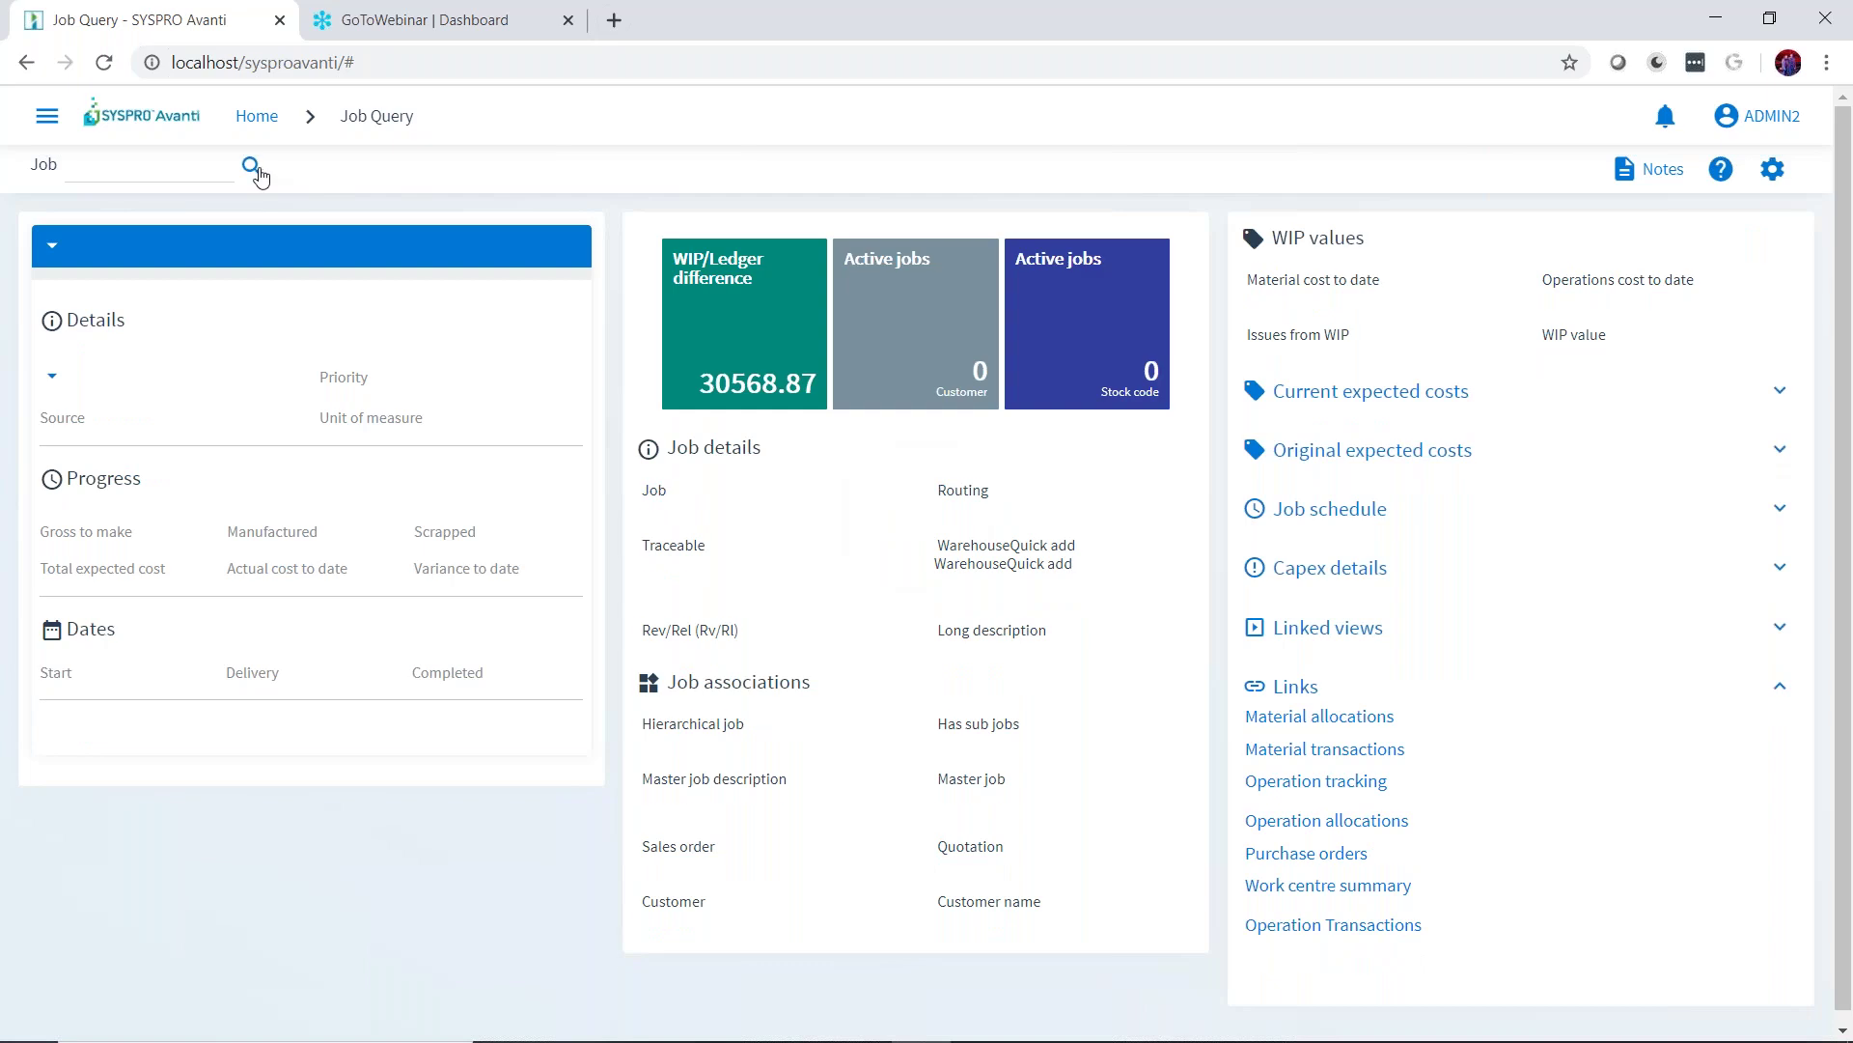
{"action": "left_click", "coordinate": [252, 166]}
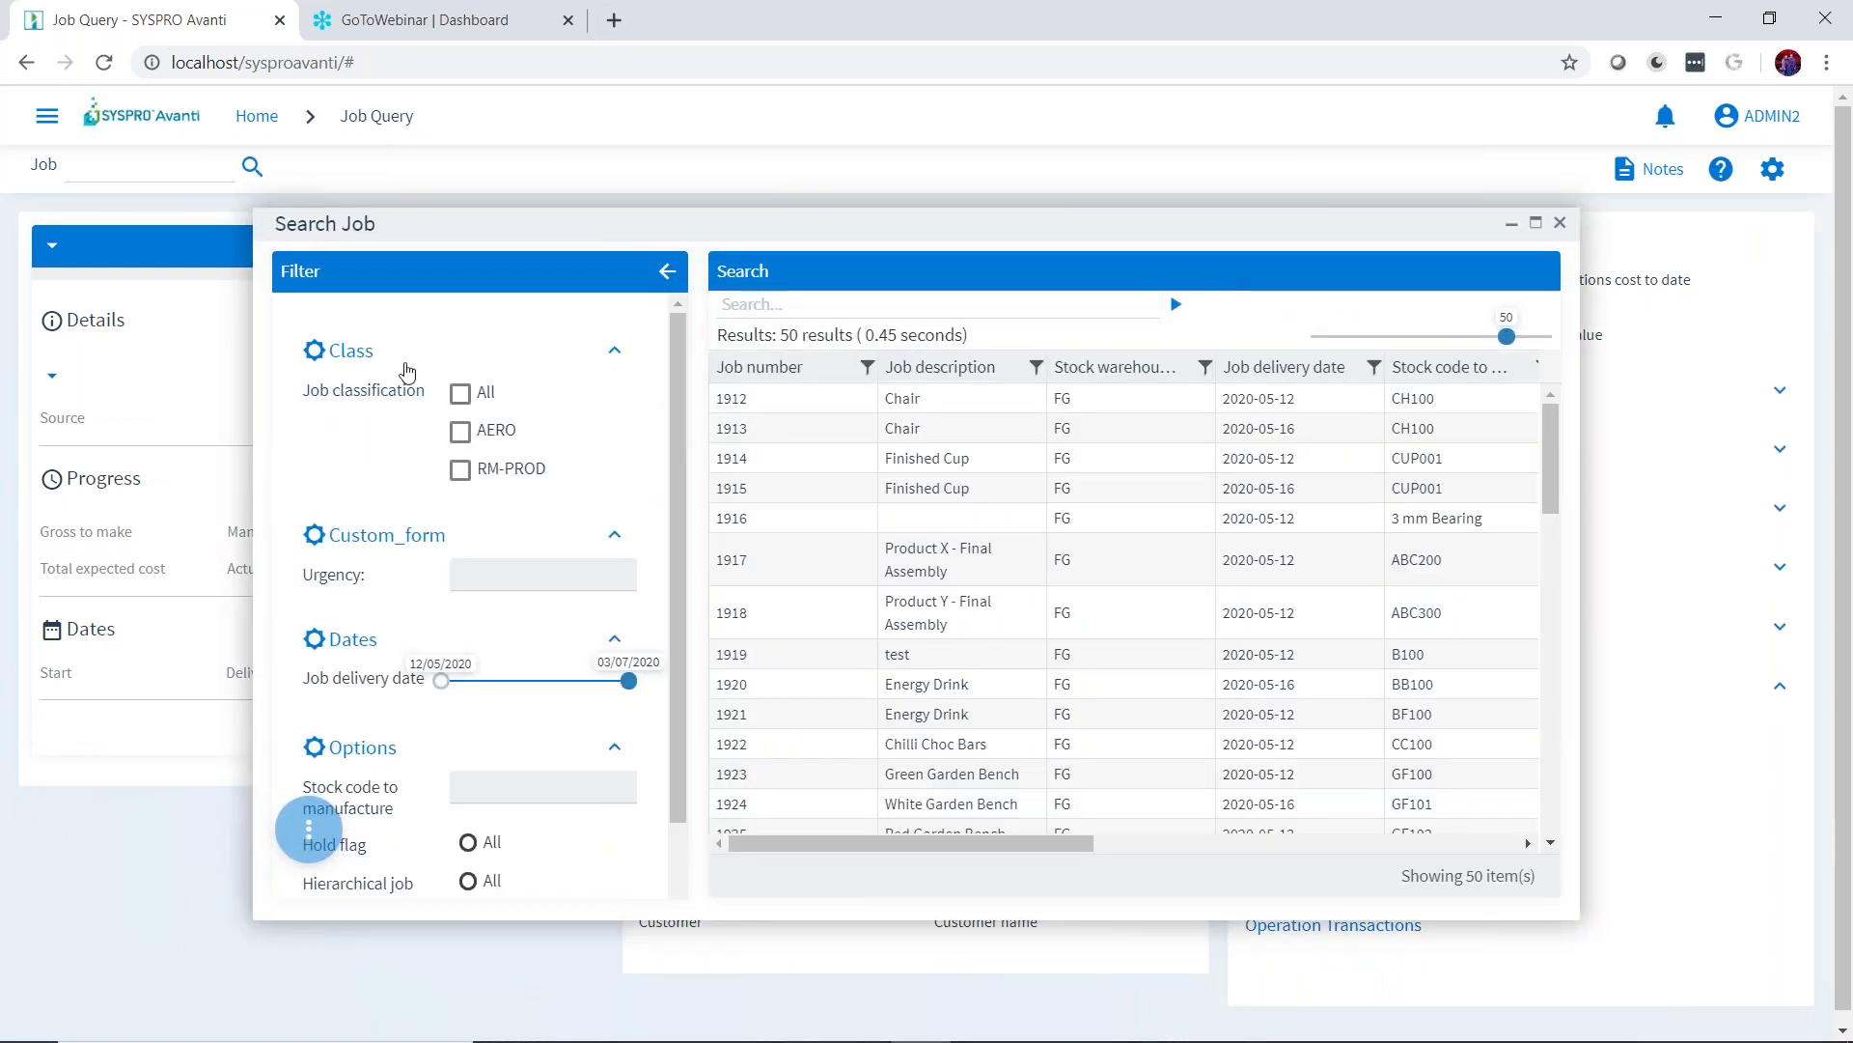
Filter the job search by the AERO classification and enter 1= in the Urgency custom form filter.
{"action": "left_click", "coordinate": [463, 396]}
{"action": "left_click", "coordinate": [462, 394]}
{"action": "left_click", "coordinate": [463, 394]}
{"action": "left_click", "coordinate": [462, 431]}
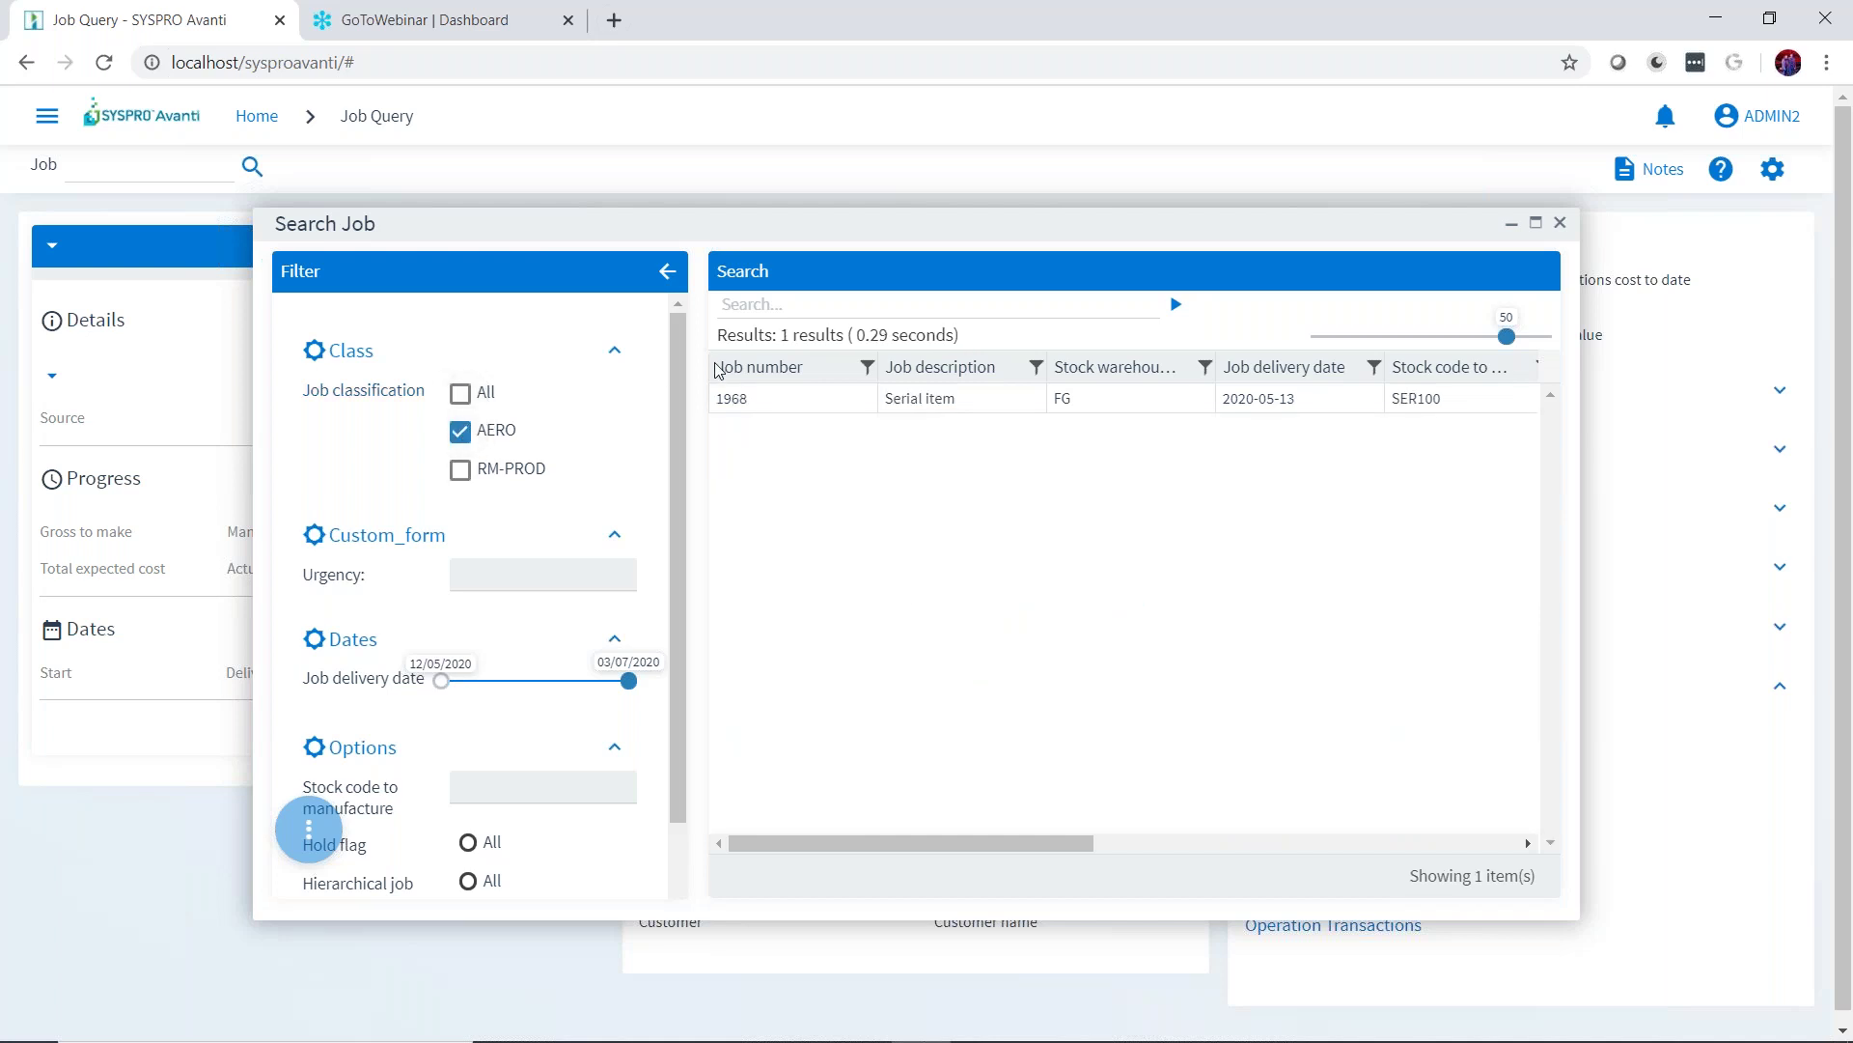
{"action": "left_click", "coordinate": [489, 579]}
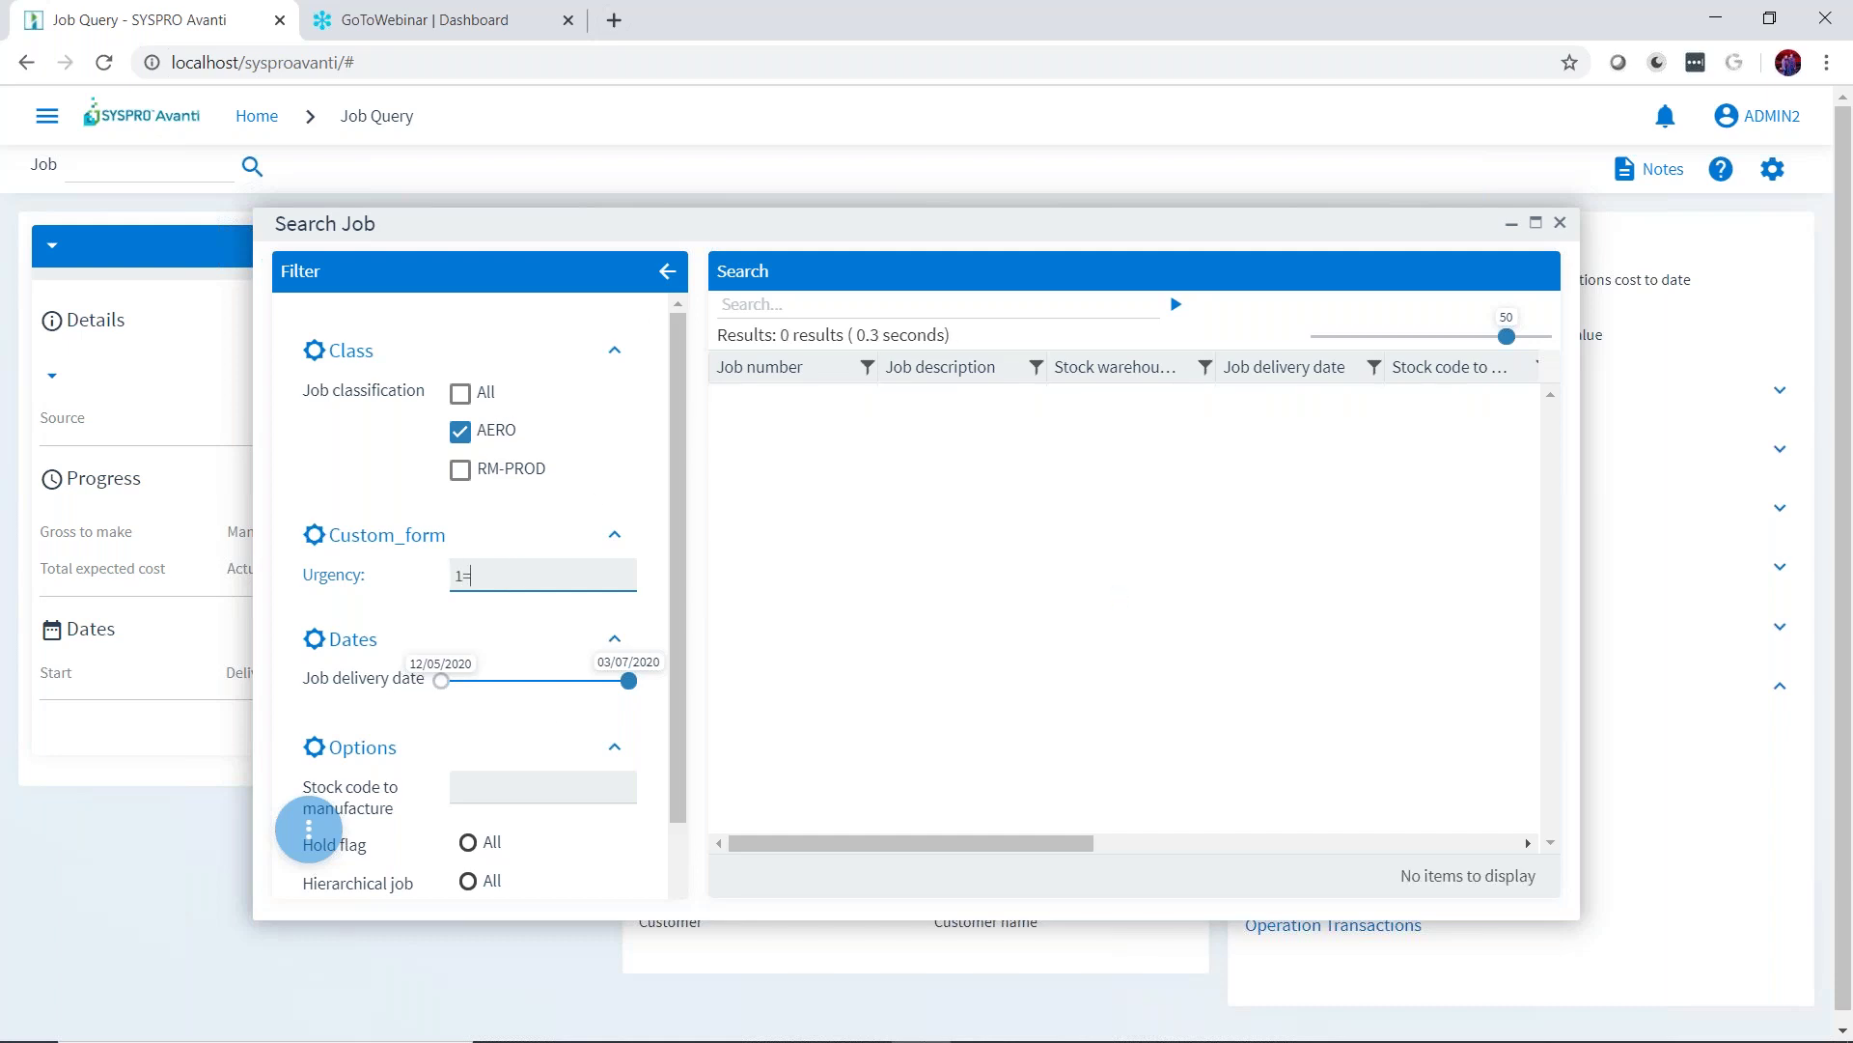
Include all job classifications in the search filter and close the job search.
{"action": "left_click", "coordinate": [461, 393]}
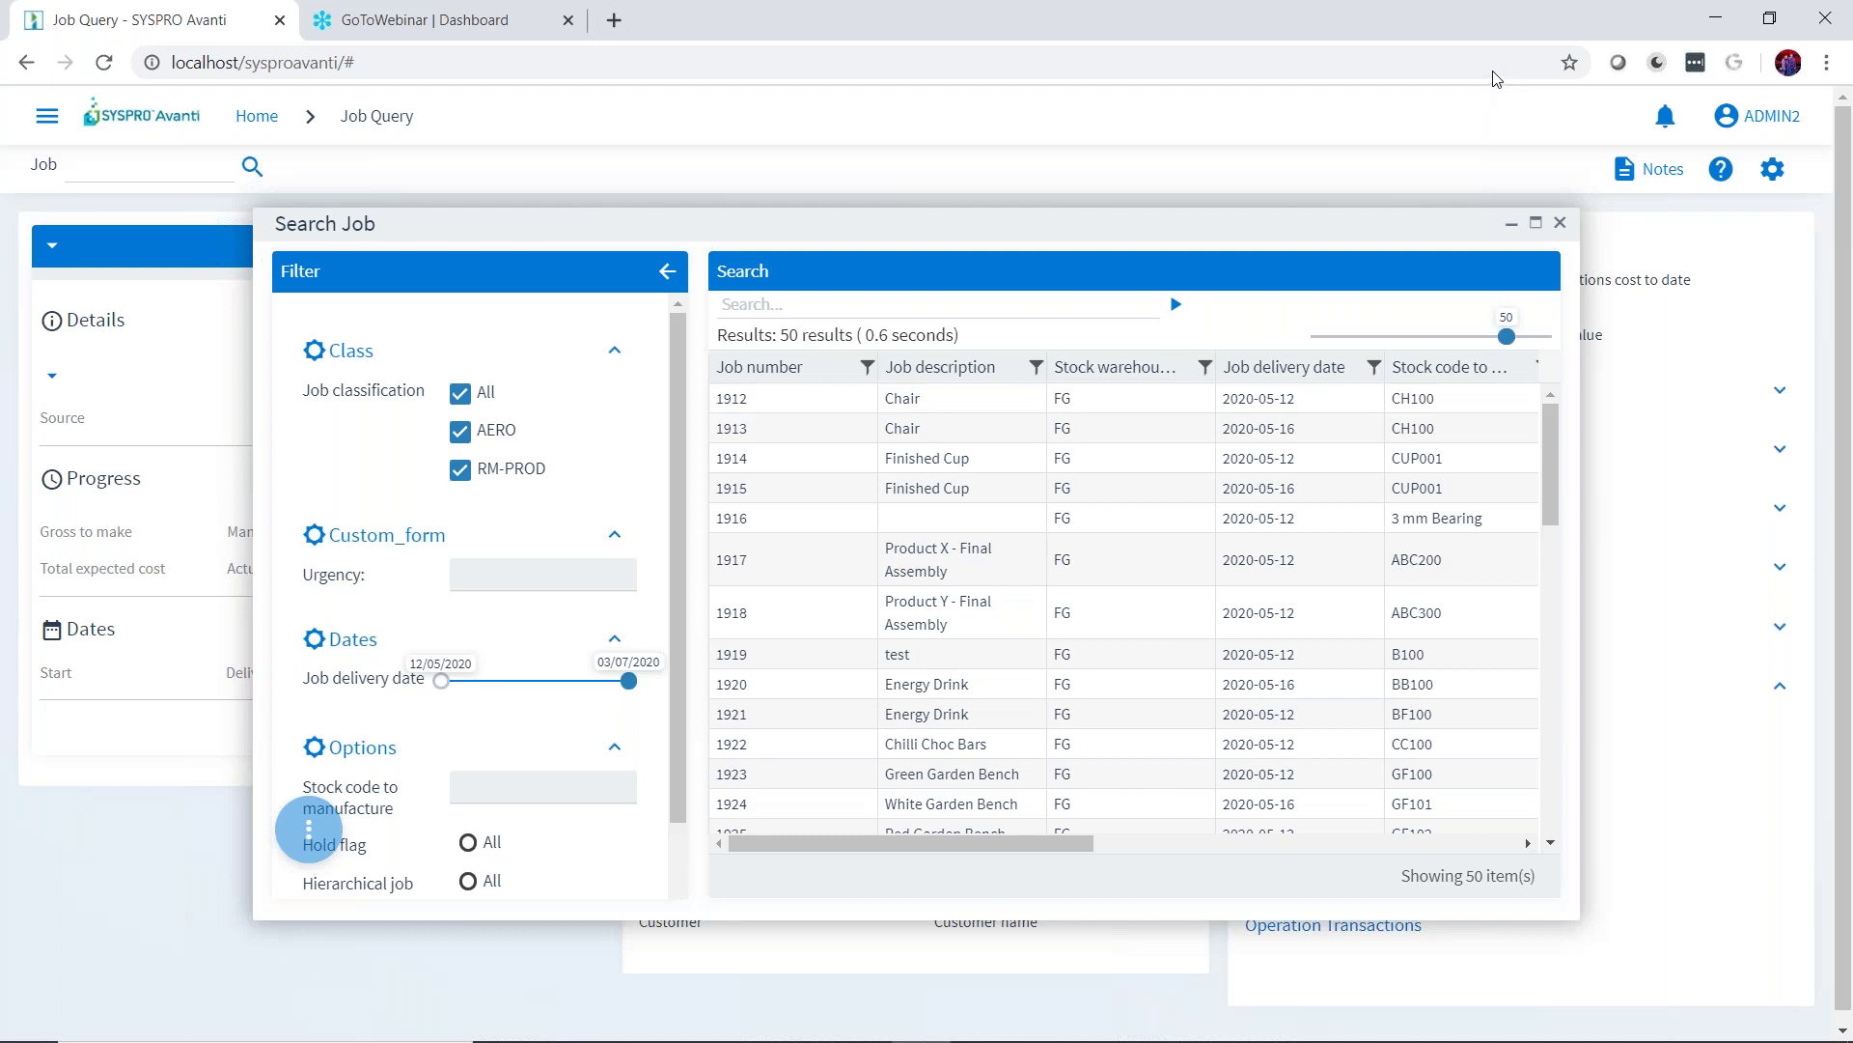
{"action": "left_click", "coordinate": [1559, 223]}
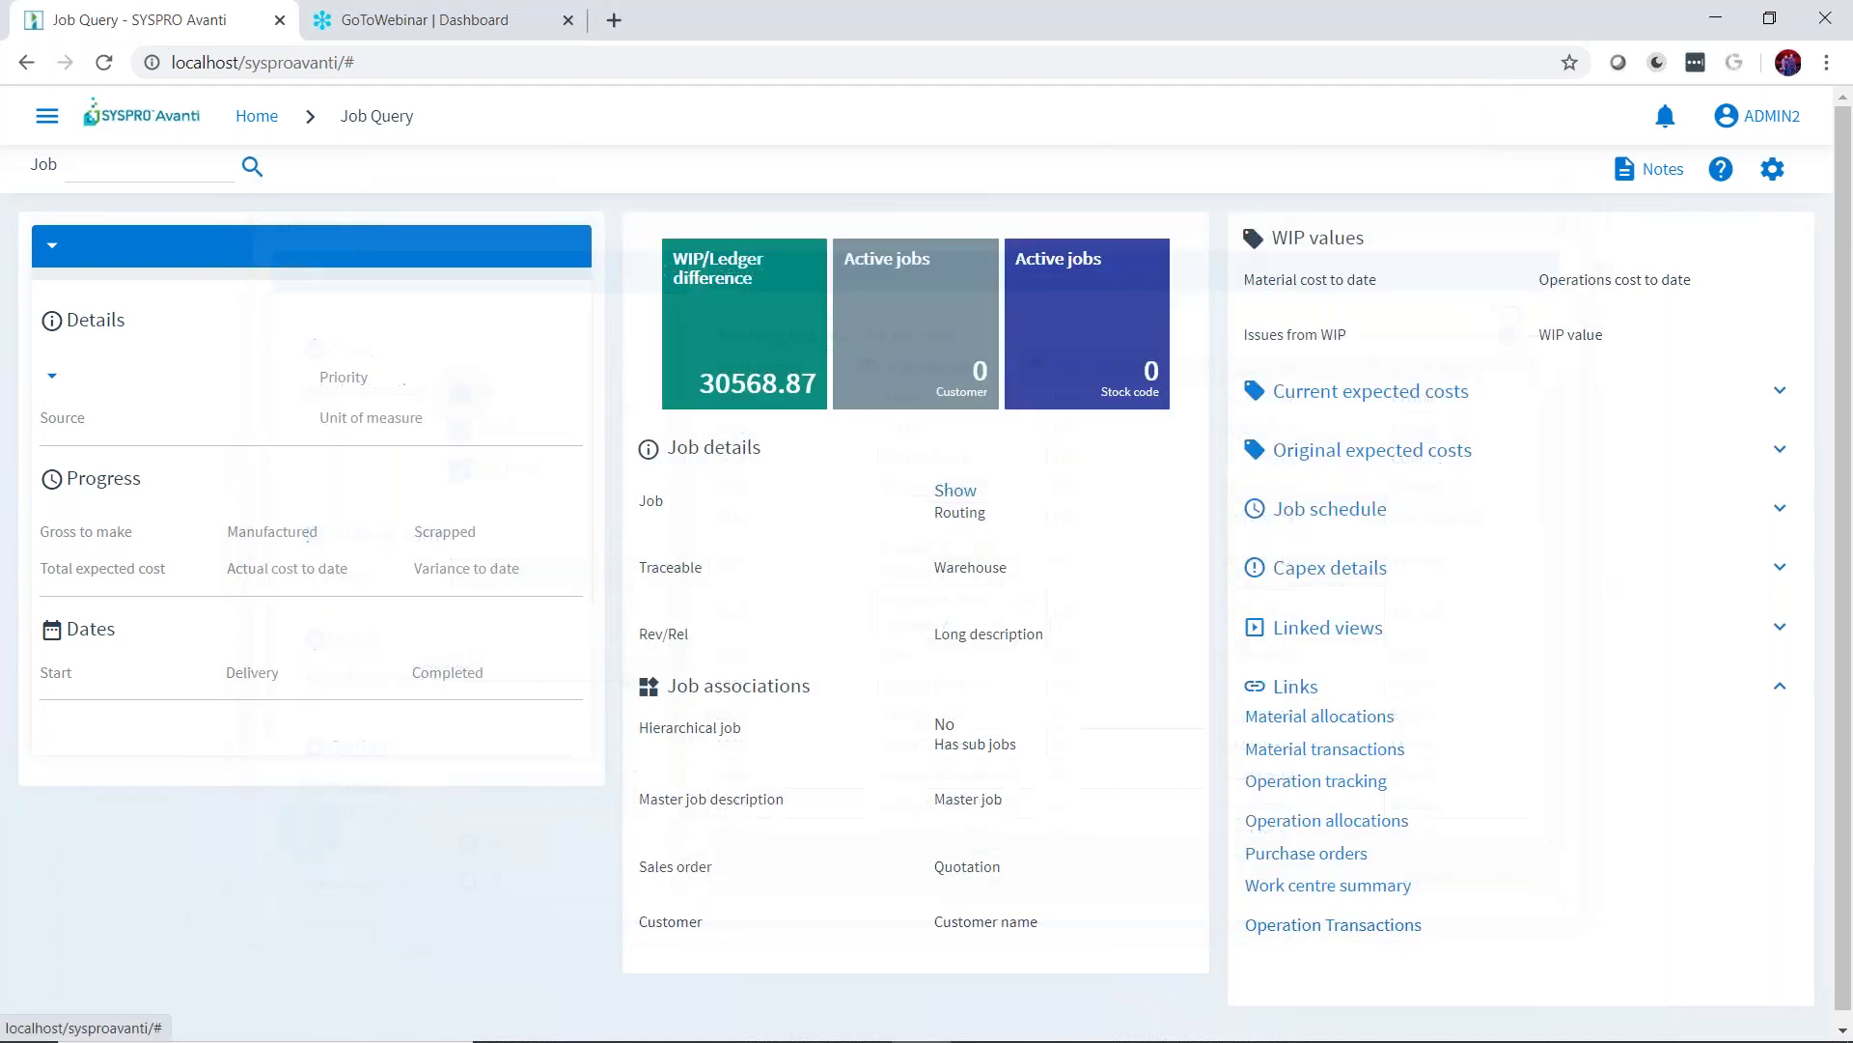
{"action": "key", "text": "alt+Tab"}
{"action": "key", "text": "alt+Tab"}
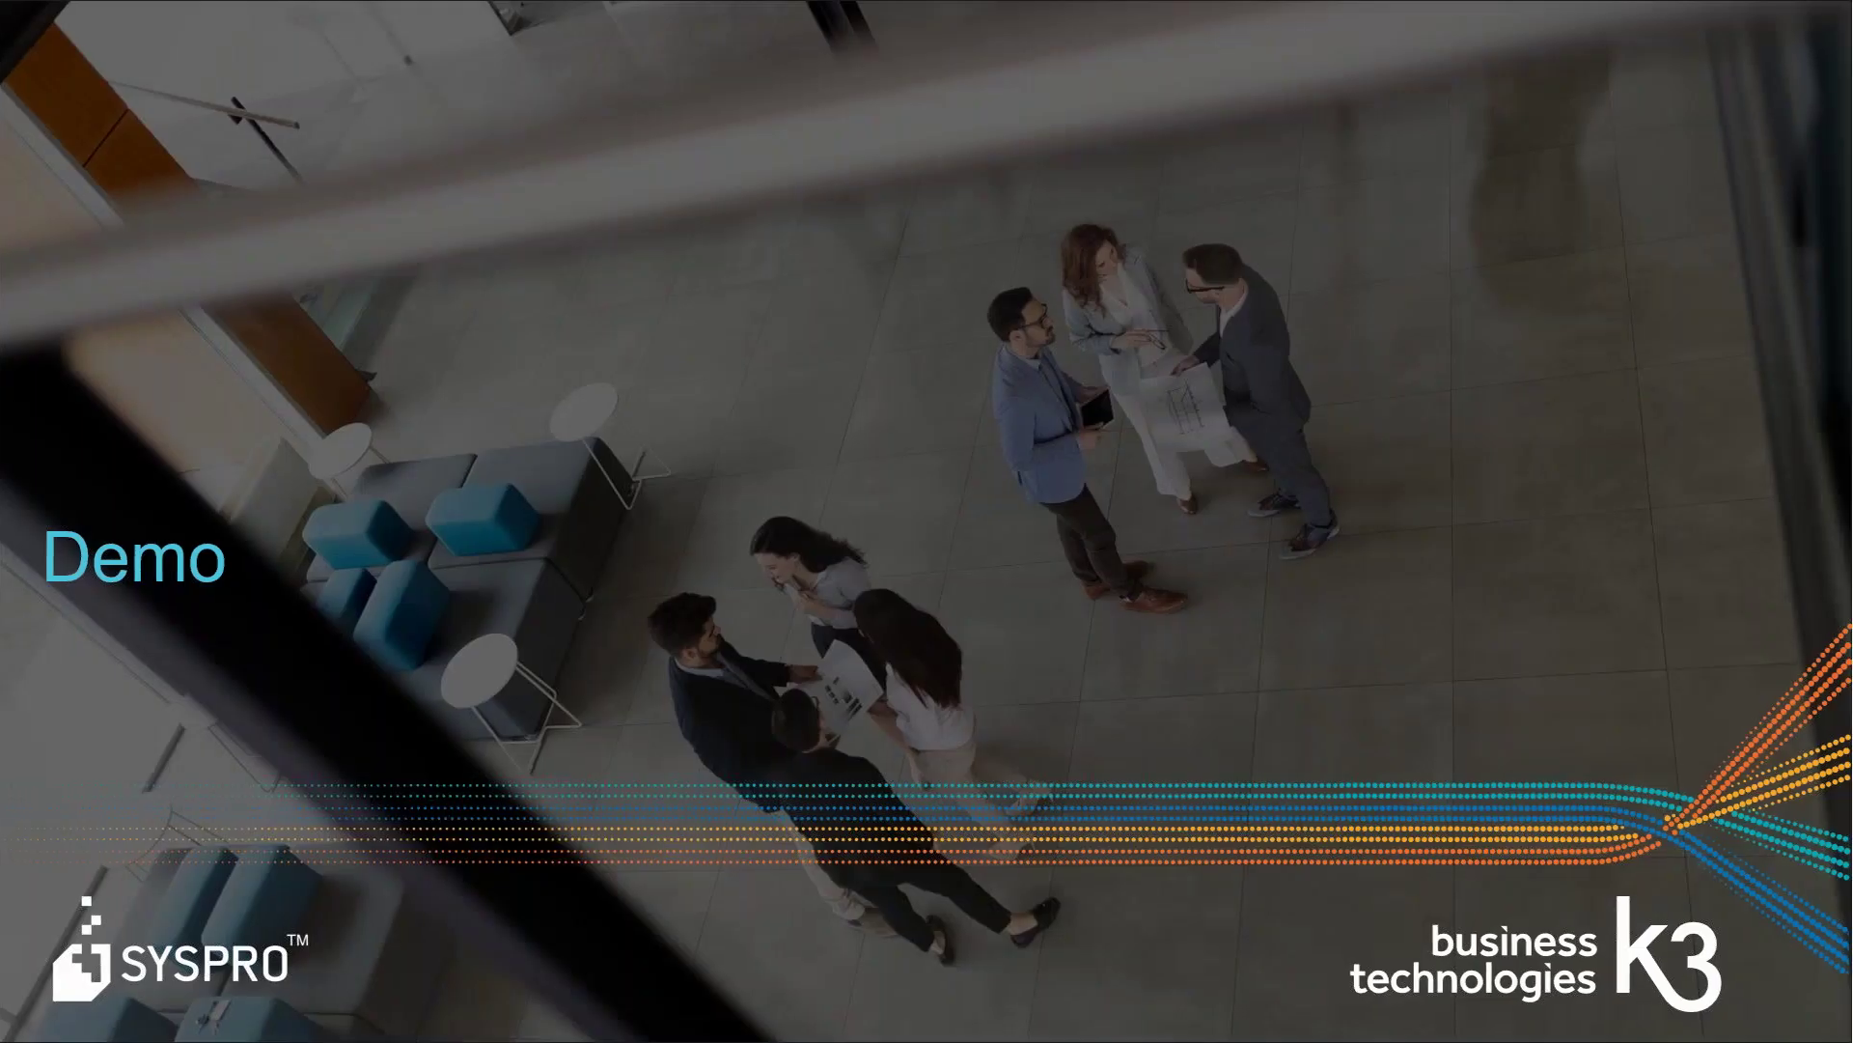
{"action": "key", "text": "Right"}
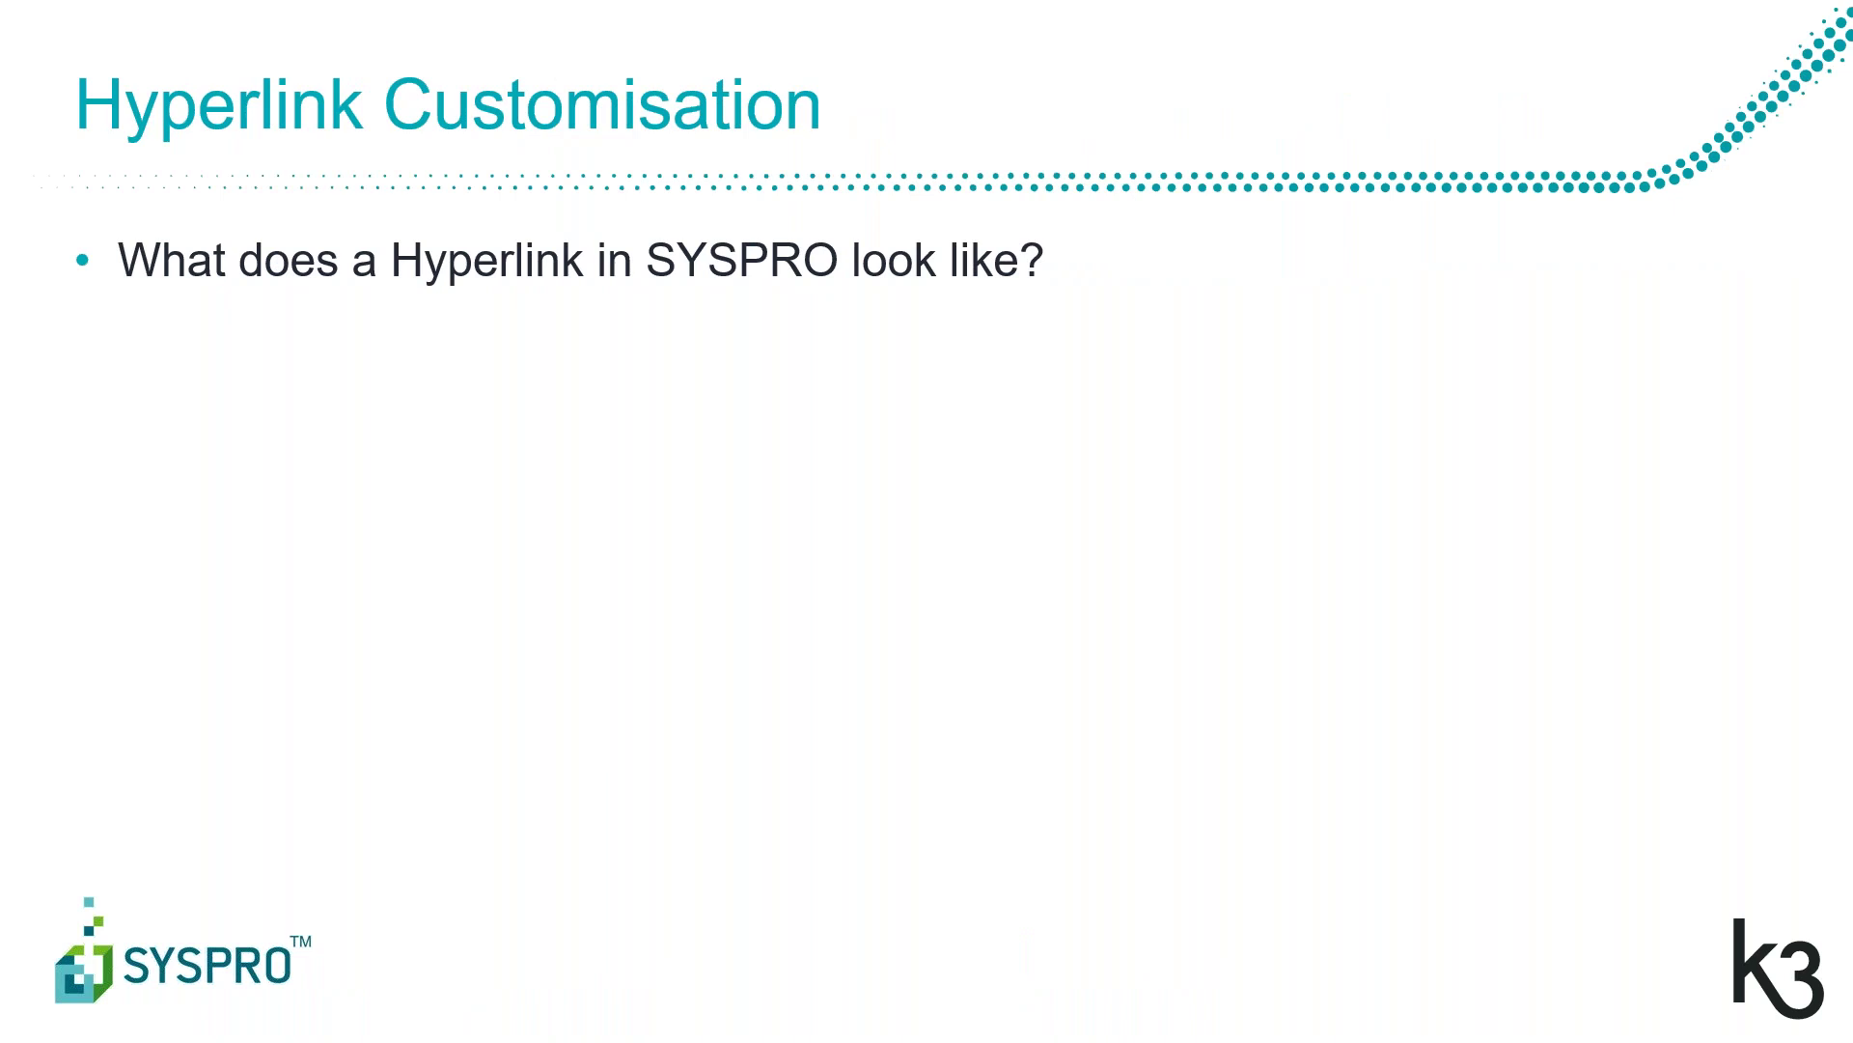
{"action": "key", "text": "Right"}
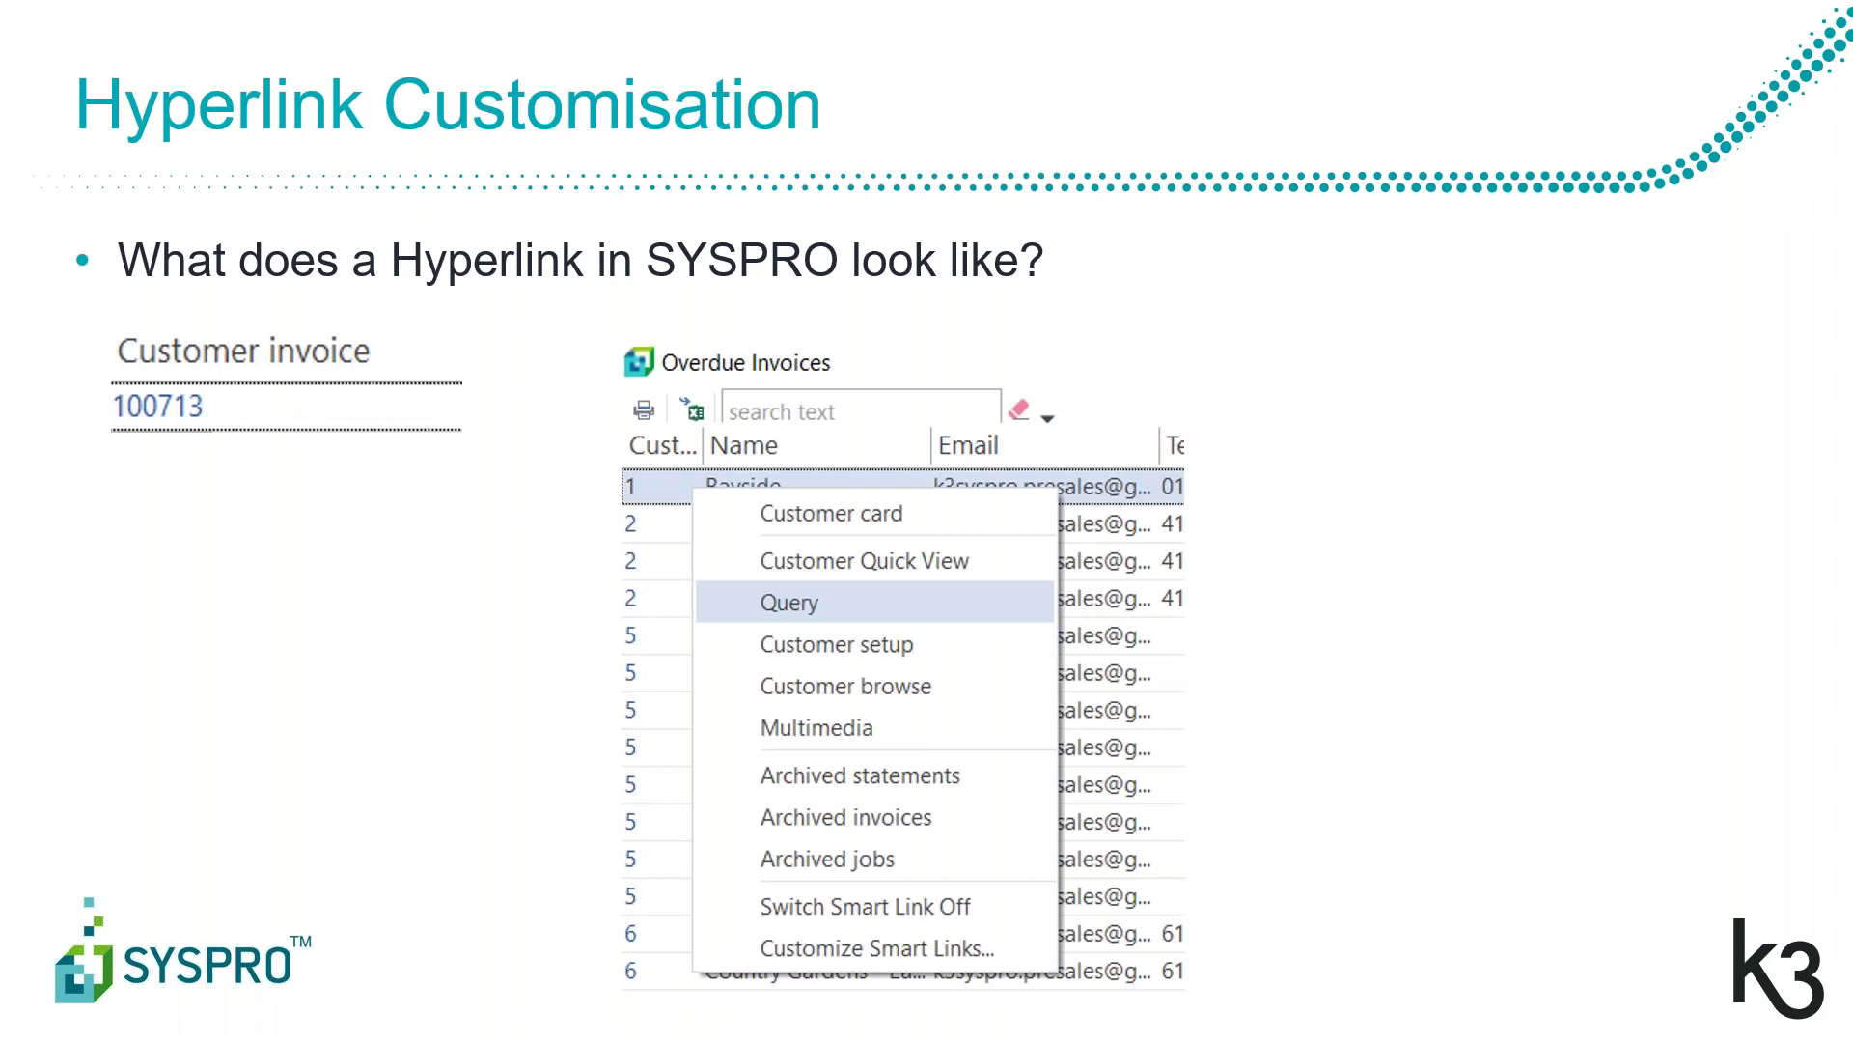
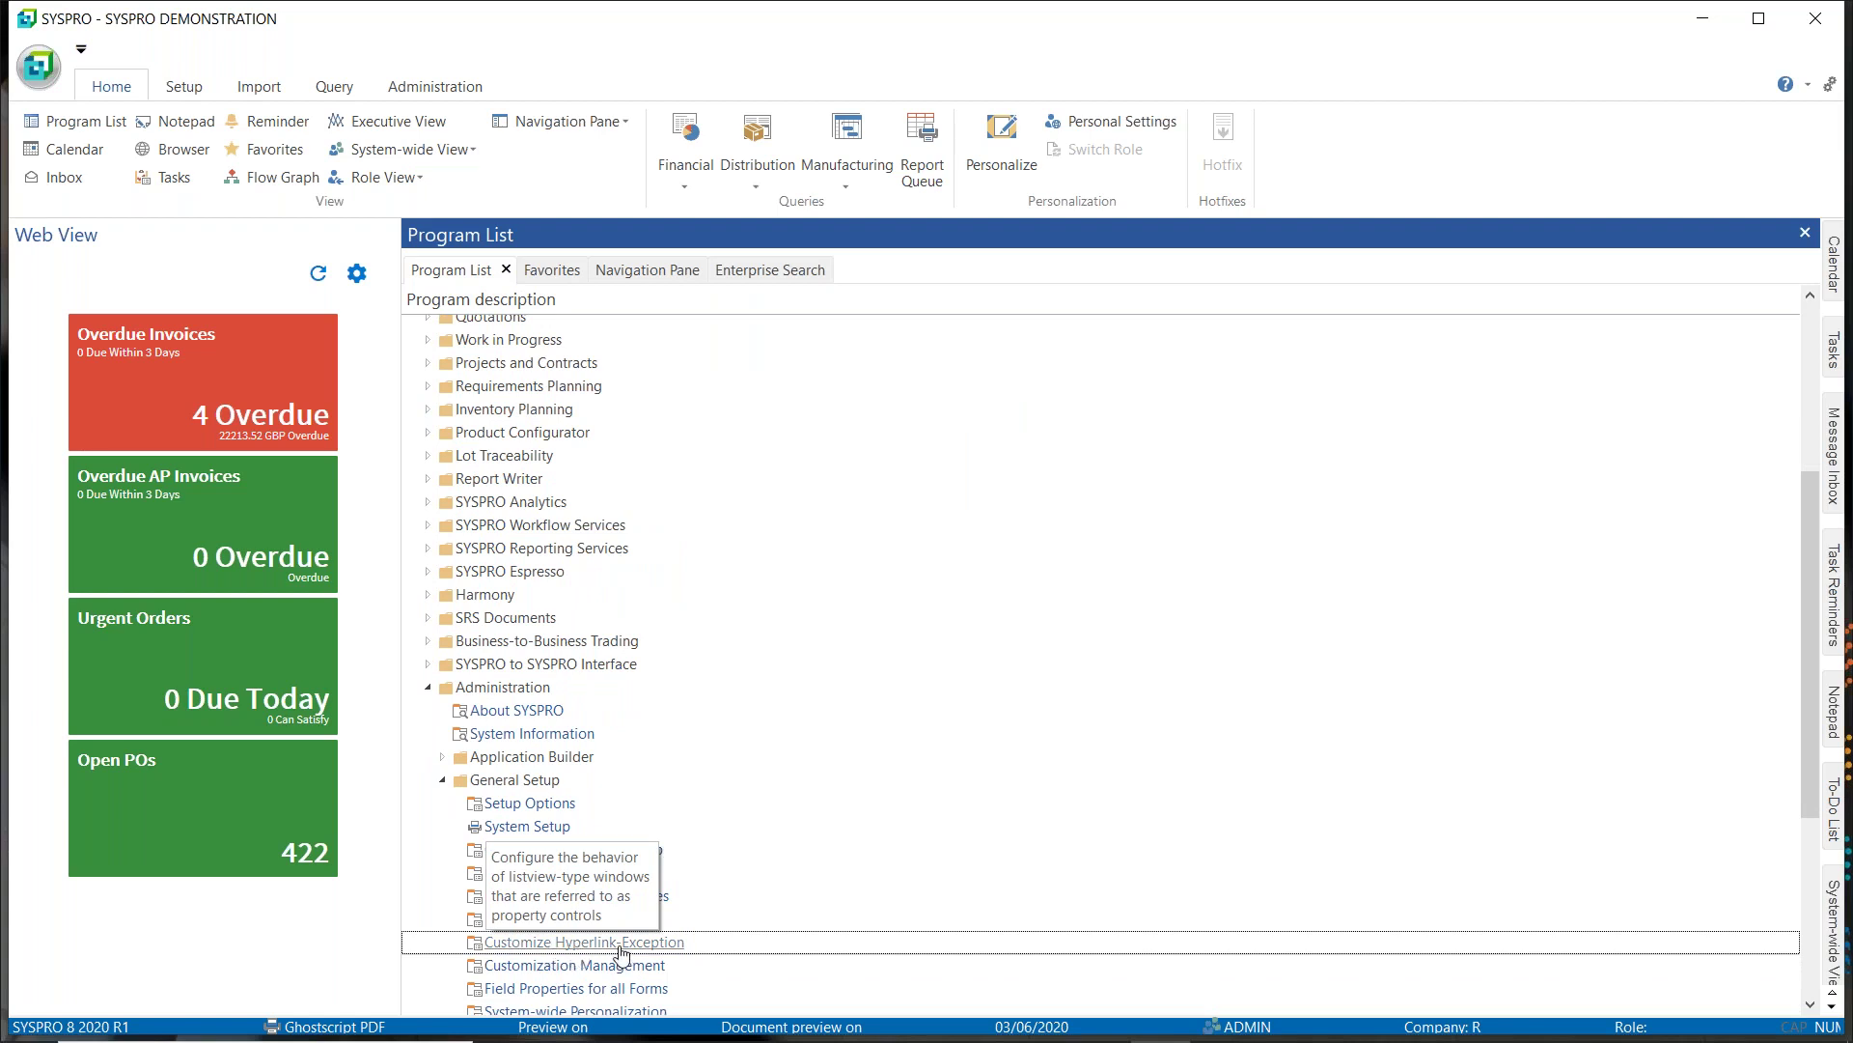
Open the Customize Hyperlink-Exception program from General Setup and review the Smart Links and their stock code entries.
{"action": "left_click", "coordinate": [622, 945]}
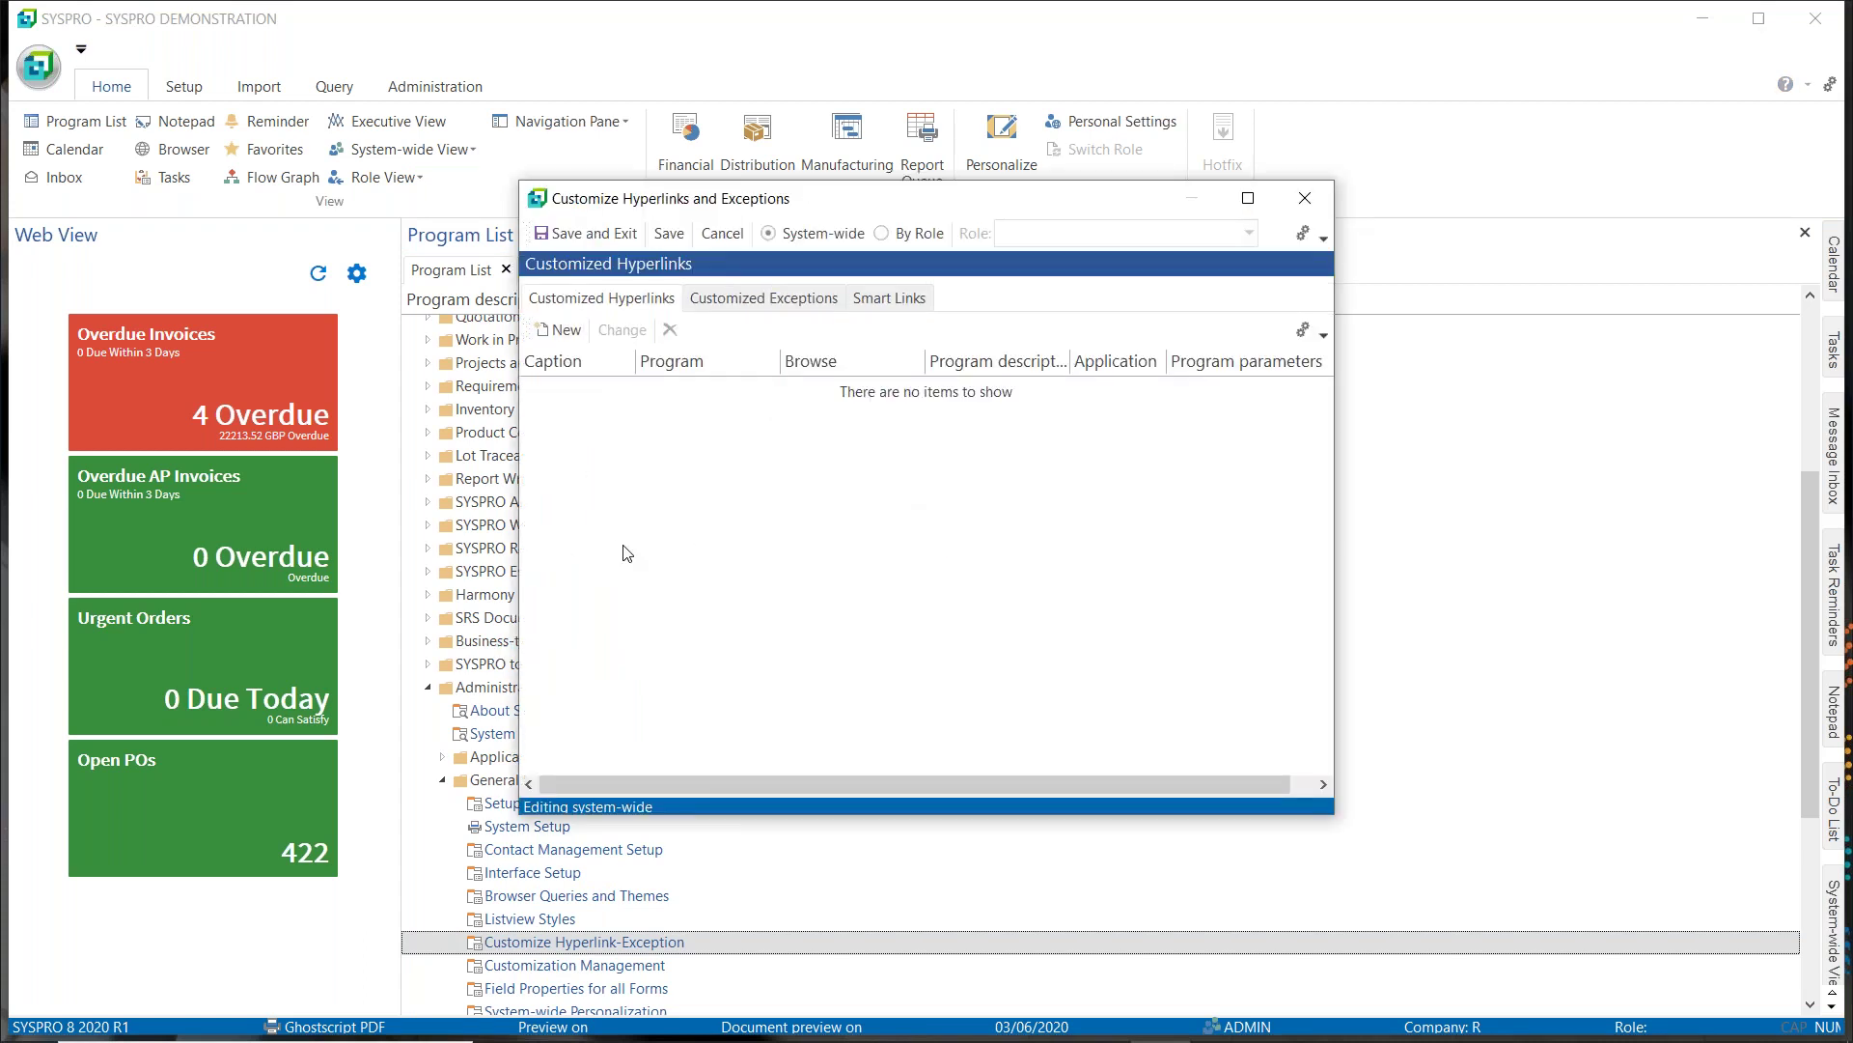
{"action": "left_click", "coordinate": [889, 305]}
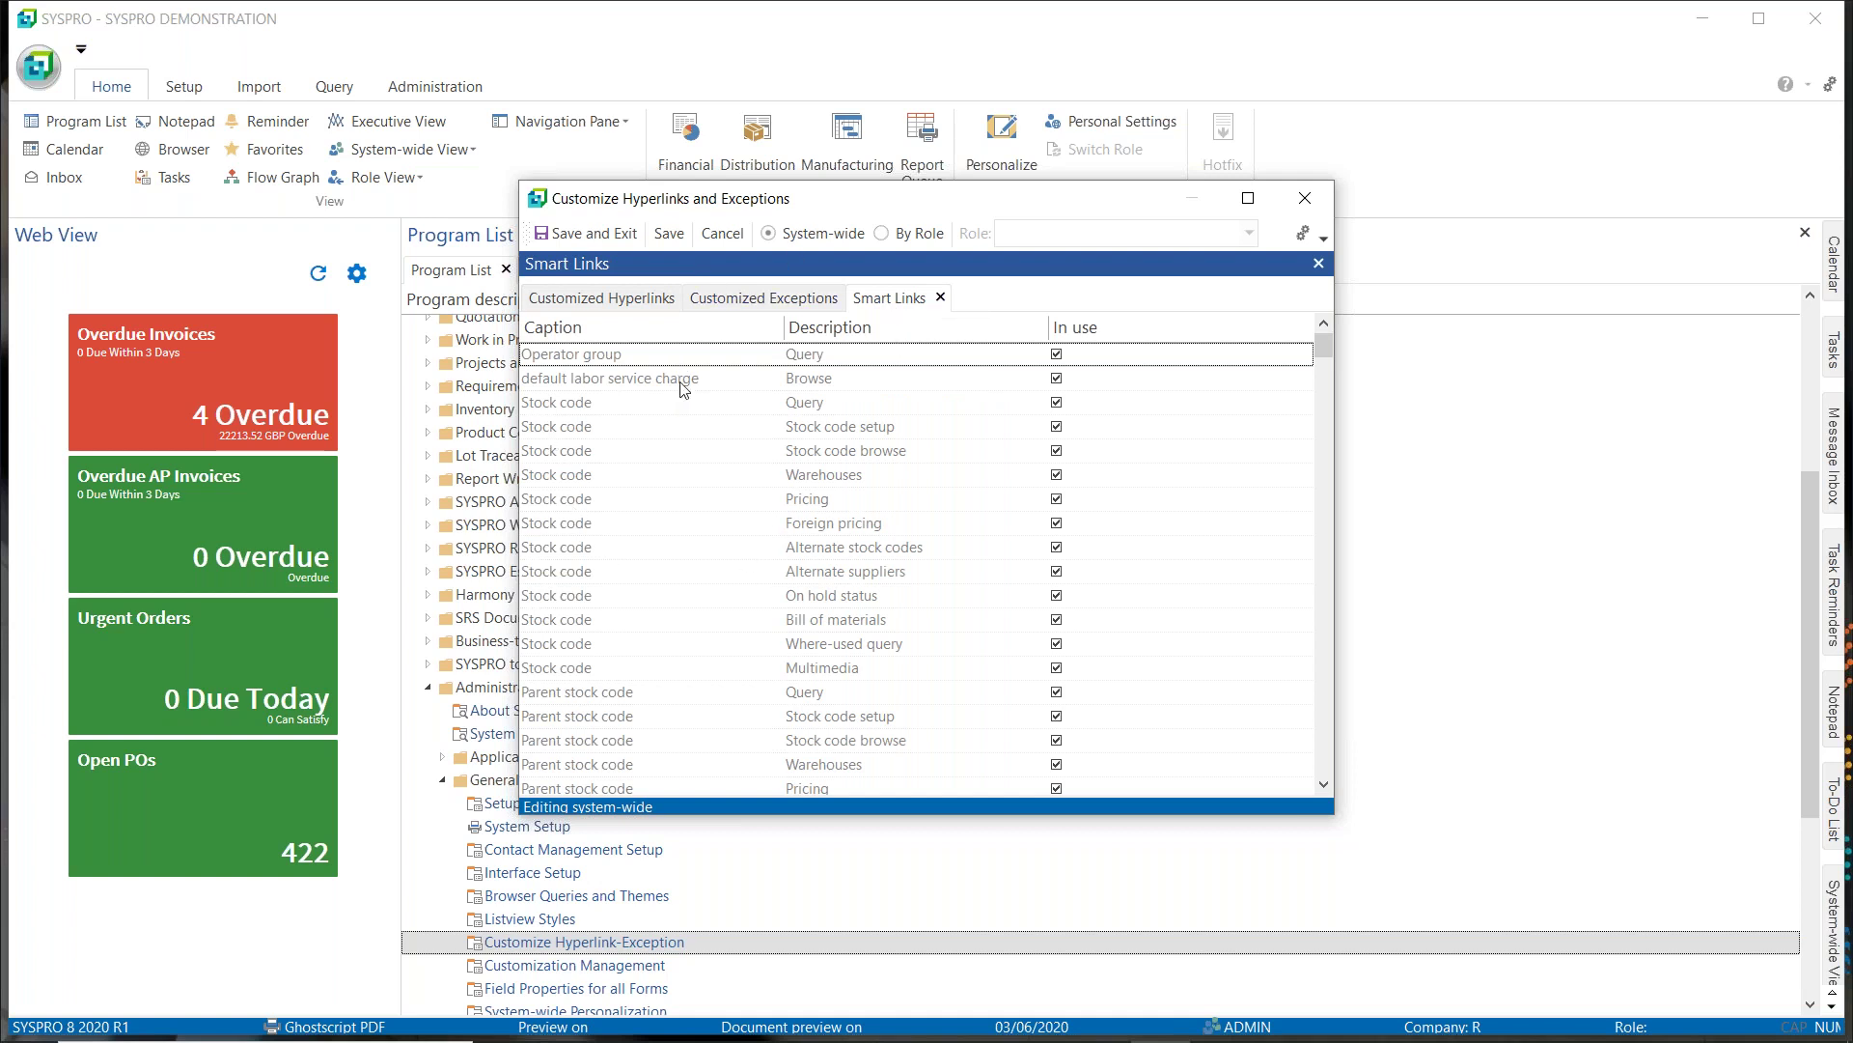
{"action": "left_click", "coordinate": [630, 478]}
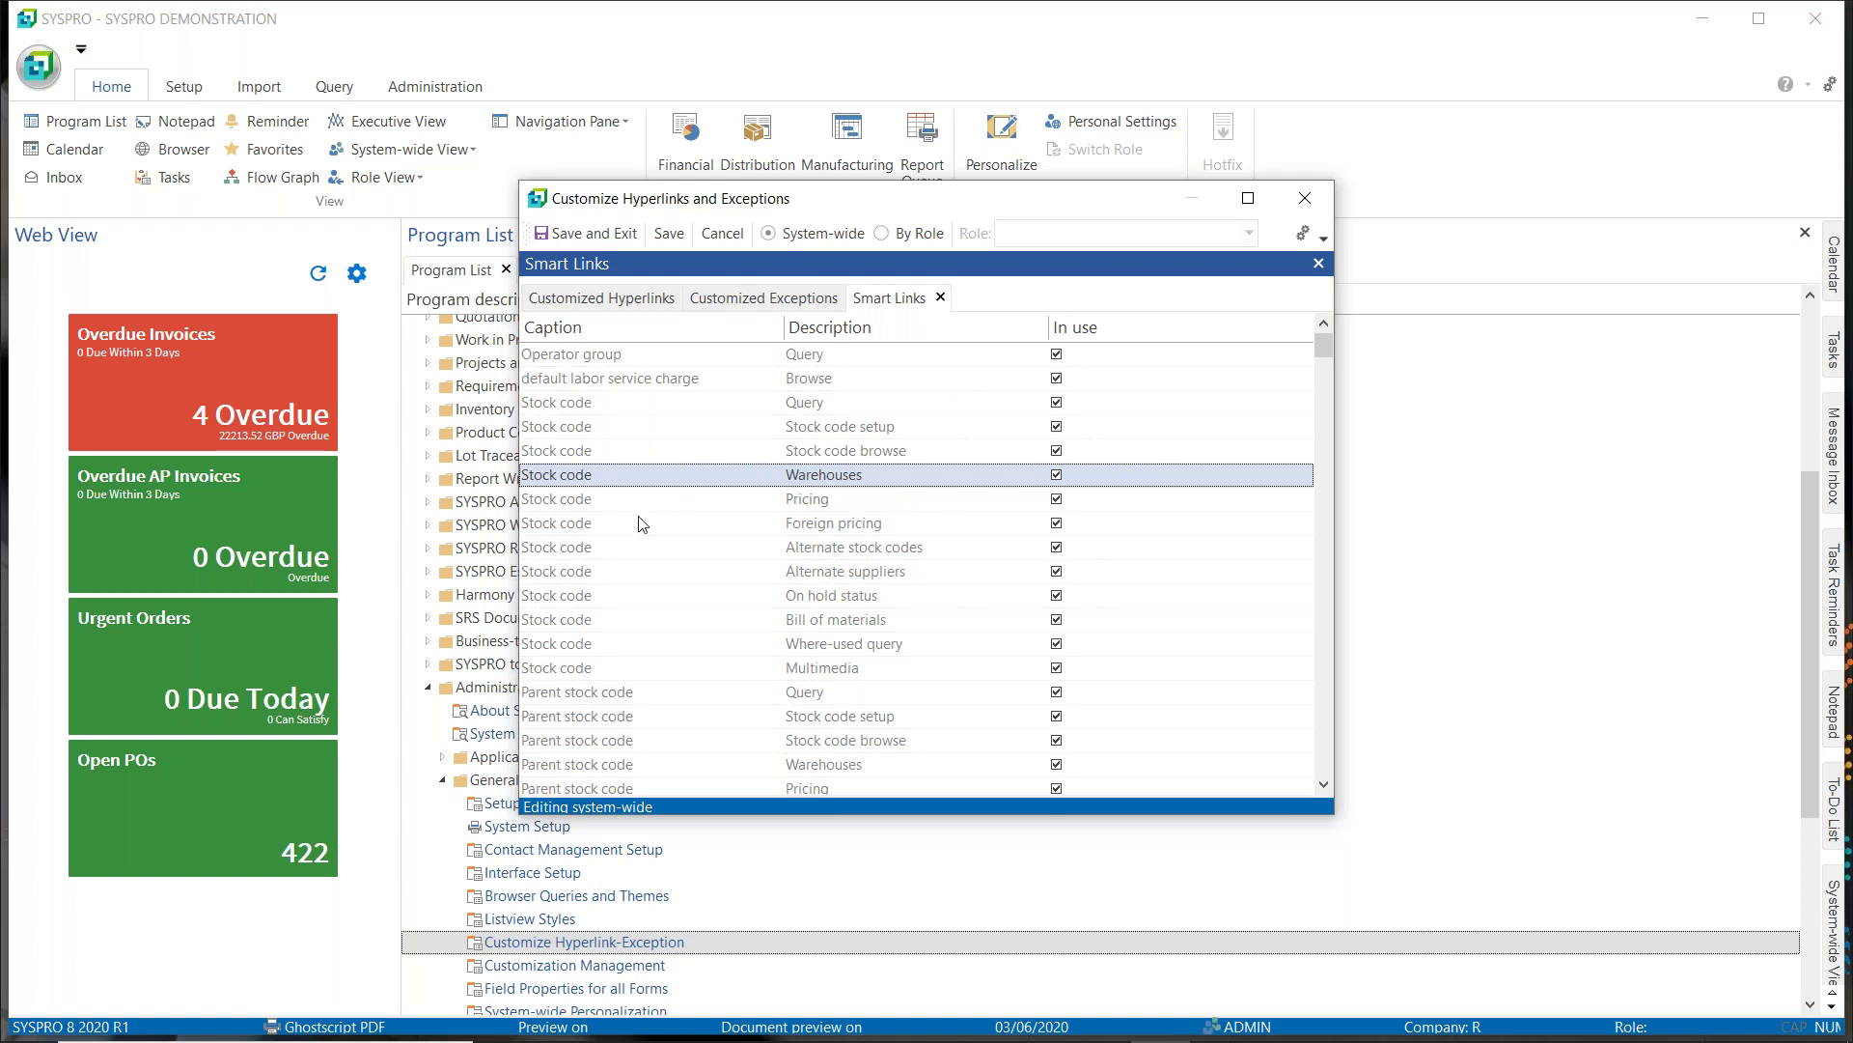
Add and save a system-wide customized hyperlink matching caption "Stock code", described as "Adjustment", that runs SYSPRO program IMP010.
{"action": "left_click", "coordinate": [582, 307]}
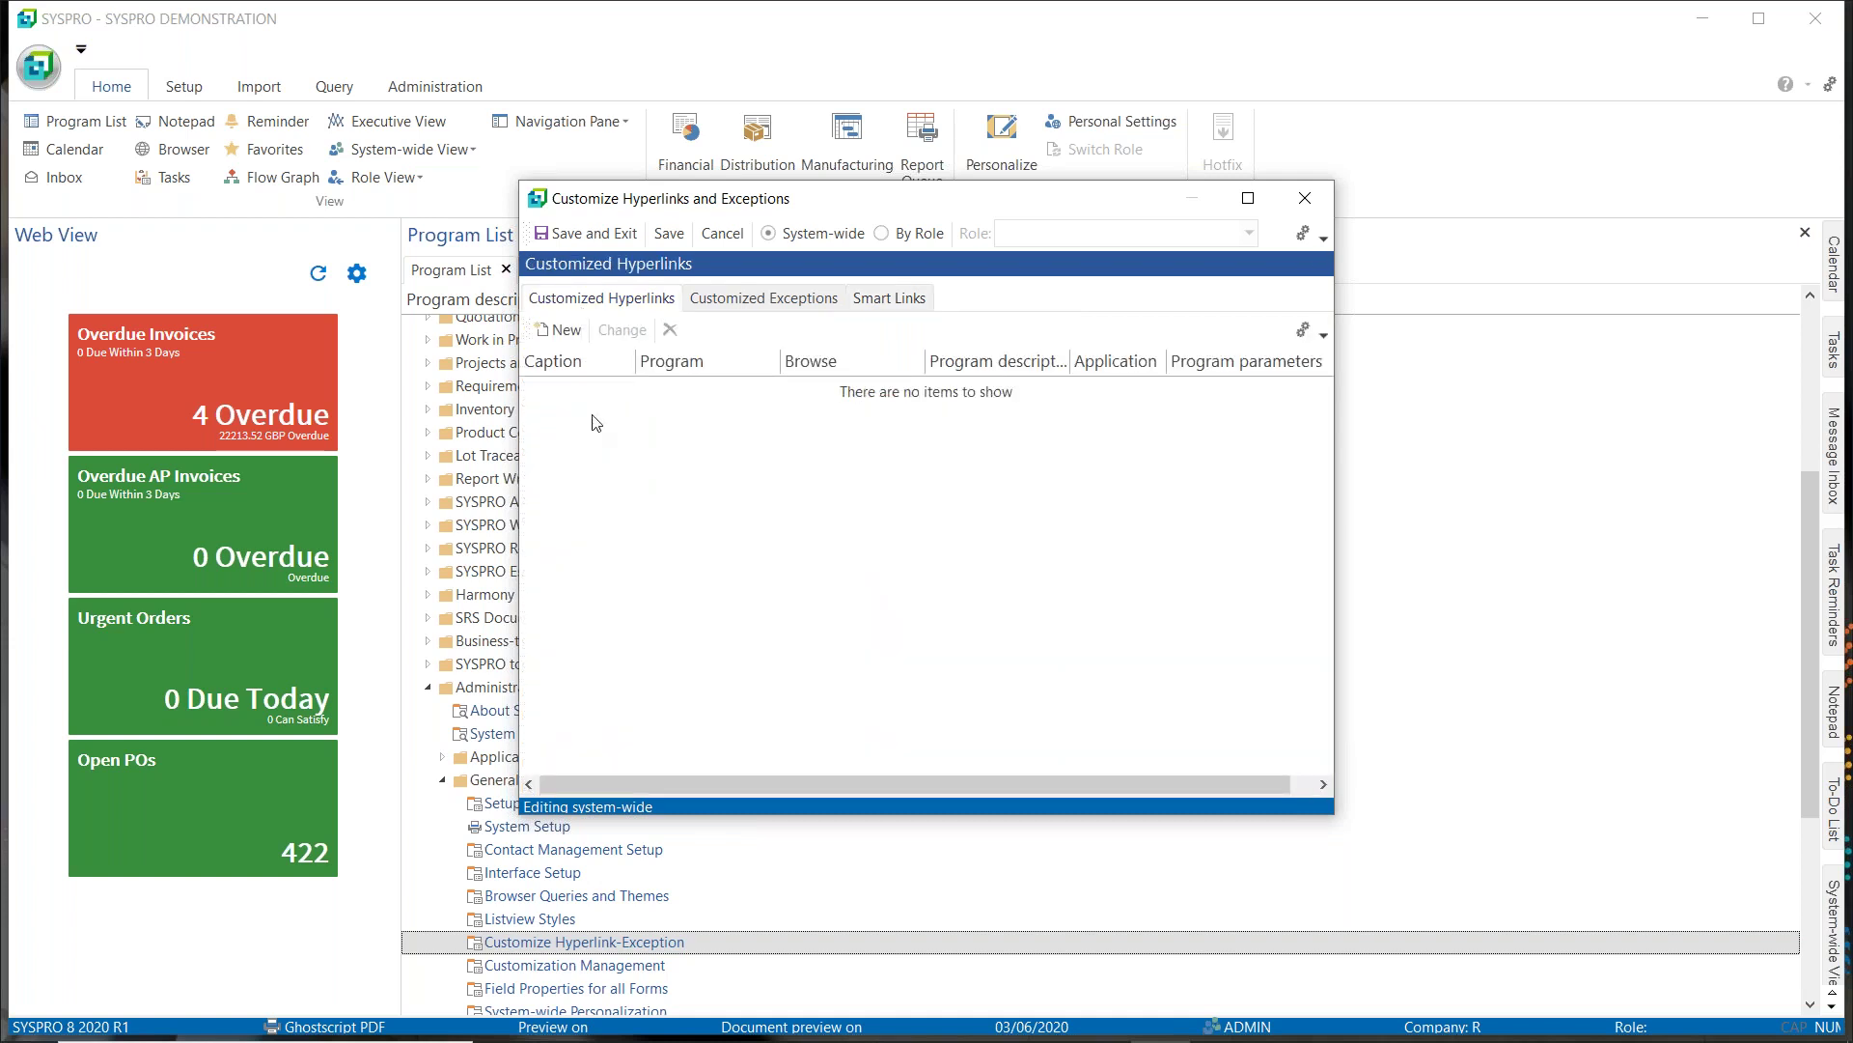
{"action": "left_click", "coordinate": [560, 332]}
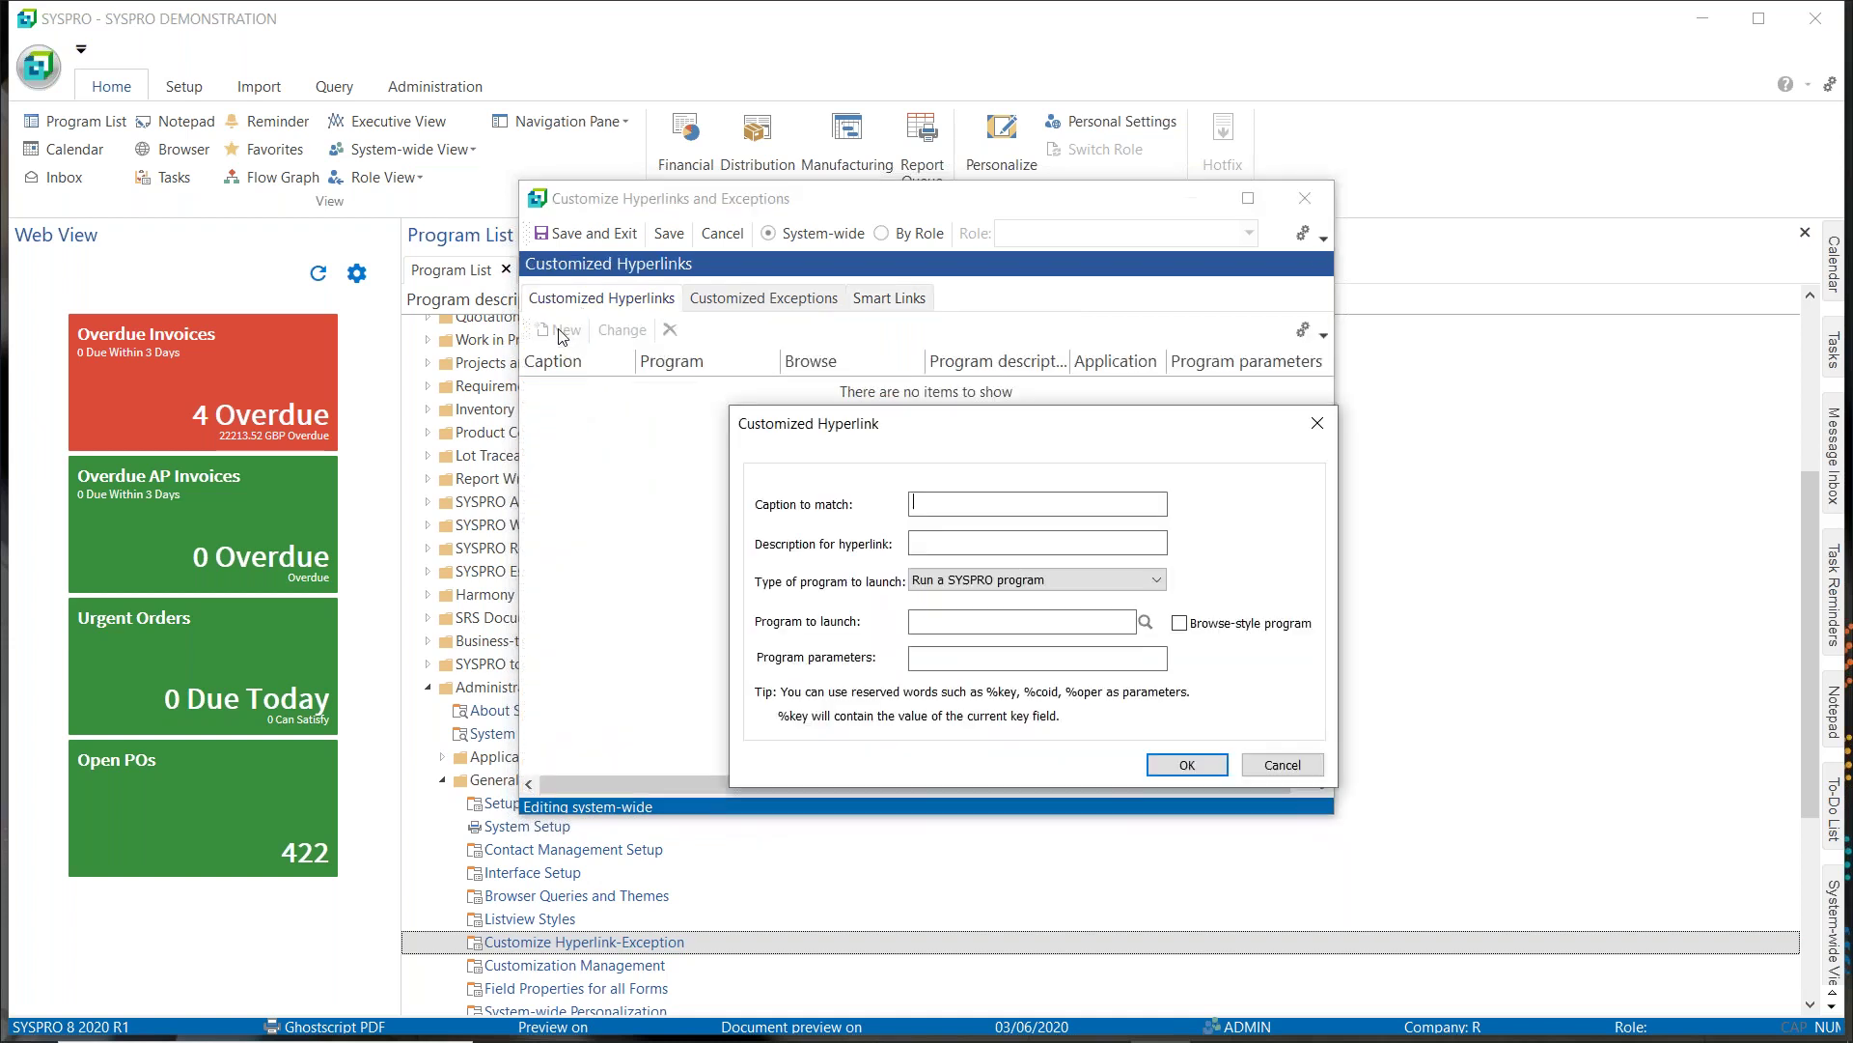
{"action": "type", "text": "Stock code"}
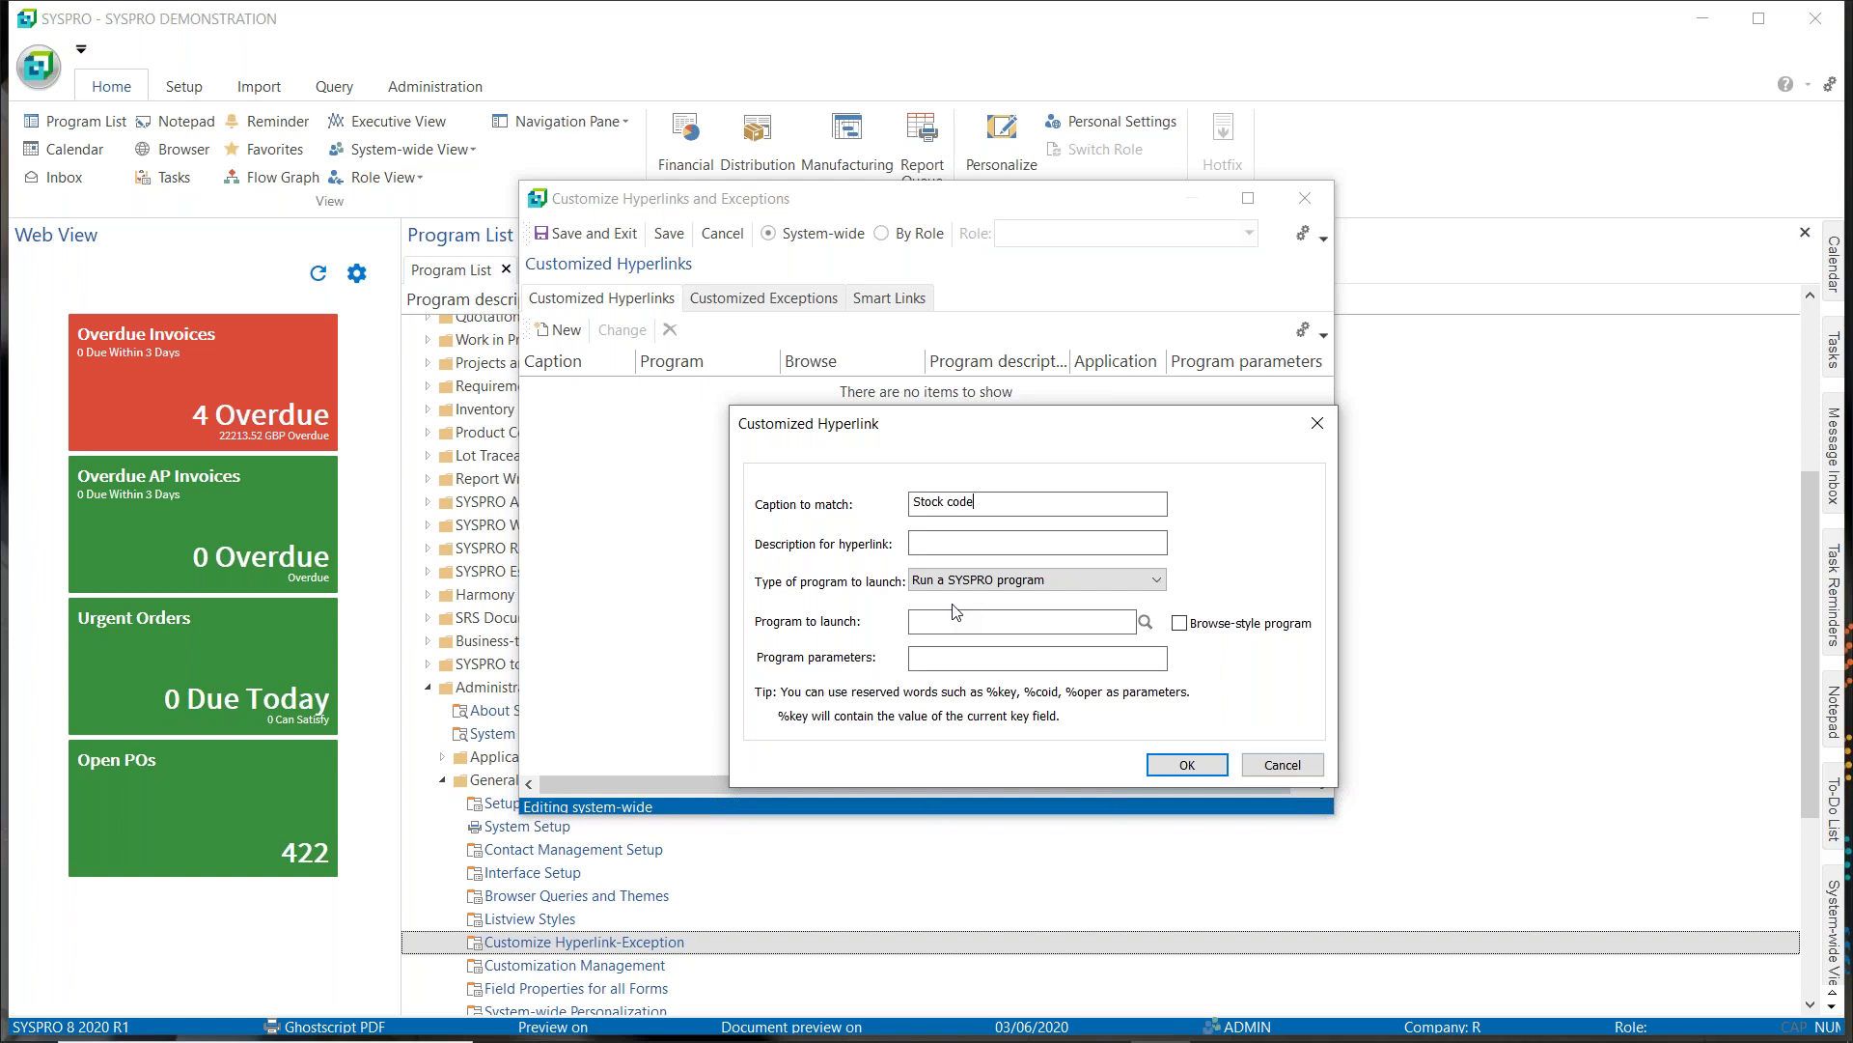
{"action": "left_click", "coordinate": [953, 545]}
{"action": "type", "text": "Adjustment"}
{"action": "left_click", "coordinate": [966, 621]}
{"action": "type", "text": "IMP010"}
{"action": "left_click", "coordinate": [1188, 765]}
{"action": "left_click", "coordinate": [584, 233]}
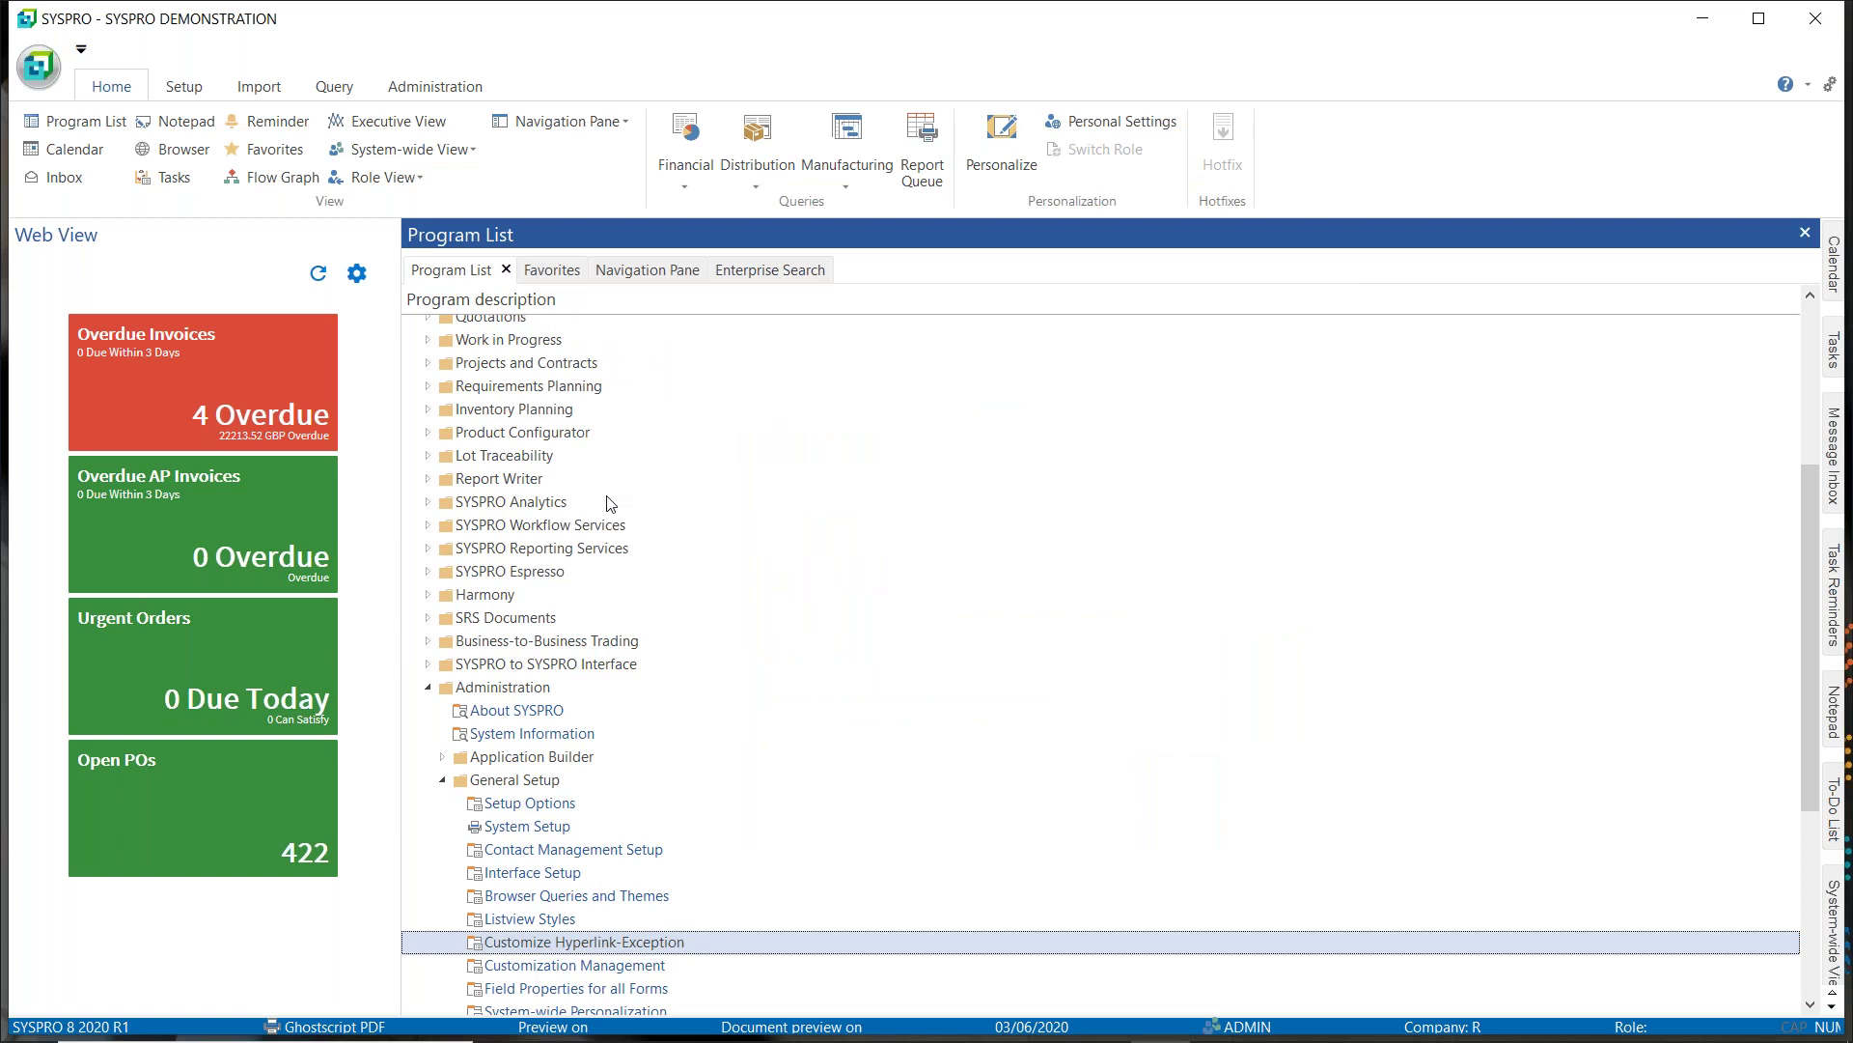
Collapse the Administration programs and open Movements from the Inventory Transaction Processing group.
{"action": "scroll", "coordinate": [611, 503], "scroll_direction": "up", "scroll_amount": 1}
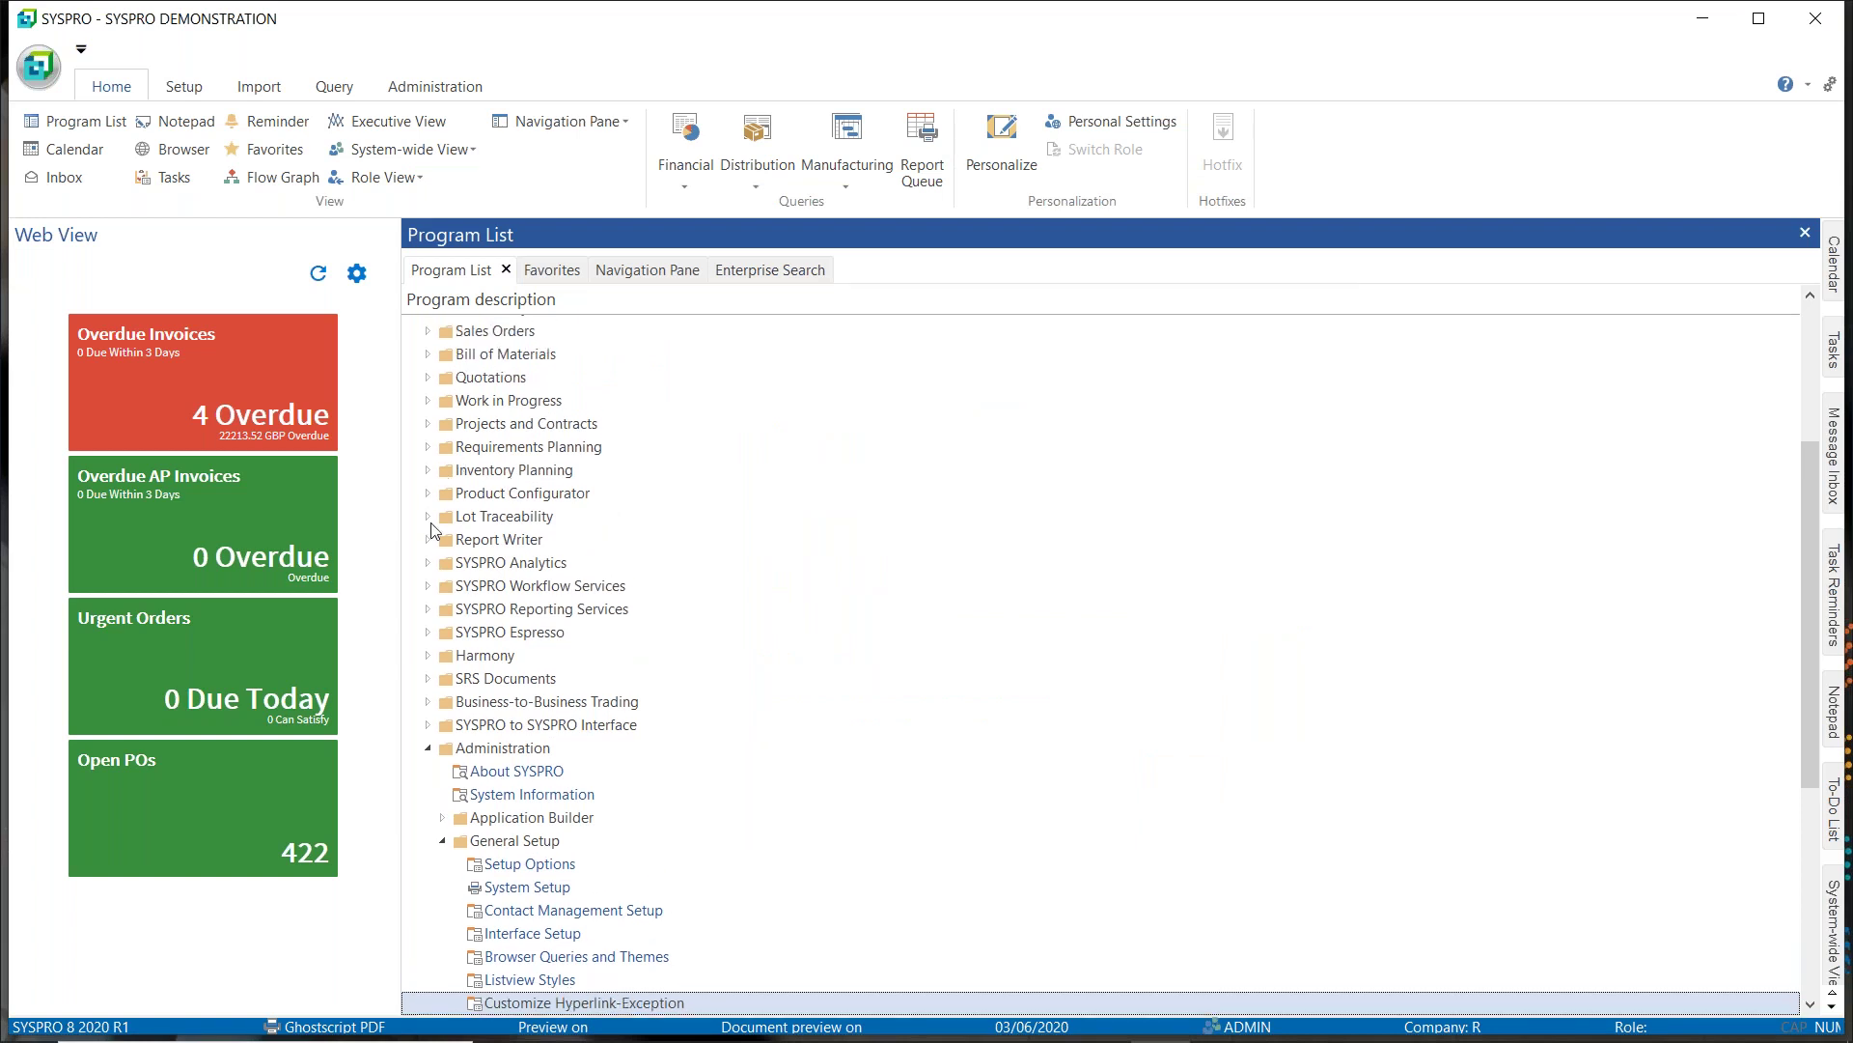
{"action": "left_click", "coordinate": [430, 748]}
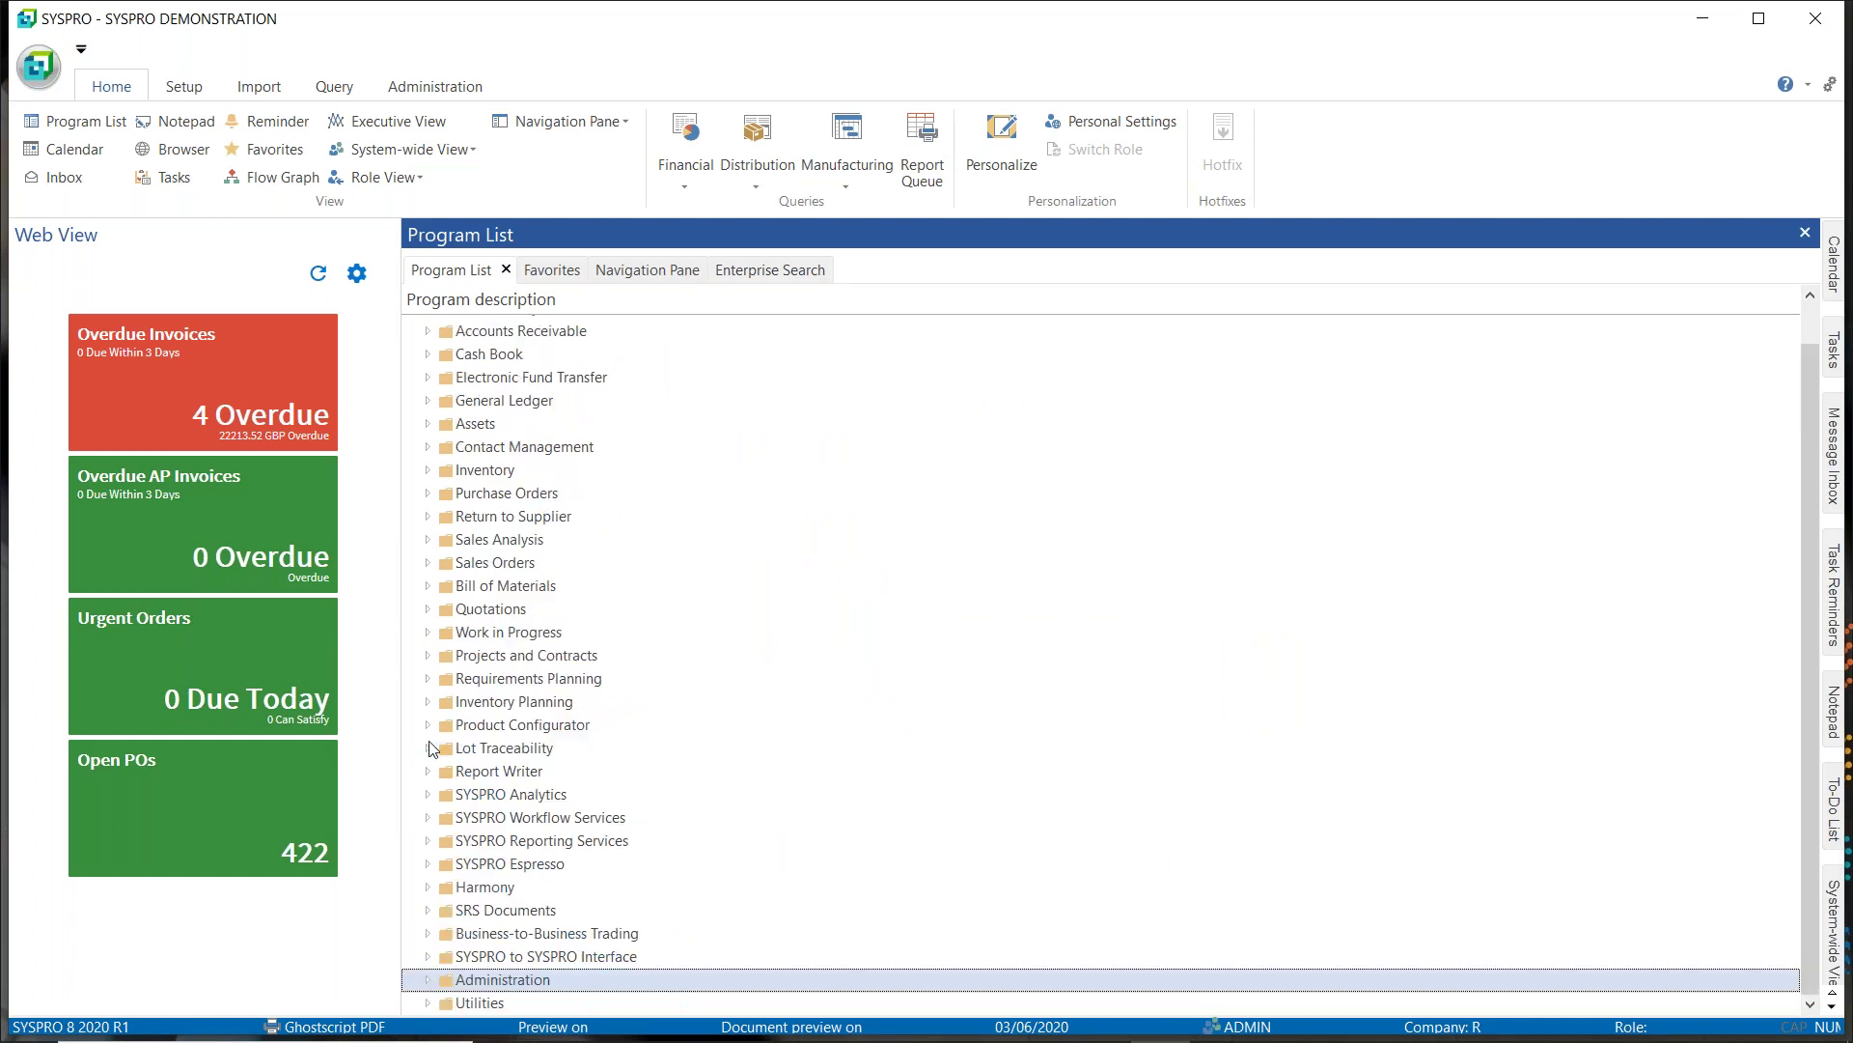
{"action": "scroll", "coordinate": [431, 749], "scroll_direction": "up", "scroll_amount": 1}
{"action": "left_click", "coordinate": [430, 517]}
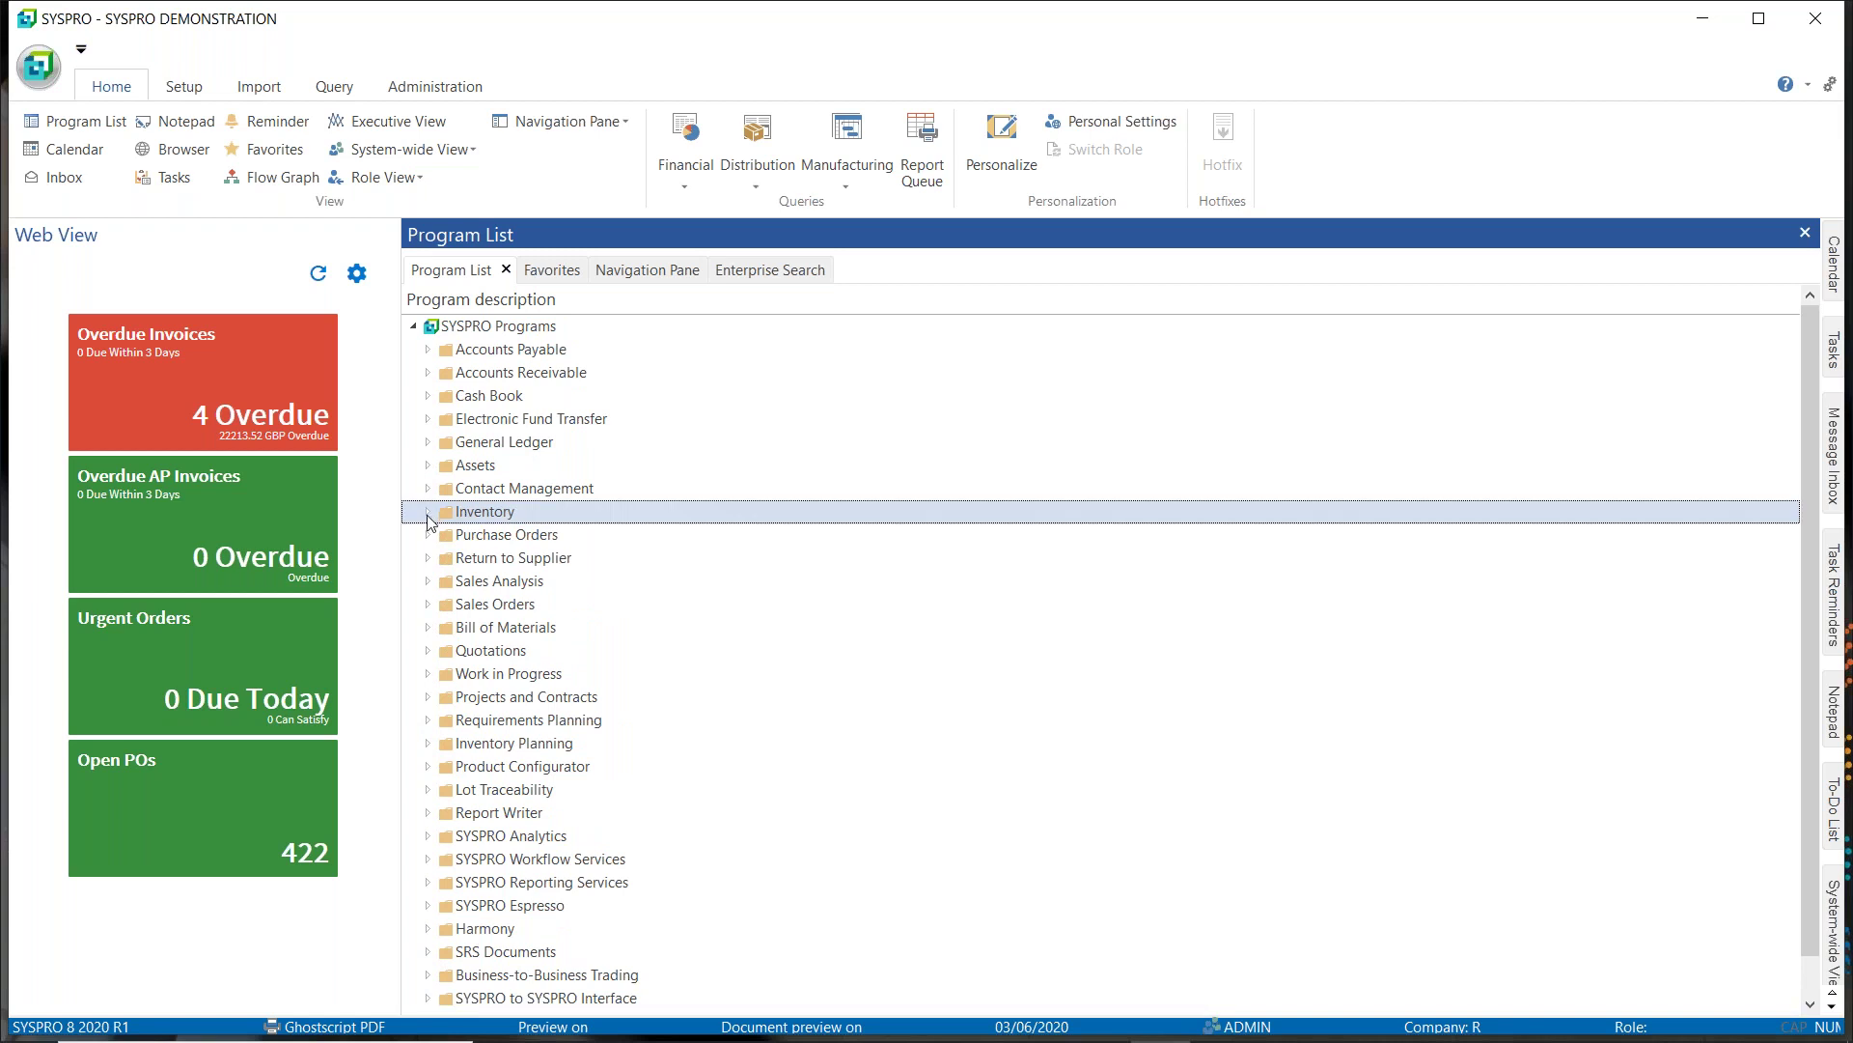
{"action": "left_click", "coordinate": [429, 516]}
{"action": "left_click", "coordinate": [523, 626]}
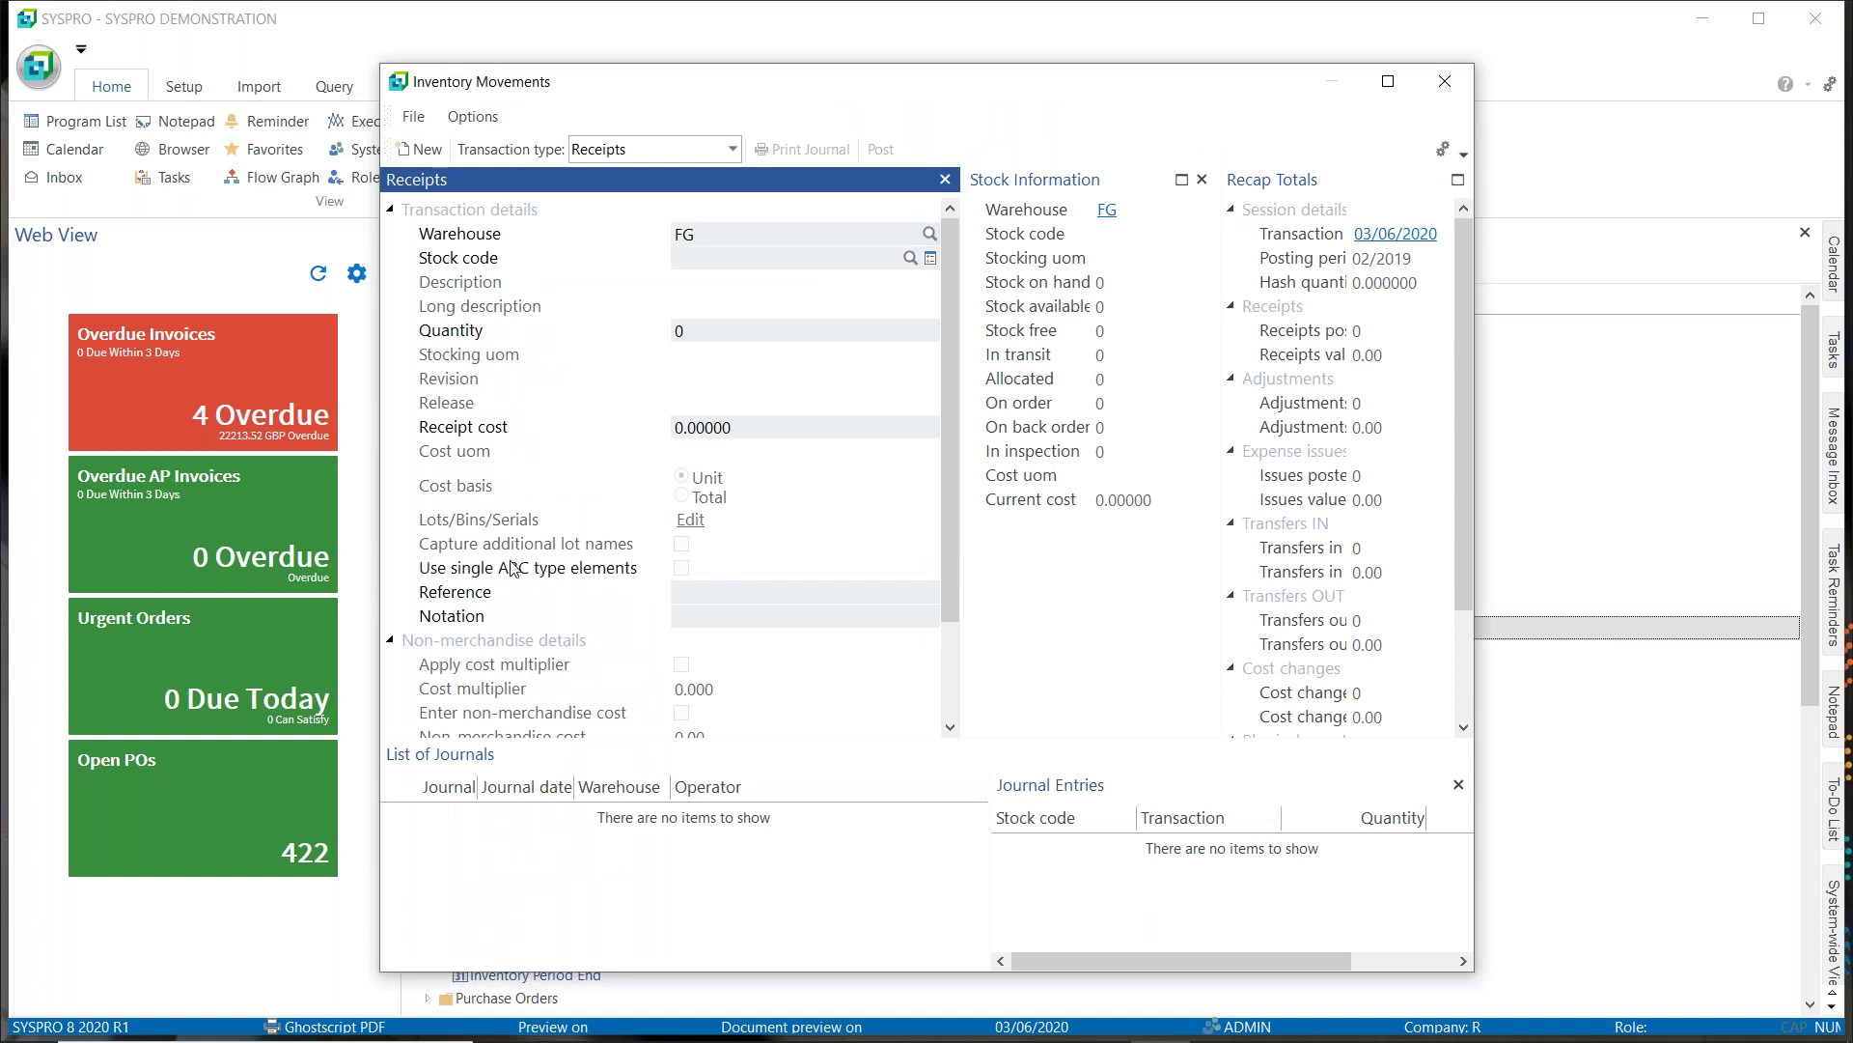
Look up the Inventory Movements program code in System Information, and close both windows.
{"action": "key", "text": "ctrl+F1"}
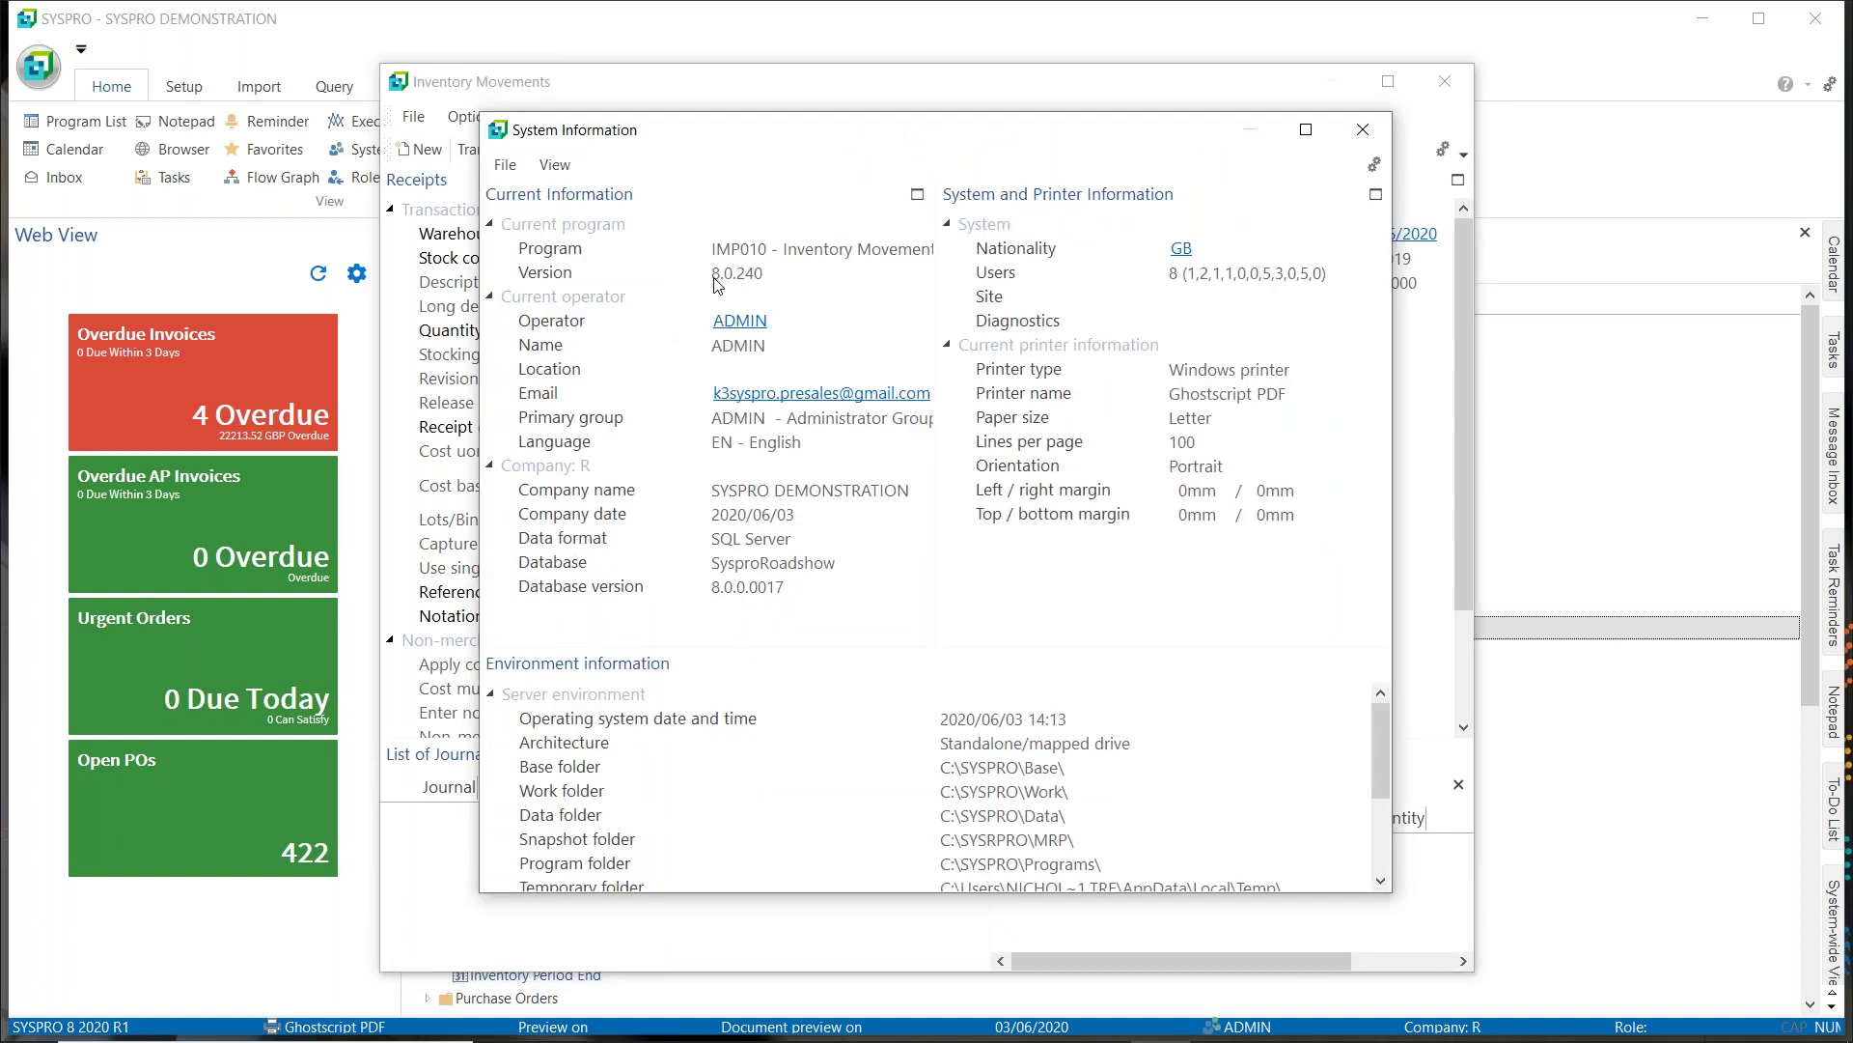
{"action": "left_click", "coordinate": [1362, 130]}
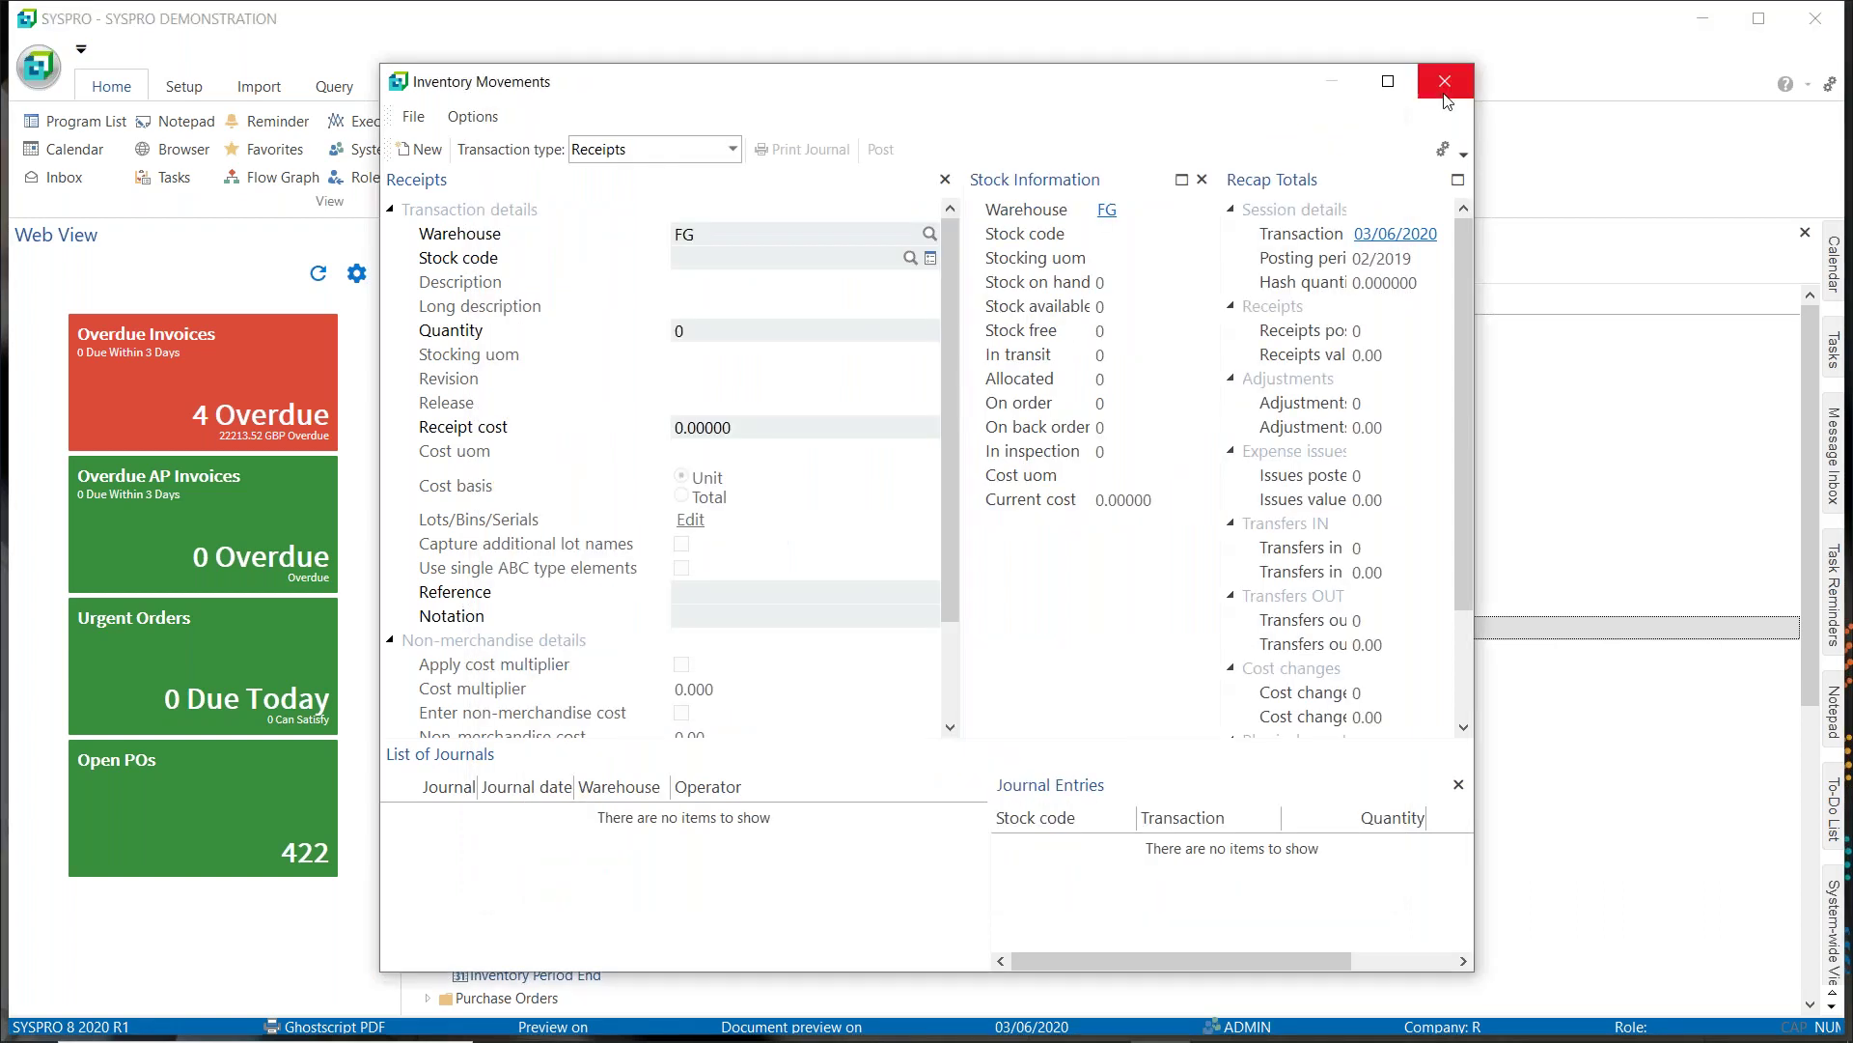
{"action": "left_click", "coordinate": [1445, 81]}
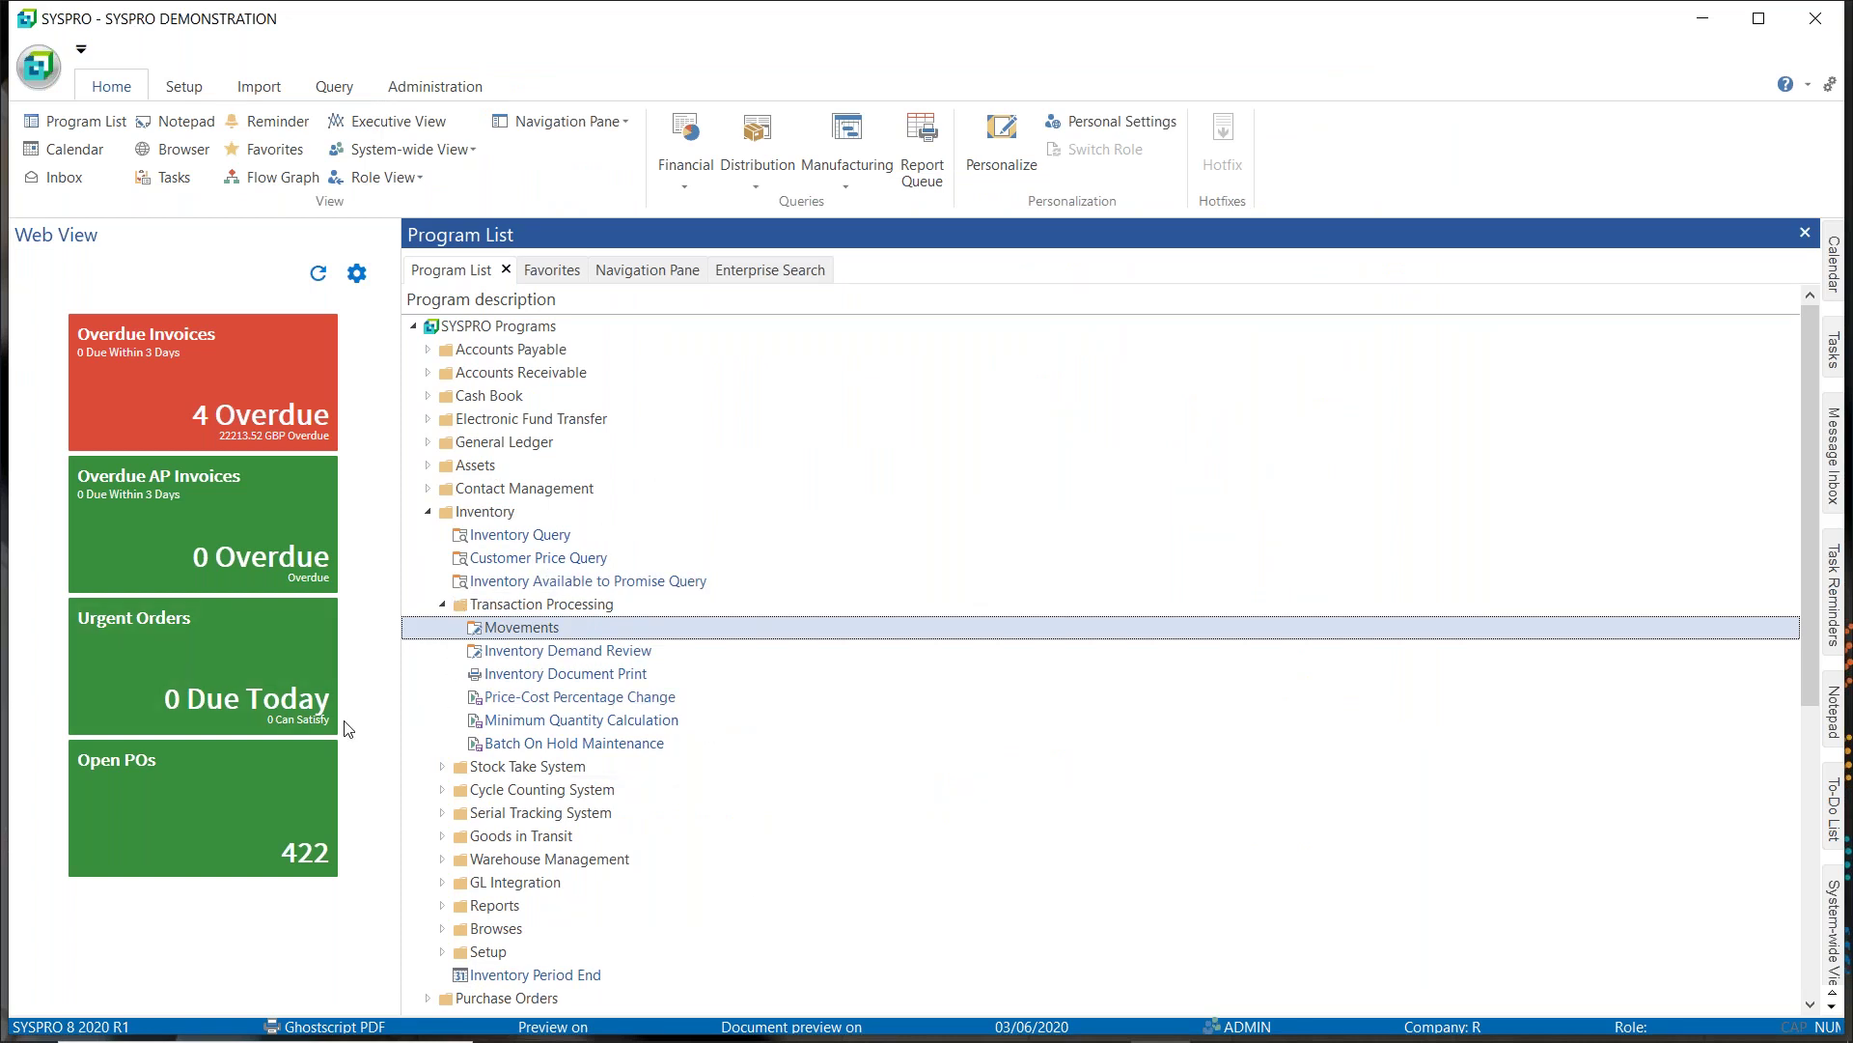
Test the Adjustment smart link on stock code TBB113 in the Open POs list and close the launched Inventory Movements program.
{"action": "left_click", "coordinate": [205, 793]}
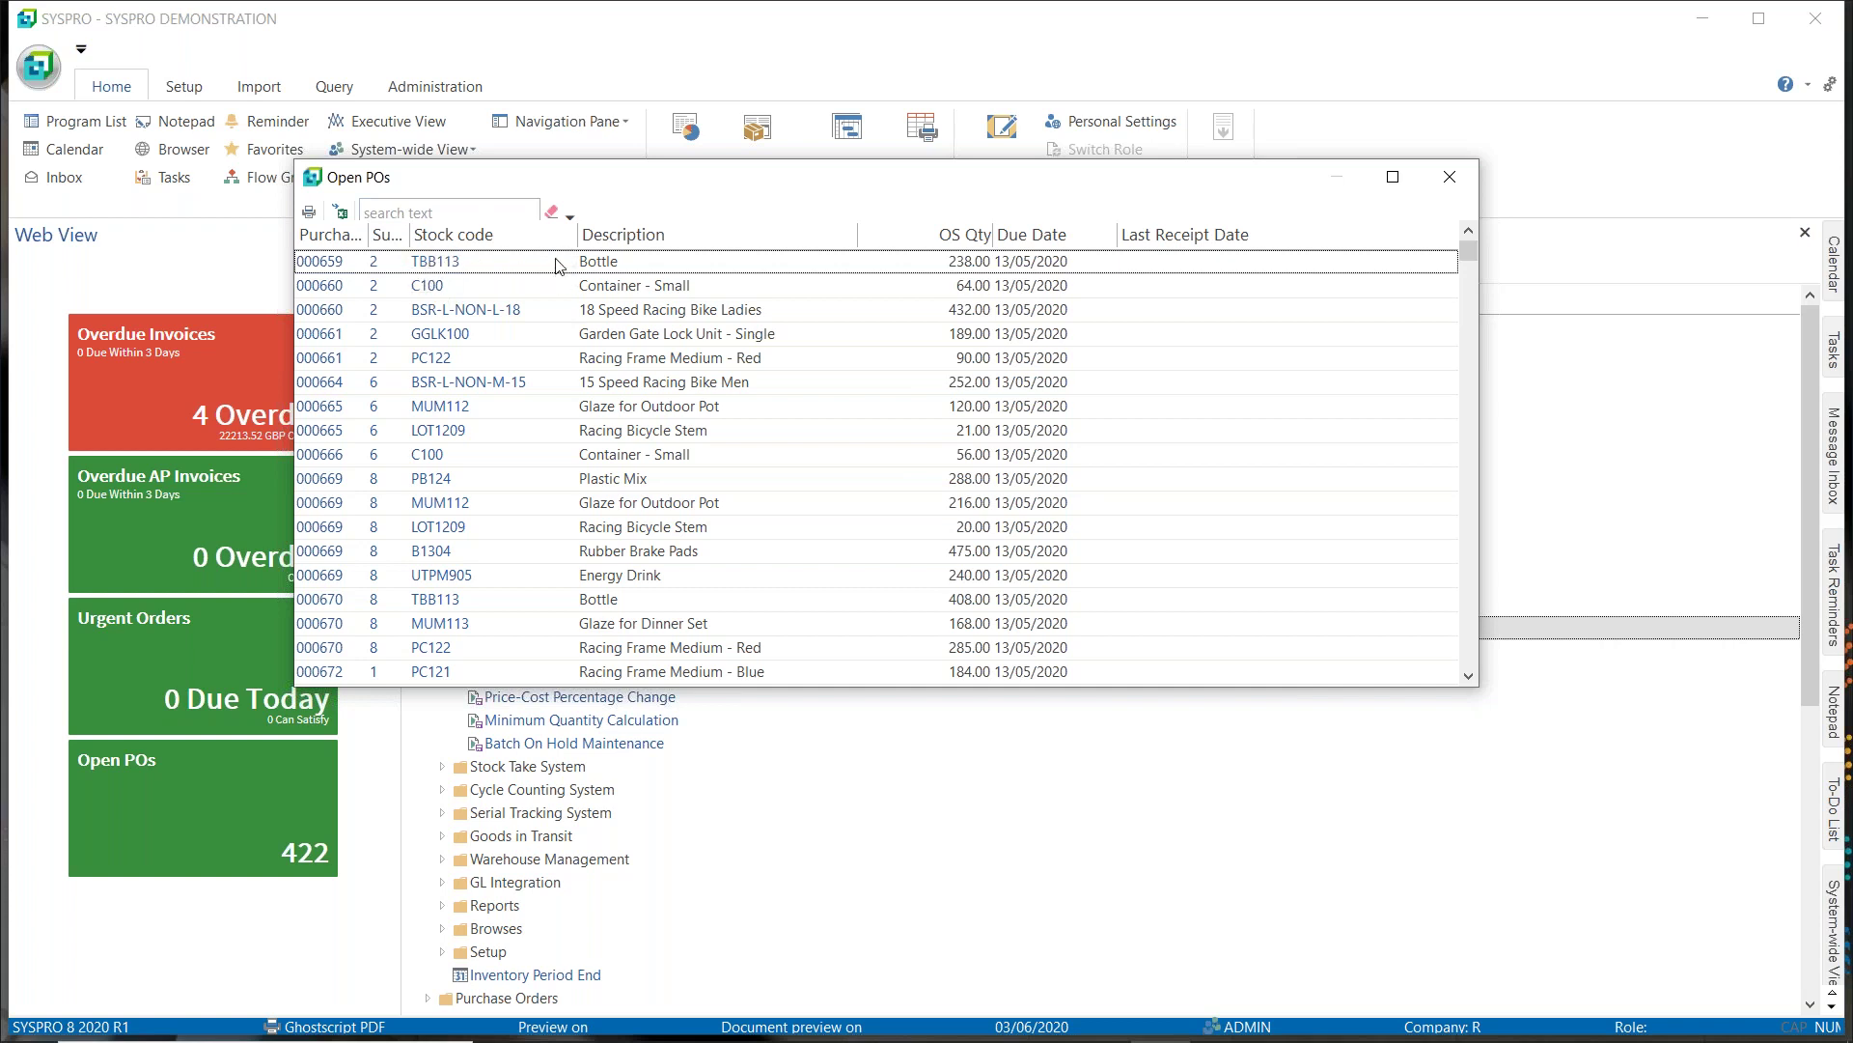
{"action": "mouse_move", "coordinate": [562, 261]}
{"action": "left_click", "coordinate": [568, 263]}
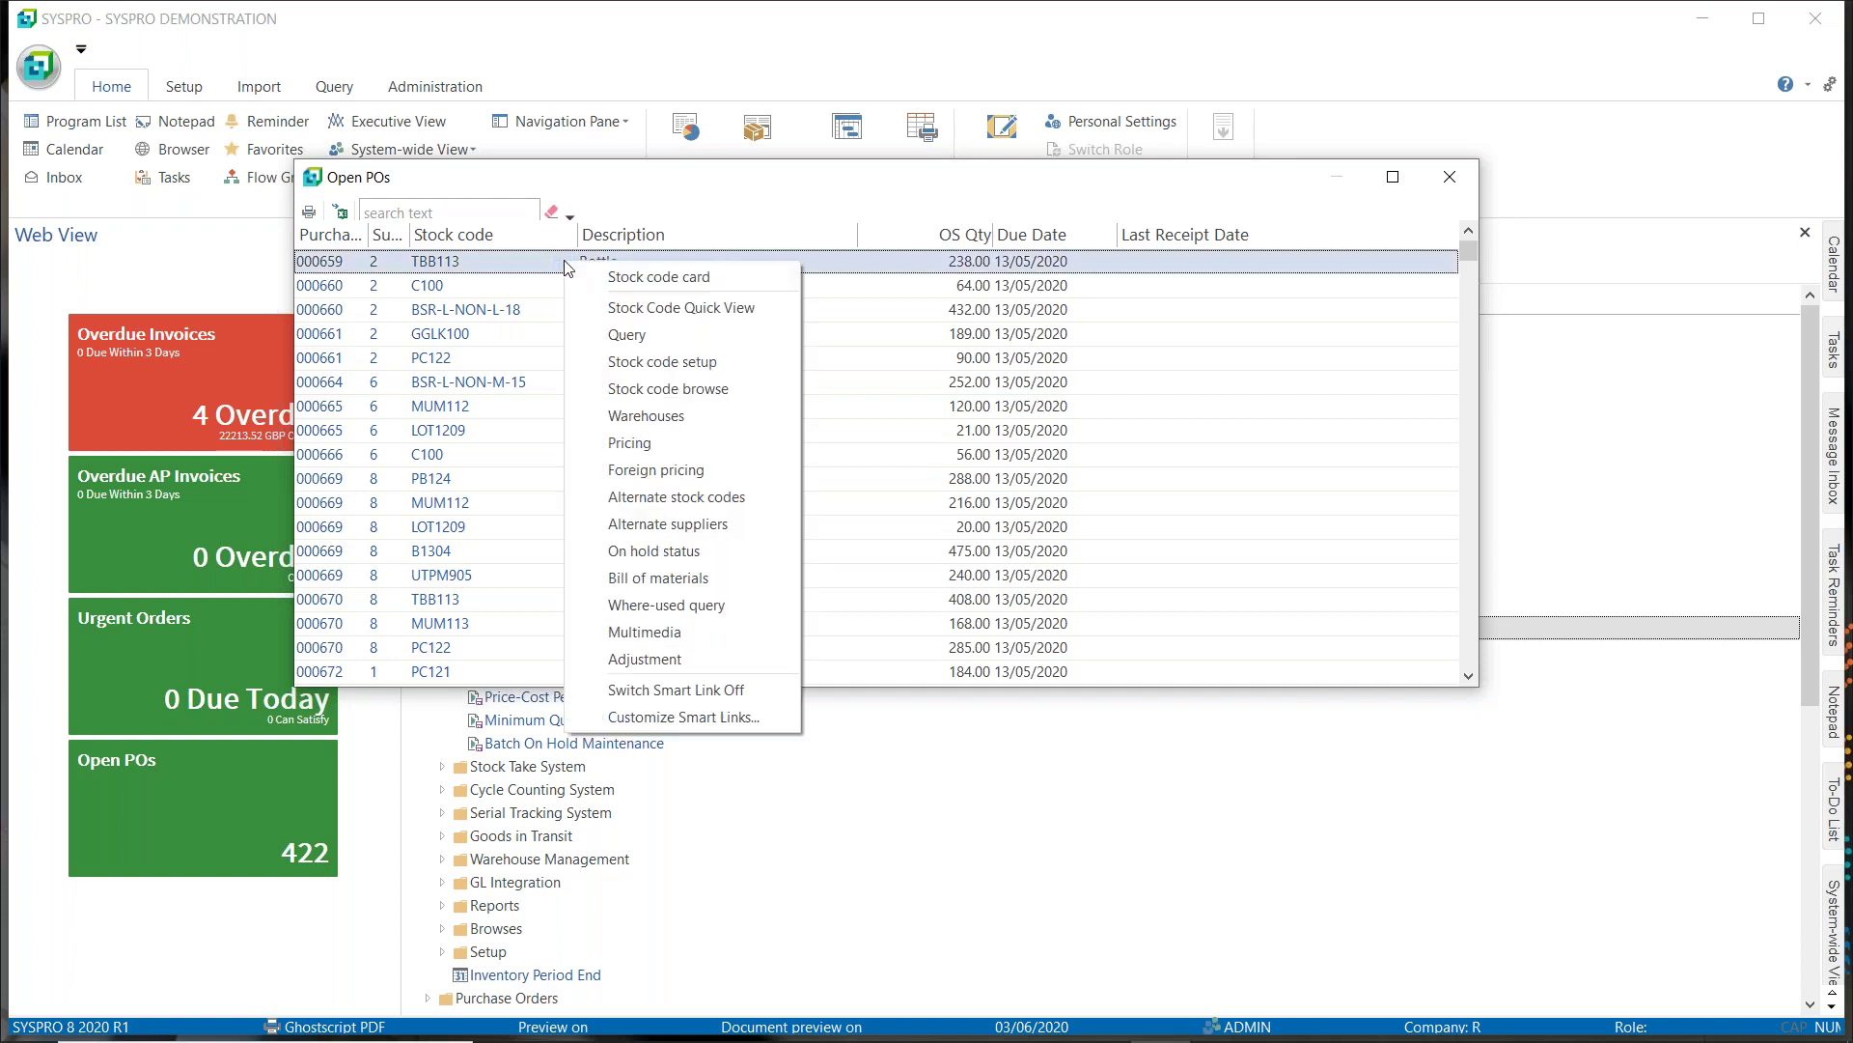
{"action": "left_click", "coordinate": [679, 661]}
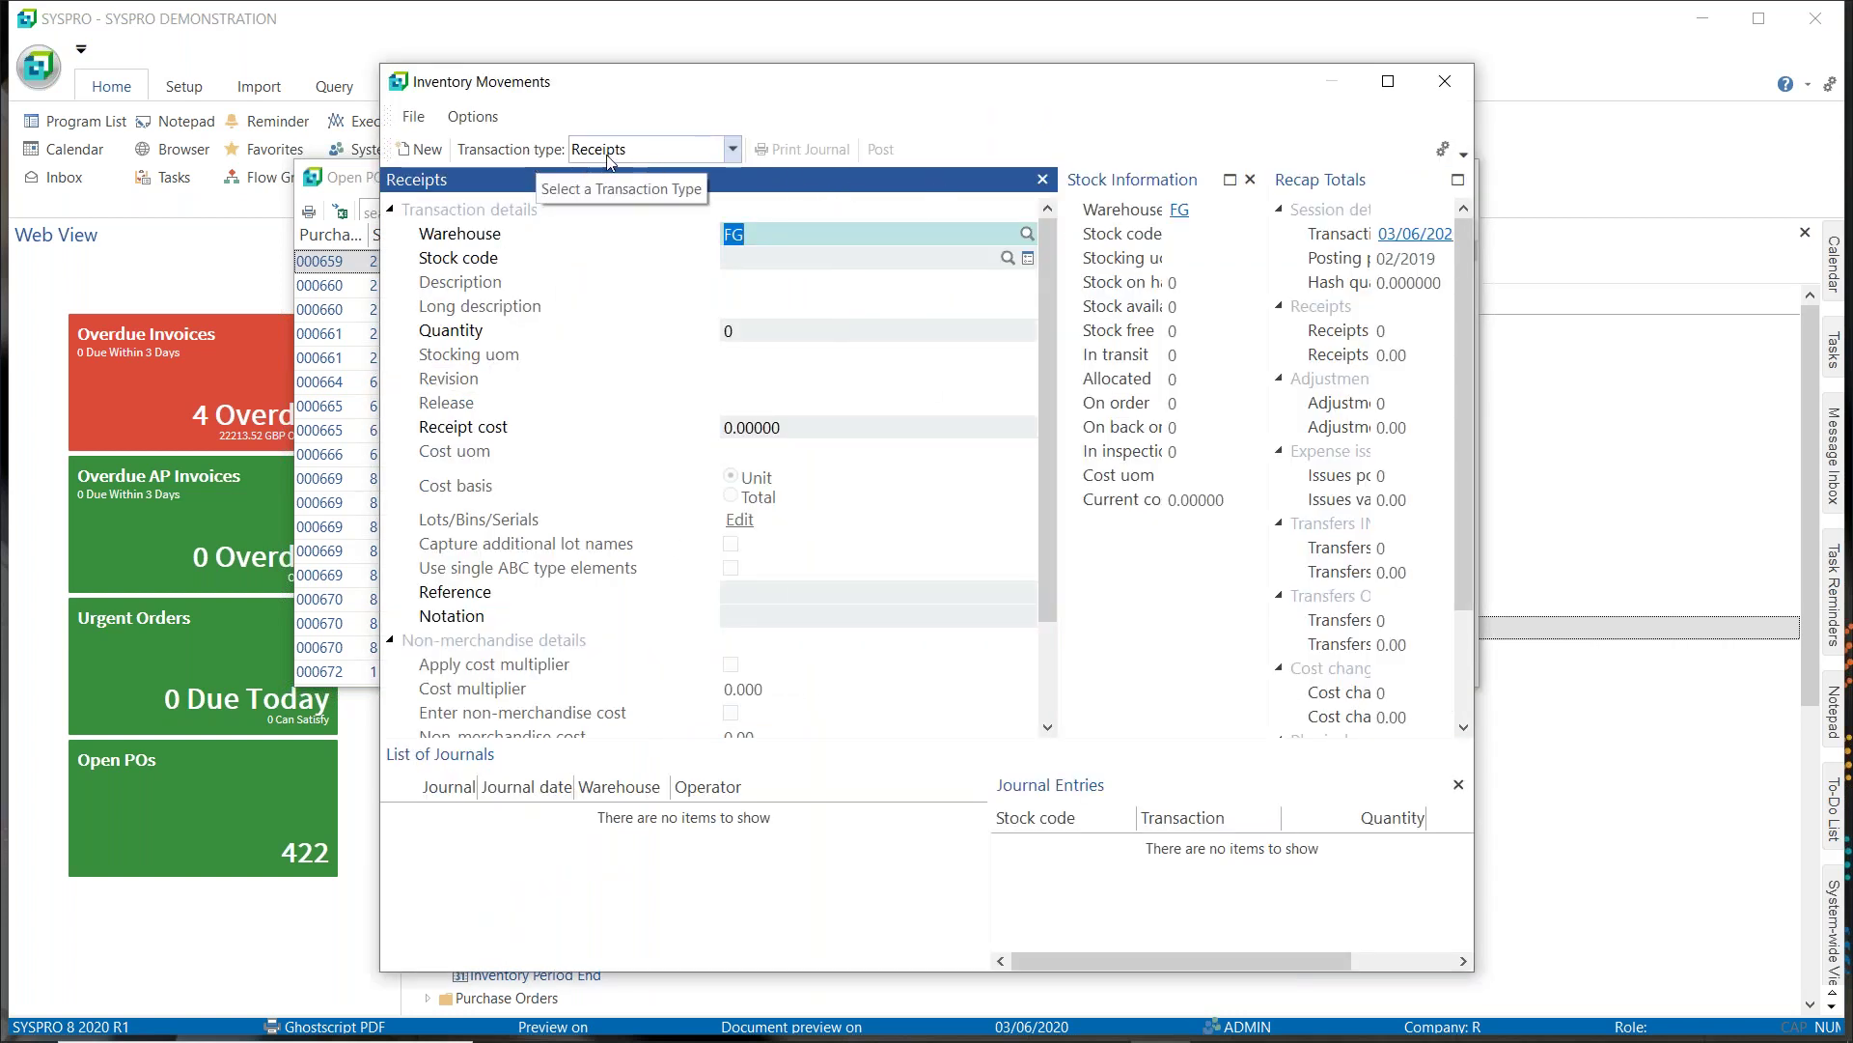
{"action": "left_click", "coordinate": [1445, 81]}
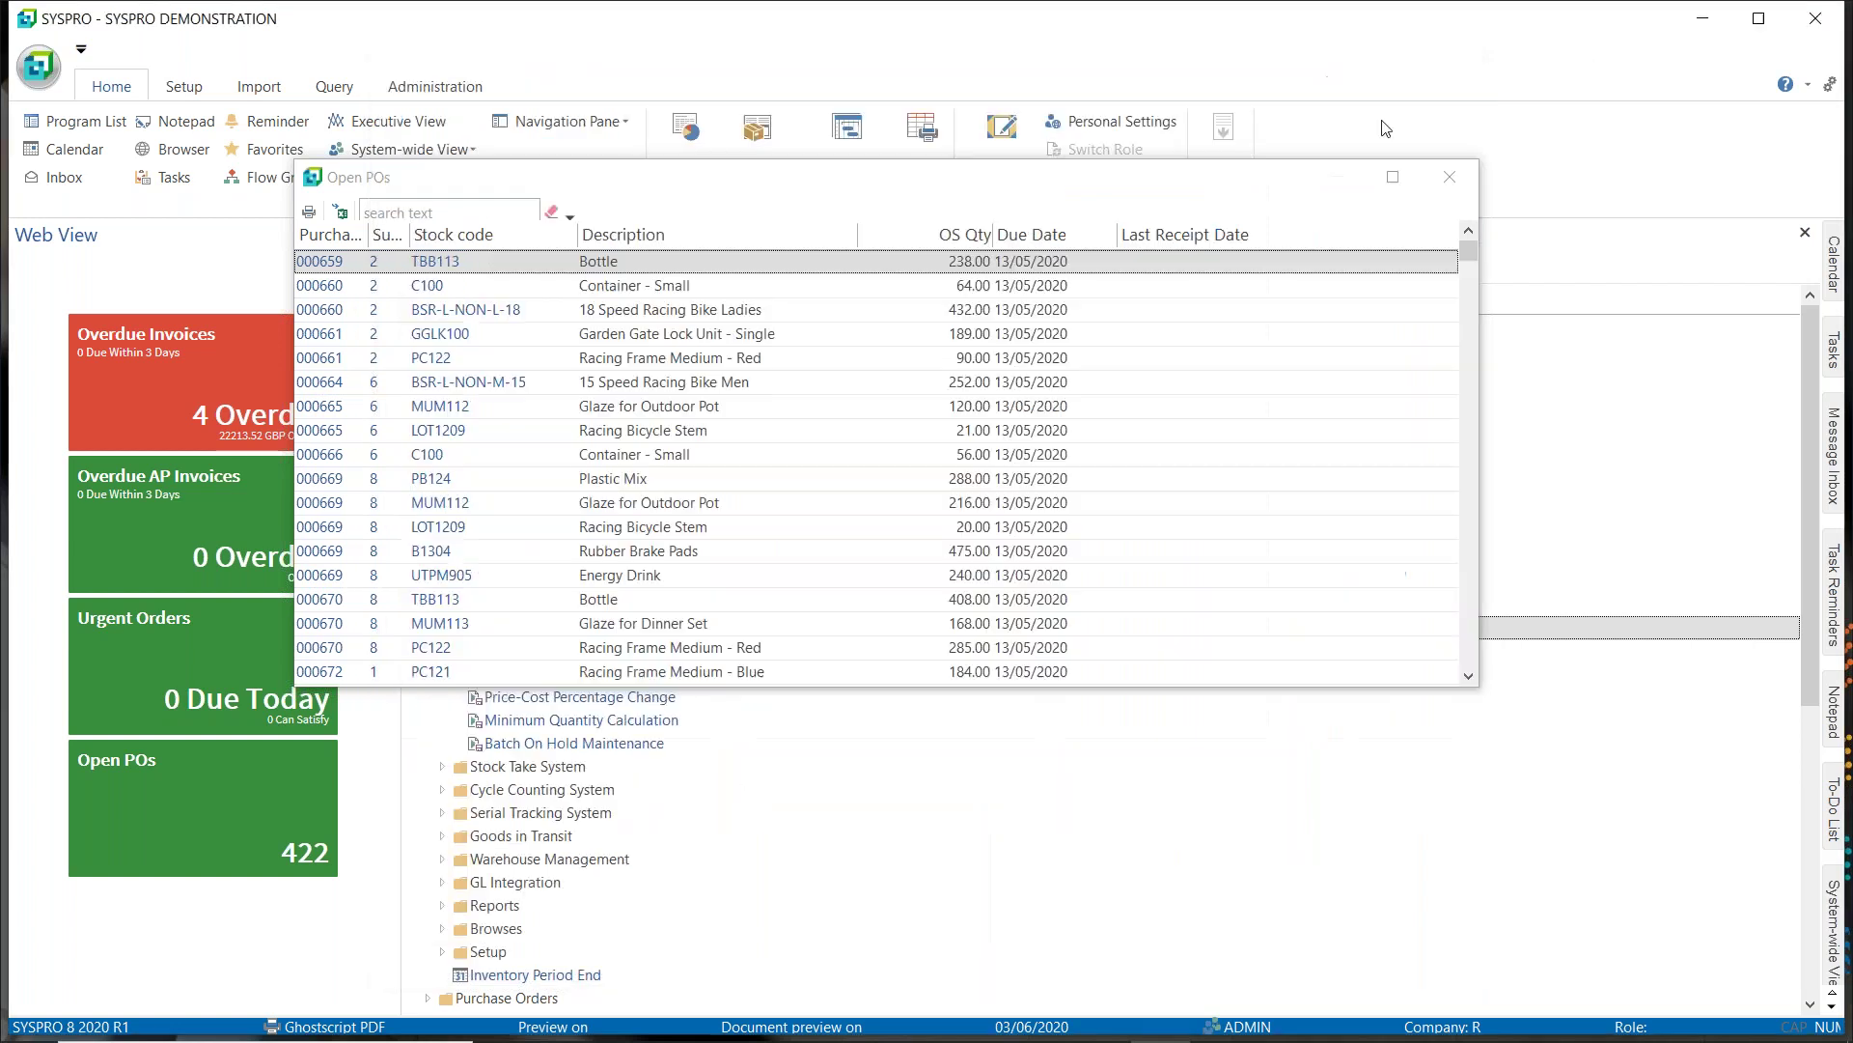
Edit the customized Stock code hyperlink "Adjustment" to pass the program parameter ADJ, and save the customized hyperlinks.
{"action": "right_click", "coordinate": [570, 267]}
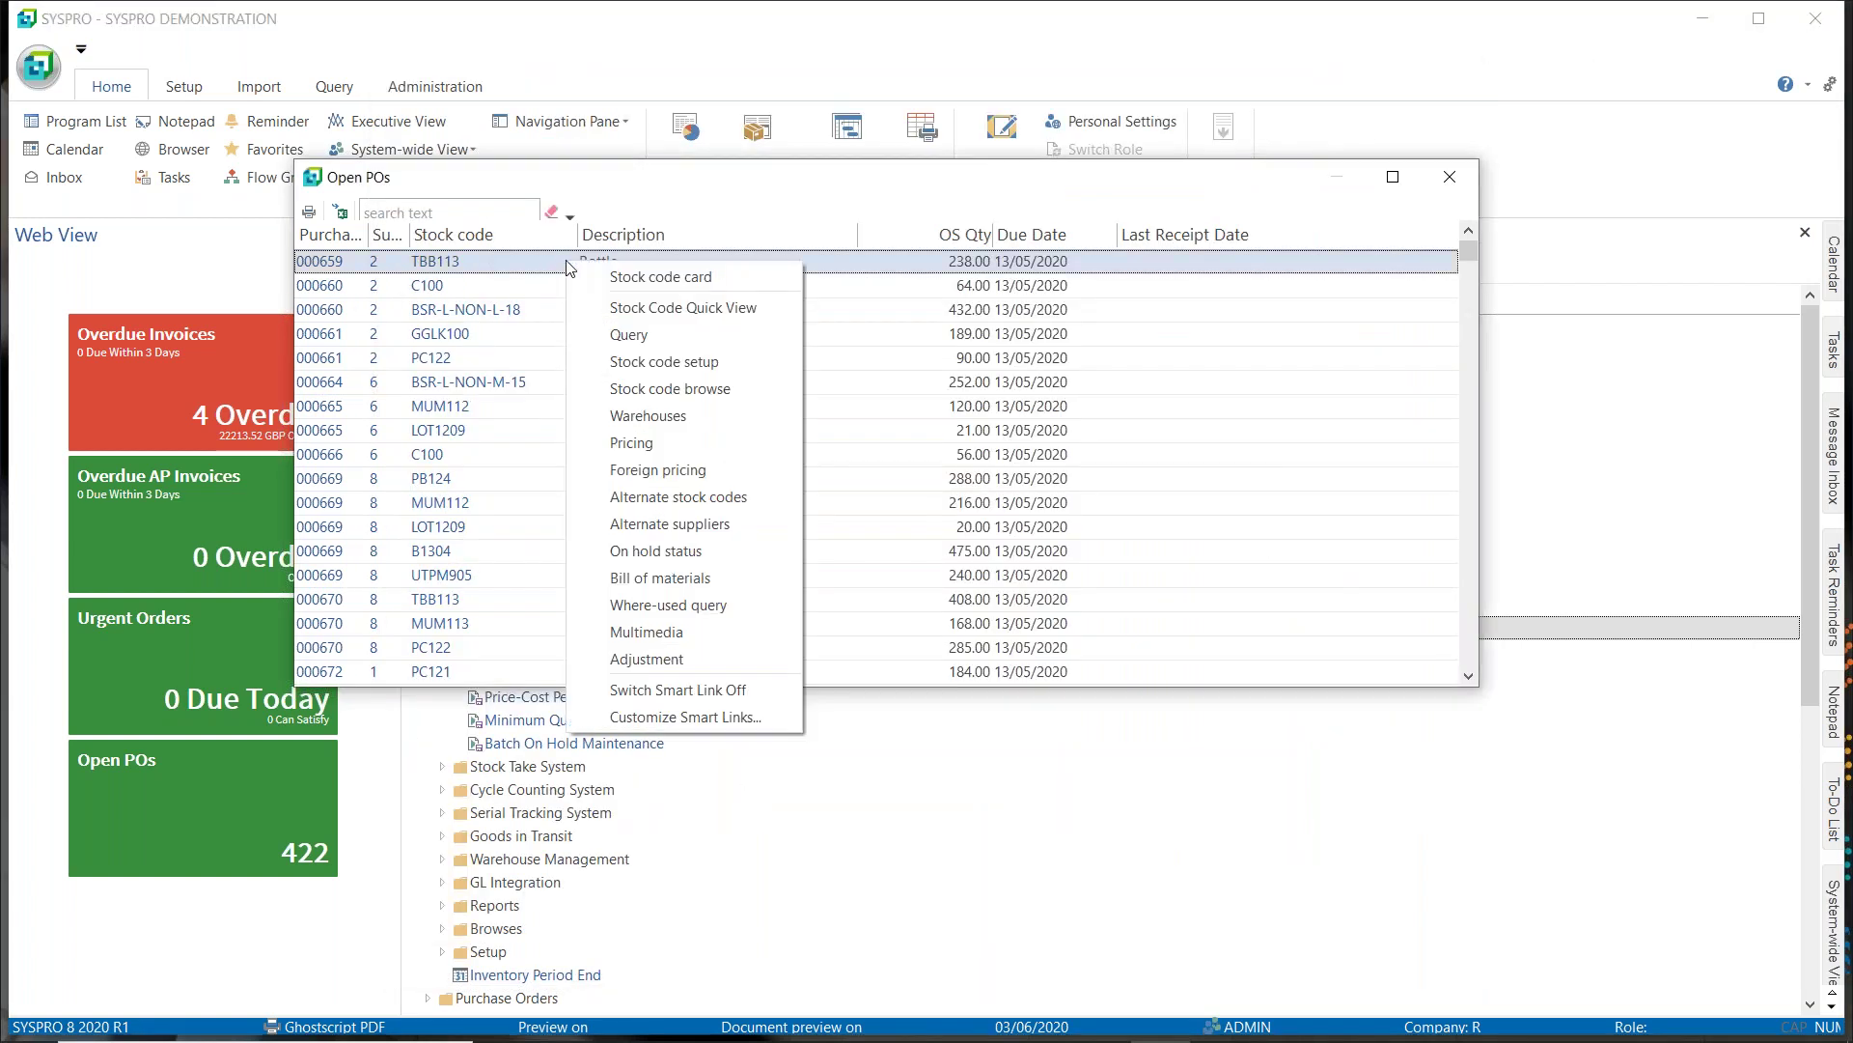
{"action": "left_click", "coordinate": [665, 719]}
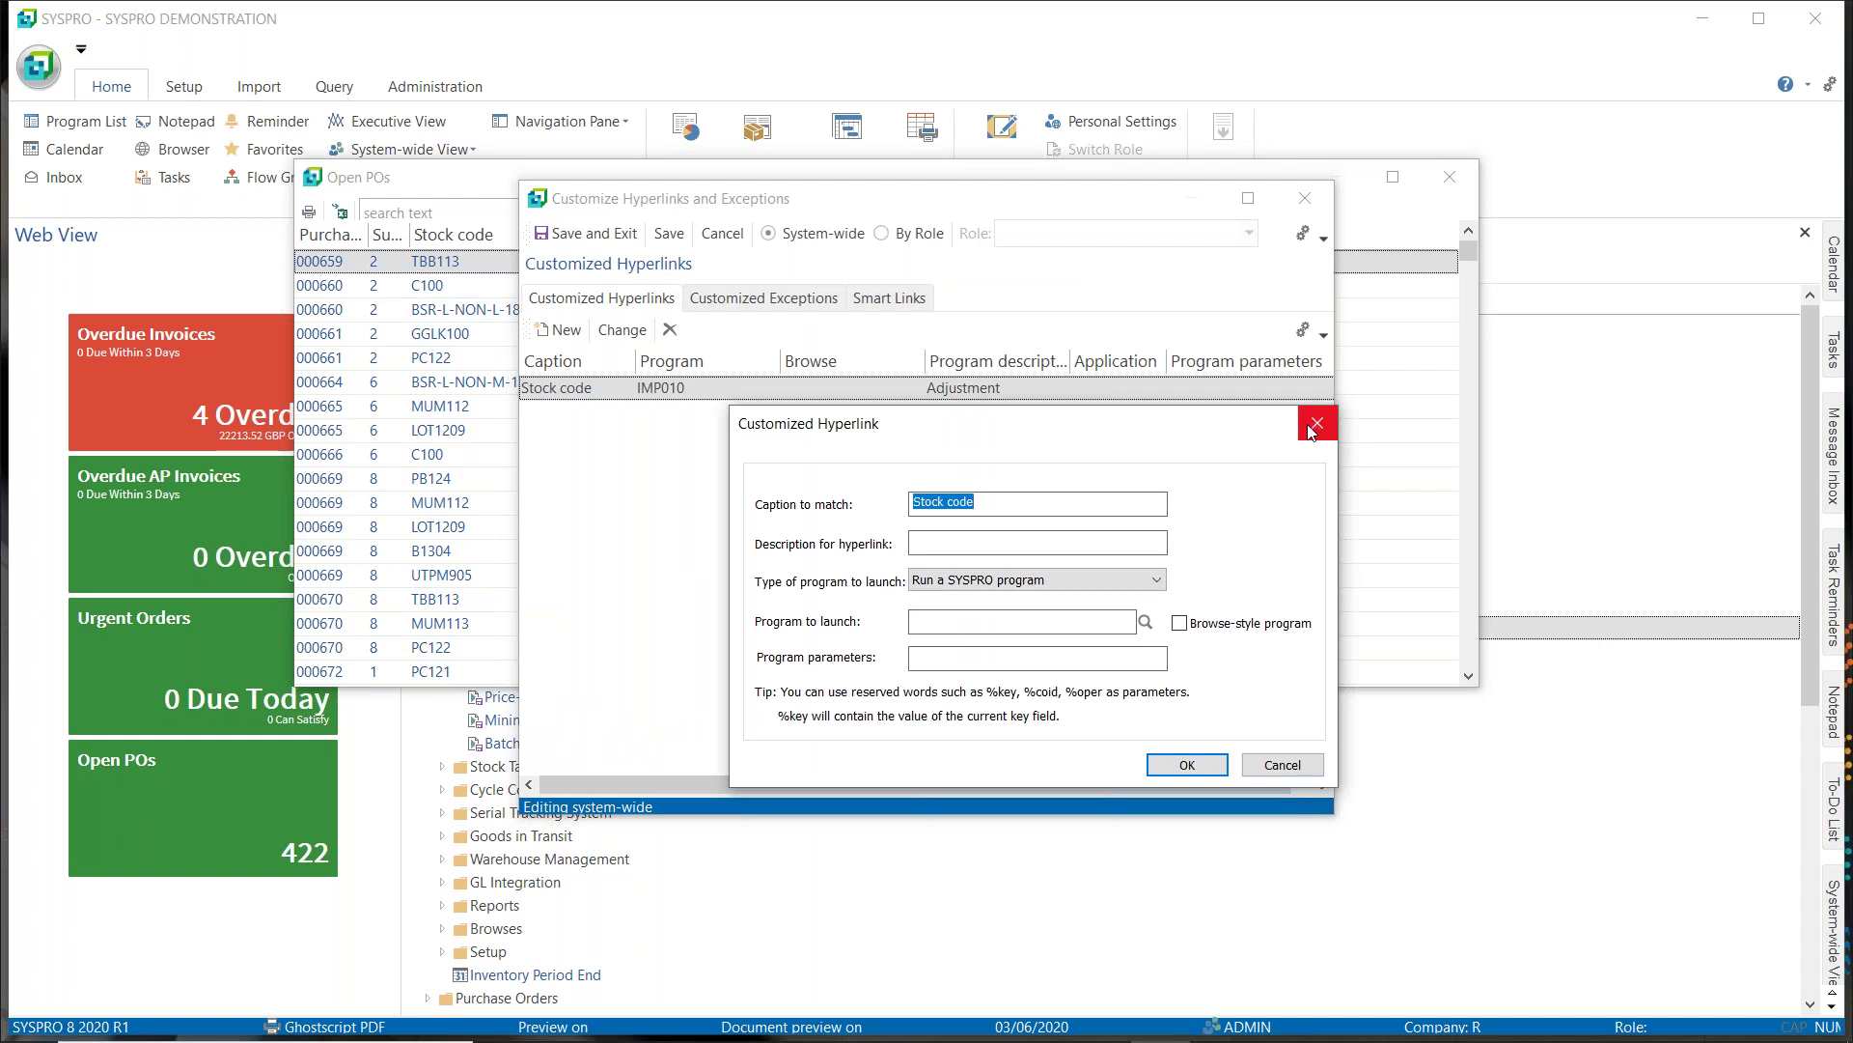
{"action": "left_click", "coordinate": [1315, 425]}
{"action": "left_click", "coordinate": [622, 330]}
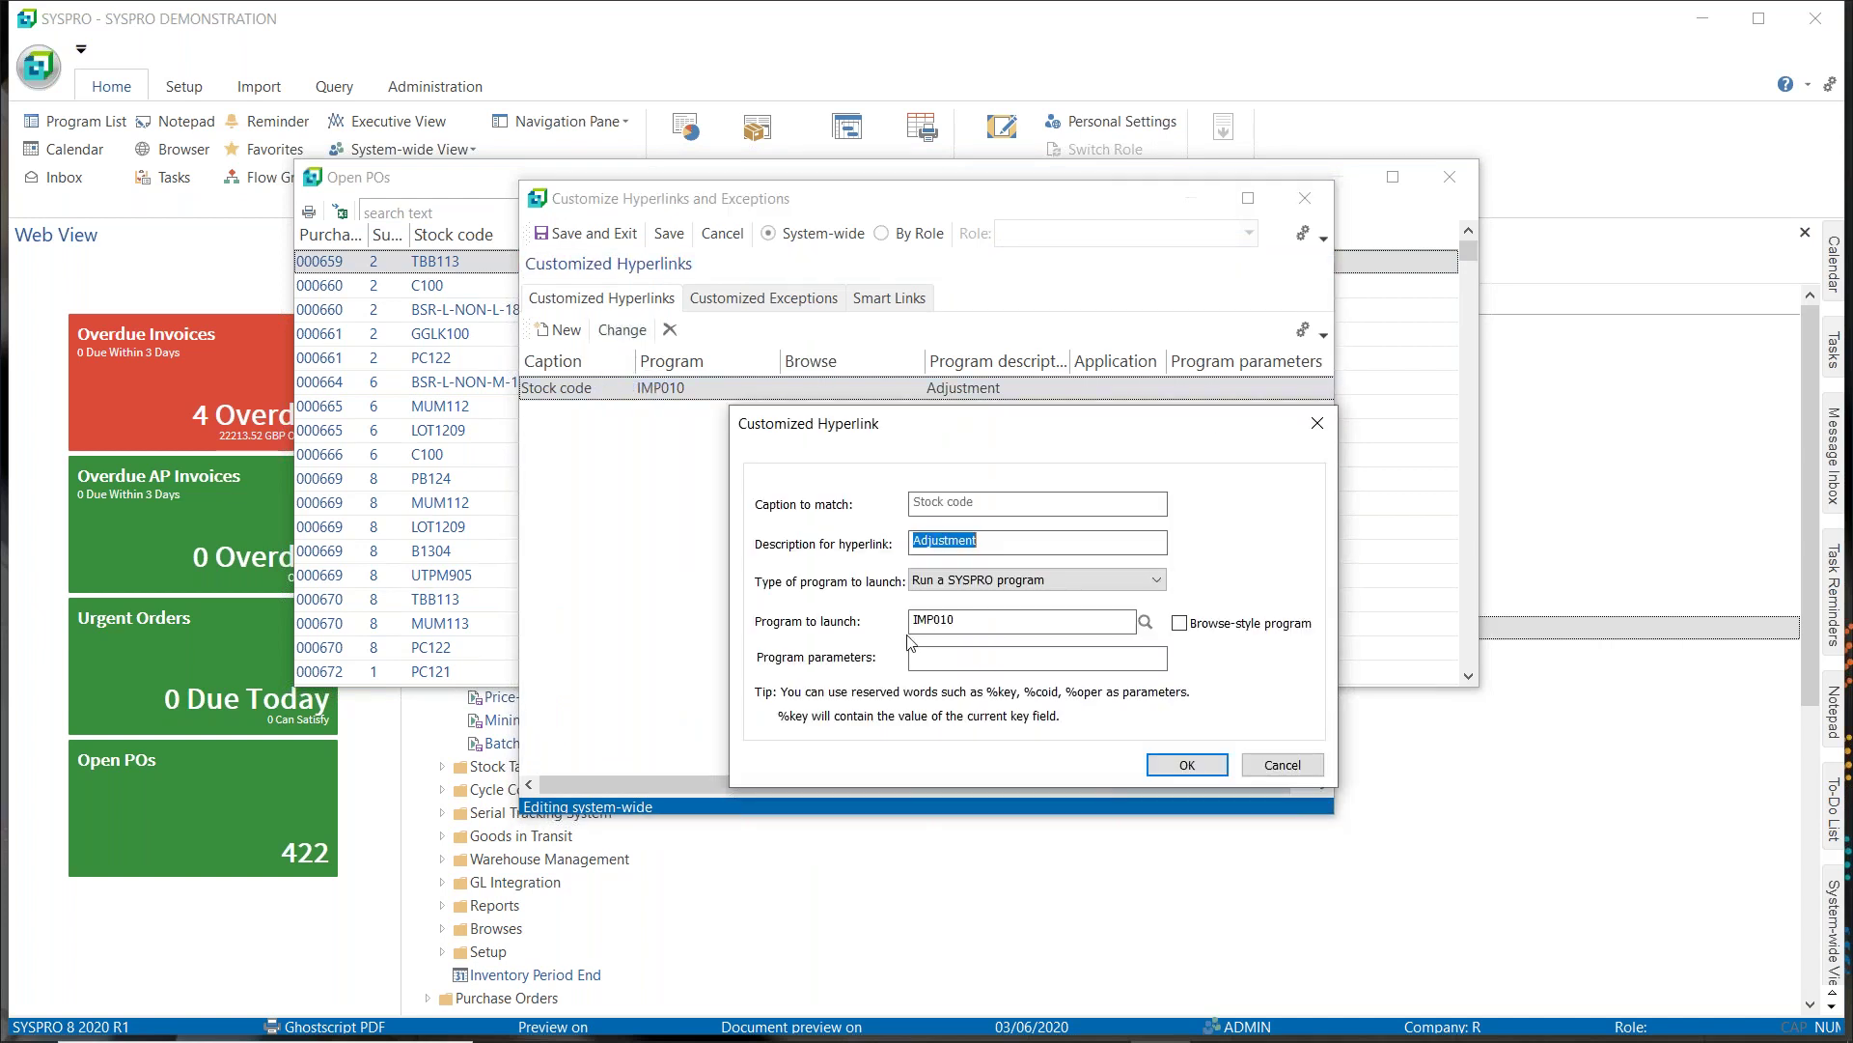
{"action": "left_click", "coordinate": [934, 652]}
{"action": "type", "text": "ADJ"}
{"action": "left_click", "coordinate": [1170, 764]}
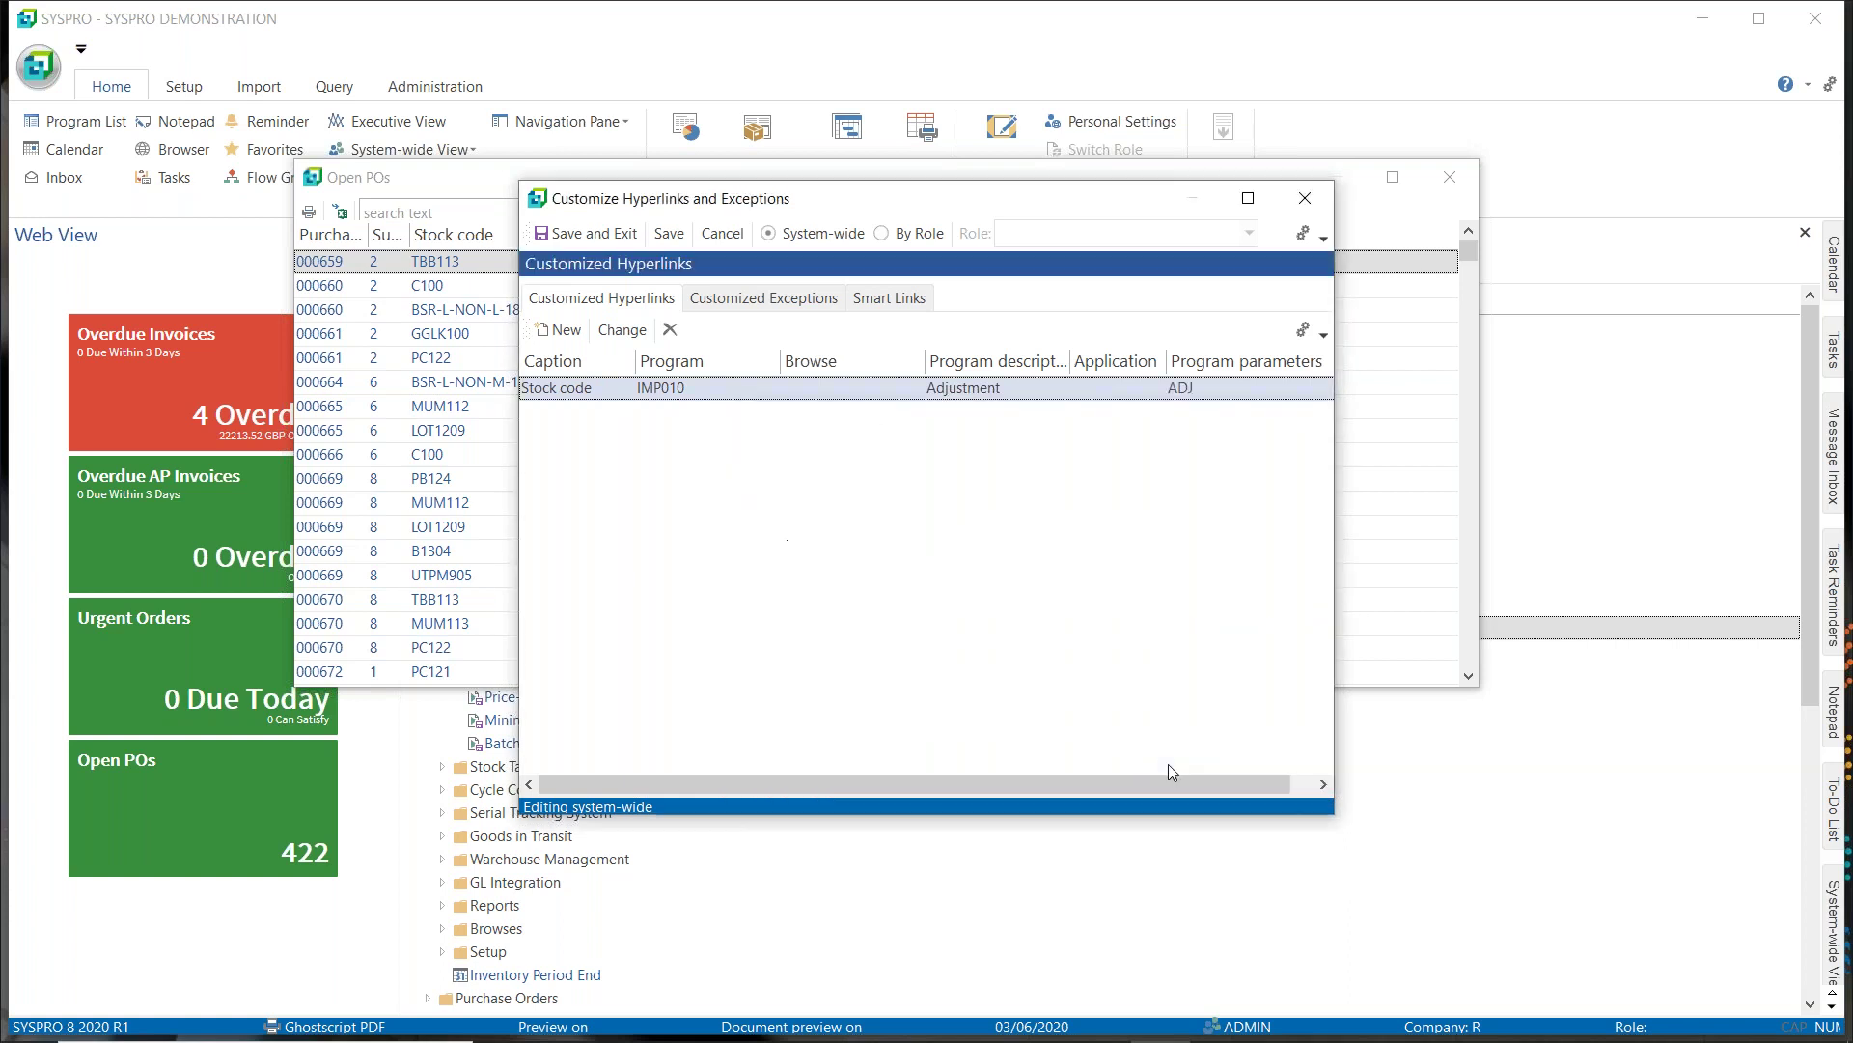
{"action": "left_click", "coordinate": [587, 234]}
Test the Adjustment smart link on stock code TBB113, and close the Inventory Movements and Open POs windows.
{"action": "mouse_move", "coordinate": [469, 271]}
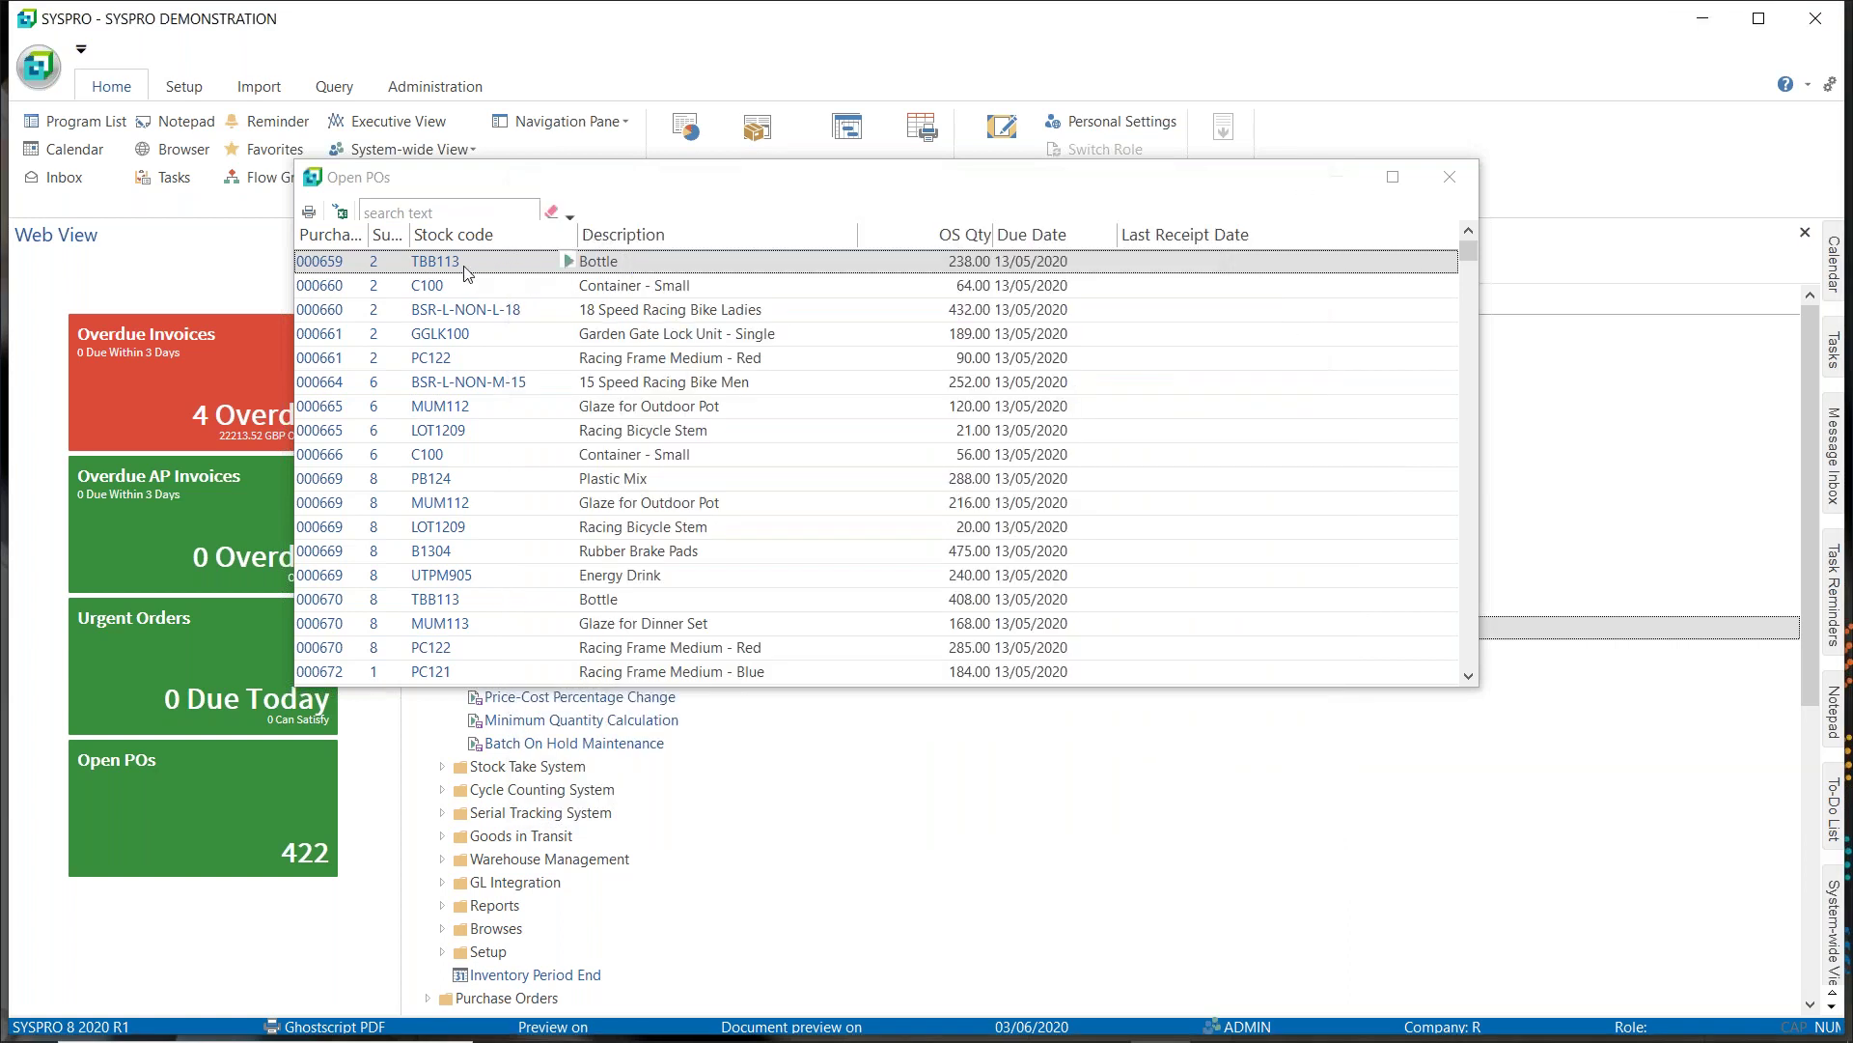
{"action": "left_click", "coordinate": [568, 264]}
{"action": "left_click", "coordinate": [662, 660]}
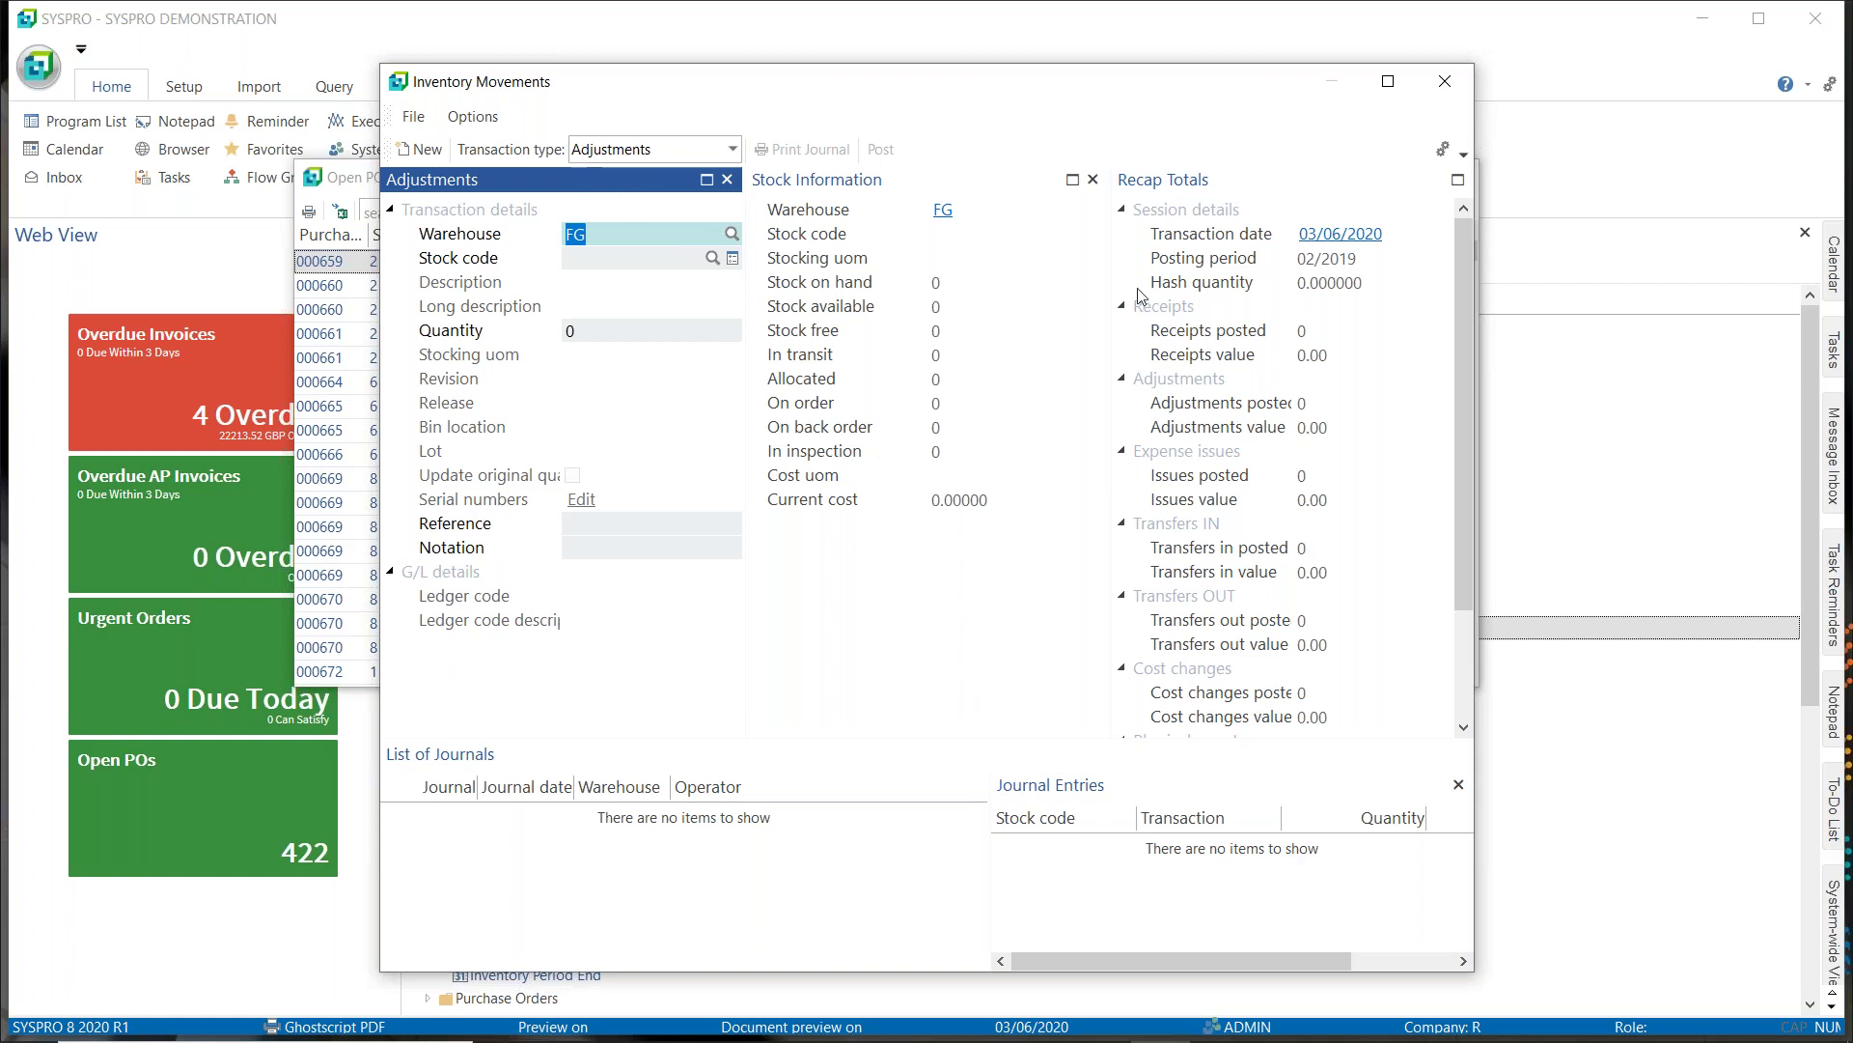
{"action": "left_click", "coordinate": [1448, 89]}
{"action": "left_click", "coordinate": [1439, 185]}
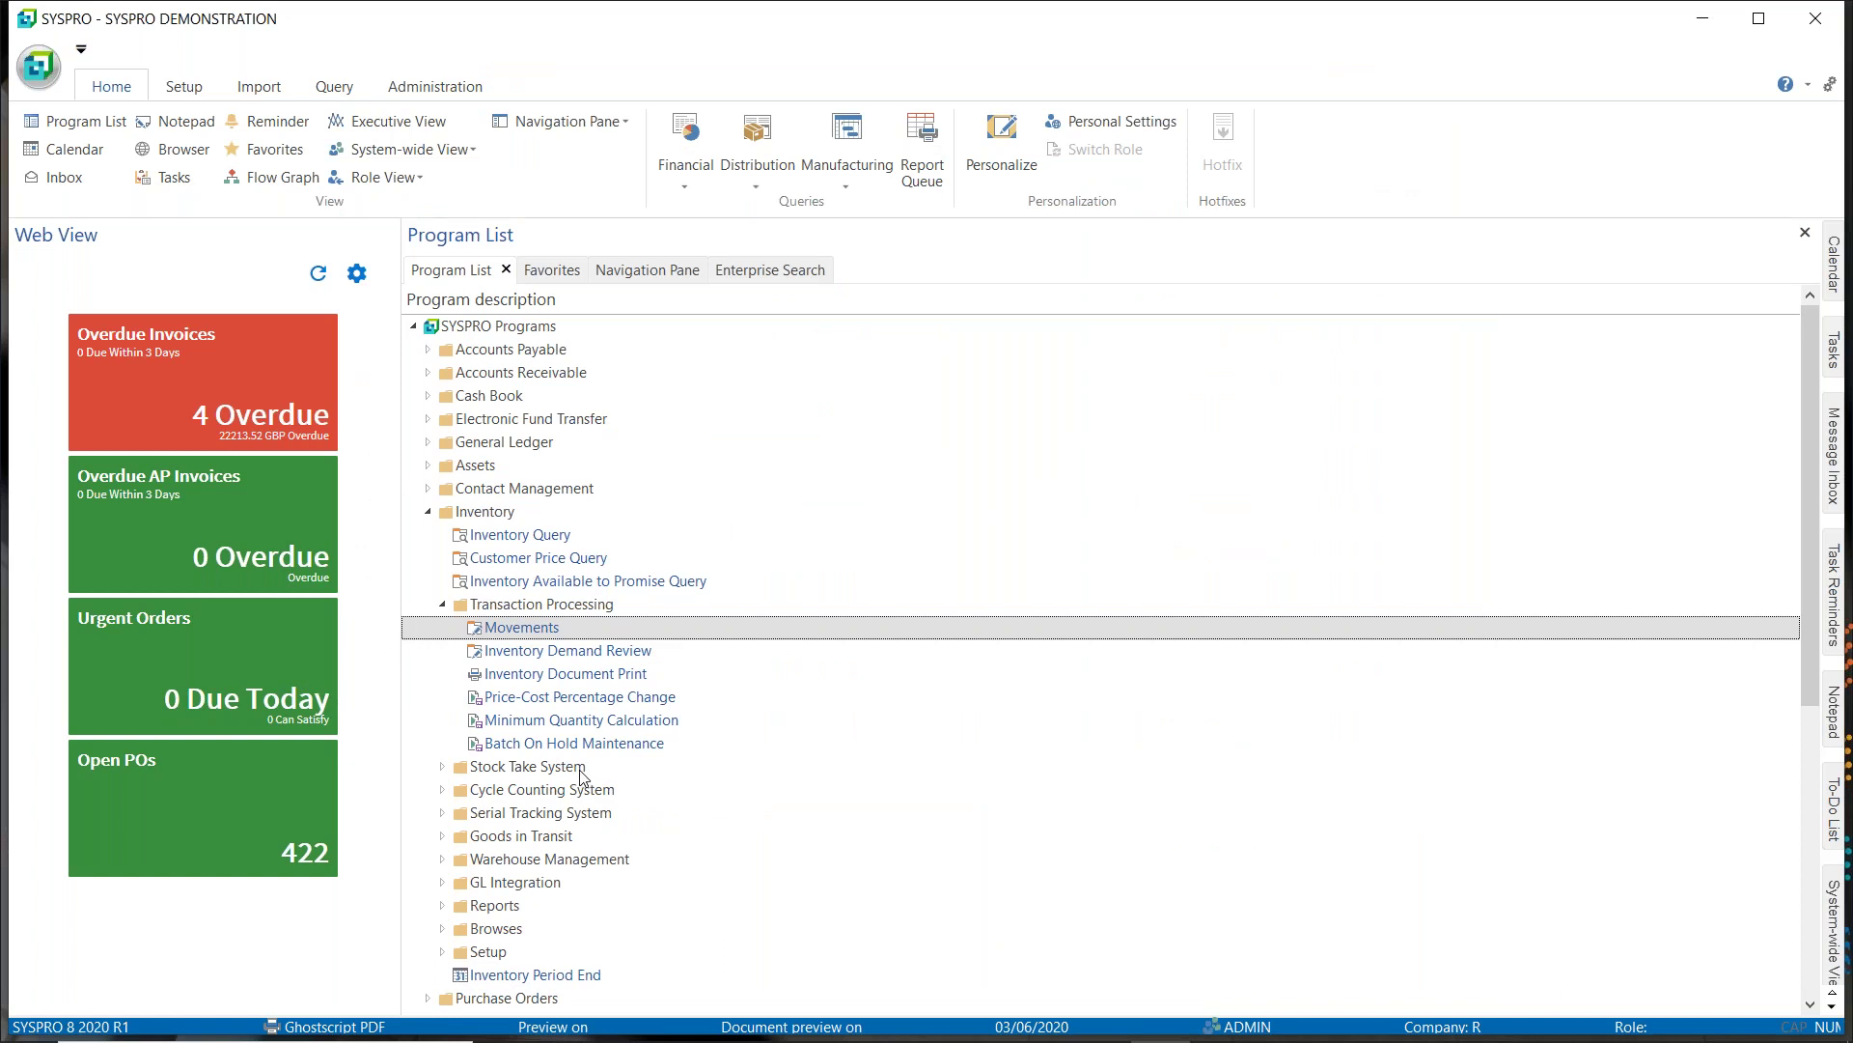
{"action": "key", "text": "alt+Tab"}
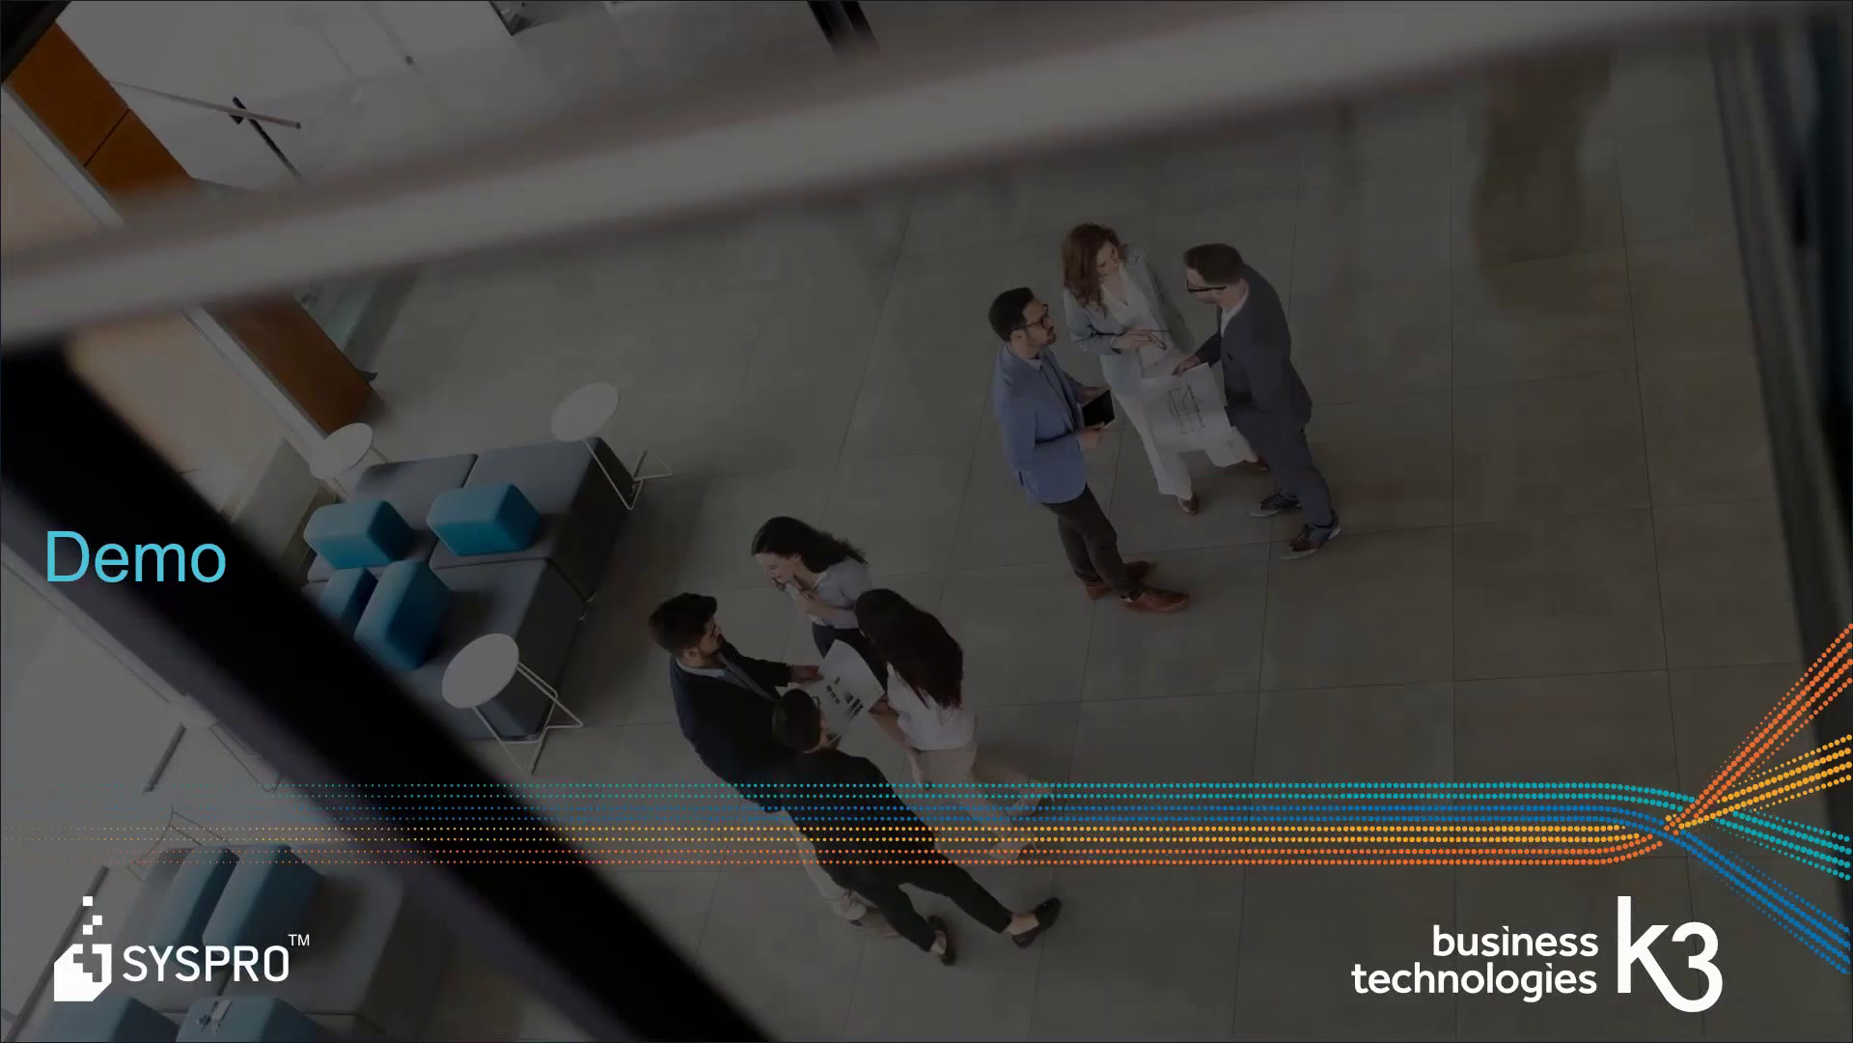
{"action": "key", "text": "Right"}
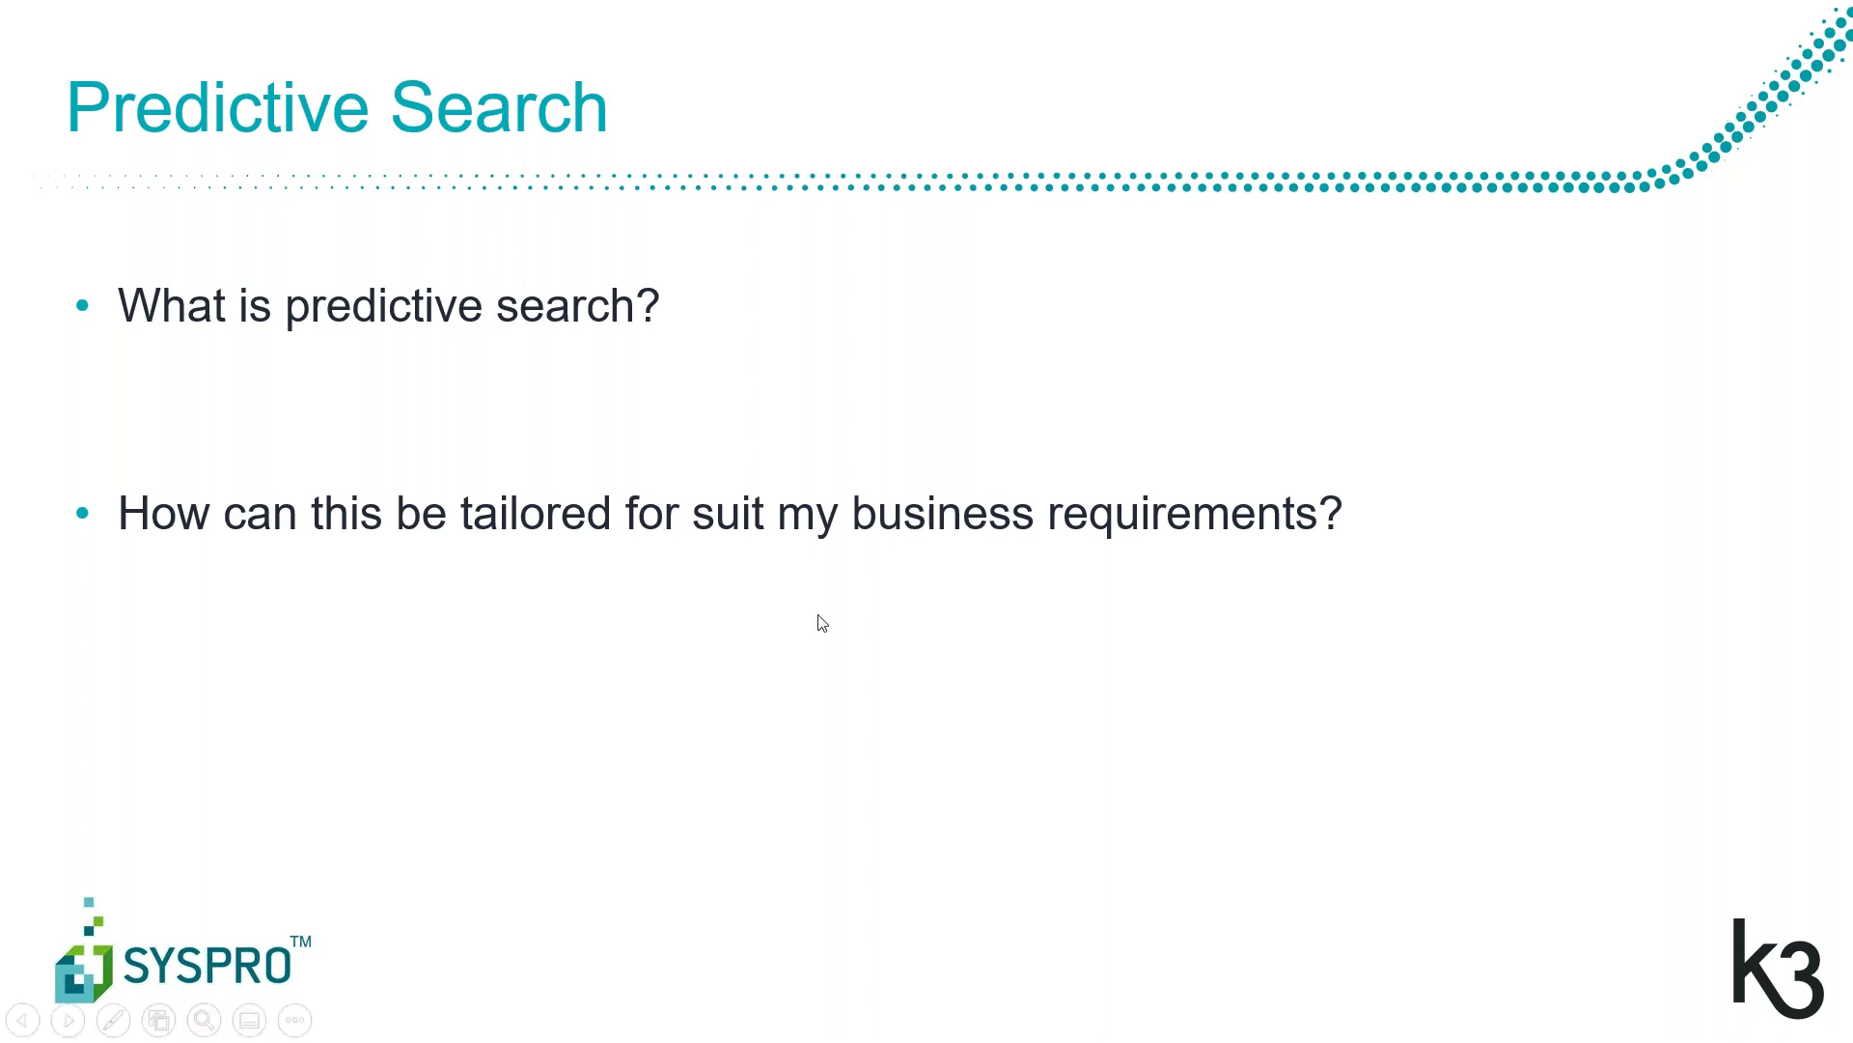
{"action": "key", "text": "alt+Tab"}
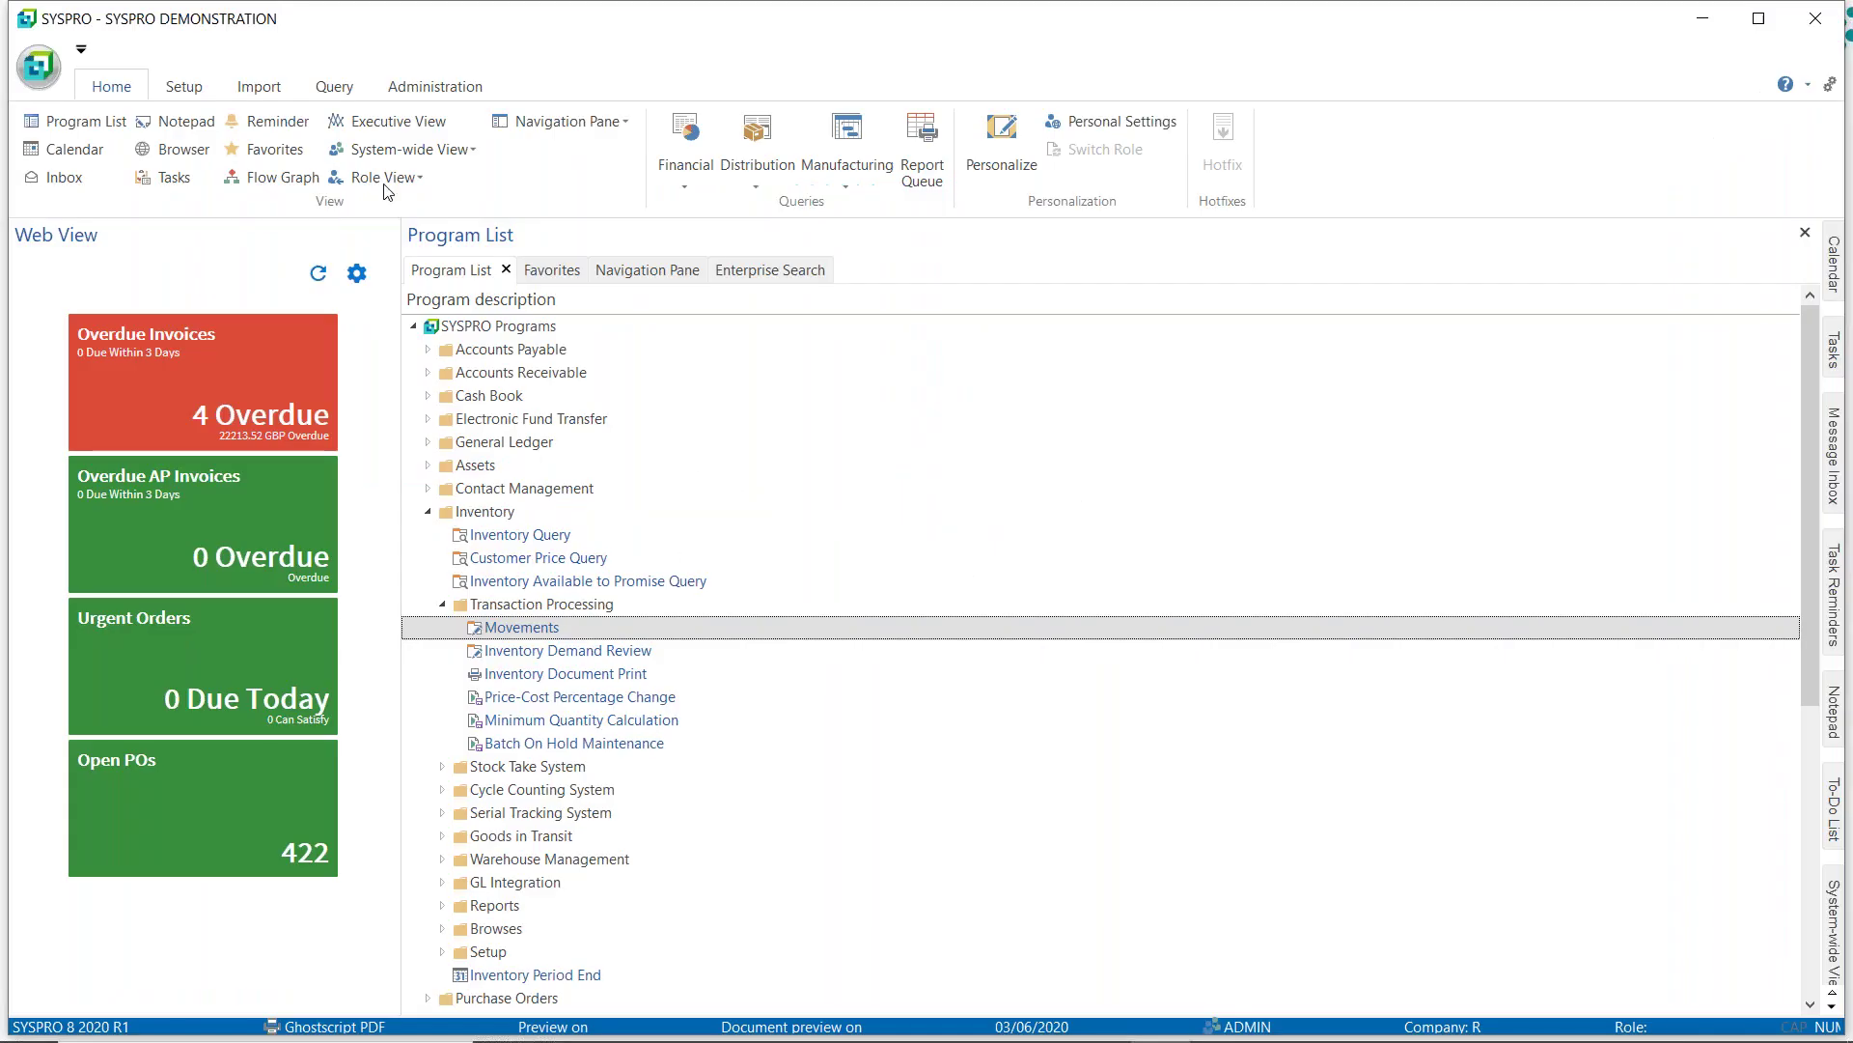
Check the Use Predictive Search option in System-wide Personalization and close the window without changes.
{"action": "left_click", "coordinate": [434, 87]}
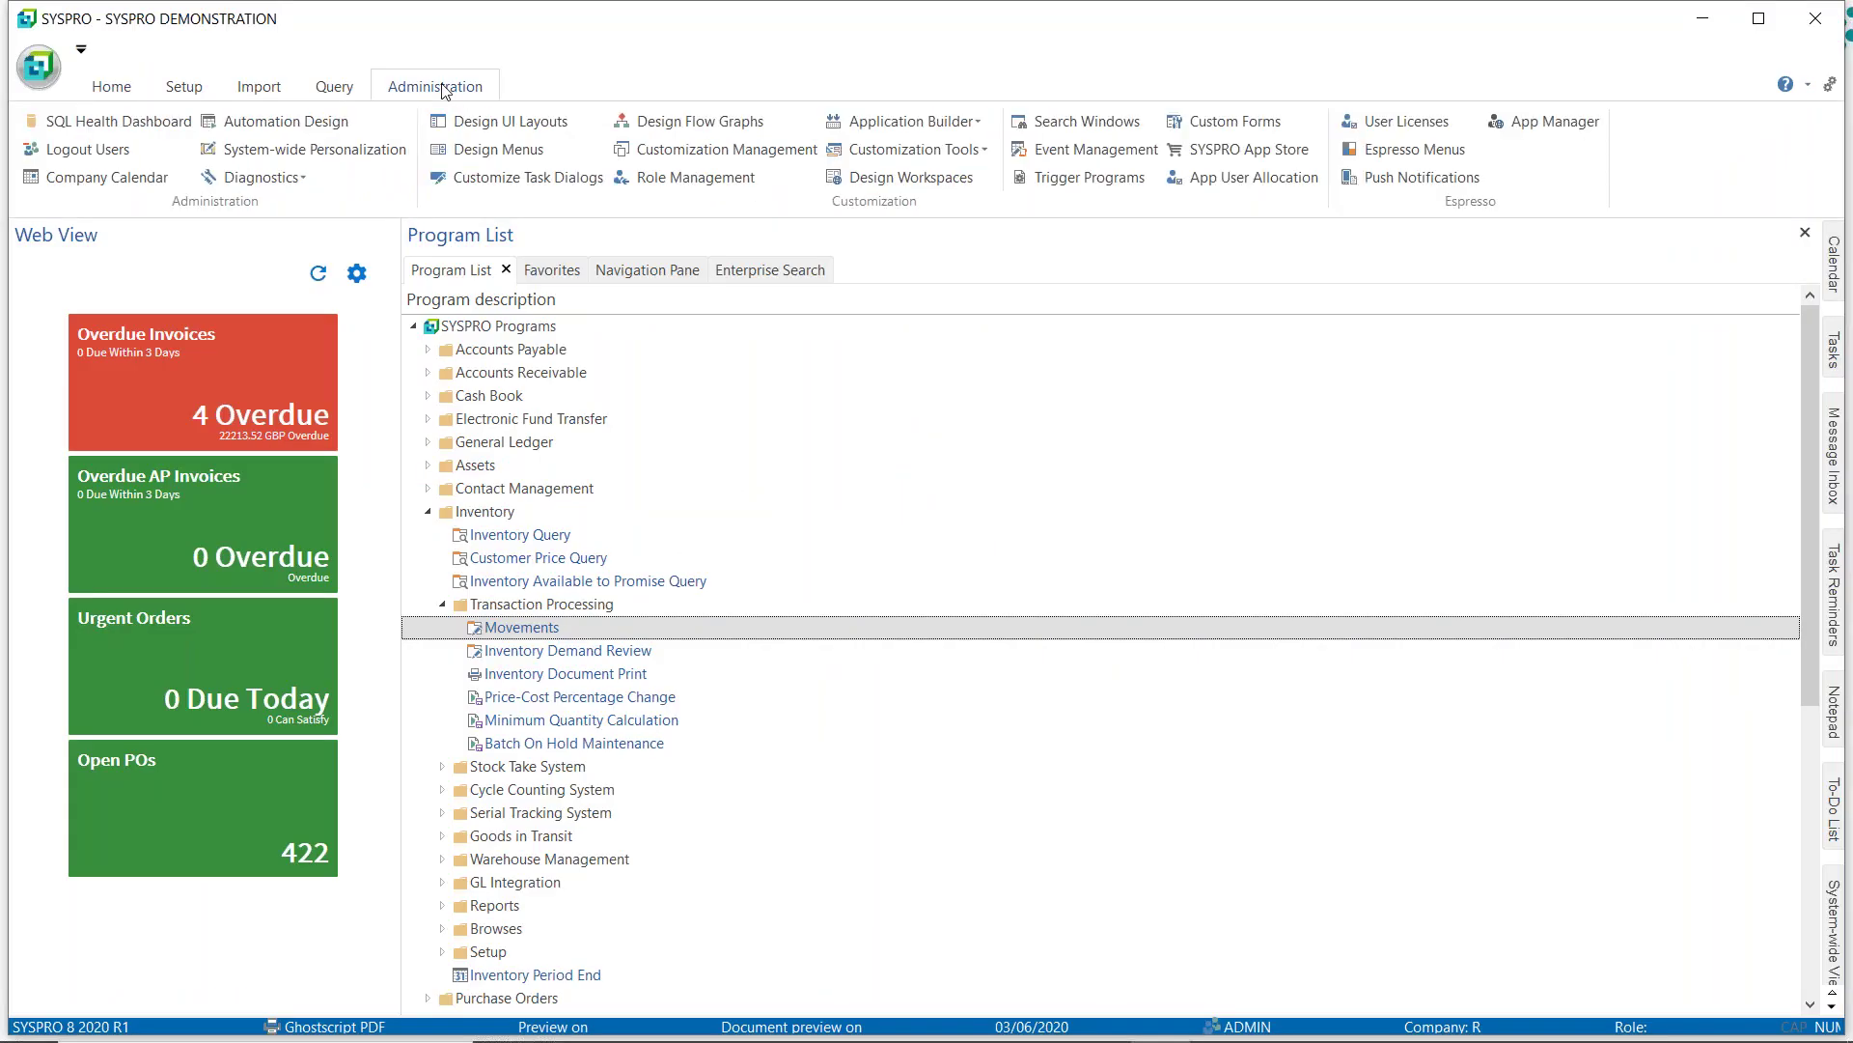
{"action": "left_click", "coordinate": [359, 148]}
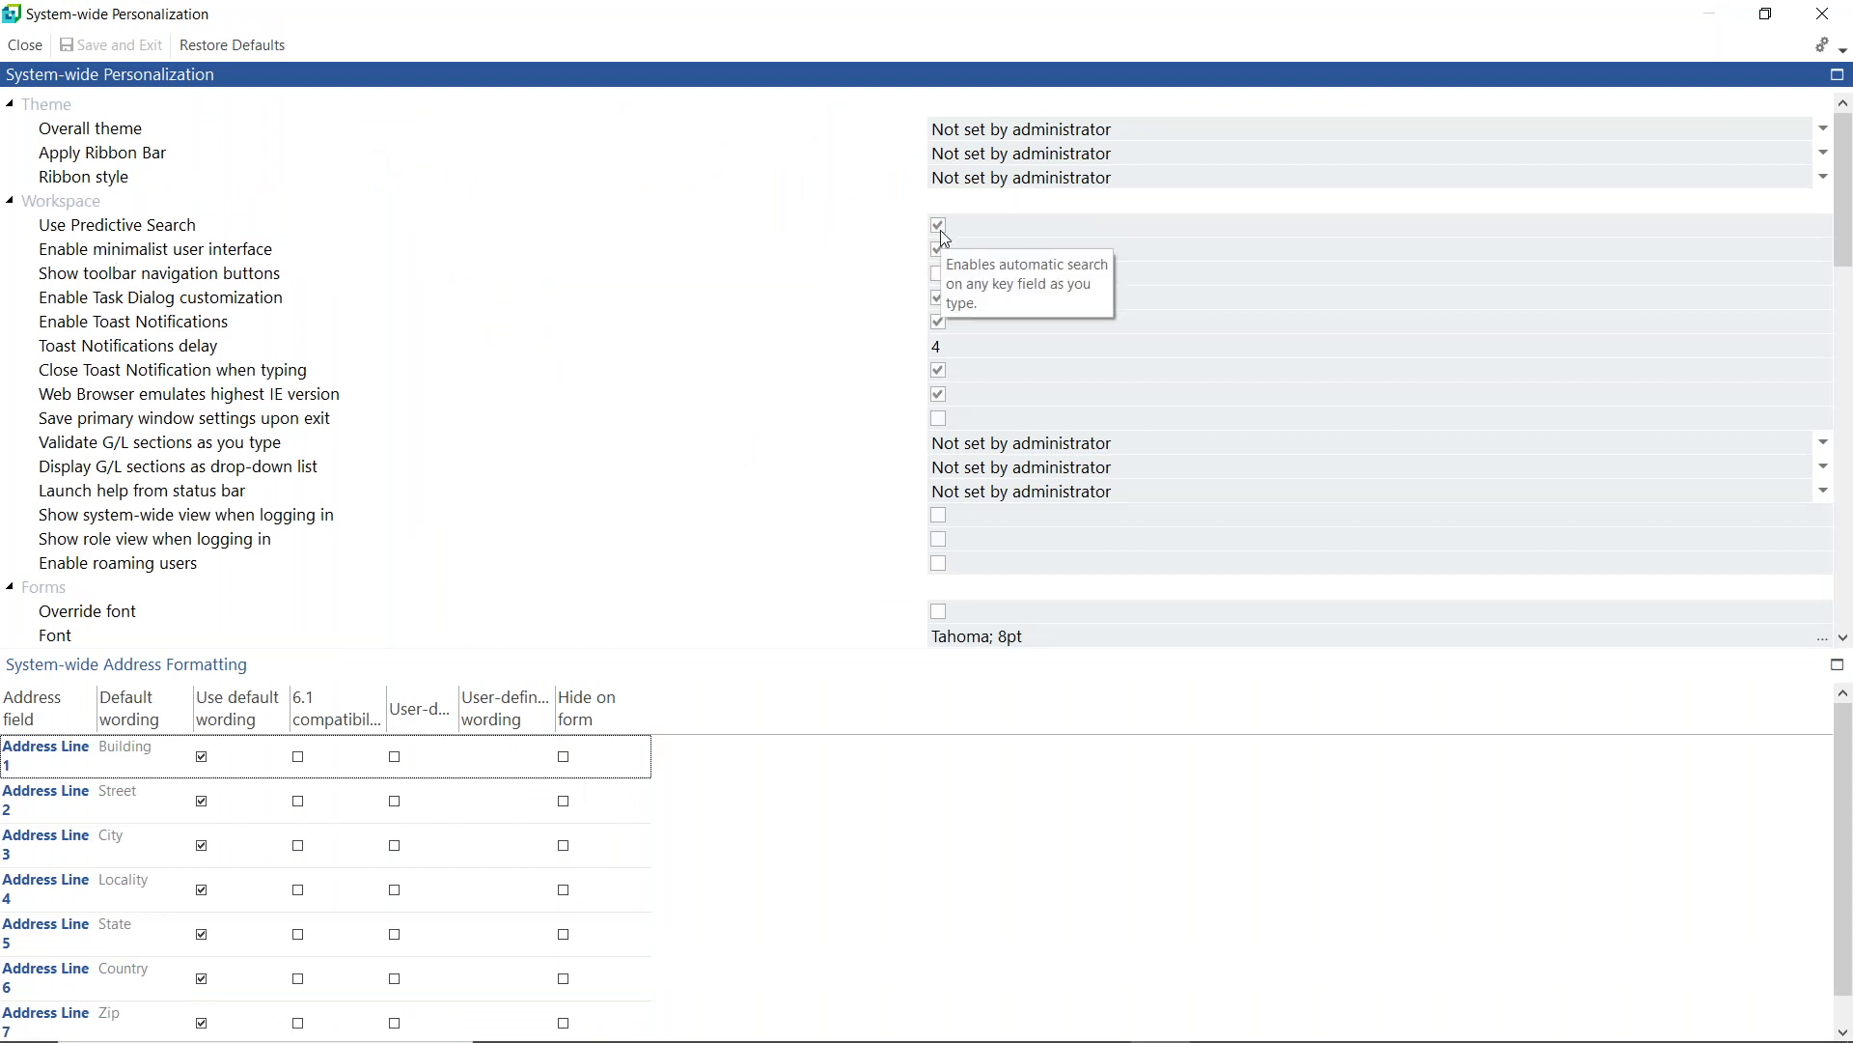
{"action": "left_click", "coordinate": [1823, 13]}
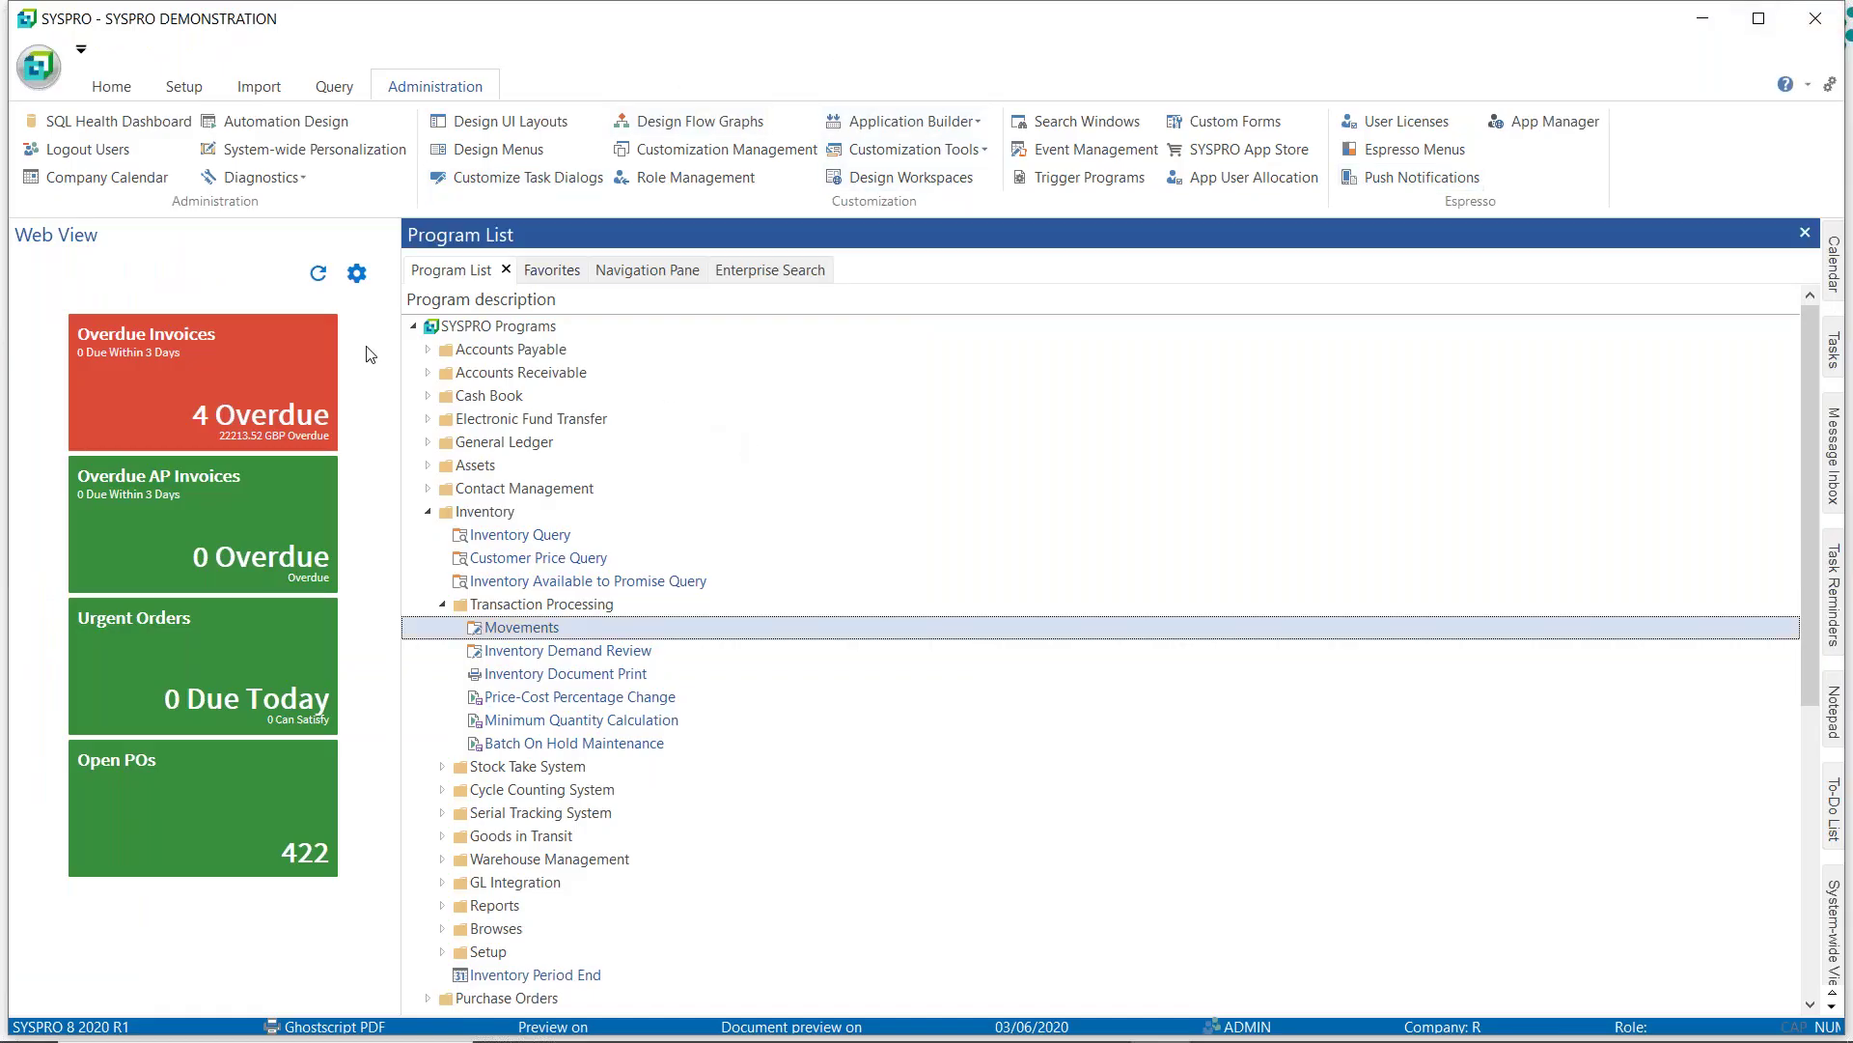
{"action": "left_click", "coordinate": [185, 87]}
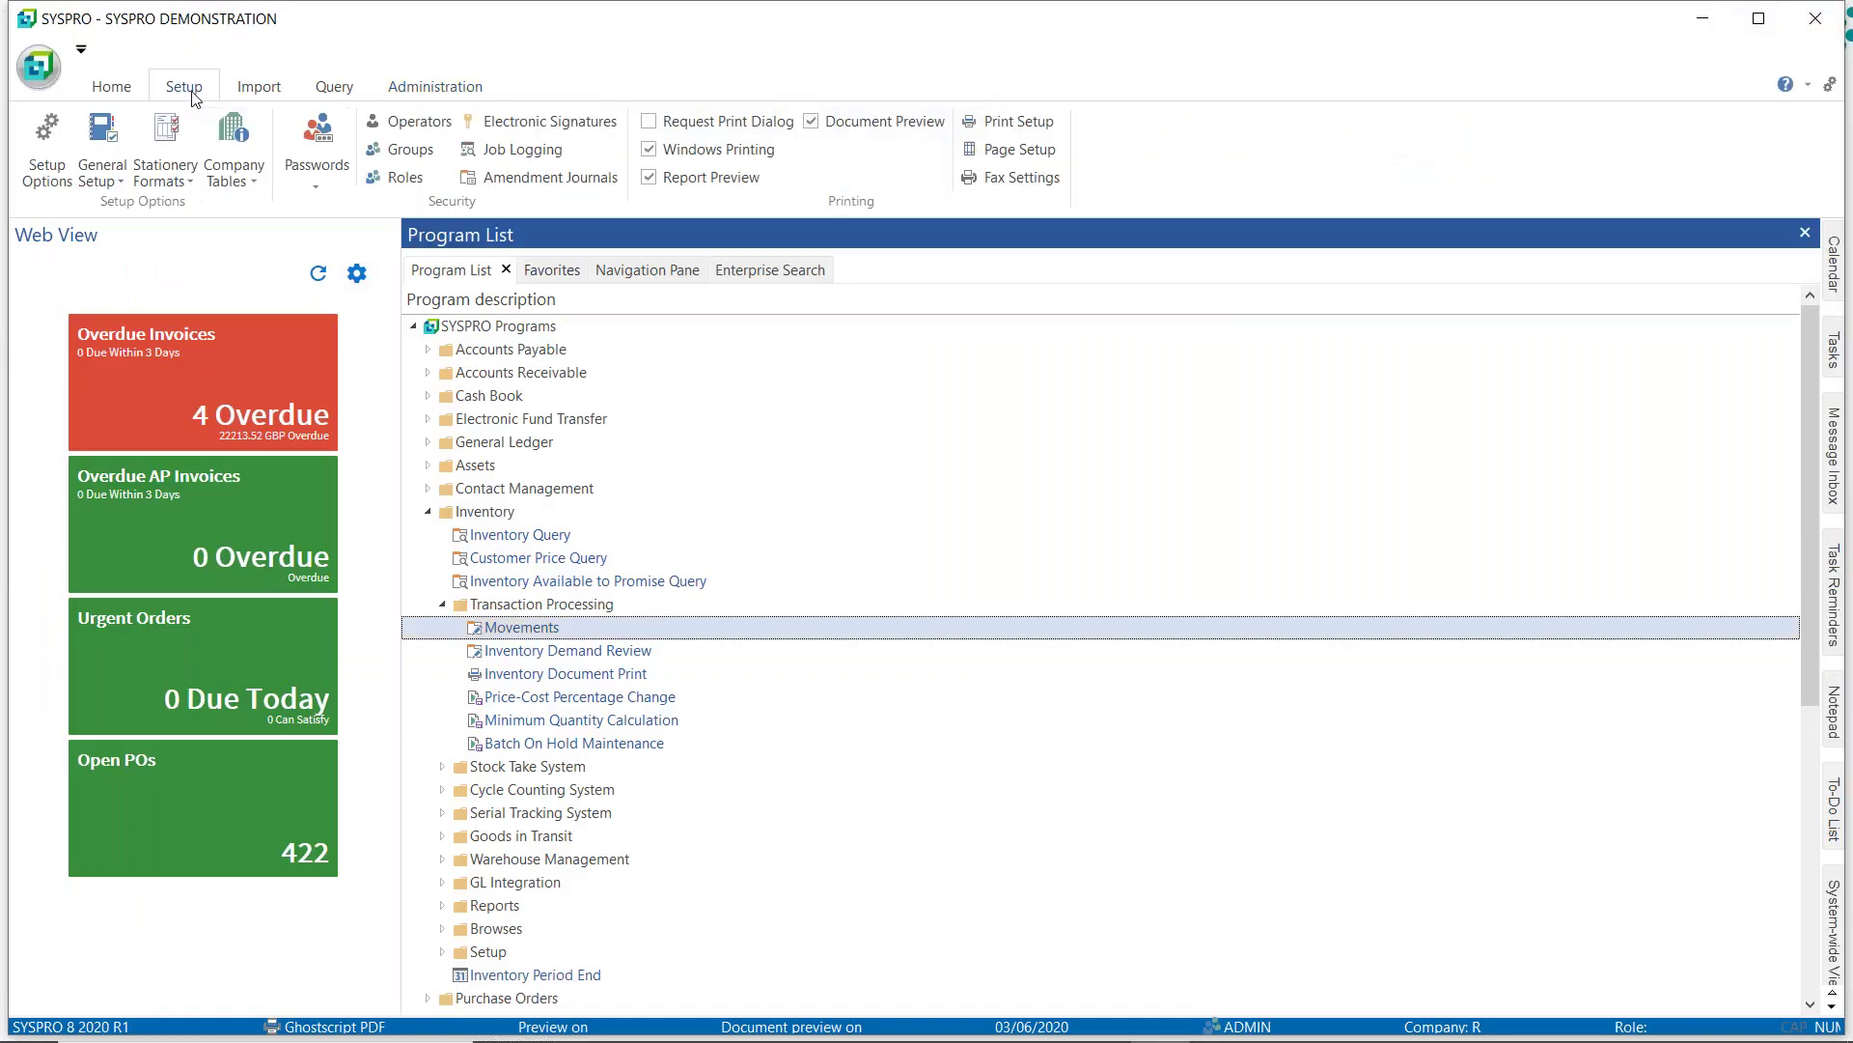
{"action": "left_click", "coordinate": [119, 148]}
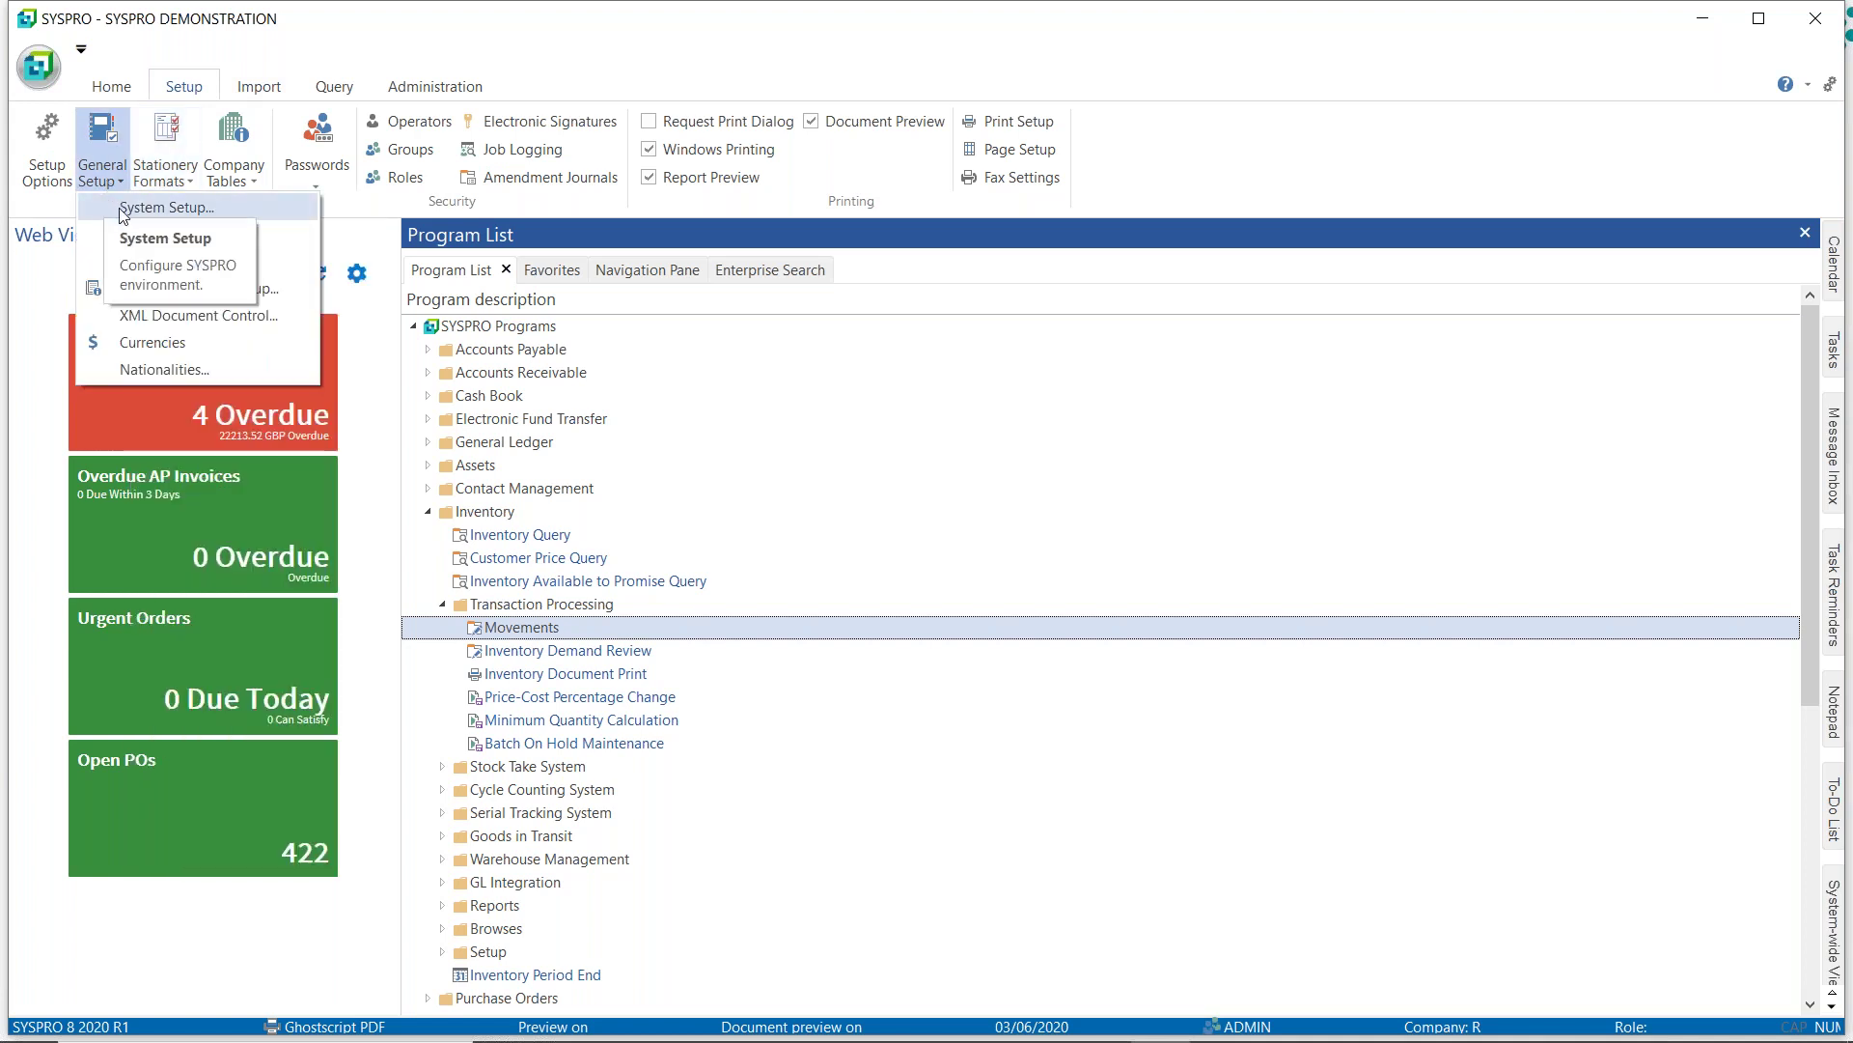
{"action": "left_click", "coordinate": [110, 177]}
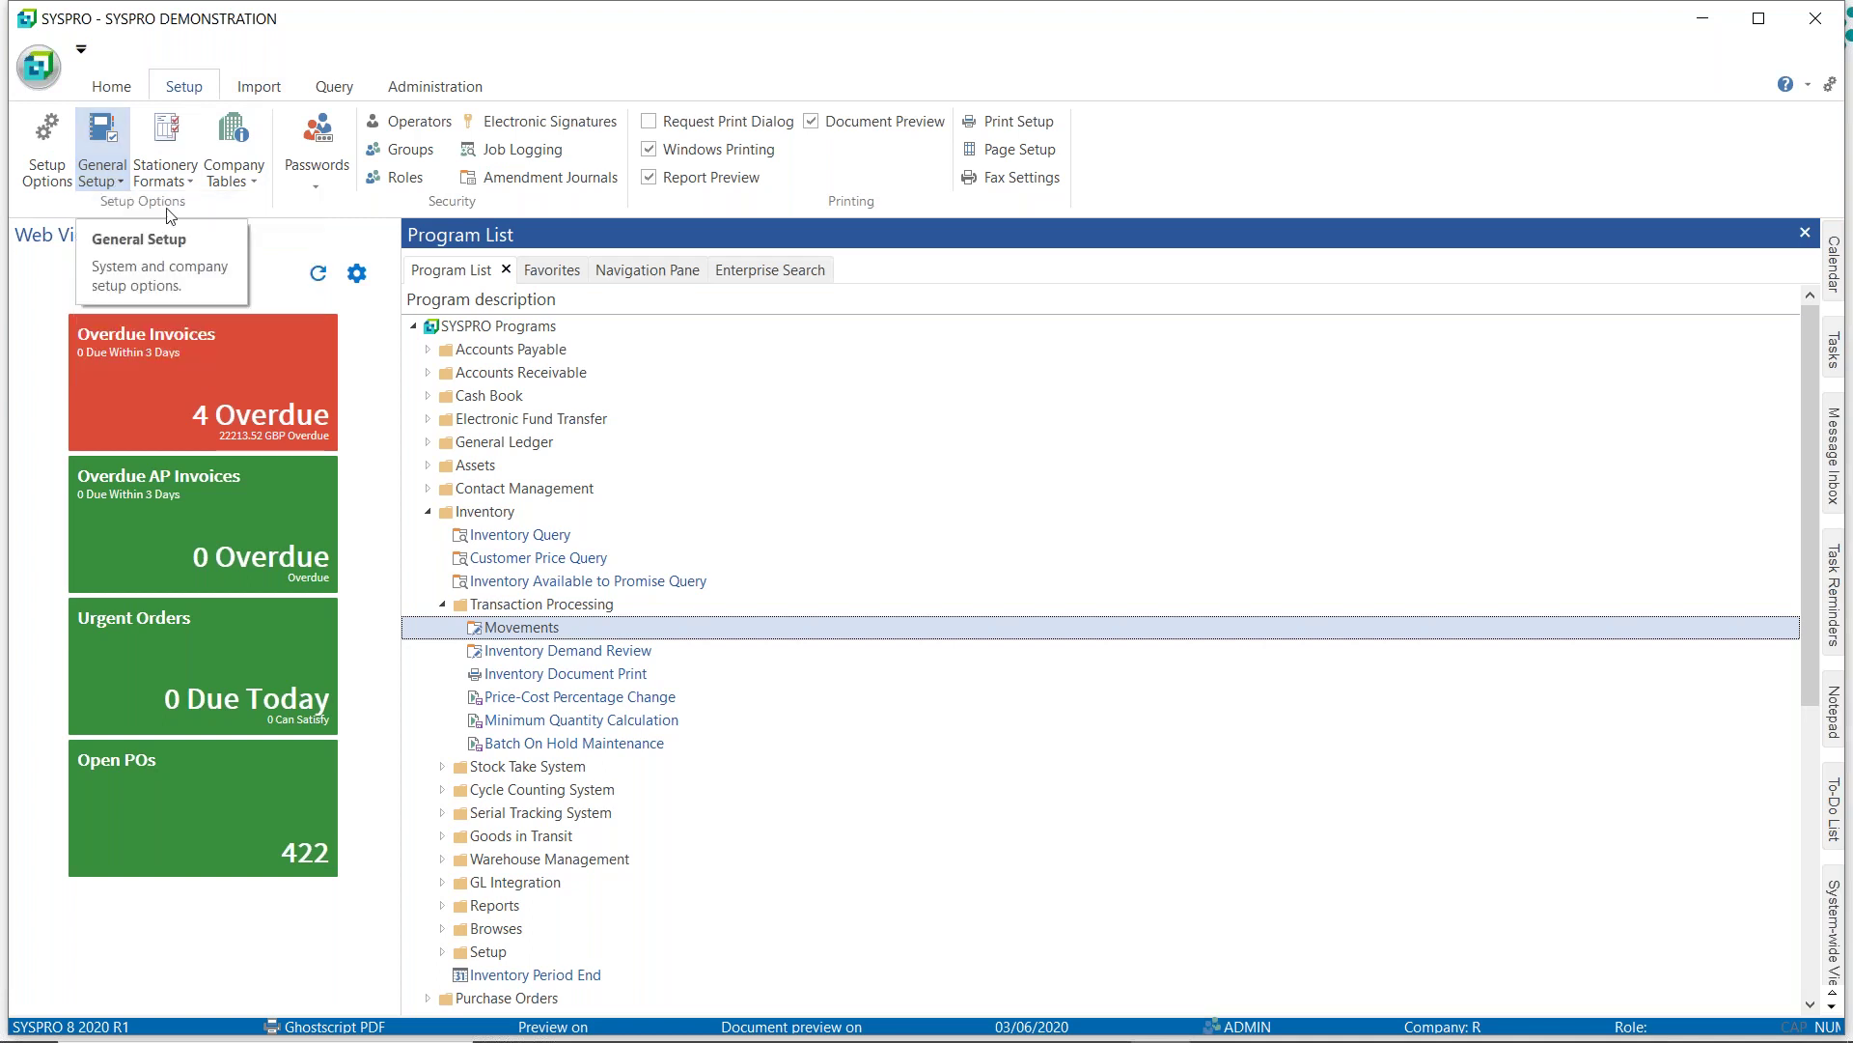
Open Inventory Query and run predictive searches on the stock code for "bike" and "A100".
{"action": "left_click", "coordinate": [507, 541]}
{"action": "double_click", "coordinate": [507, 539]}
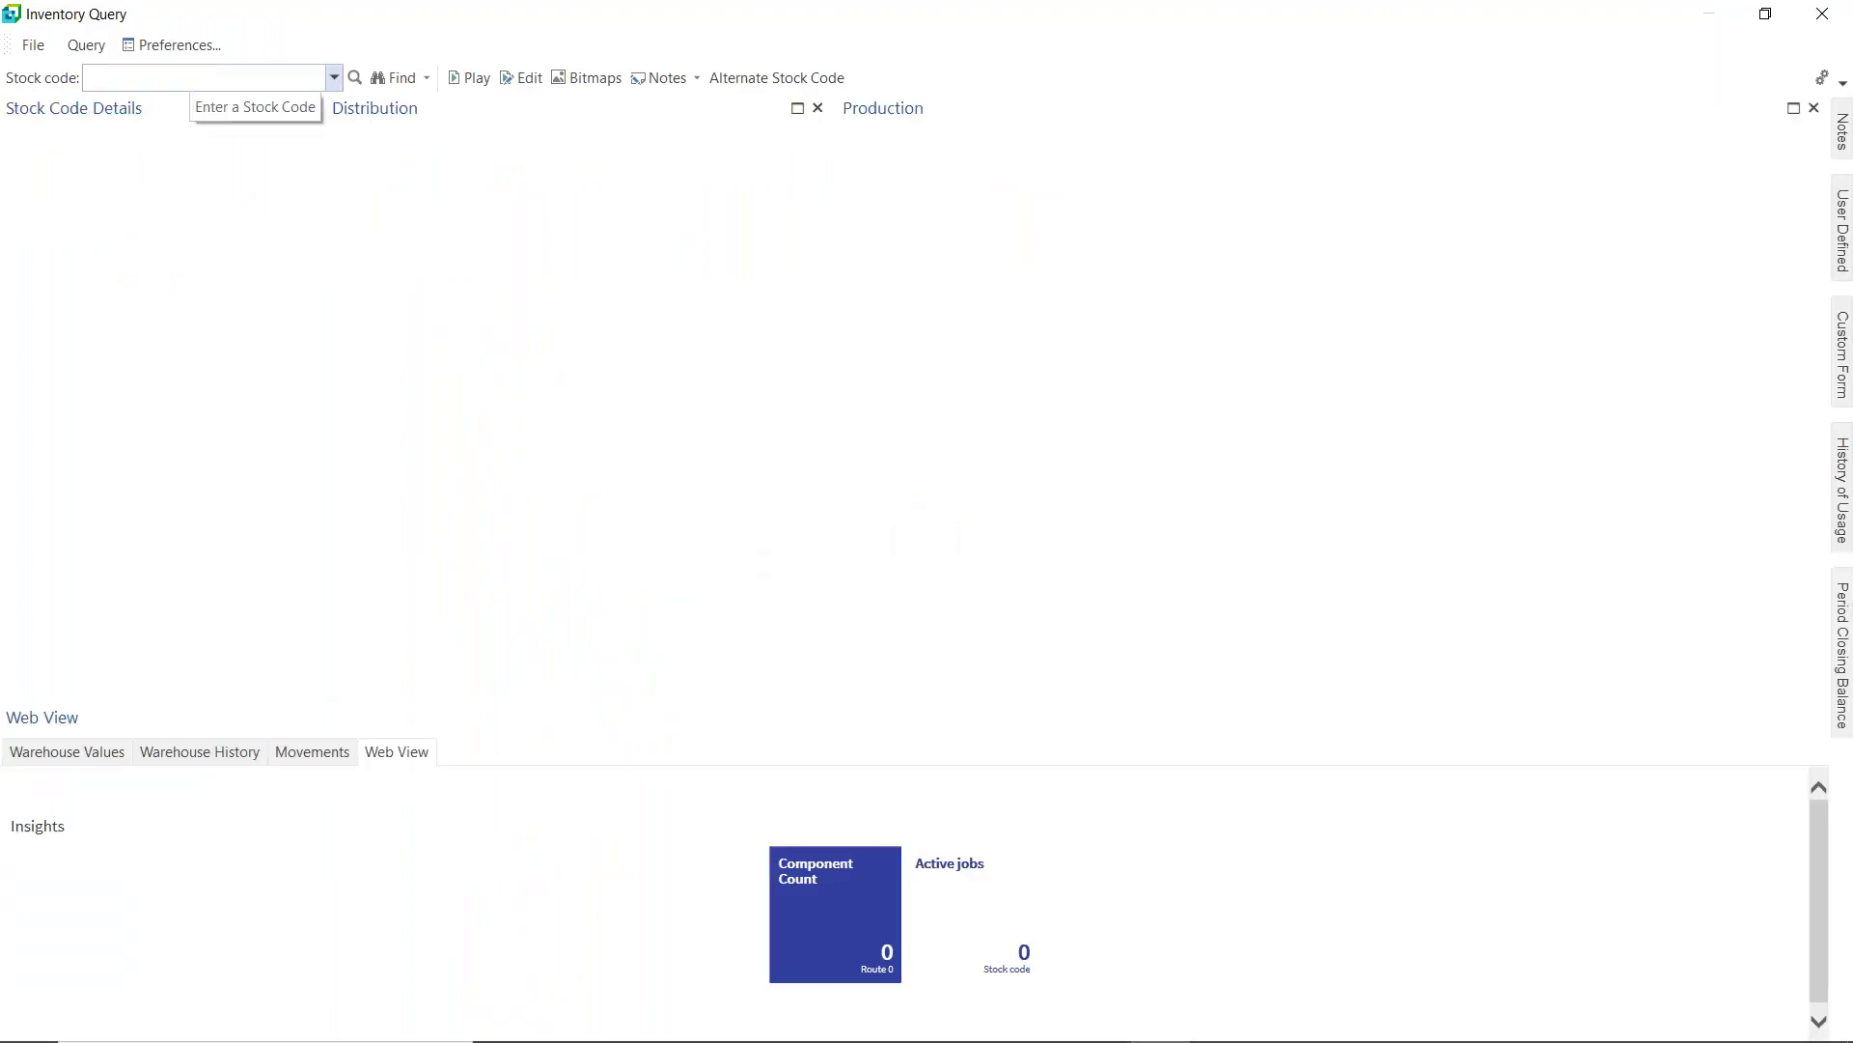
{"action": "type", "text": "b"}
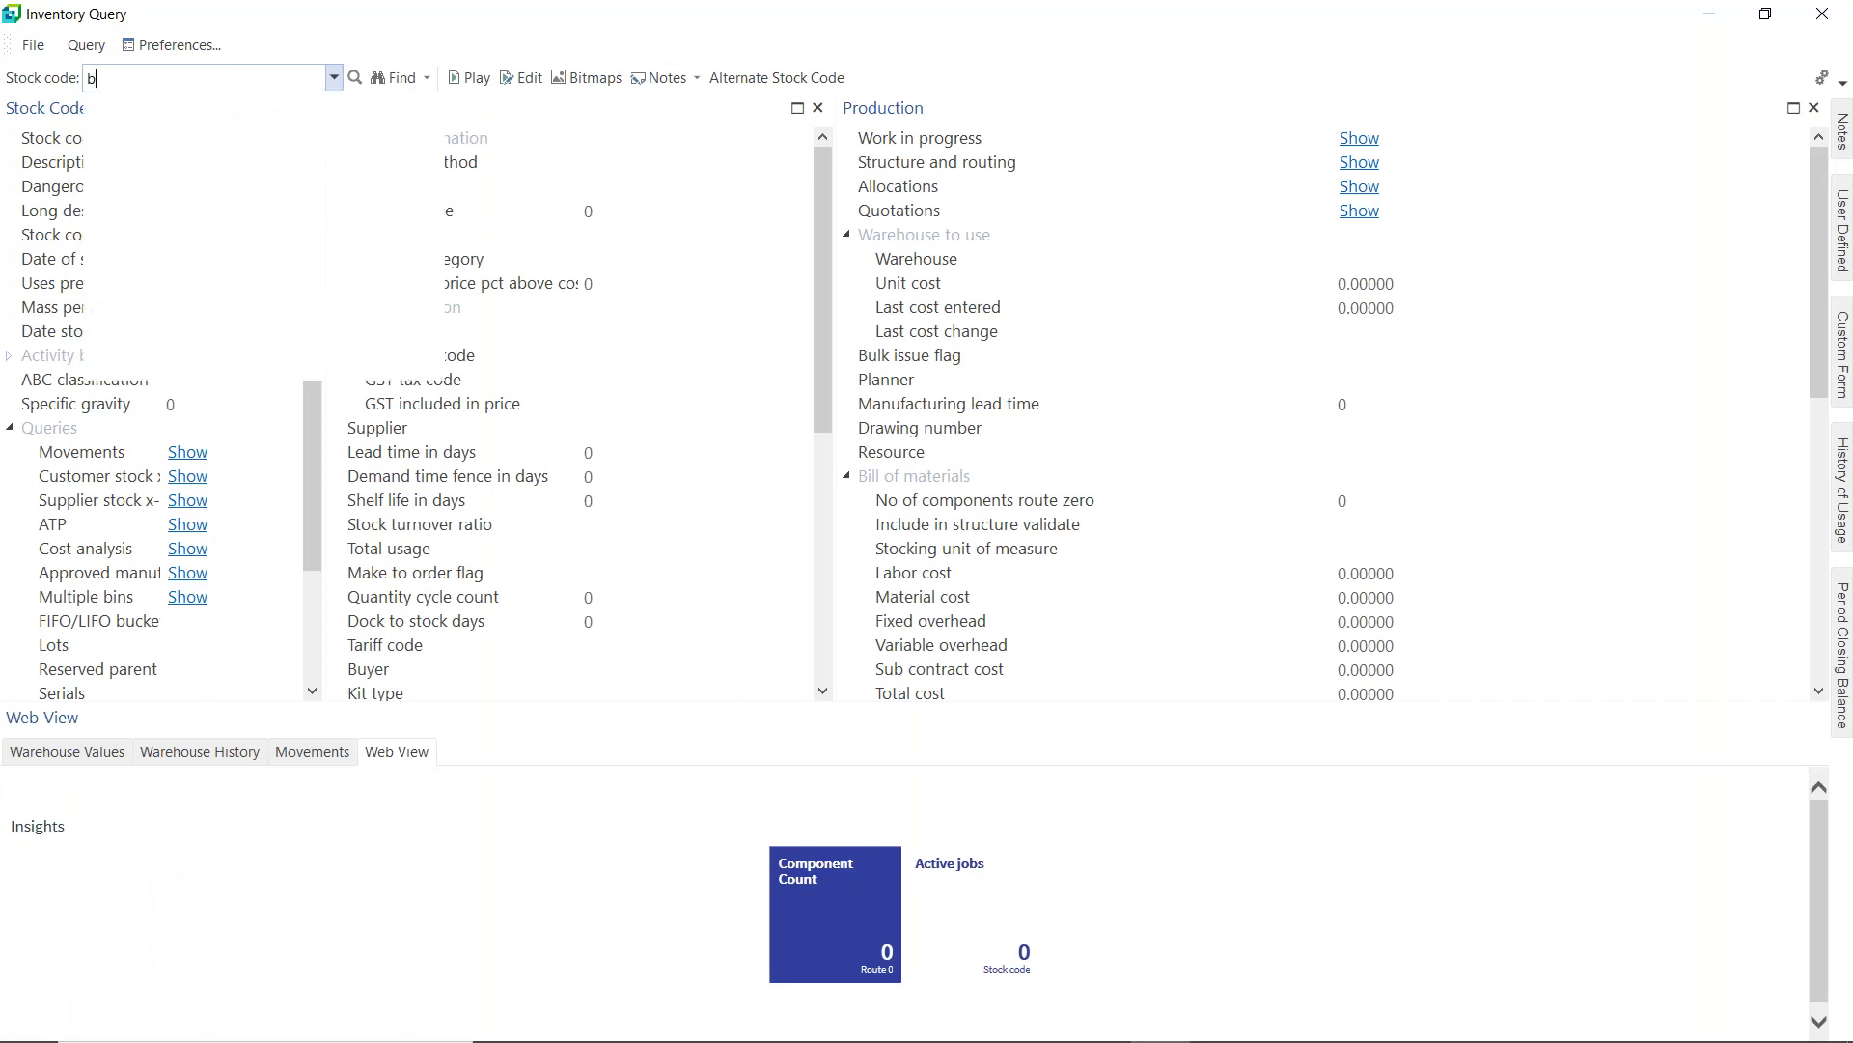
{"action": "type", "text": "ike"}
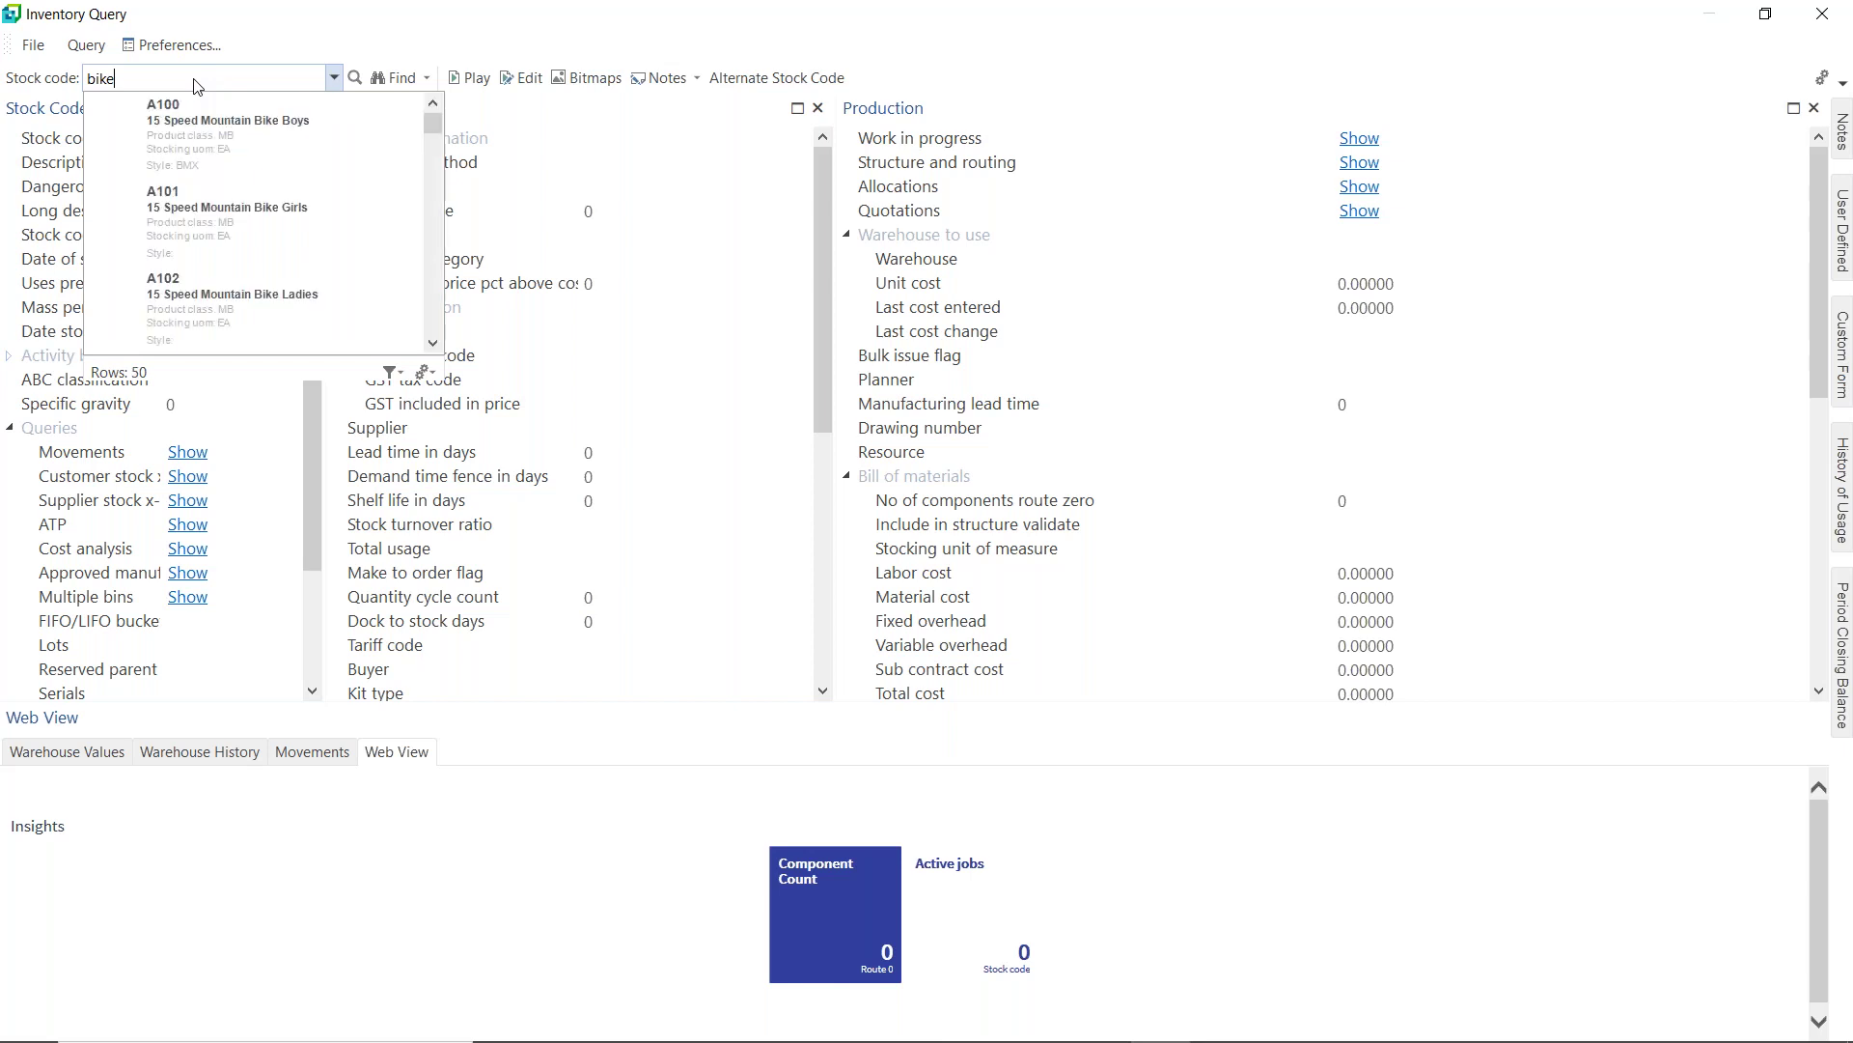
{"action": "type", "text": "A100"}
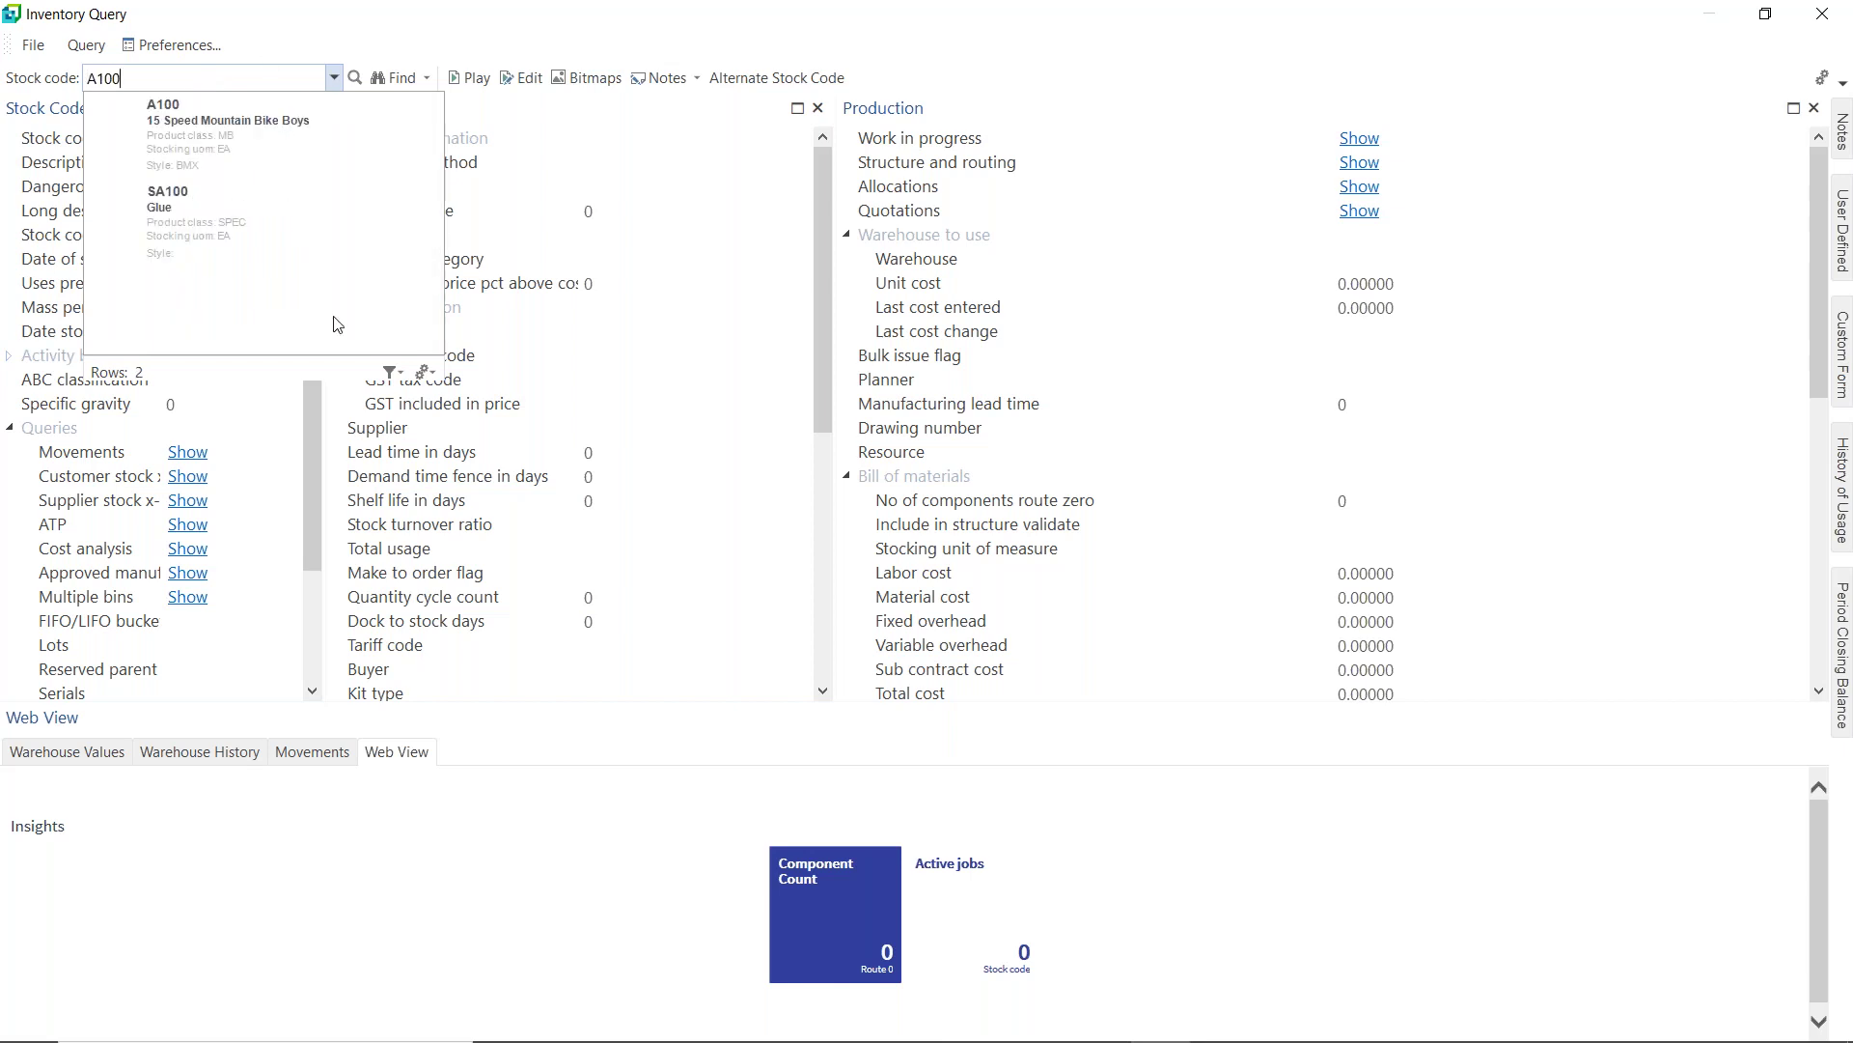
Open the predictive search configuration and select the Default search for Stock code in the SYSTEM folder.
{"action": "left_click", "coordinate": [424, 374]}
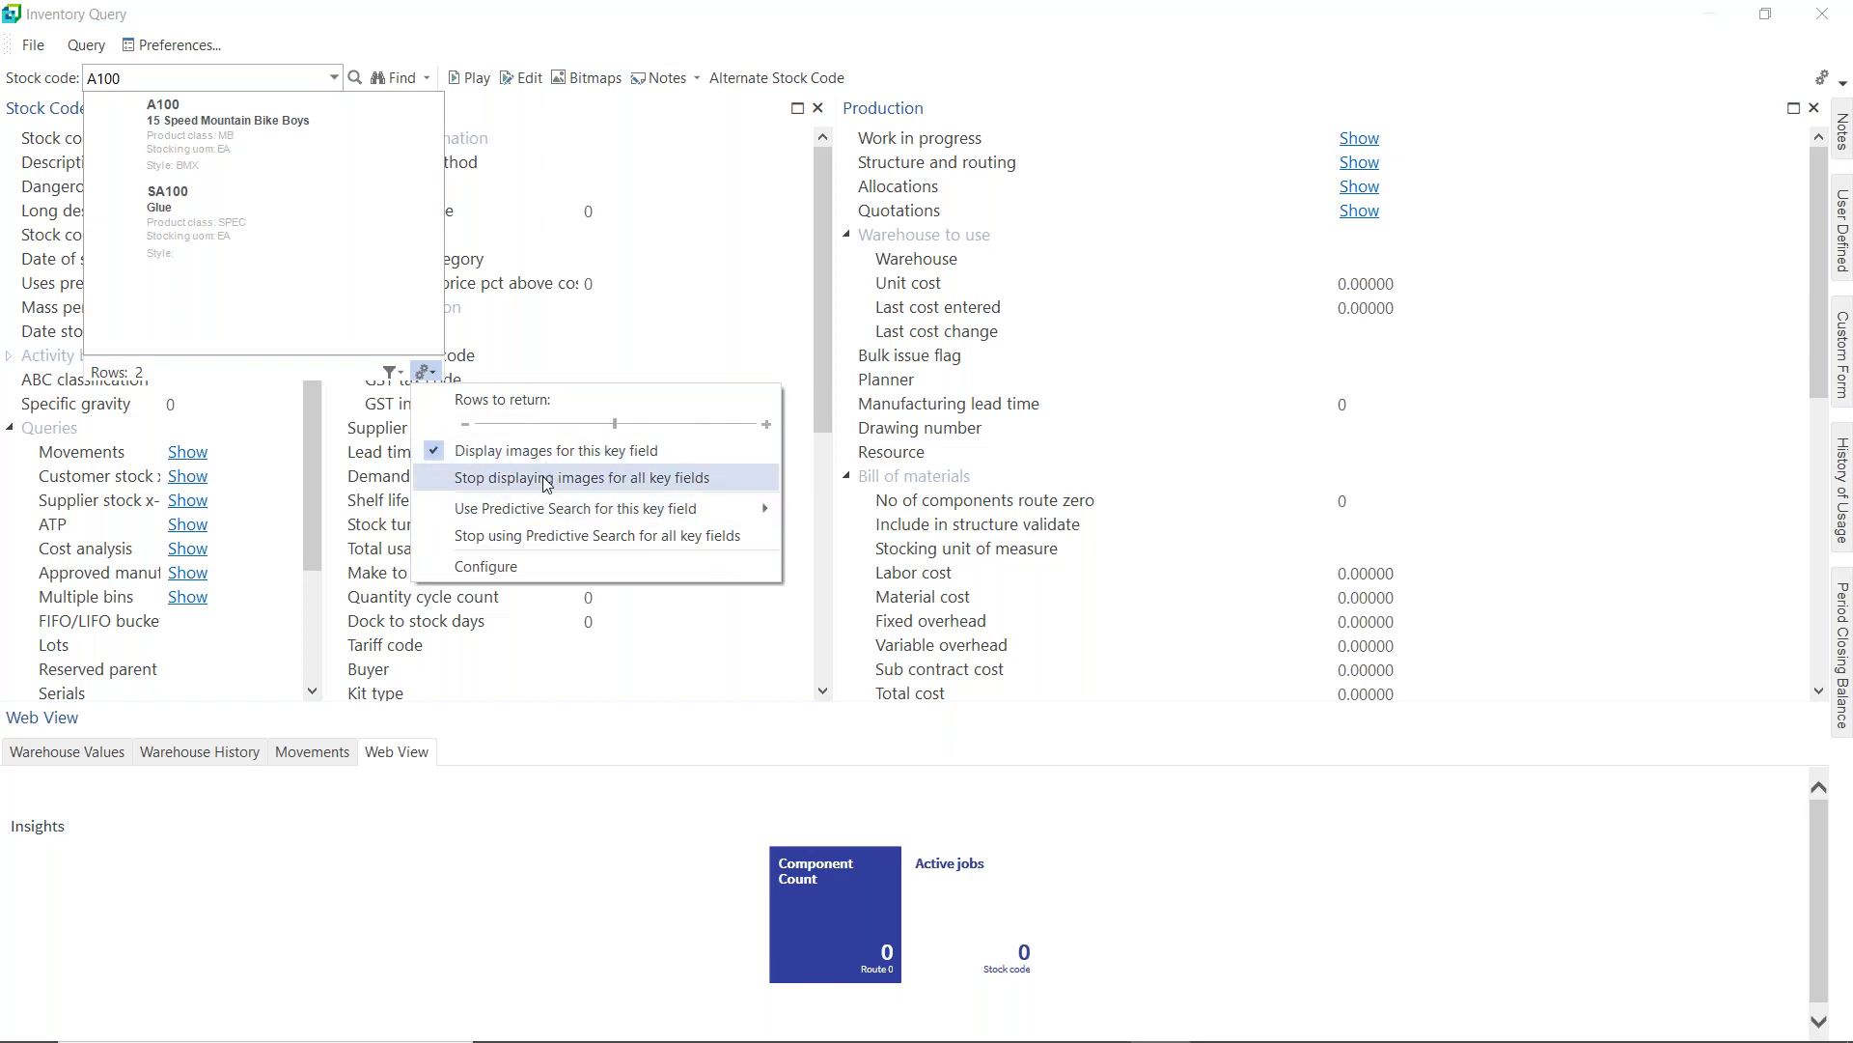
{"action": "left_click", "coordinate": [501, 570]}
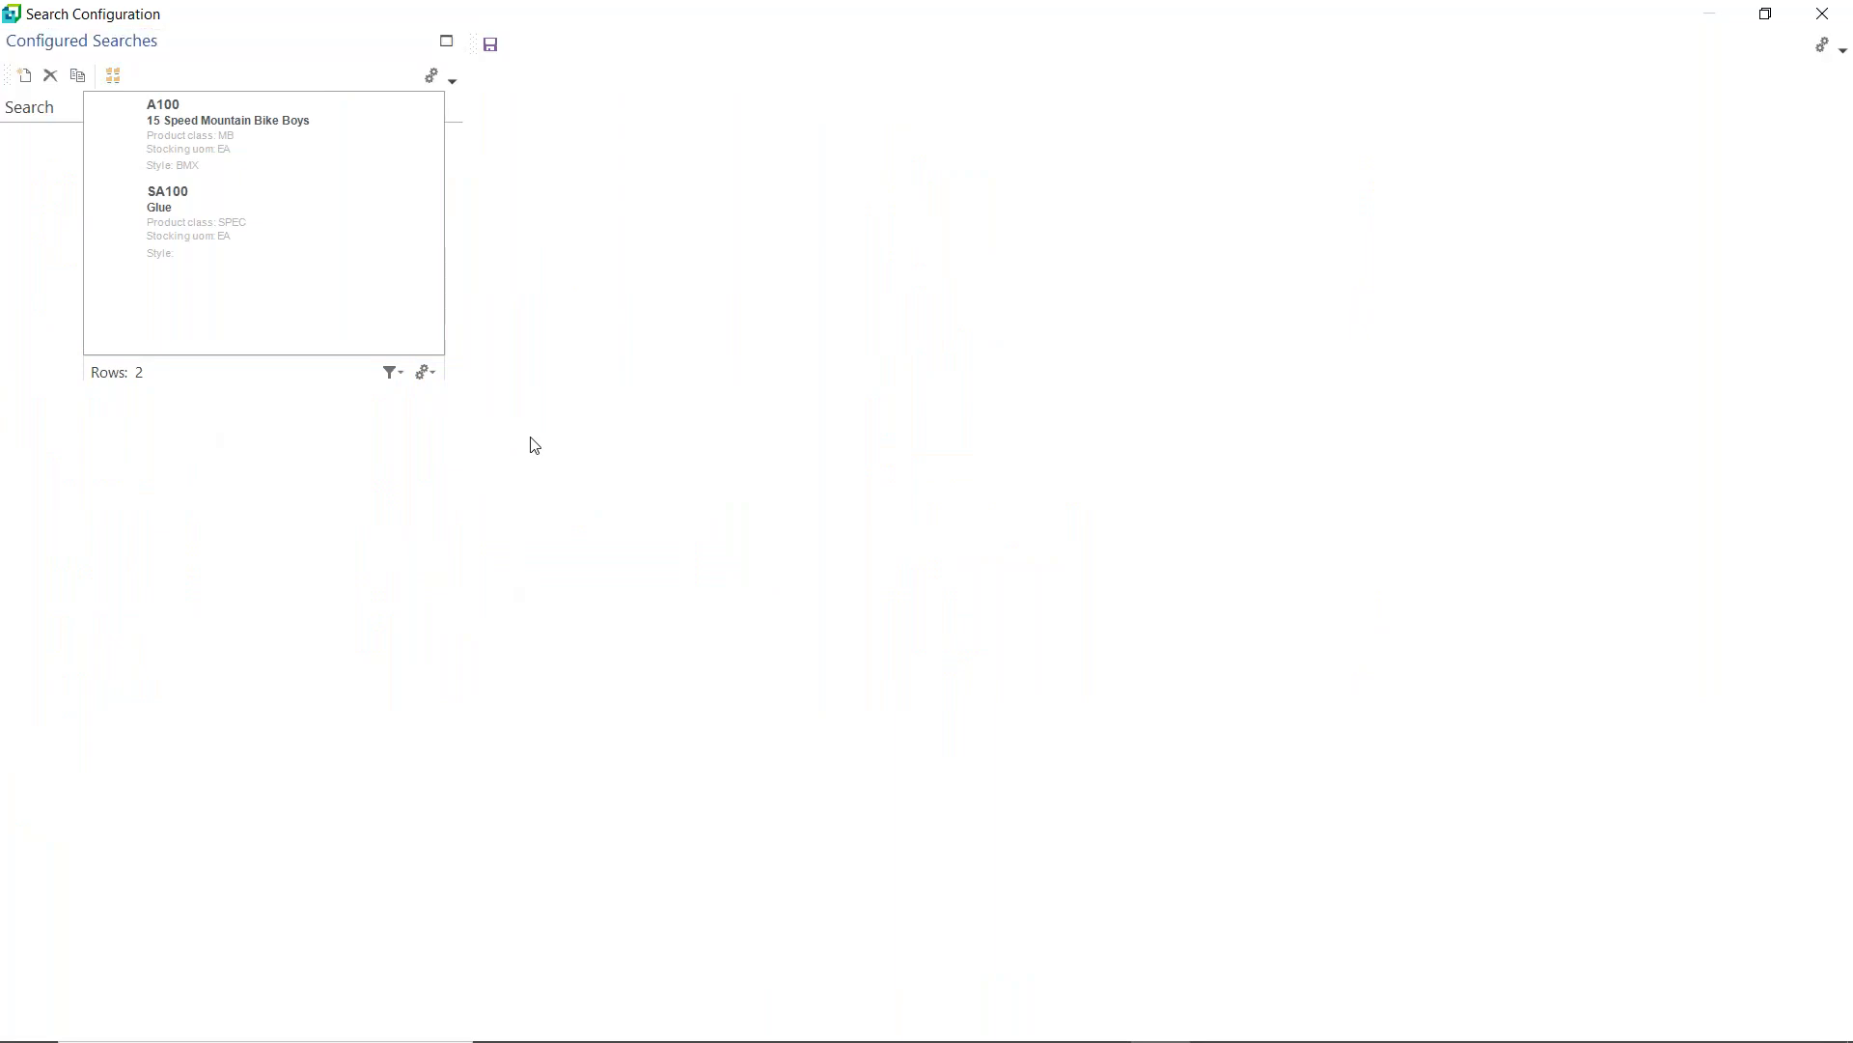
{"action": "double_click", "coordinate": [53, 205]}
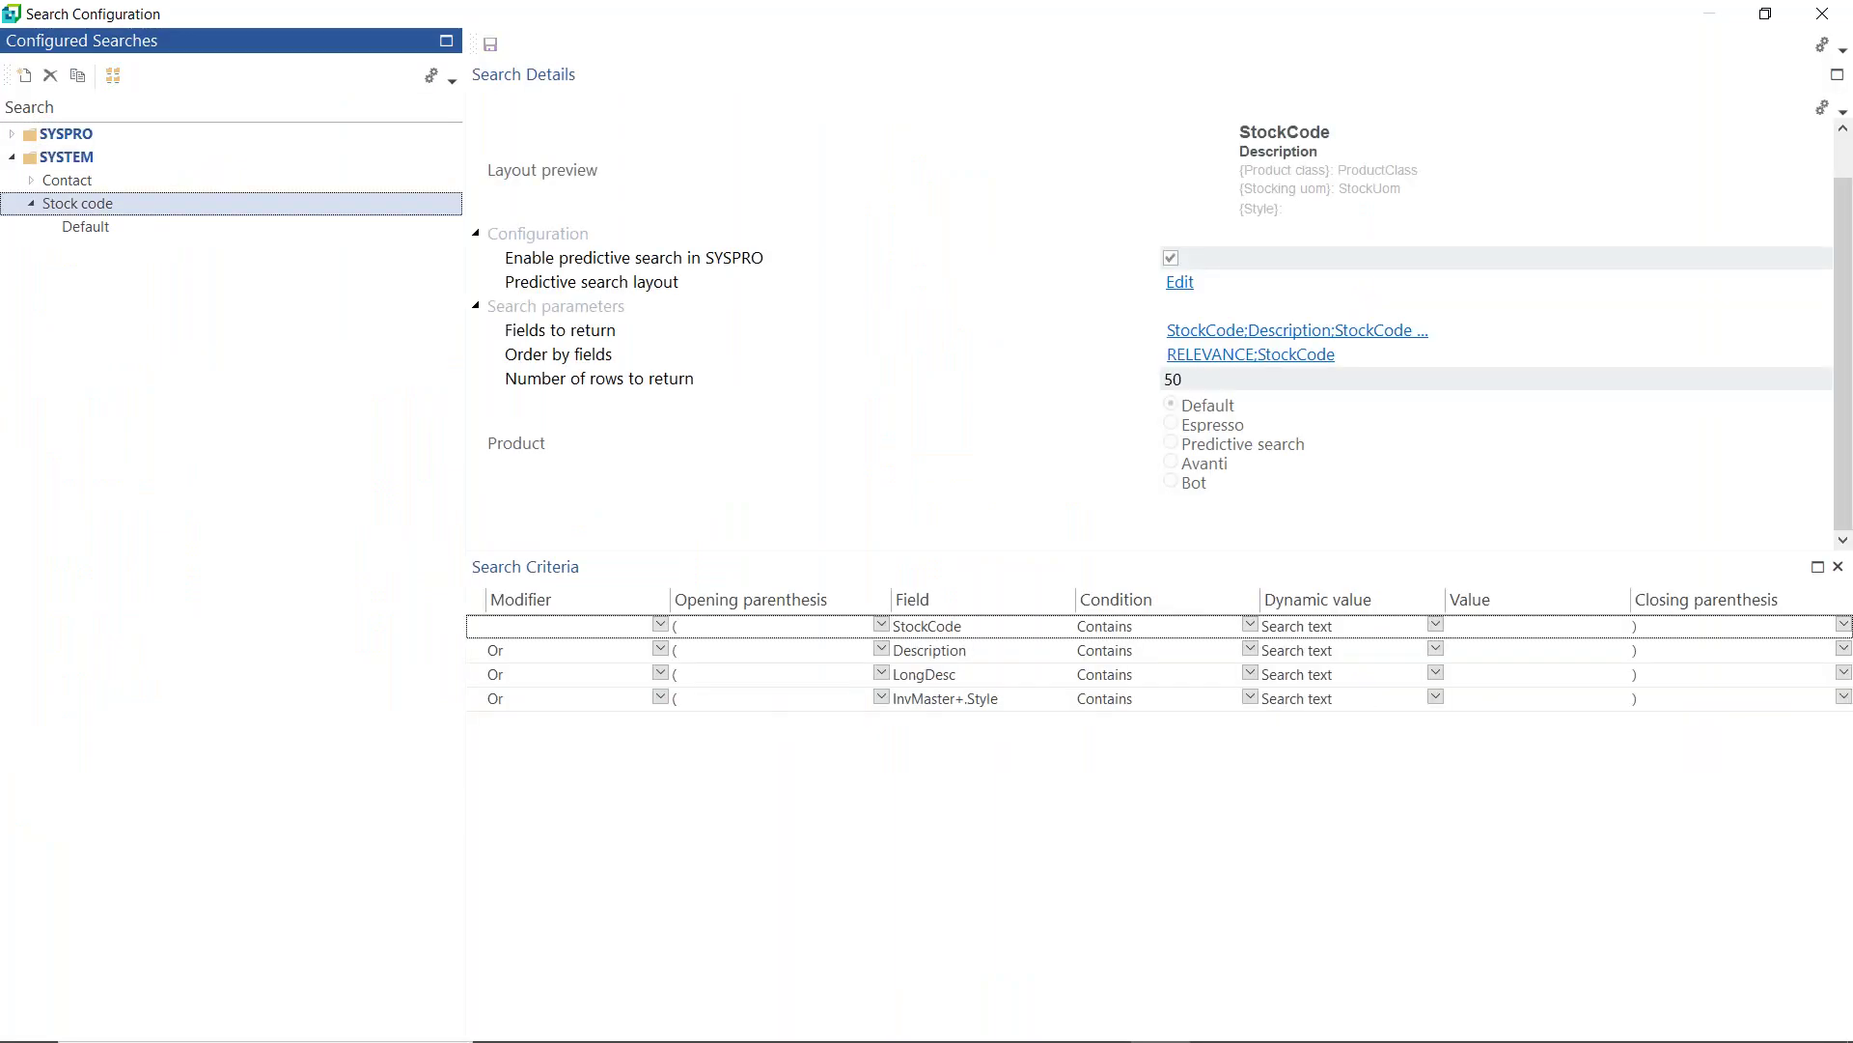
{"action": "left_click", "coordinate": [80, 230]}
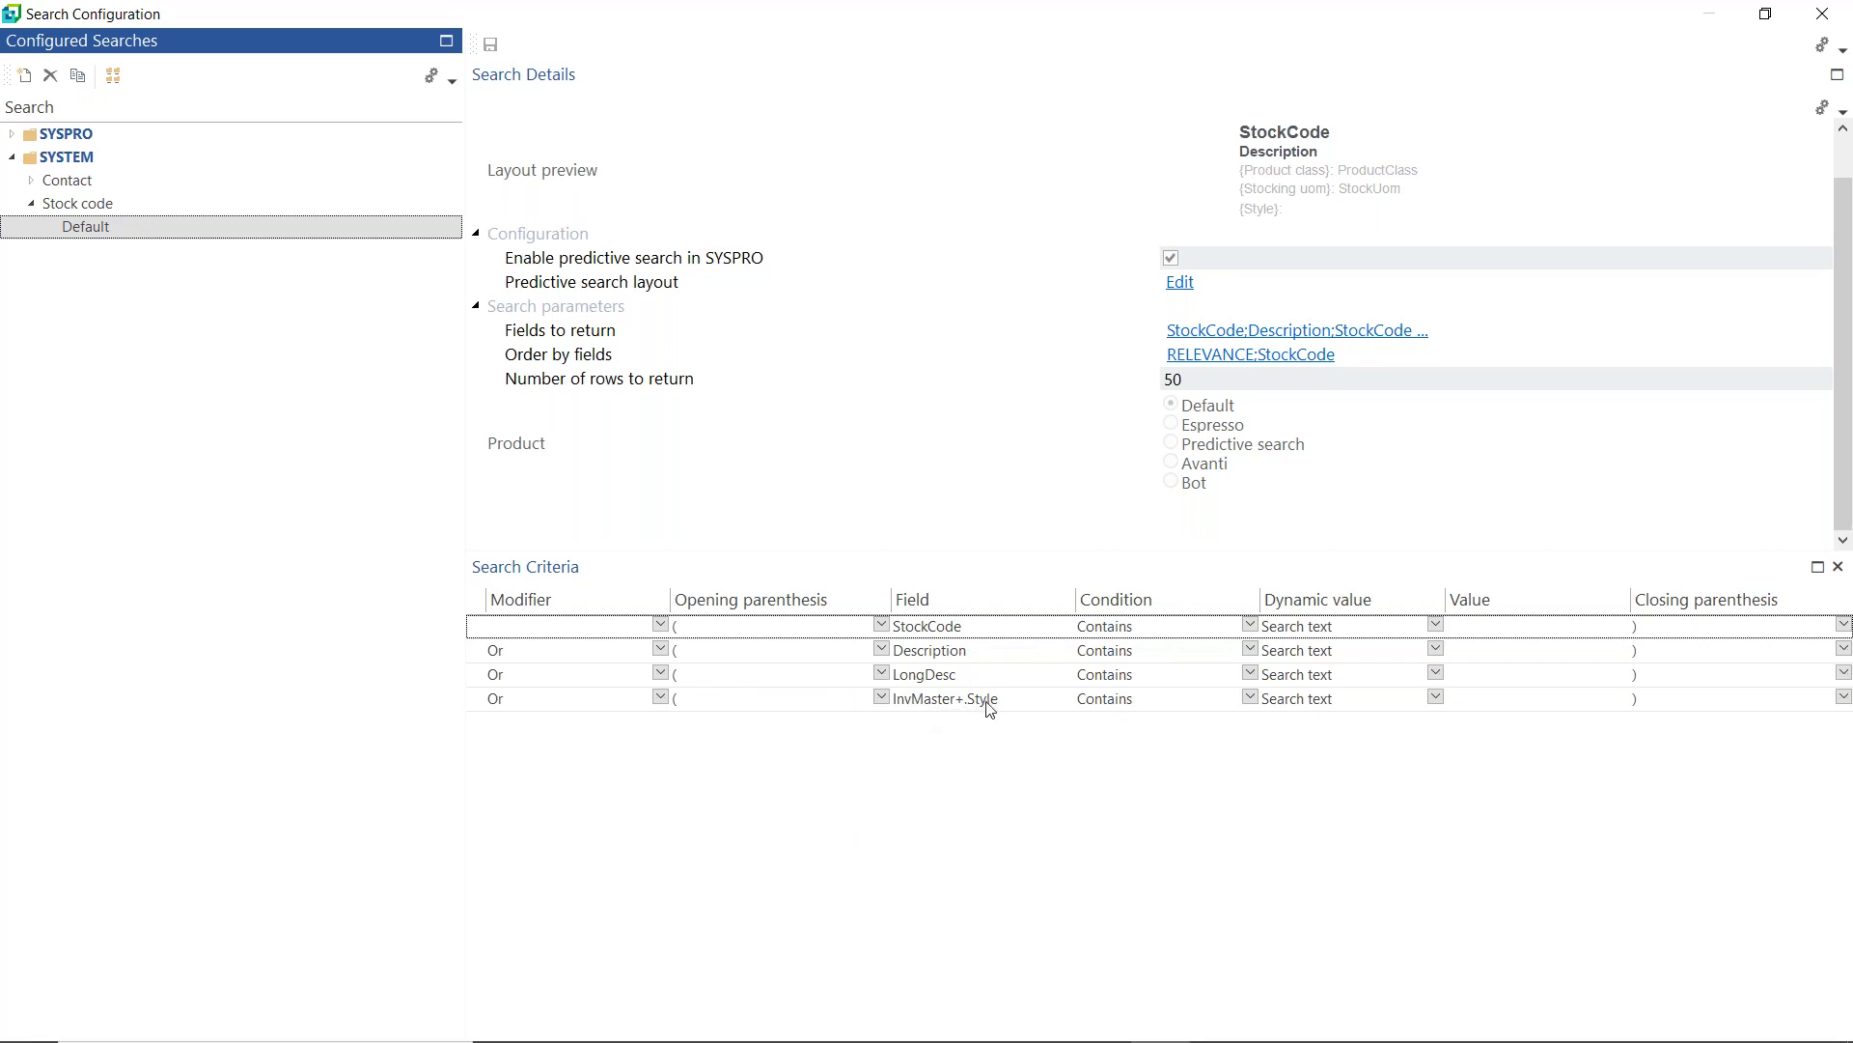
Add a search criteria row below InvMaster+.Style with the modifier Or and a single opening parenthesis.
{"action": "left_click", "coordinate": [882, 730]}
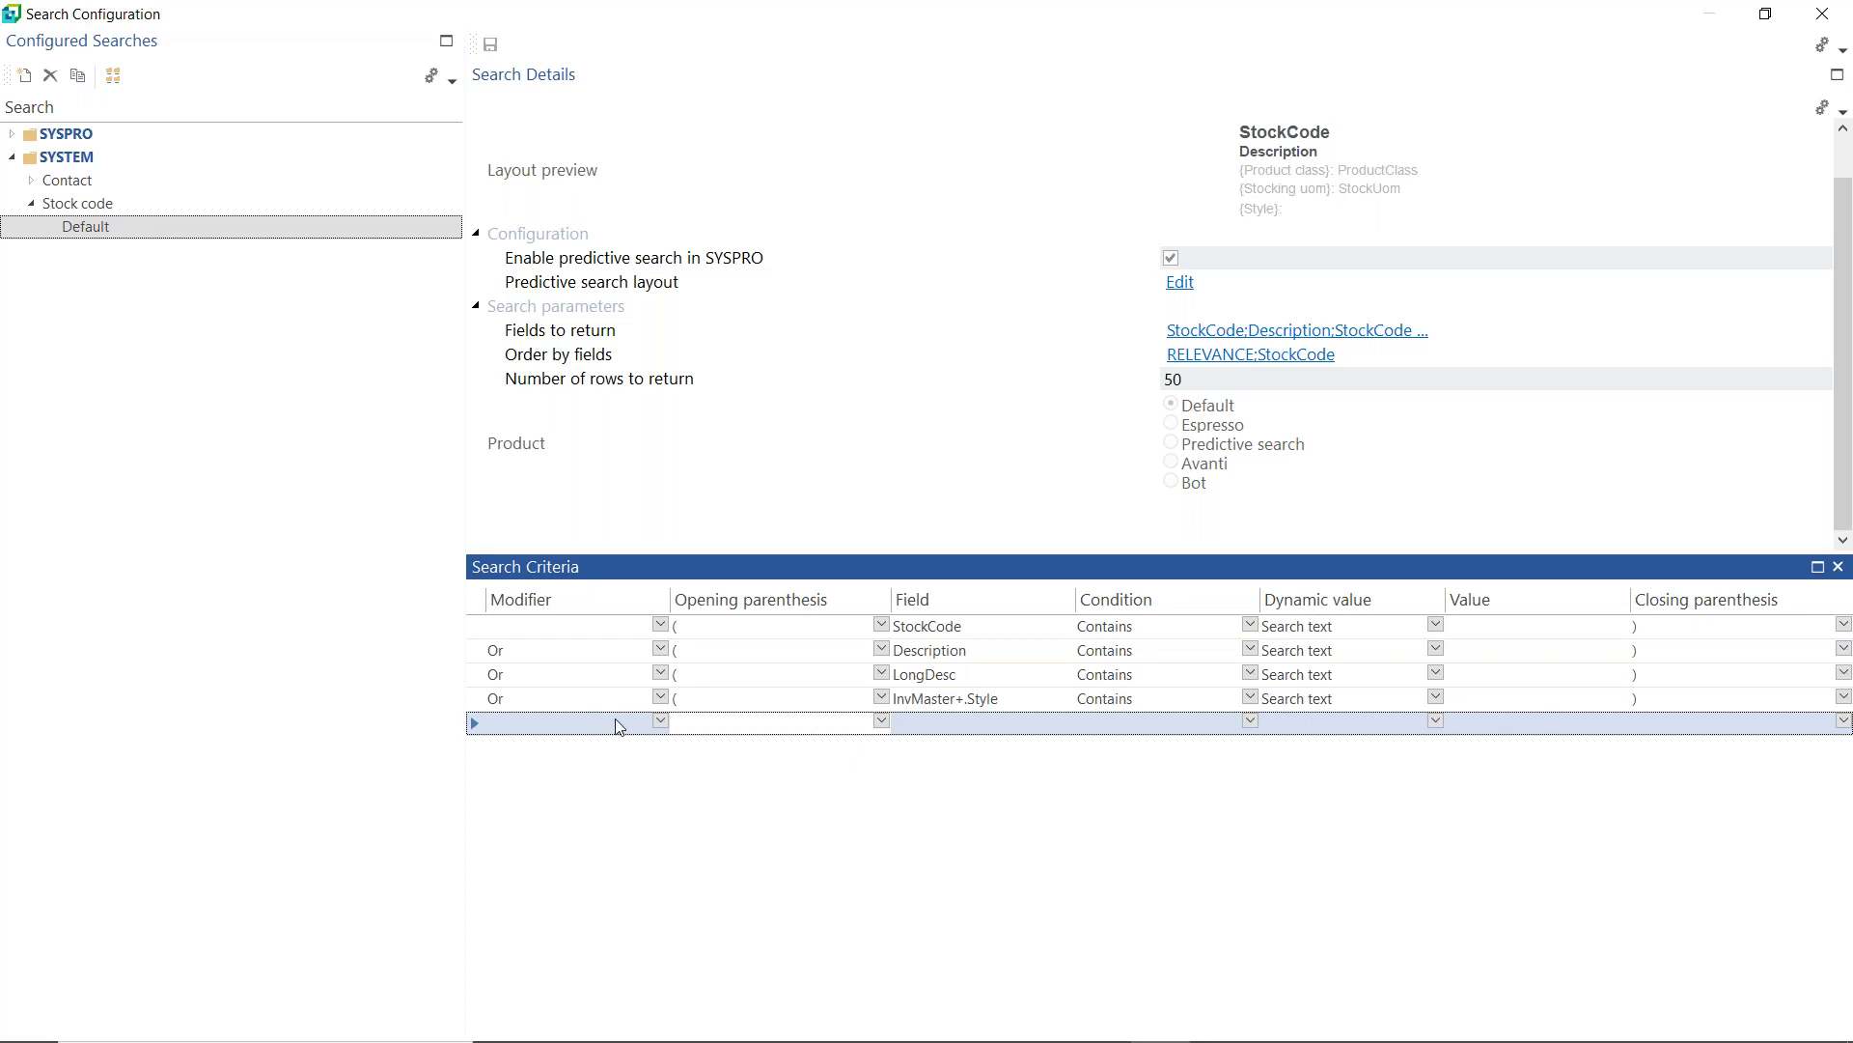
{"action": "left_click", "coordinate": [656, 726]}
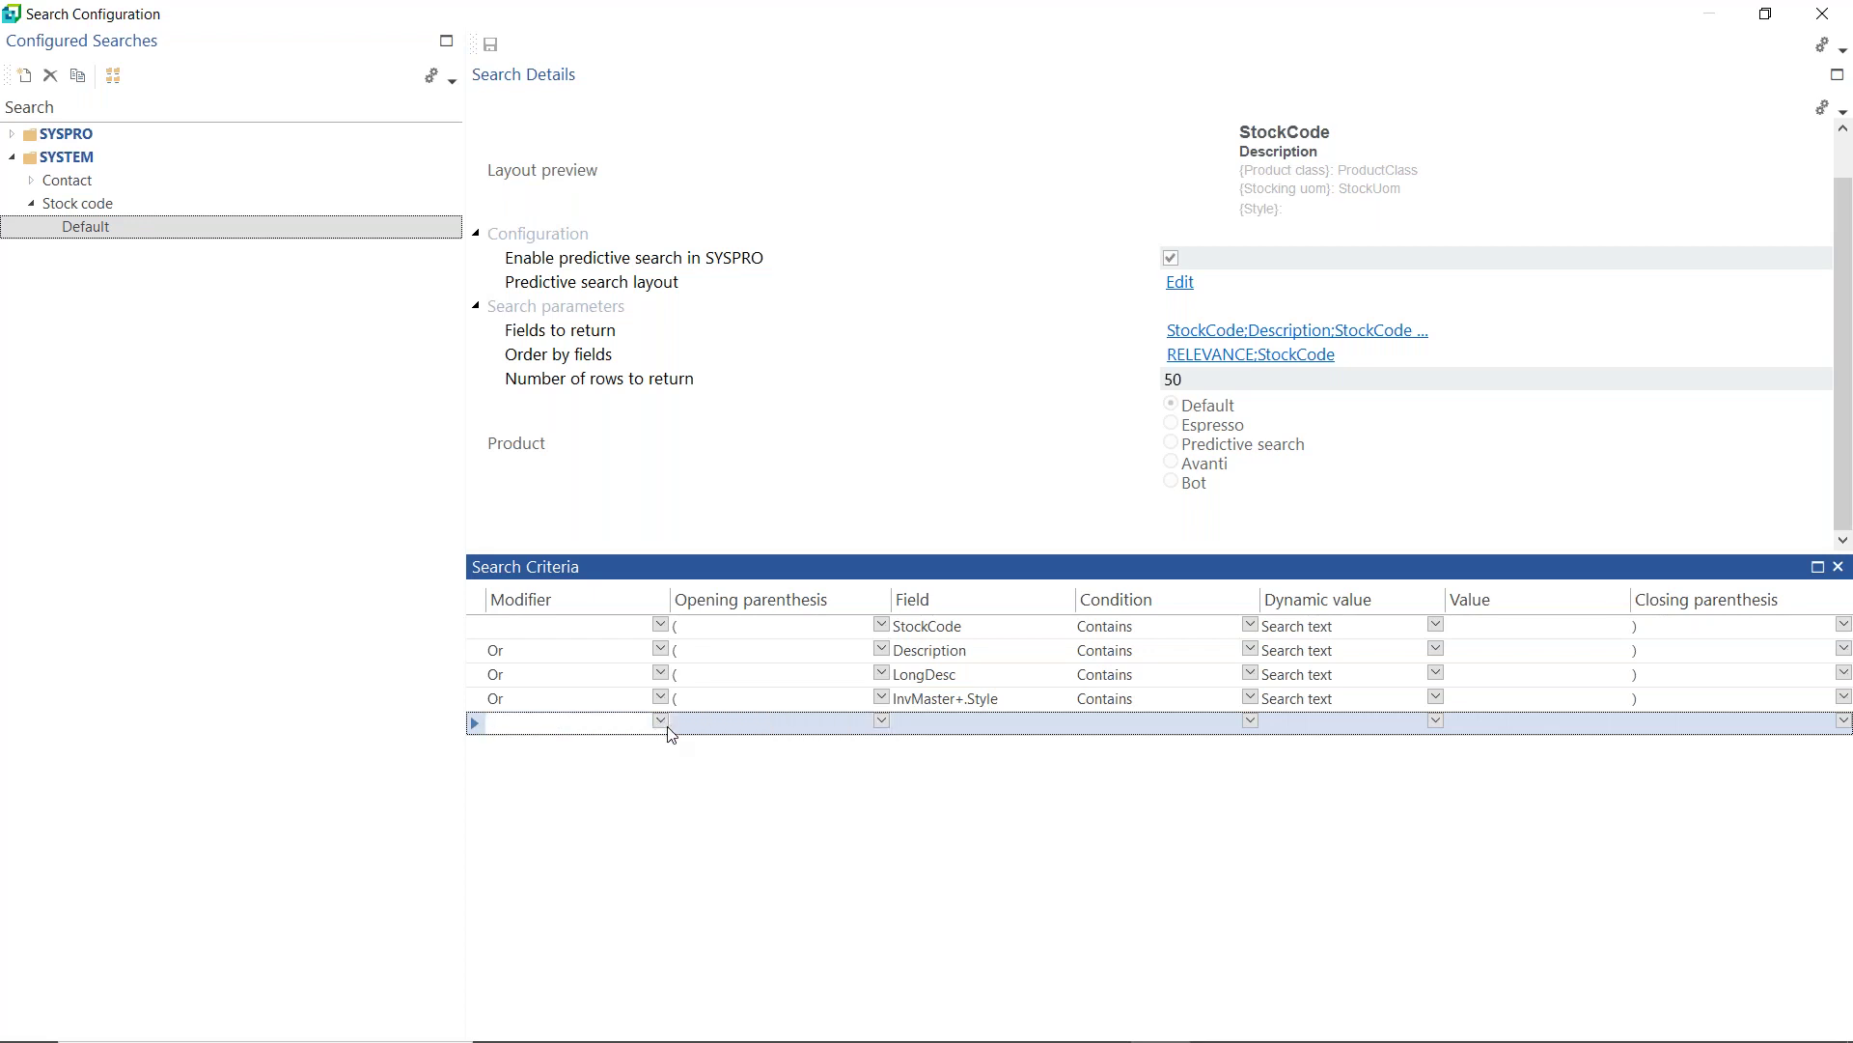
{"action": "left_click", "coordinate": [662, 721]}
{"action": "left_click", "coordinate": [555, 776]}
{"action": "left_click", "coordinate": [757, 730]}
{"action": "left_click", "coordinate": [881, 721]}
{"action": "left_click", "coordinate": [695, 760]}
Filter the SQL columns by "invmast" and choose InvMaster+.Diameter as the new criterion's field.
{"action": "left_click", "coordinate": [945, 719]}
{"action": "left_click", "coordinate": [1085, 724]}
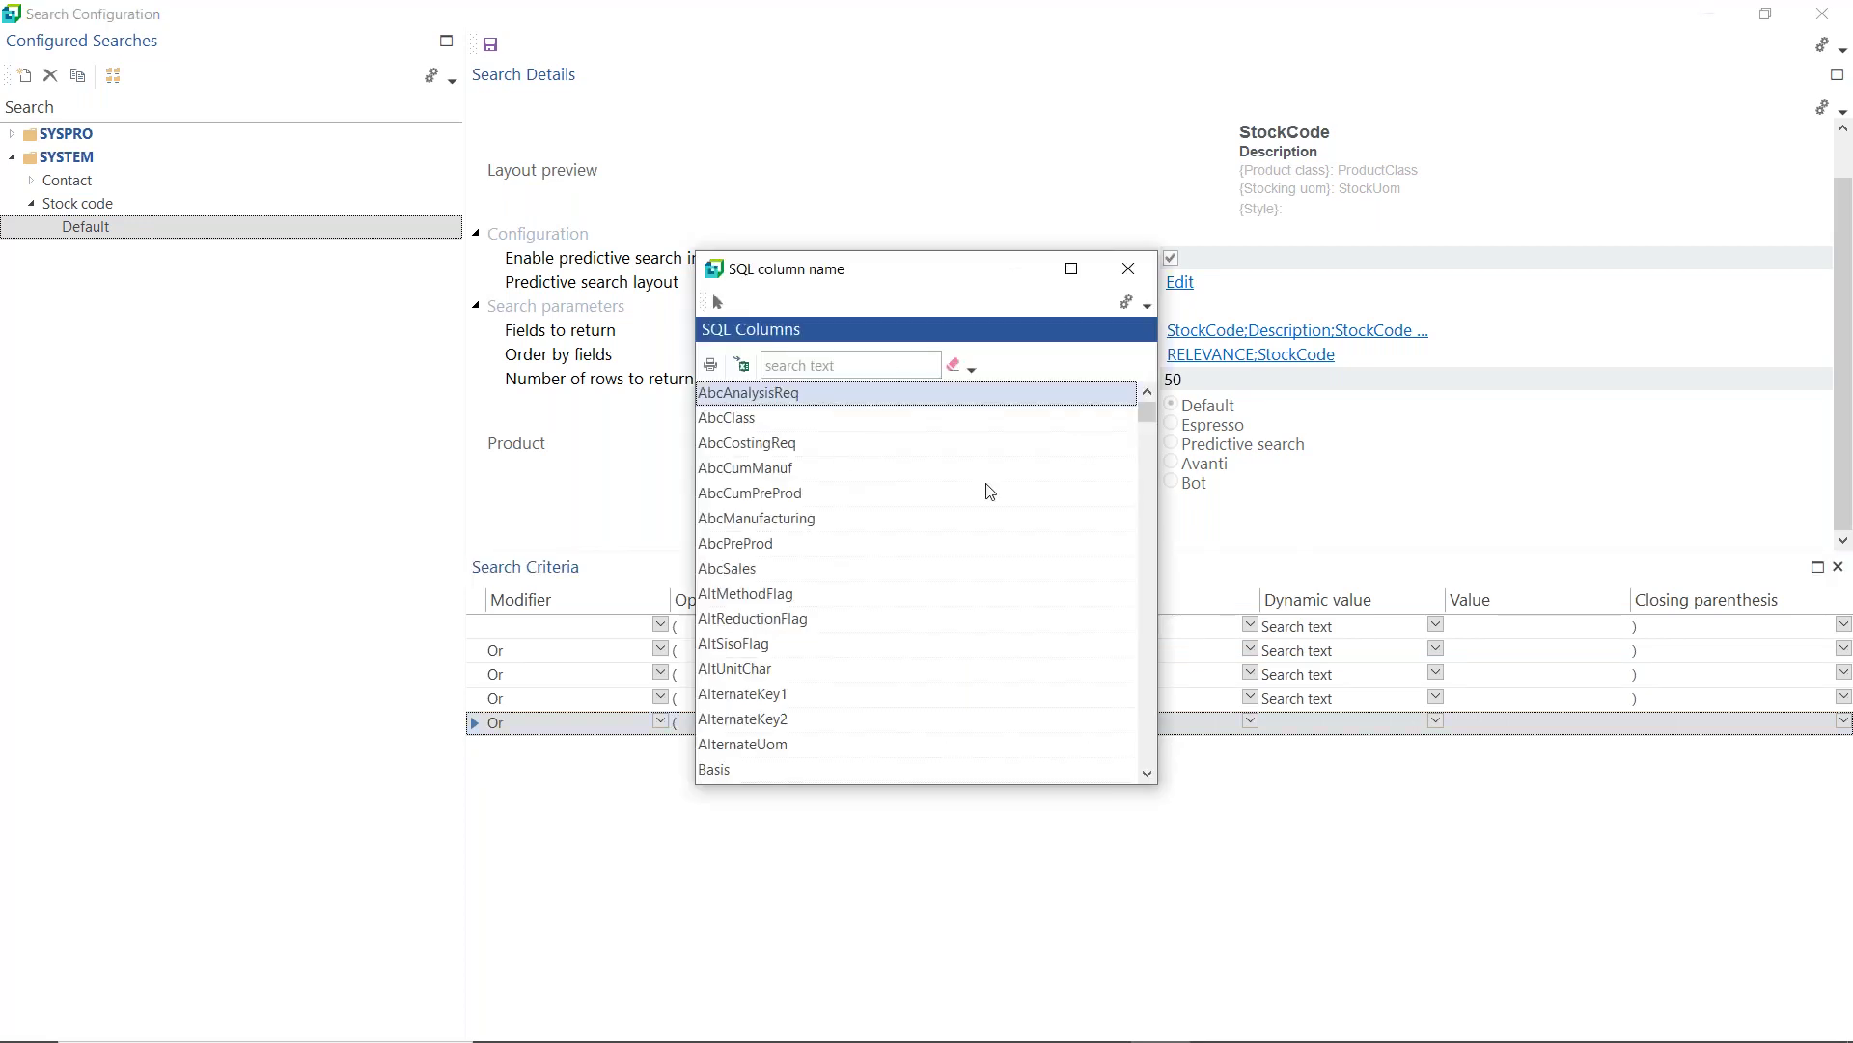
{"action": "left_click_drag", "start_coordinate": [1149, 412], "coordinate": [1144, 451]}
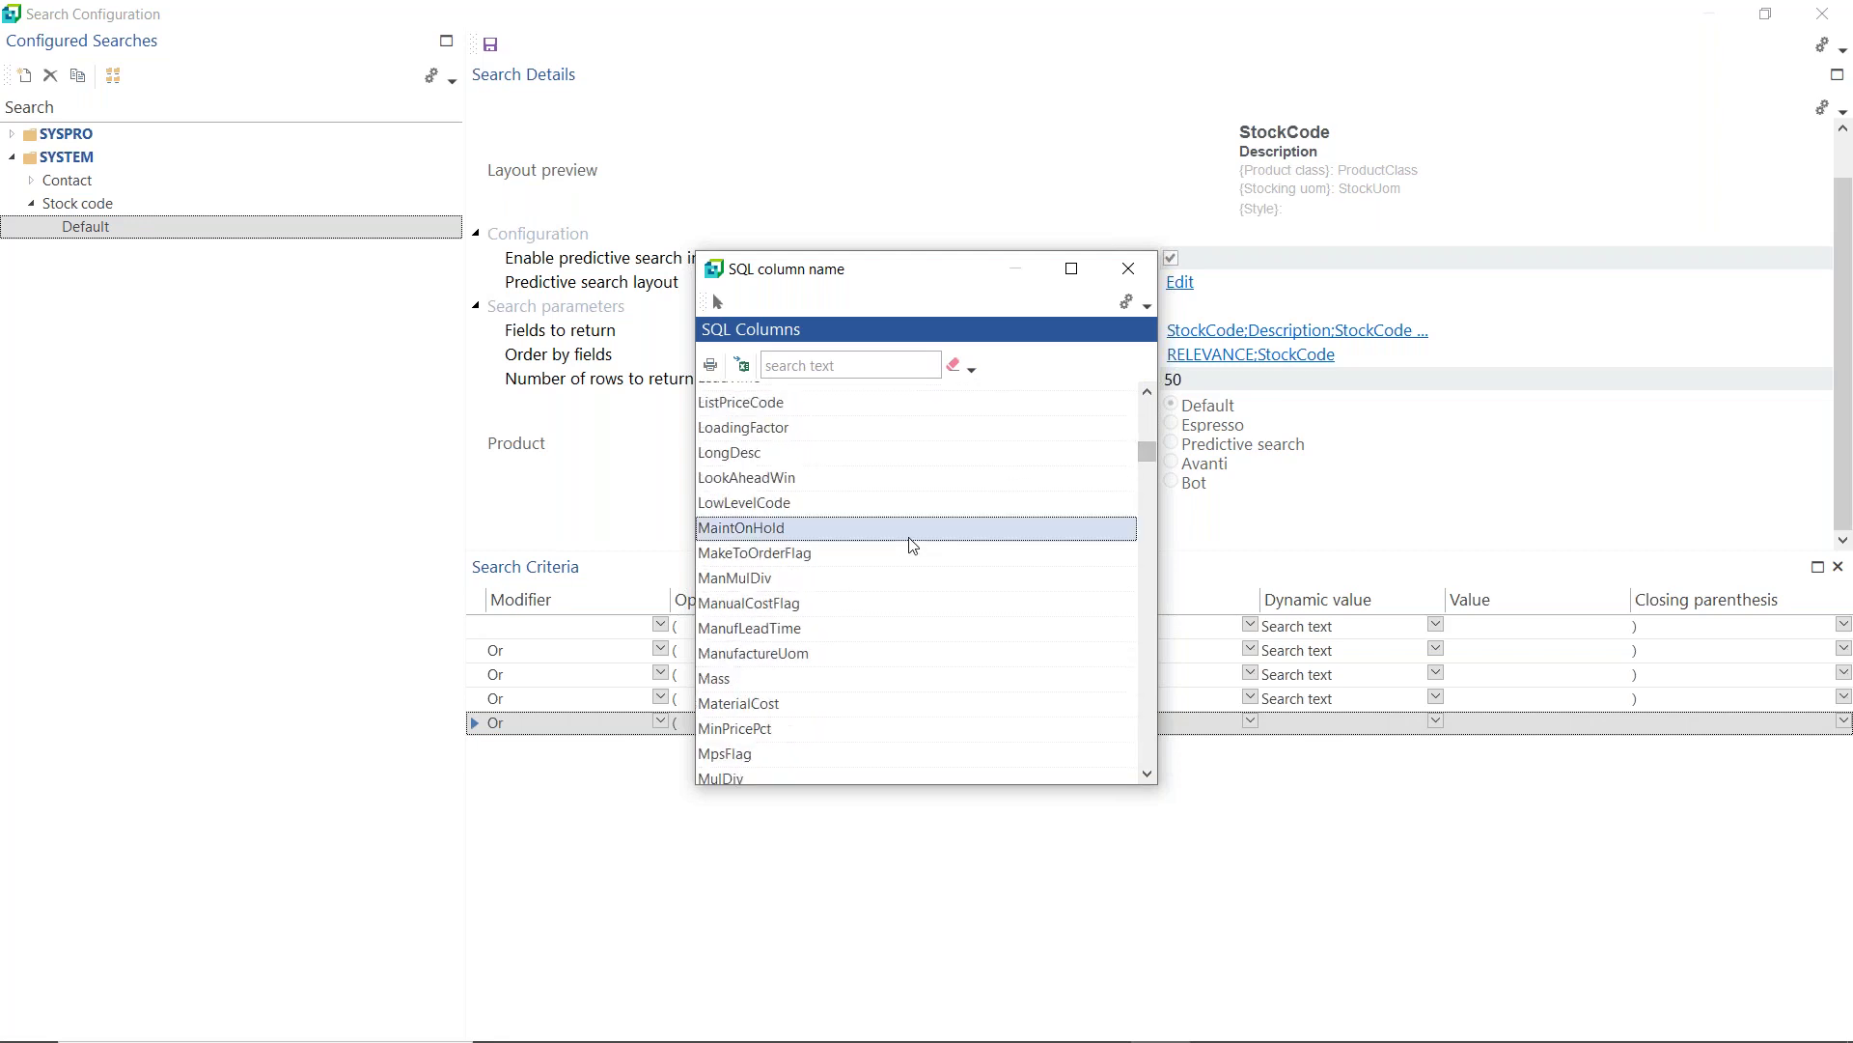
{"action": "left_click", "coordinate": [795, 372]}
{"action": "type", "text": "invmast"}
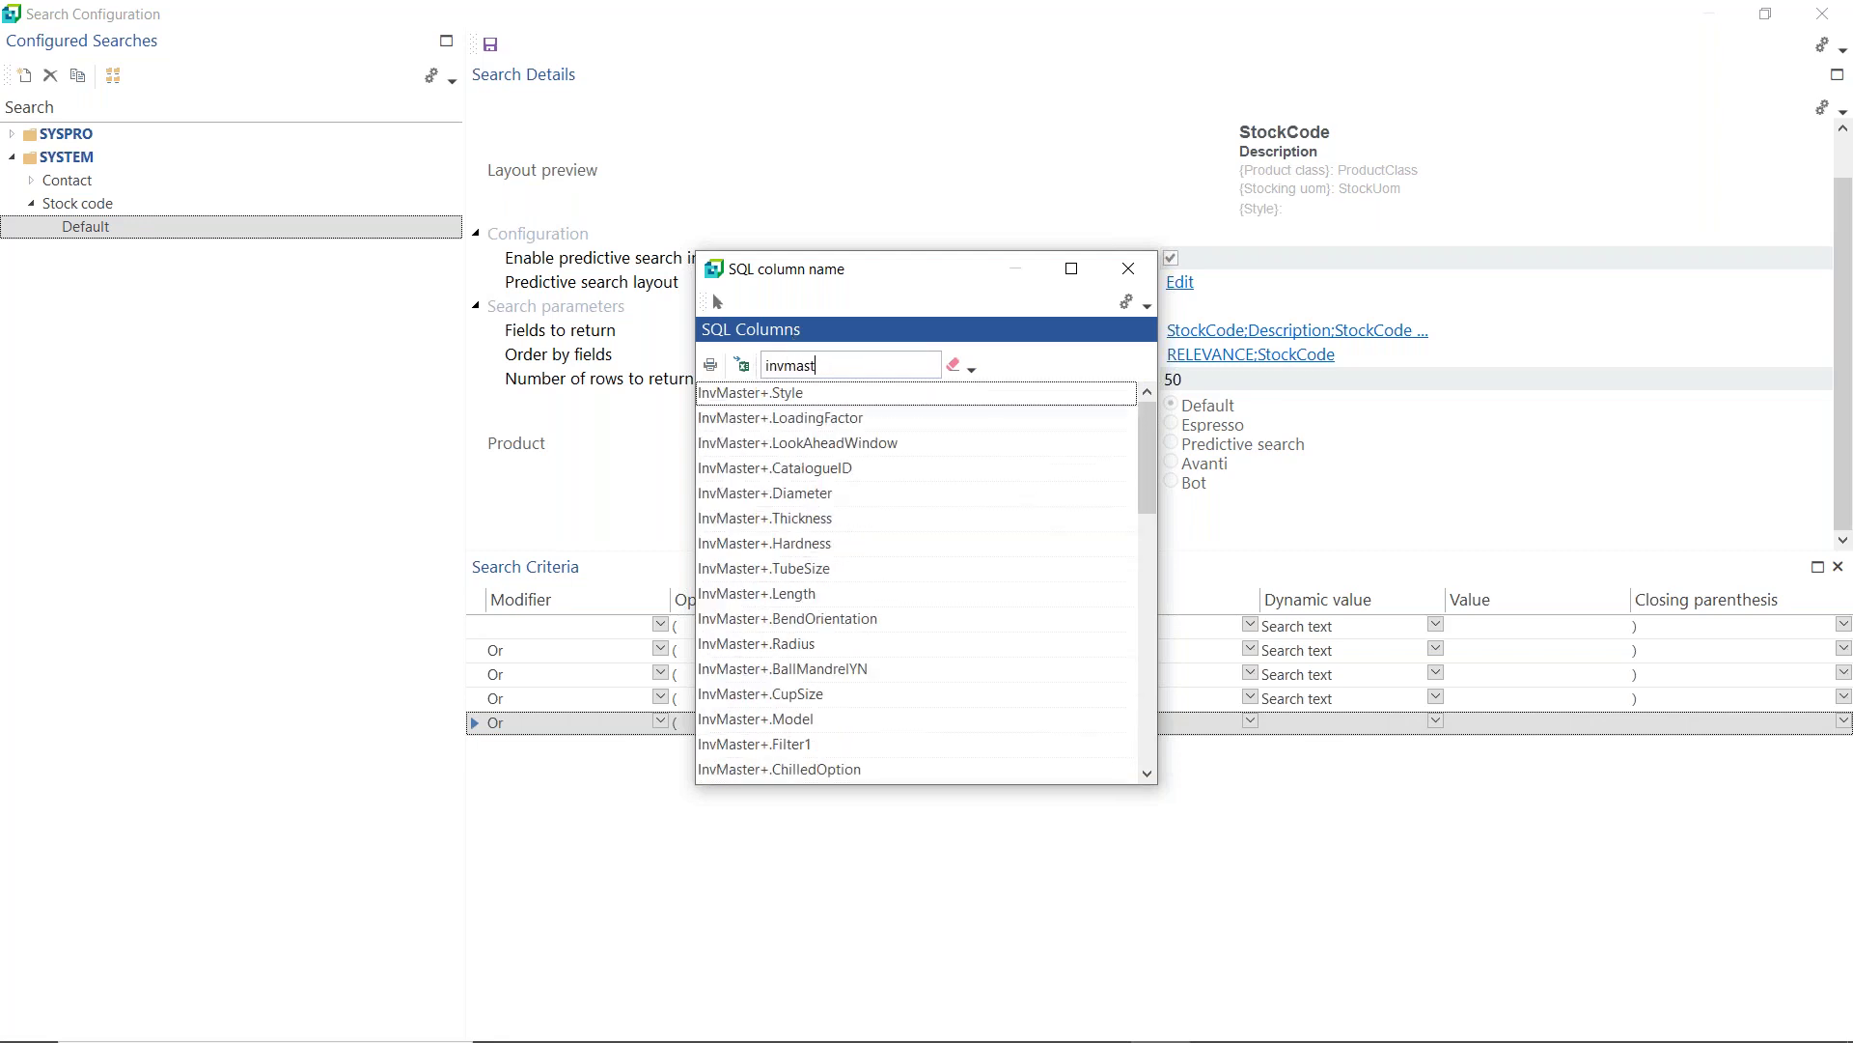
{"action": "left_click", "coordinate": [805, 504]}
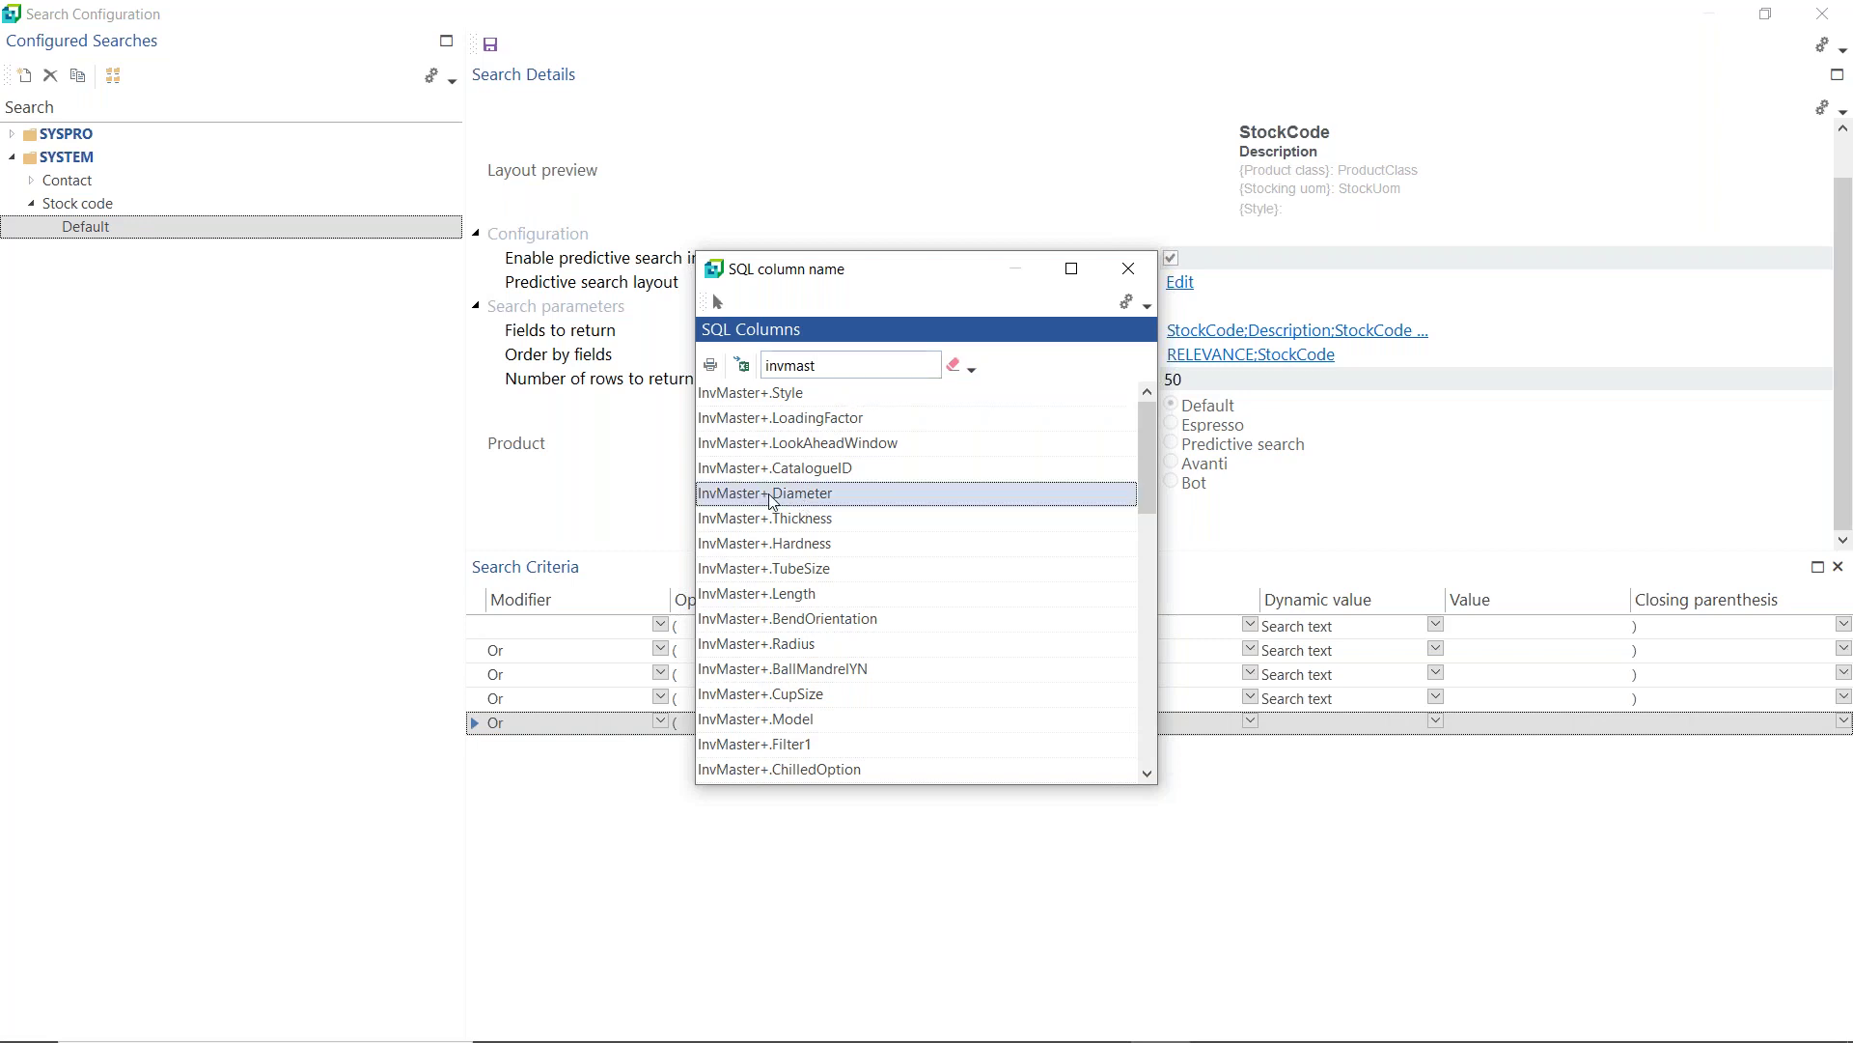
{"action": "double_click", "coordinate": [773, 502]}
Complete the InvMaster+.Diameter criterion with the condition Contains, the dynamic value Search text and a single closing parenthesis.
{"action": "left_click", "coordinate": [1245, 726]}
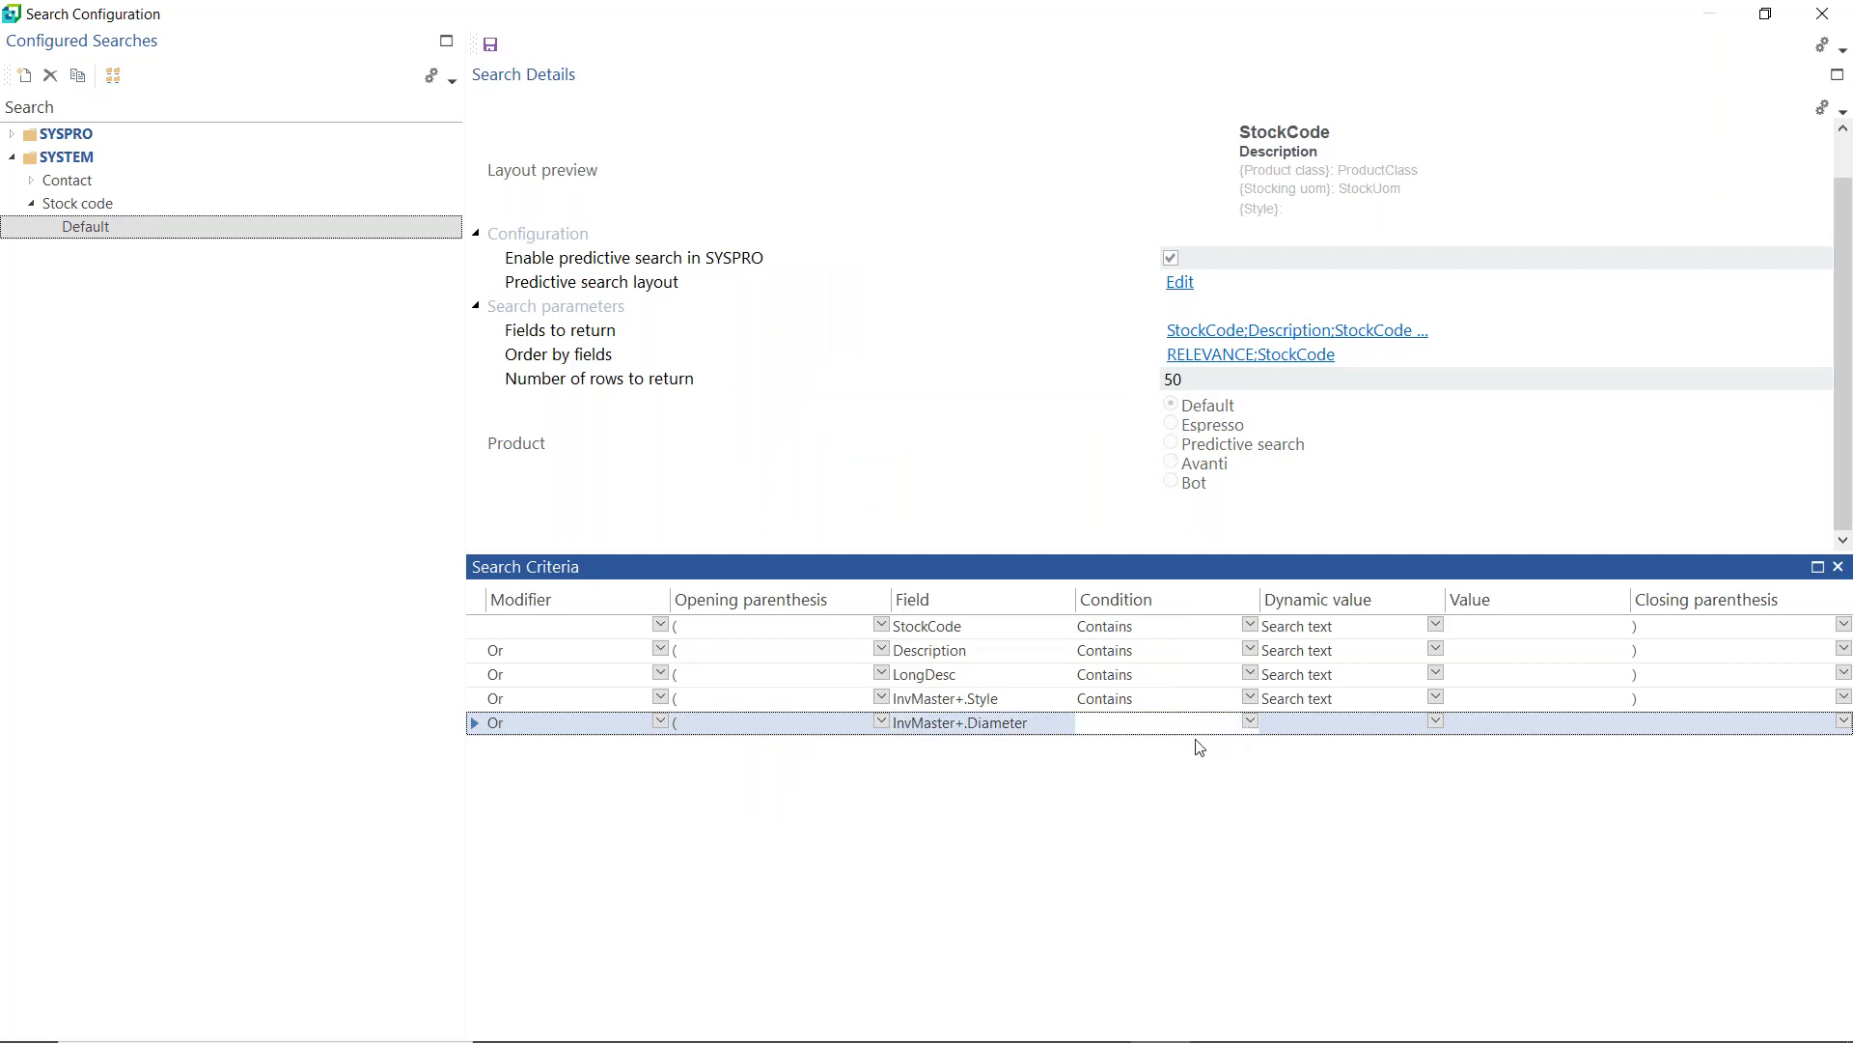
{"action": "left_click", "coordinate": [1245, 725]}
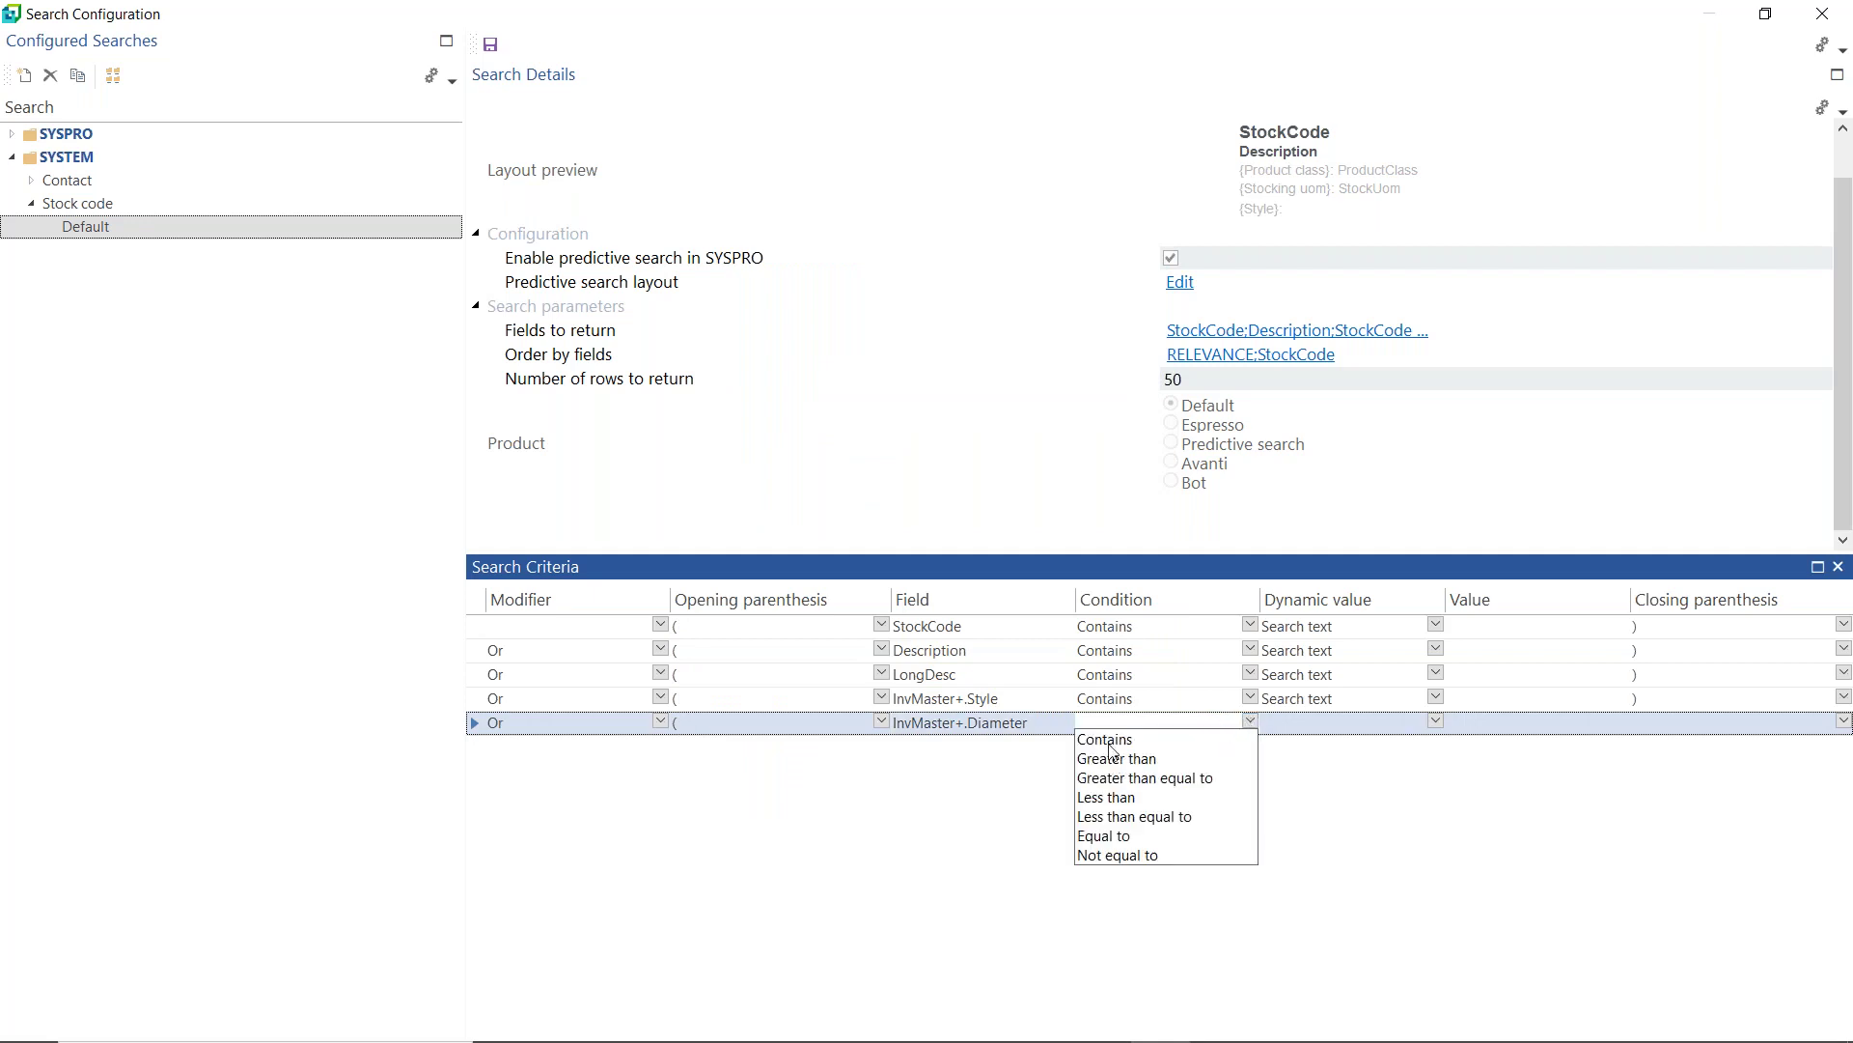
{"action": "left_click", "coordinate": [1154, 742]}
{"action": "left_click", "coordinate": [1436, 724]}
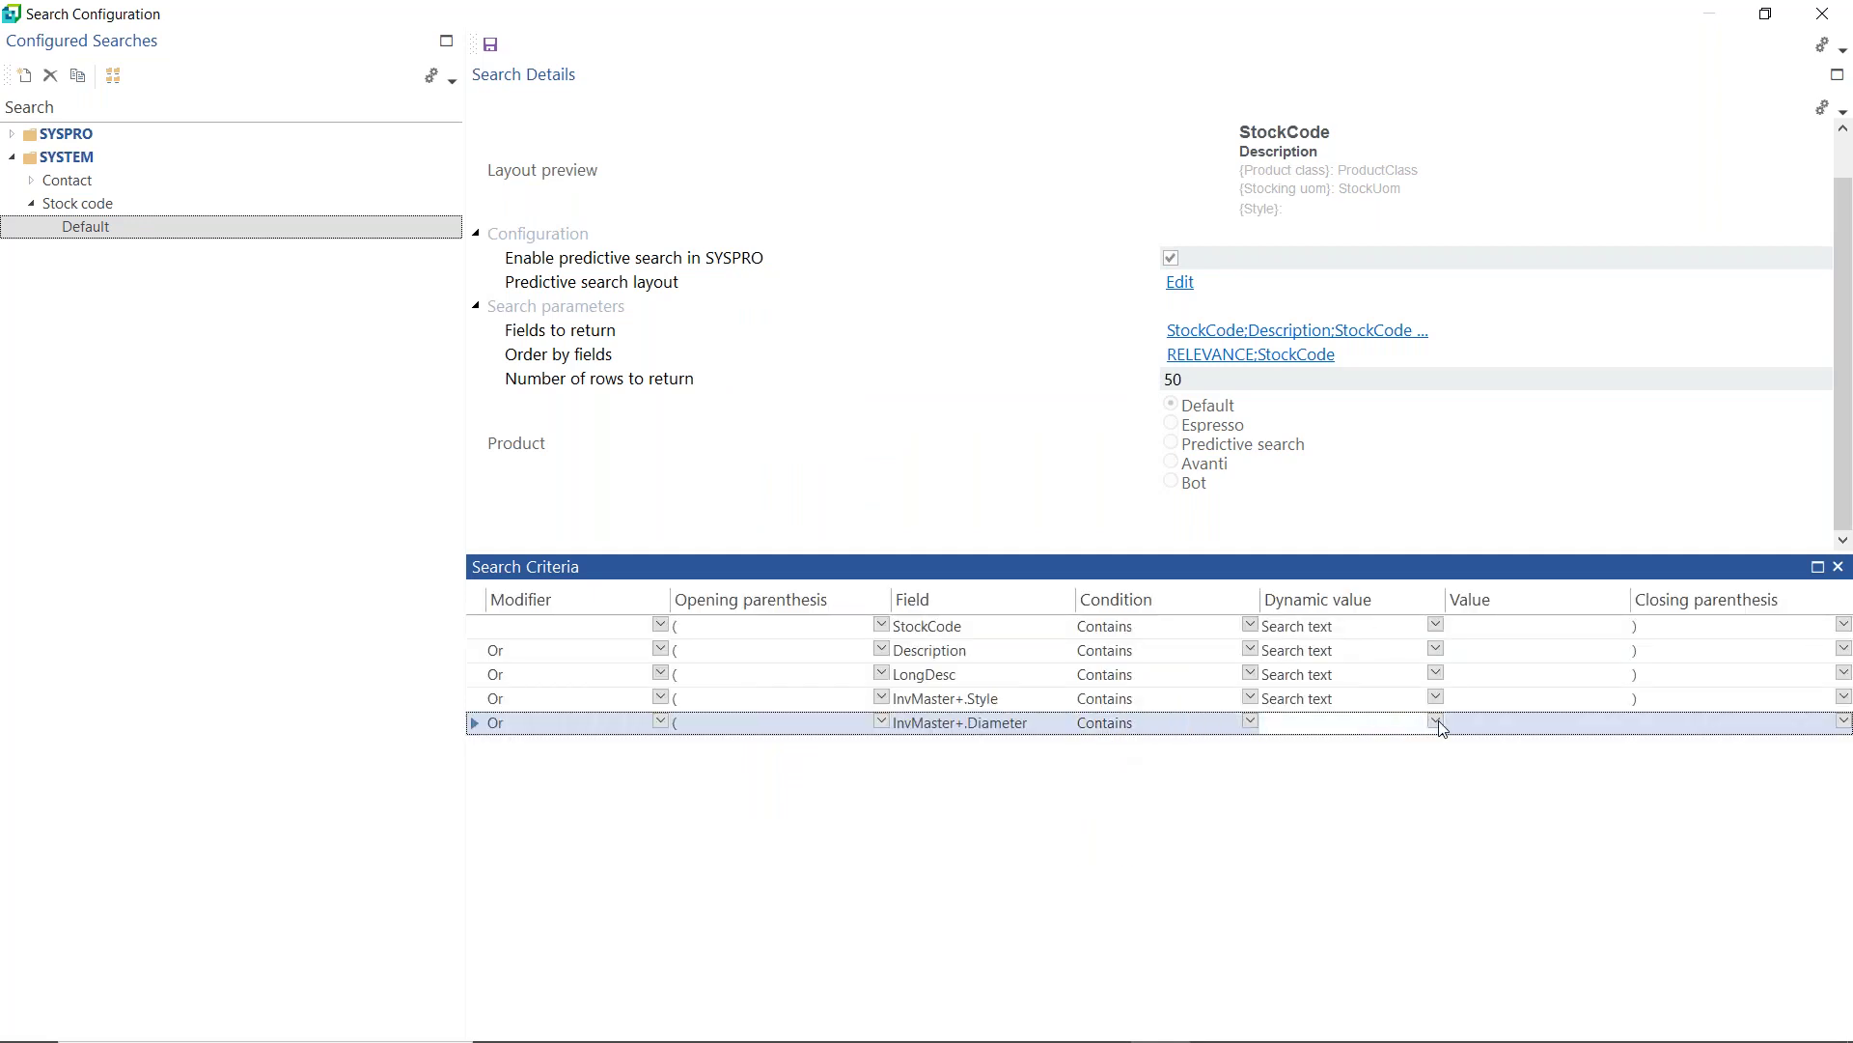
{"action": "left_click", "coordinate": [1436, 724]}
{"action": "left_click", "coordinate": [1339, 752]}
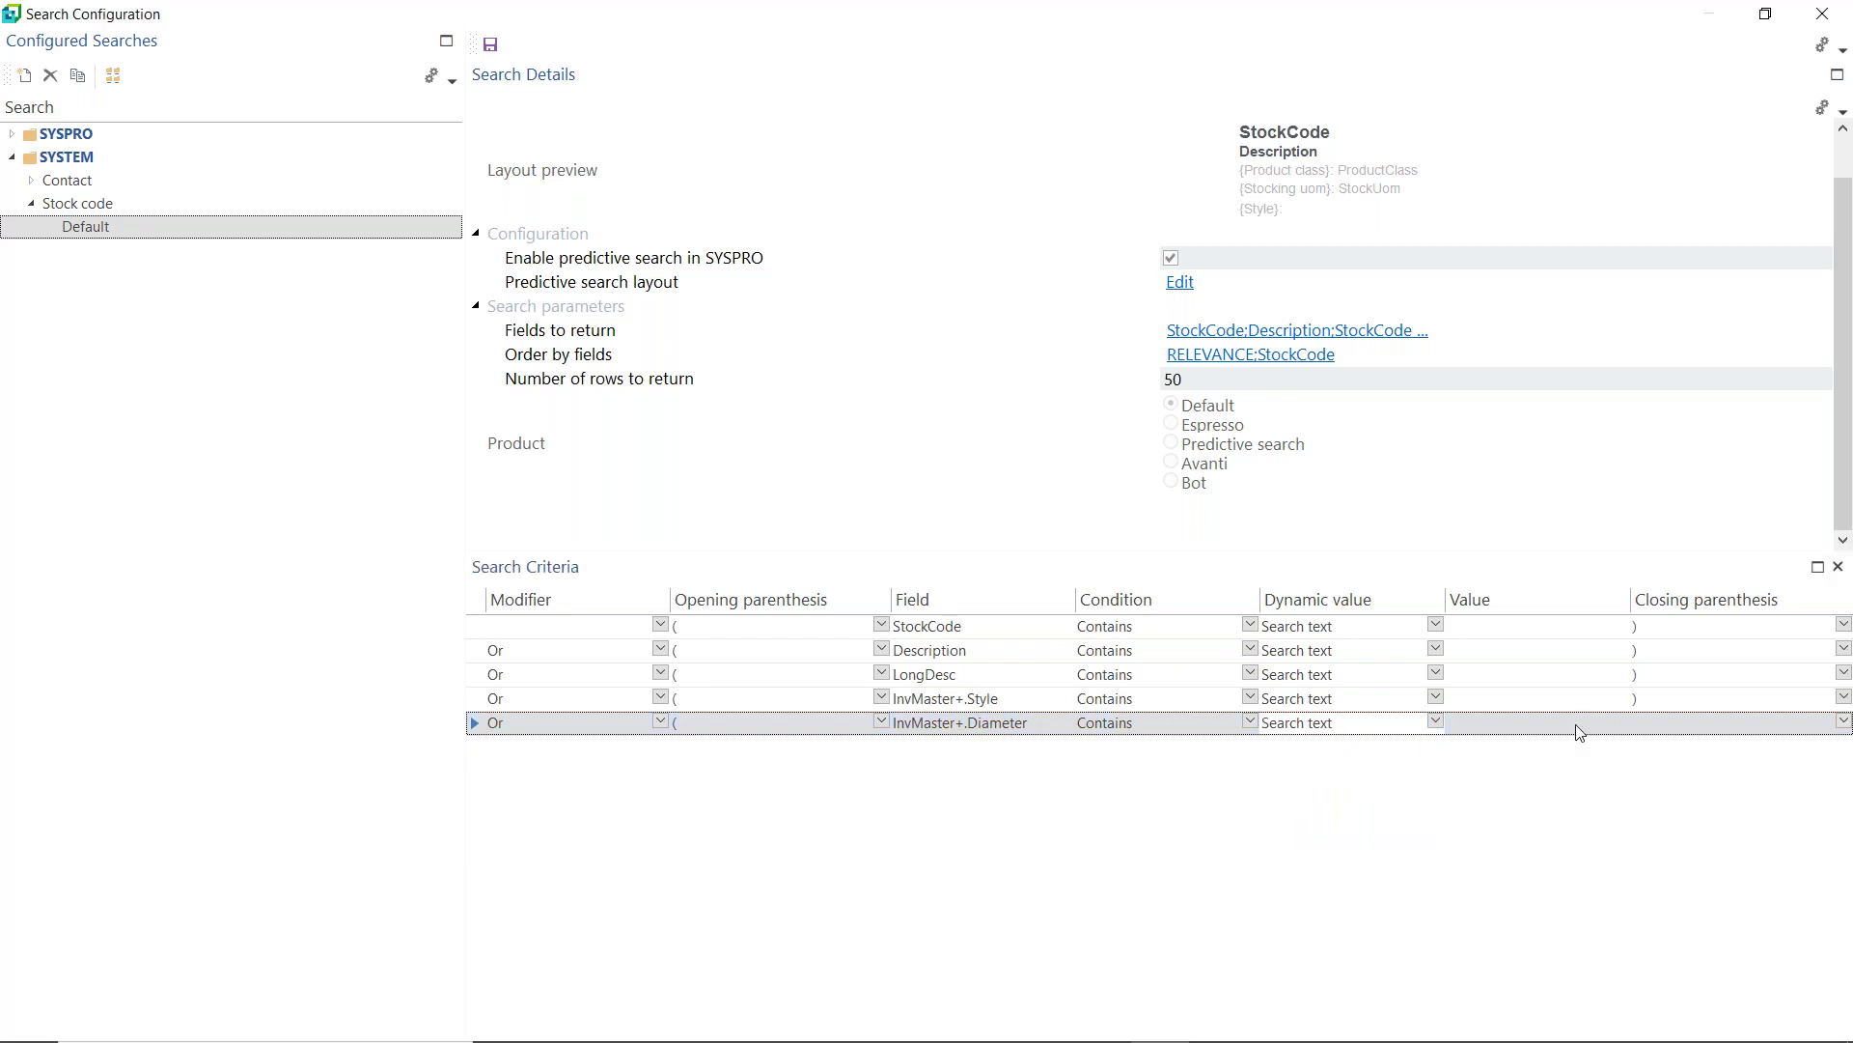
{"action": "left_click", "coordinate": [1840, 726]}
{"action": "left_click", "coordinate": [1842, 726]}
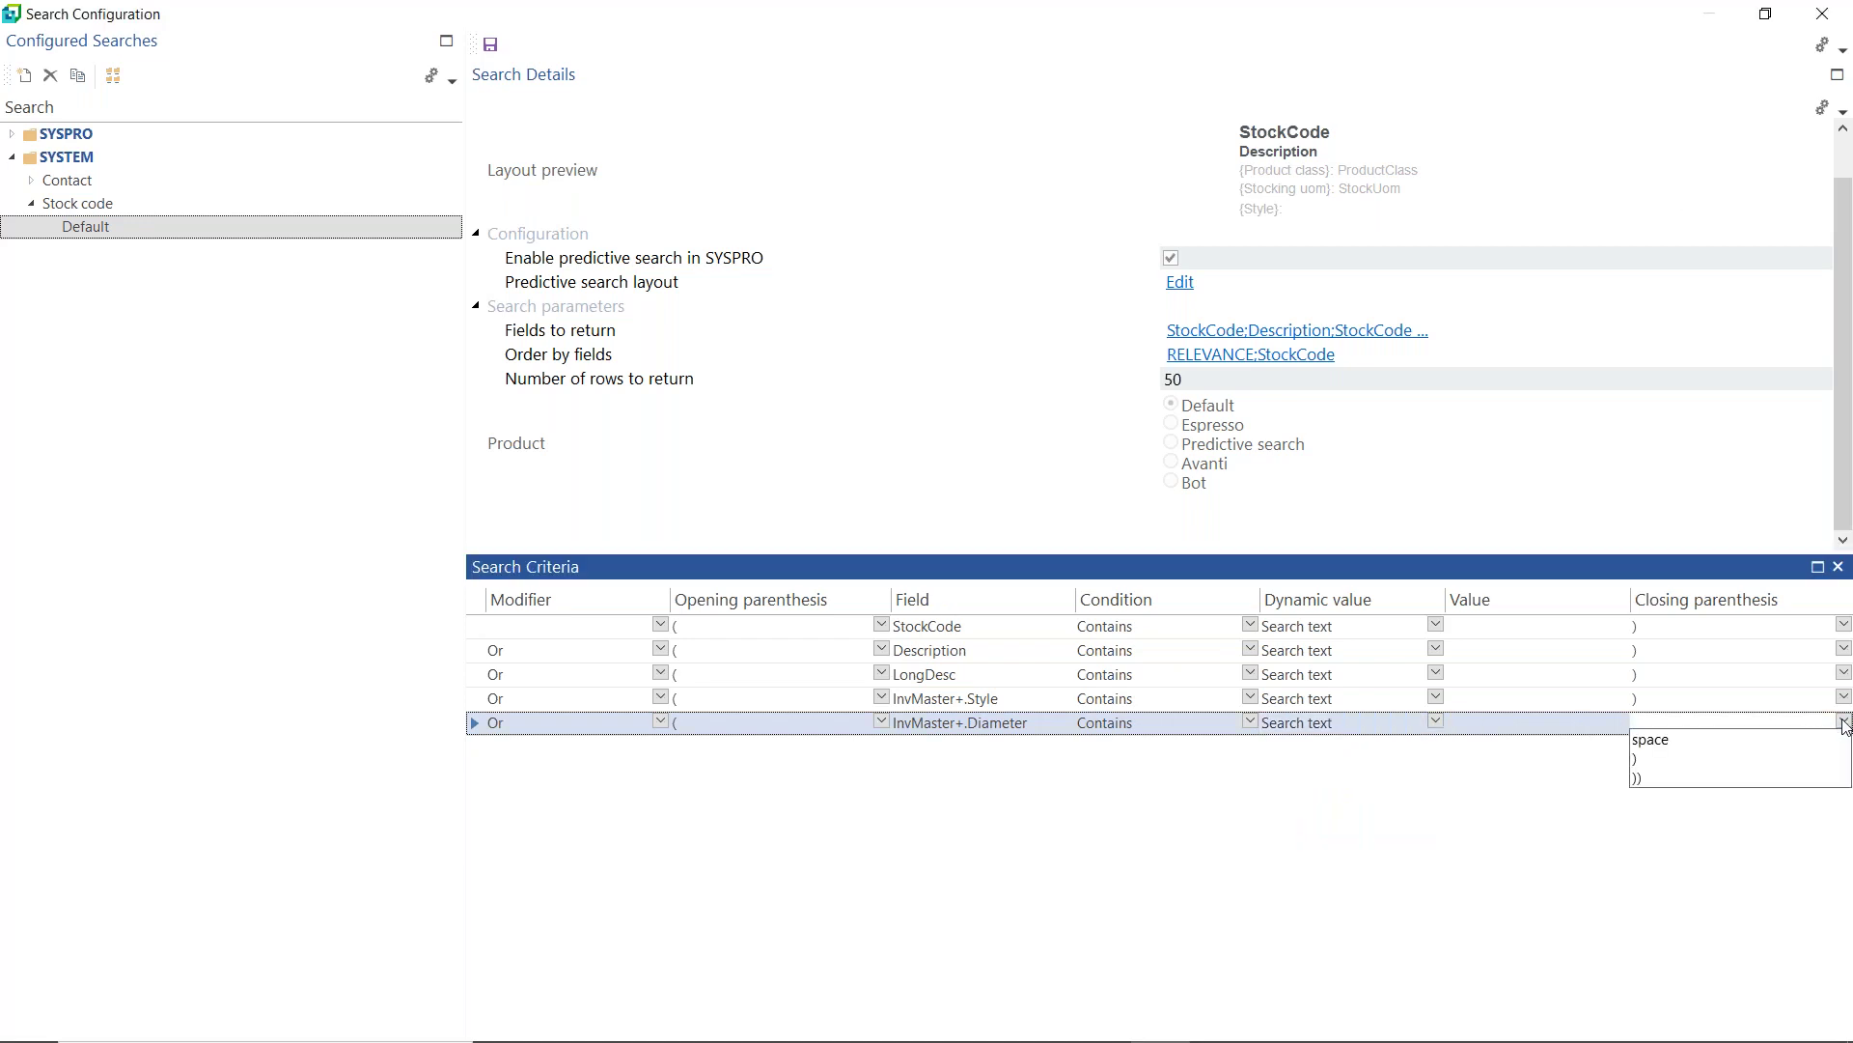
{"action": "left_click", "coordinate": [1681, 772]}
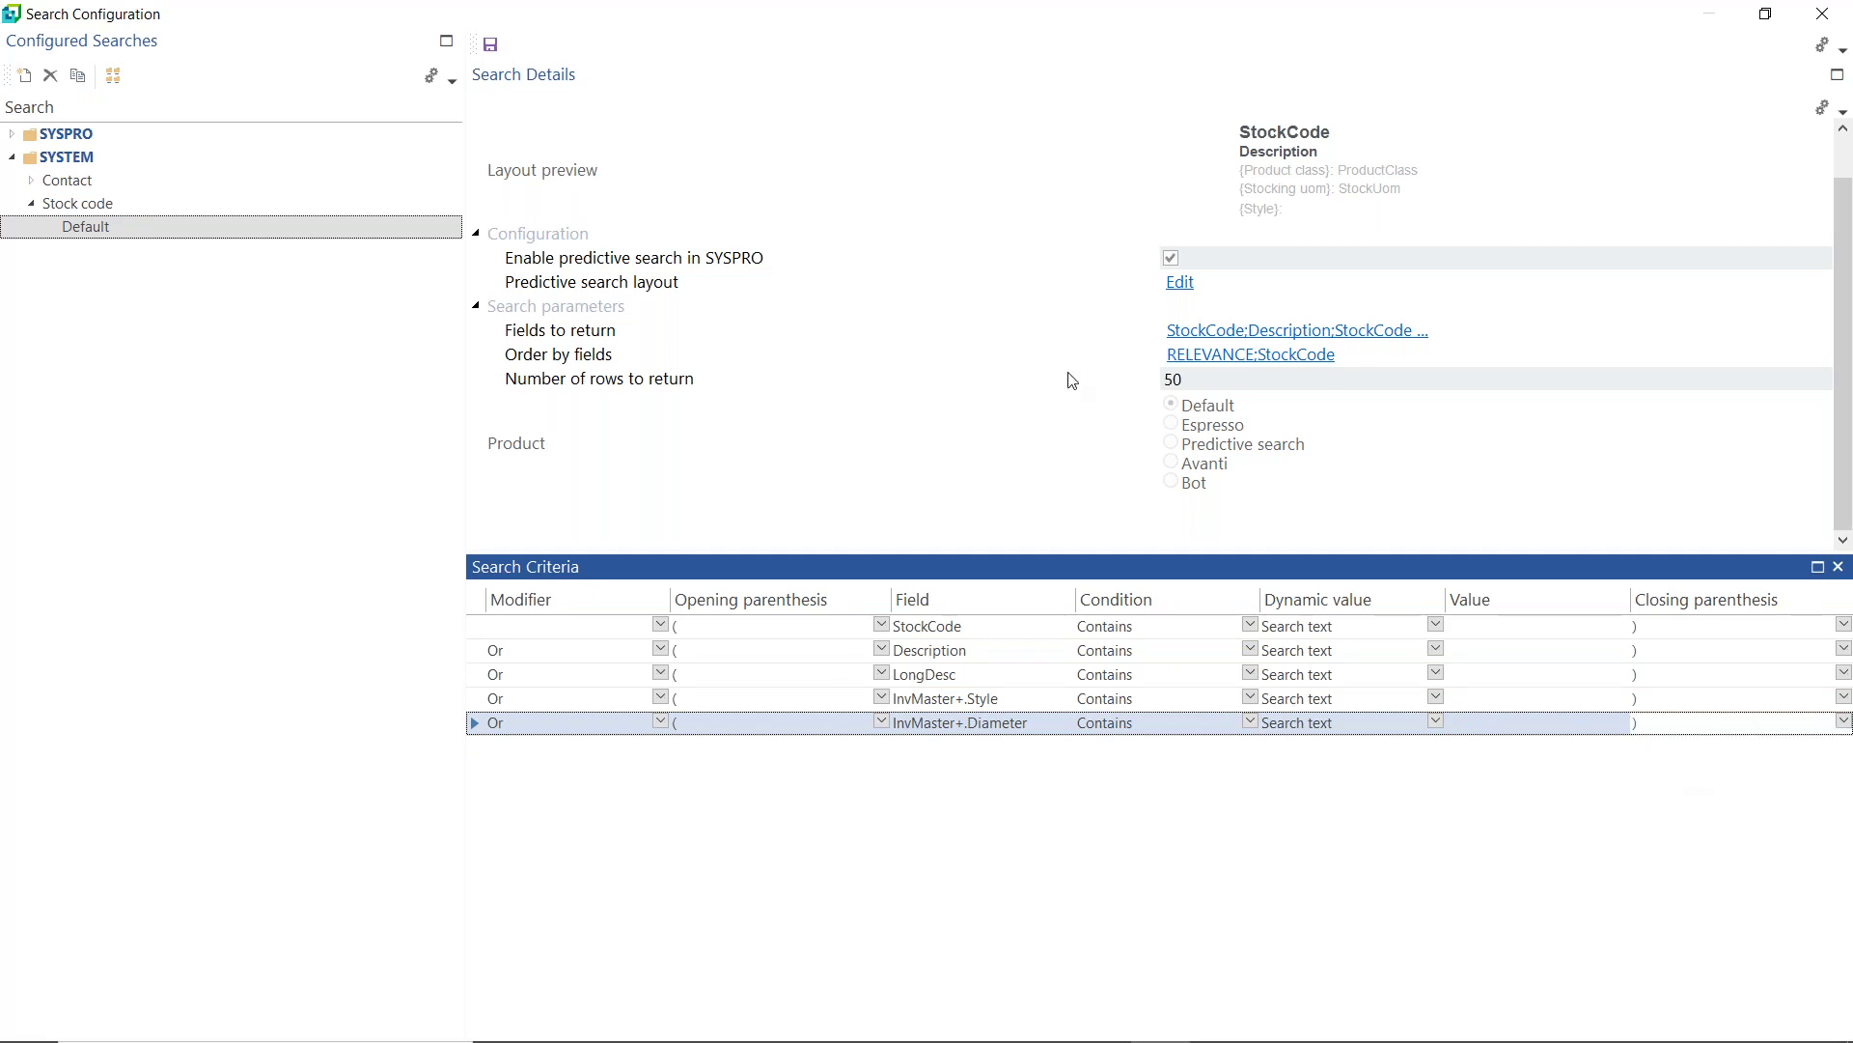
Save the Default stock code search, and close the search configuration and Inventory Query.
{"action": "left_click", "coordinate": [489, 43]}
{"action": "left_click", "coordinate": [1821, 15]}
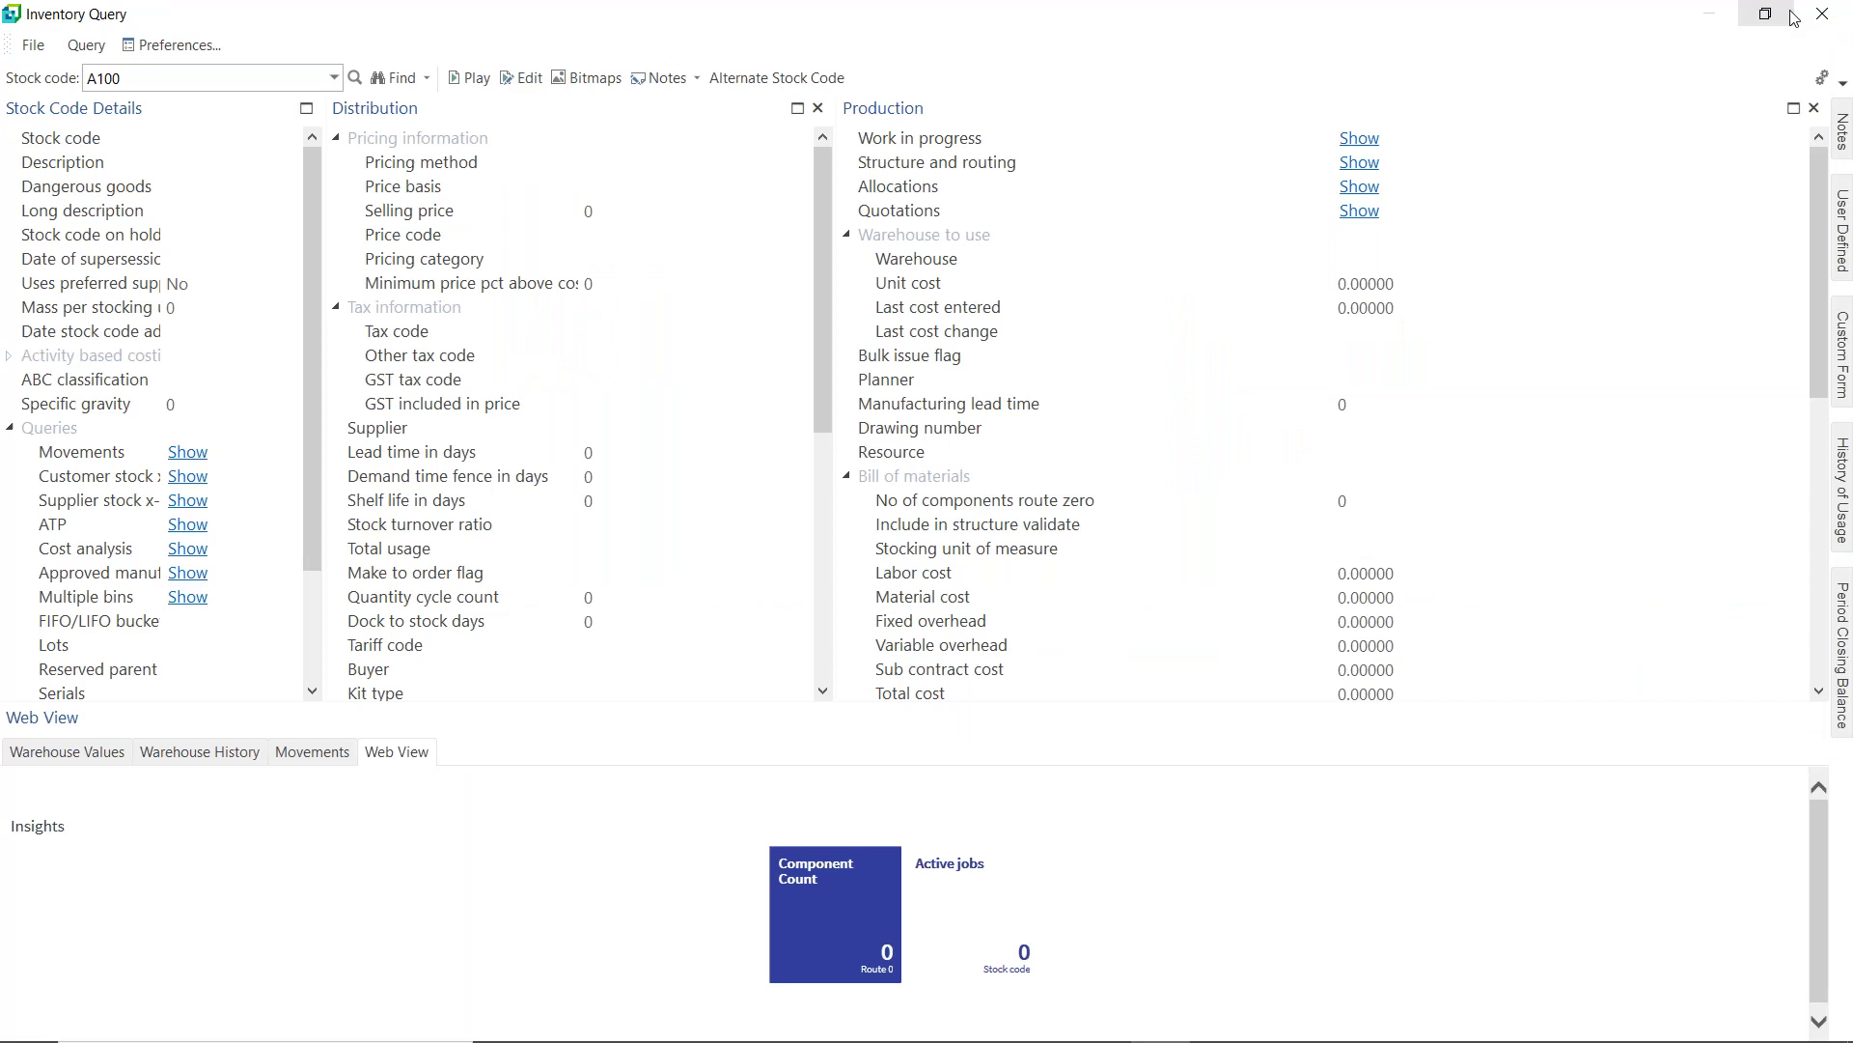
{"action": "left_click", "coordinate": [1822, 15]}
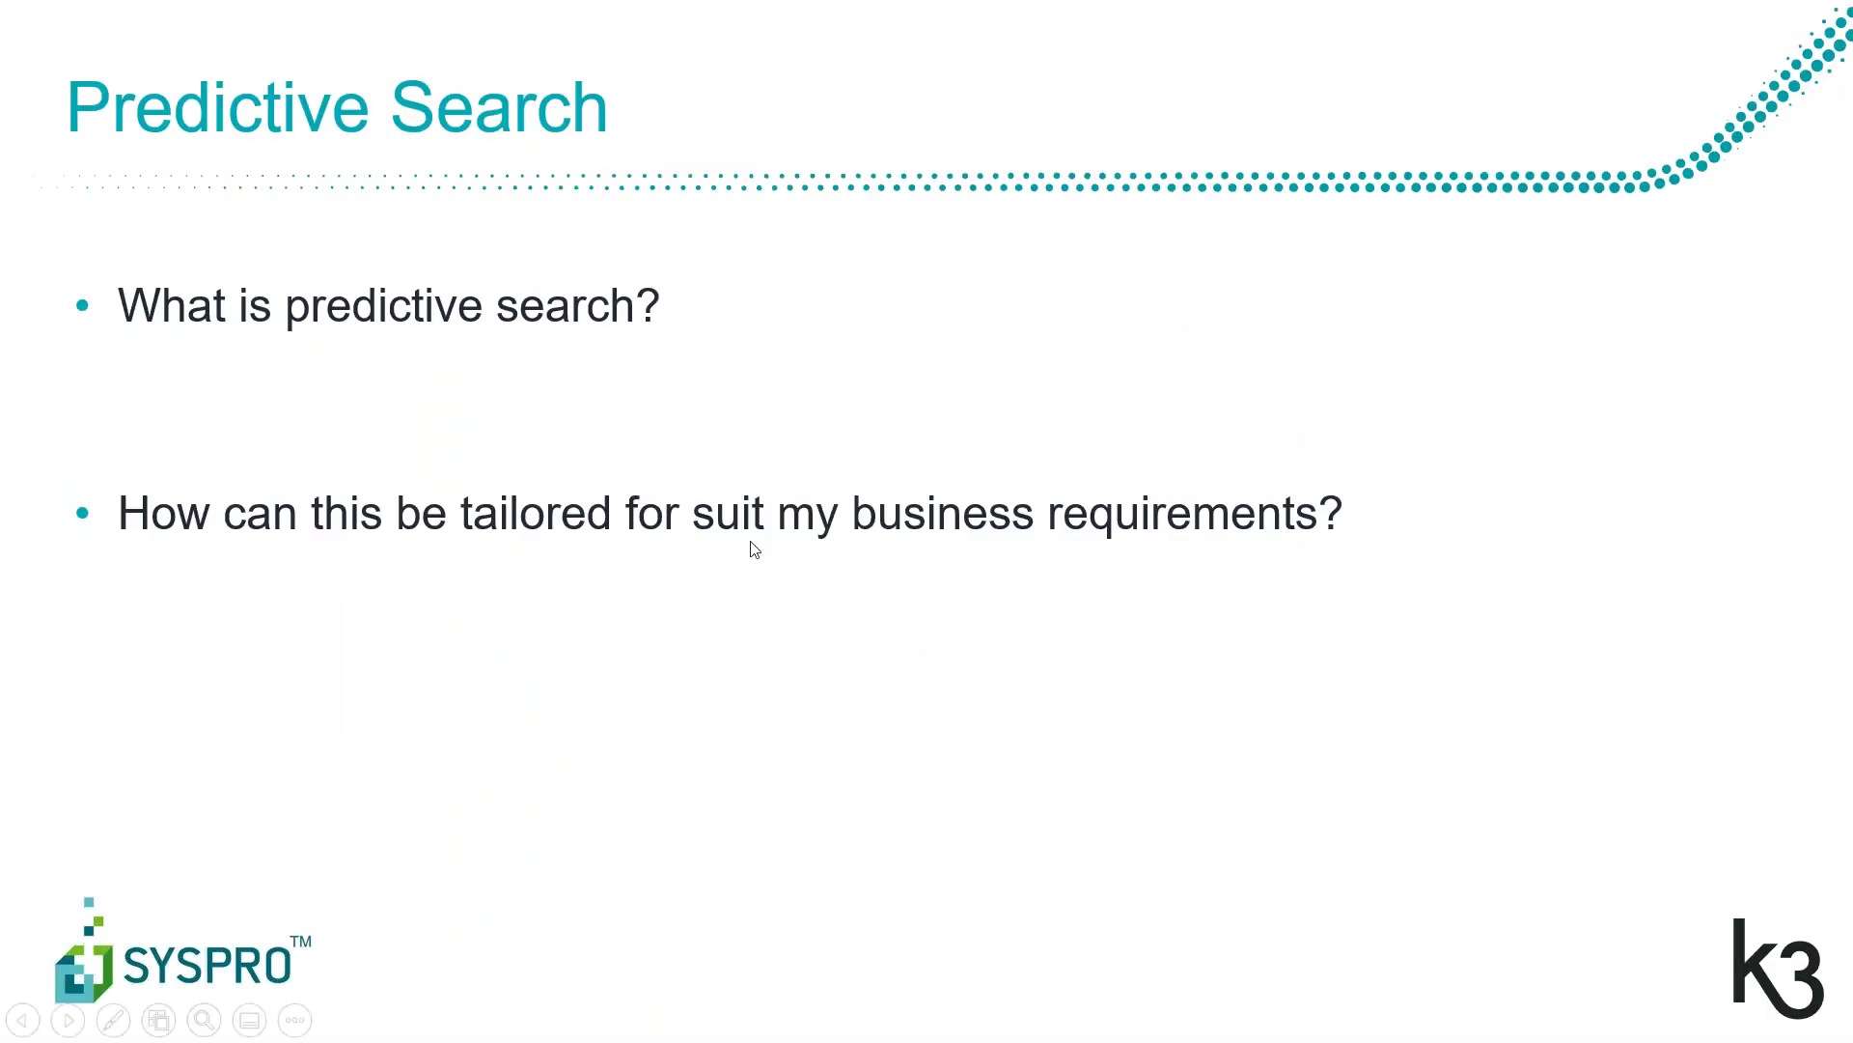
Return to the SYSPRO program list and open Inventory Query from the Inventory programs.
{"action": "left_click", "coordinate": [928, 687]}
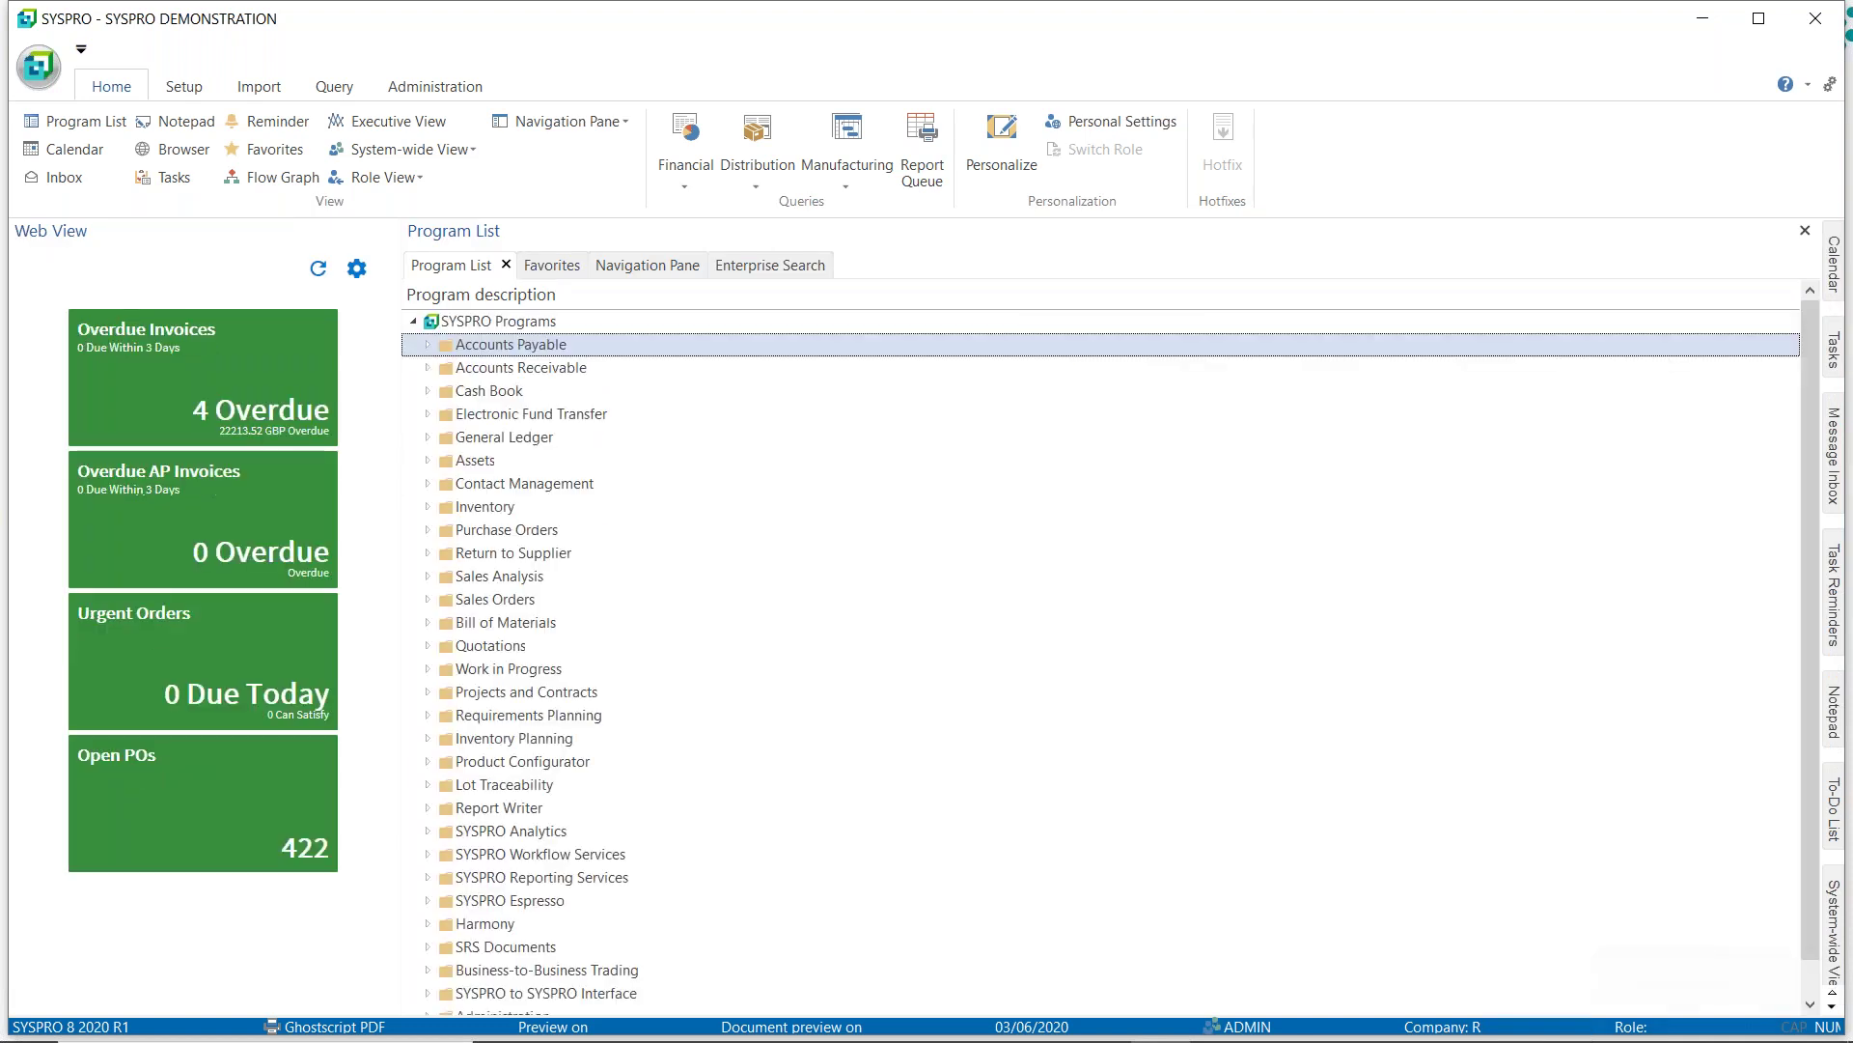
{"action": "left_click", "coordinate": [428, 507]}
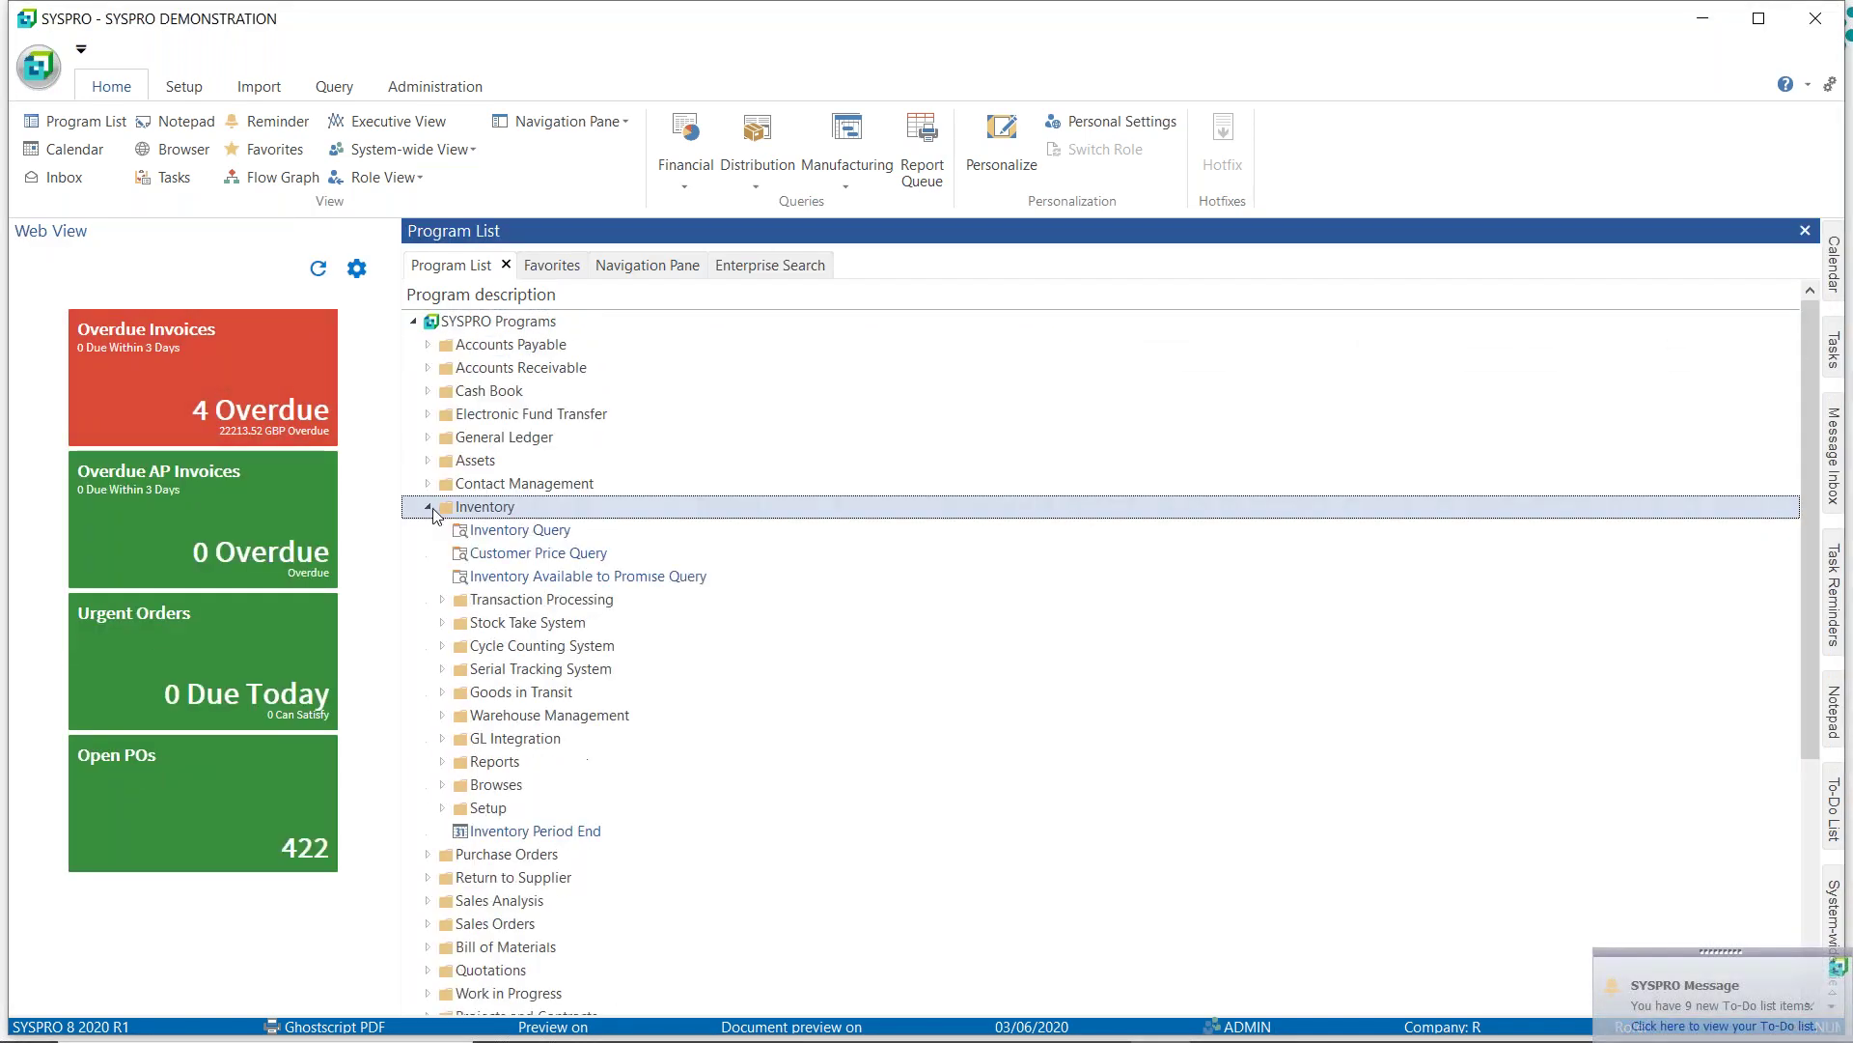
{"action": "key", "text": "Down"}
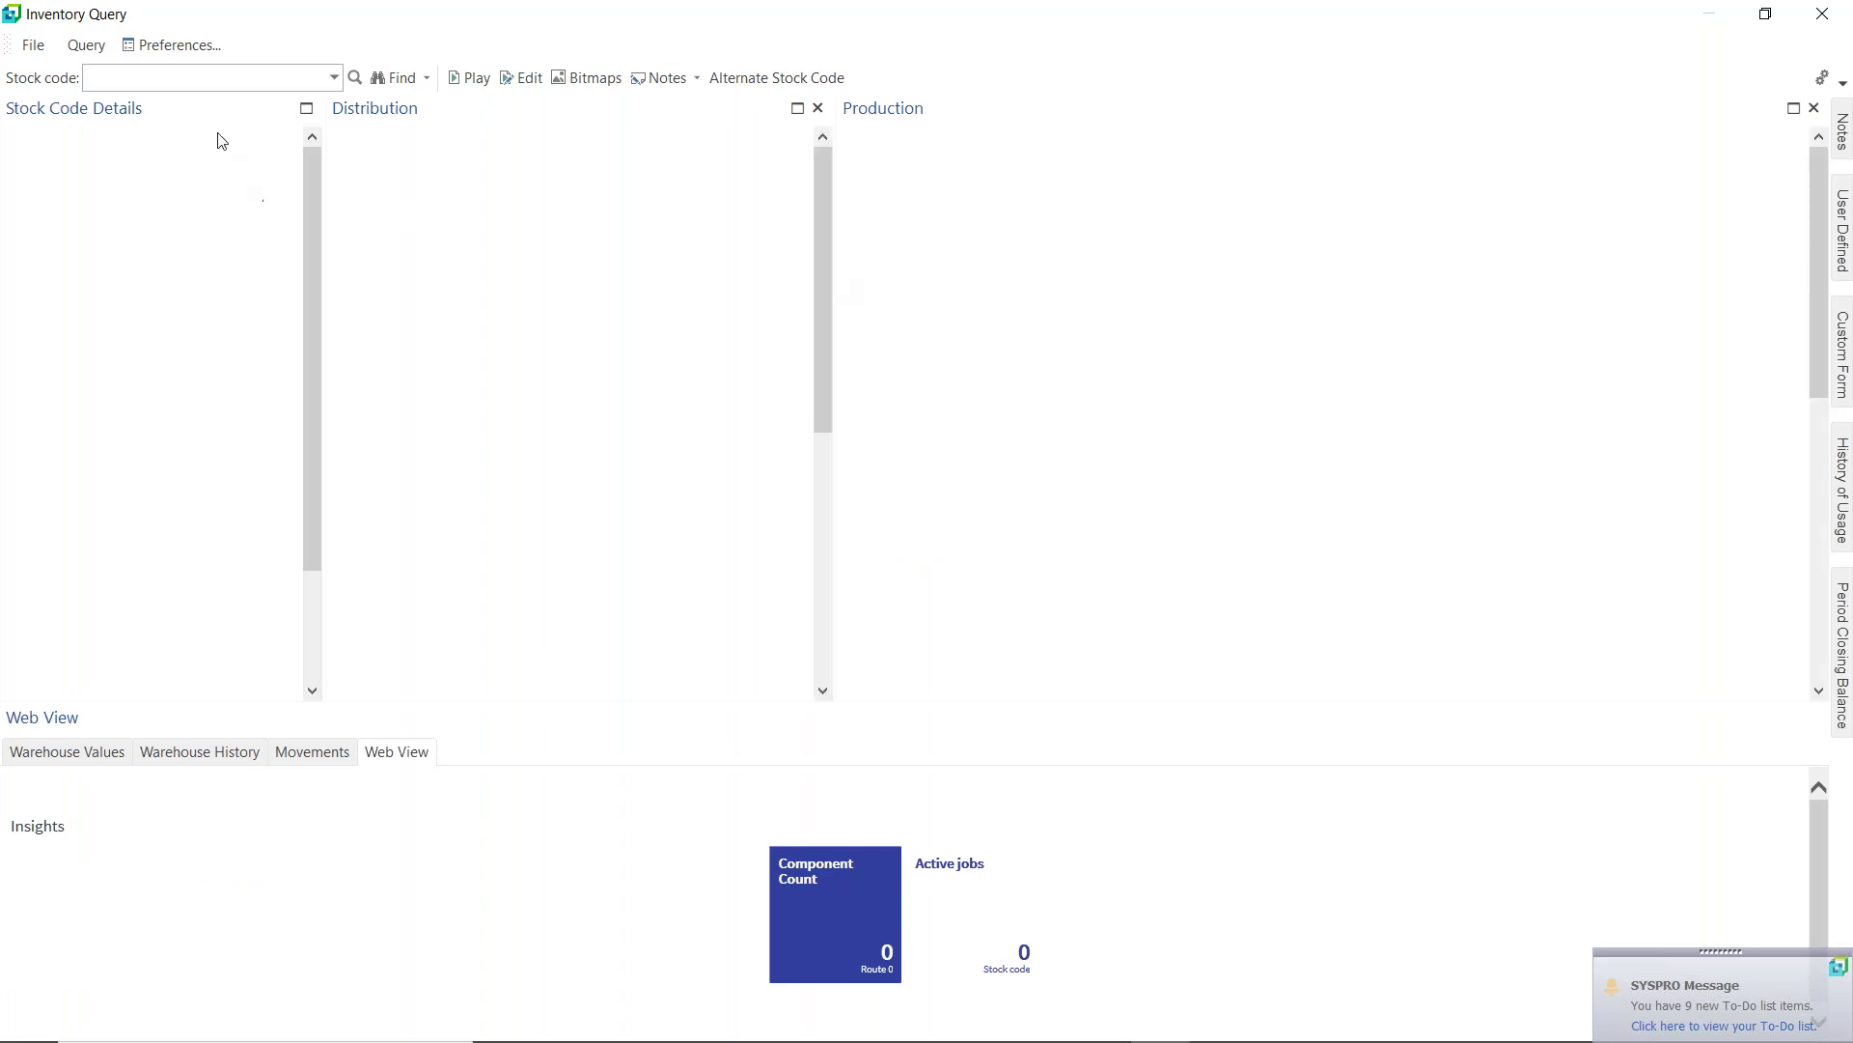
Run a predictive search on the stock code for "bmx" and view the columns available for filtering.
{"action": "left_click", "coordinate": [332, 77]}
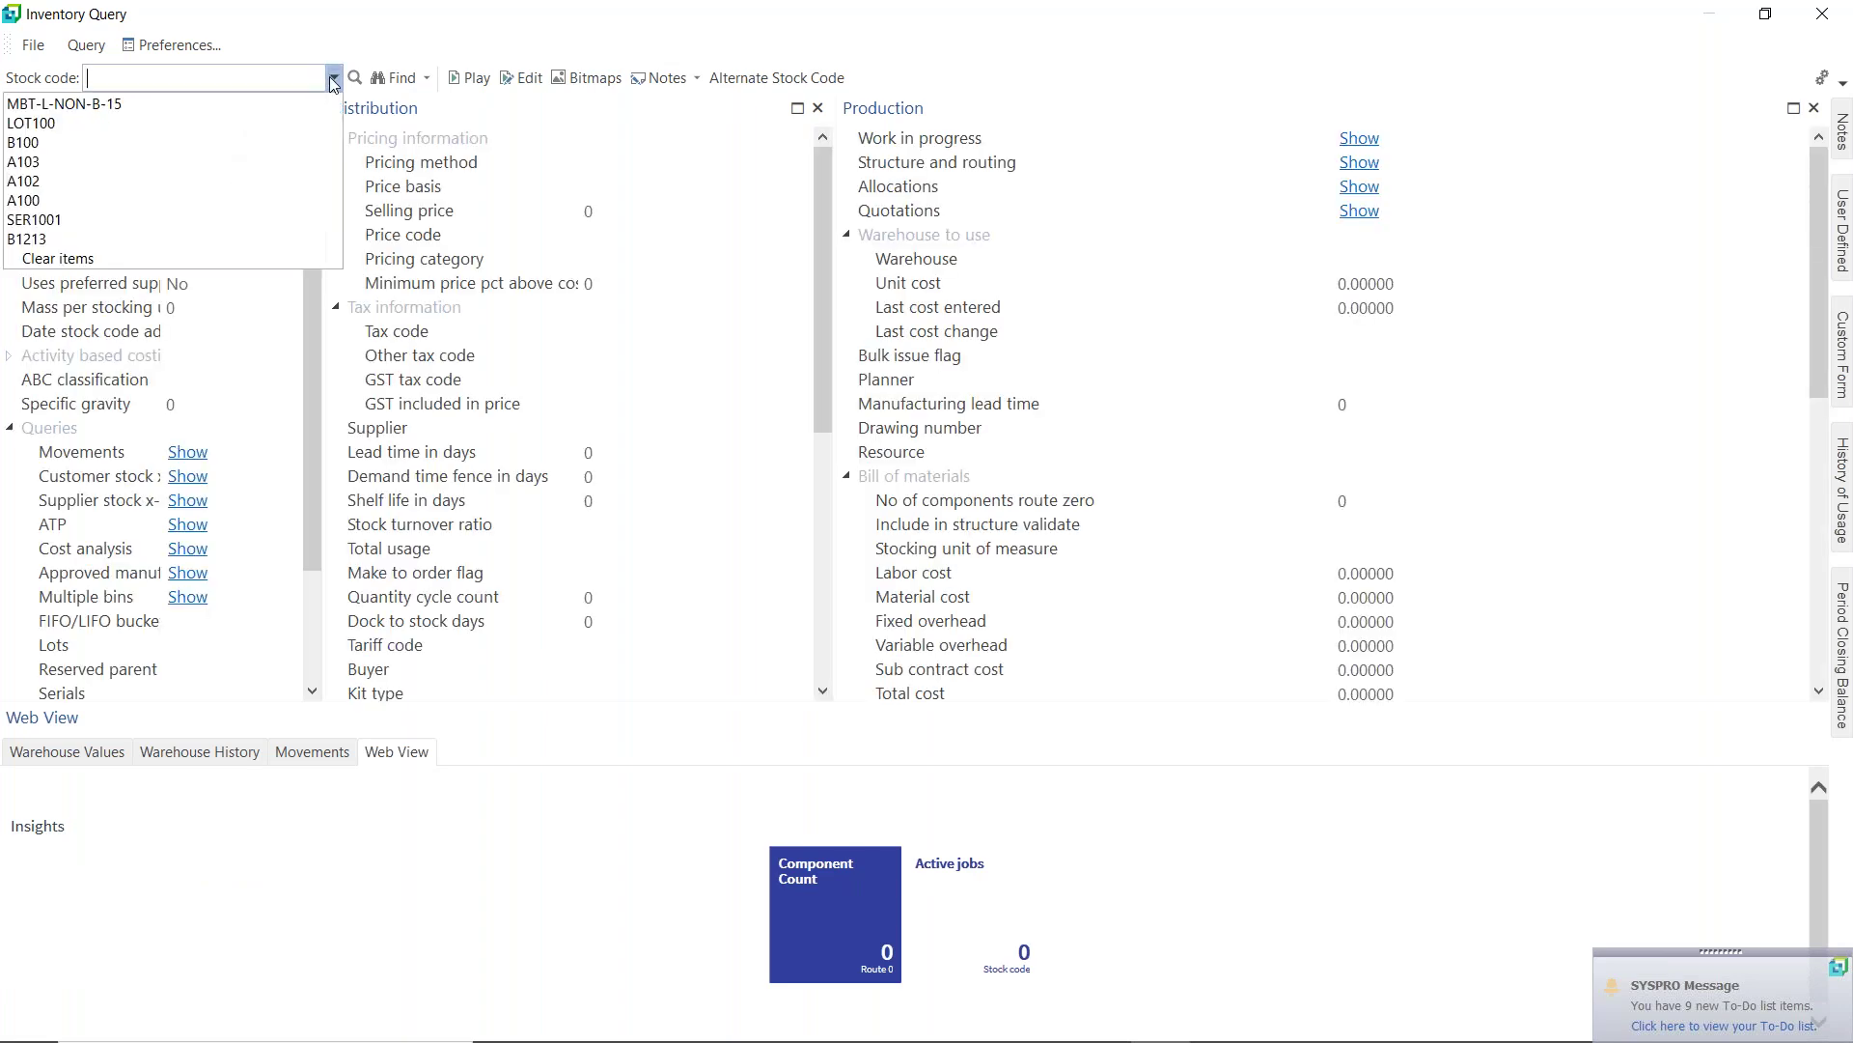
{"action": "type", "text": "b"}
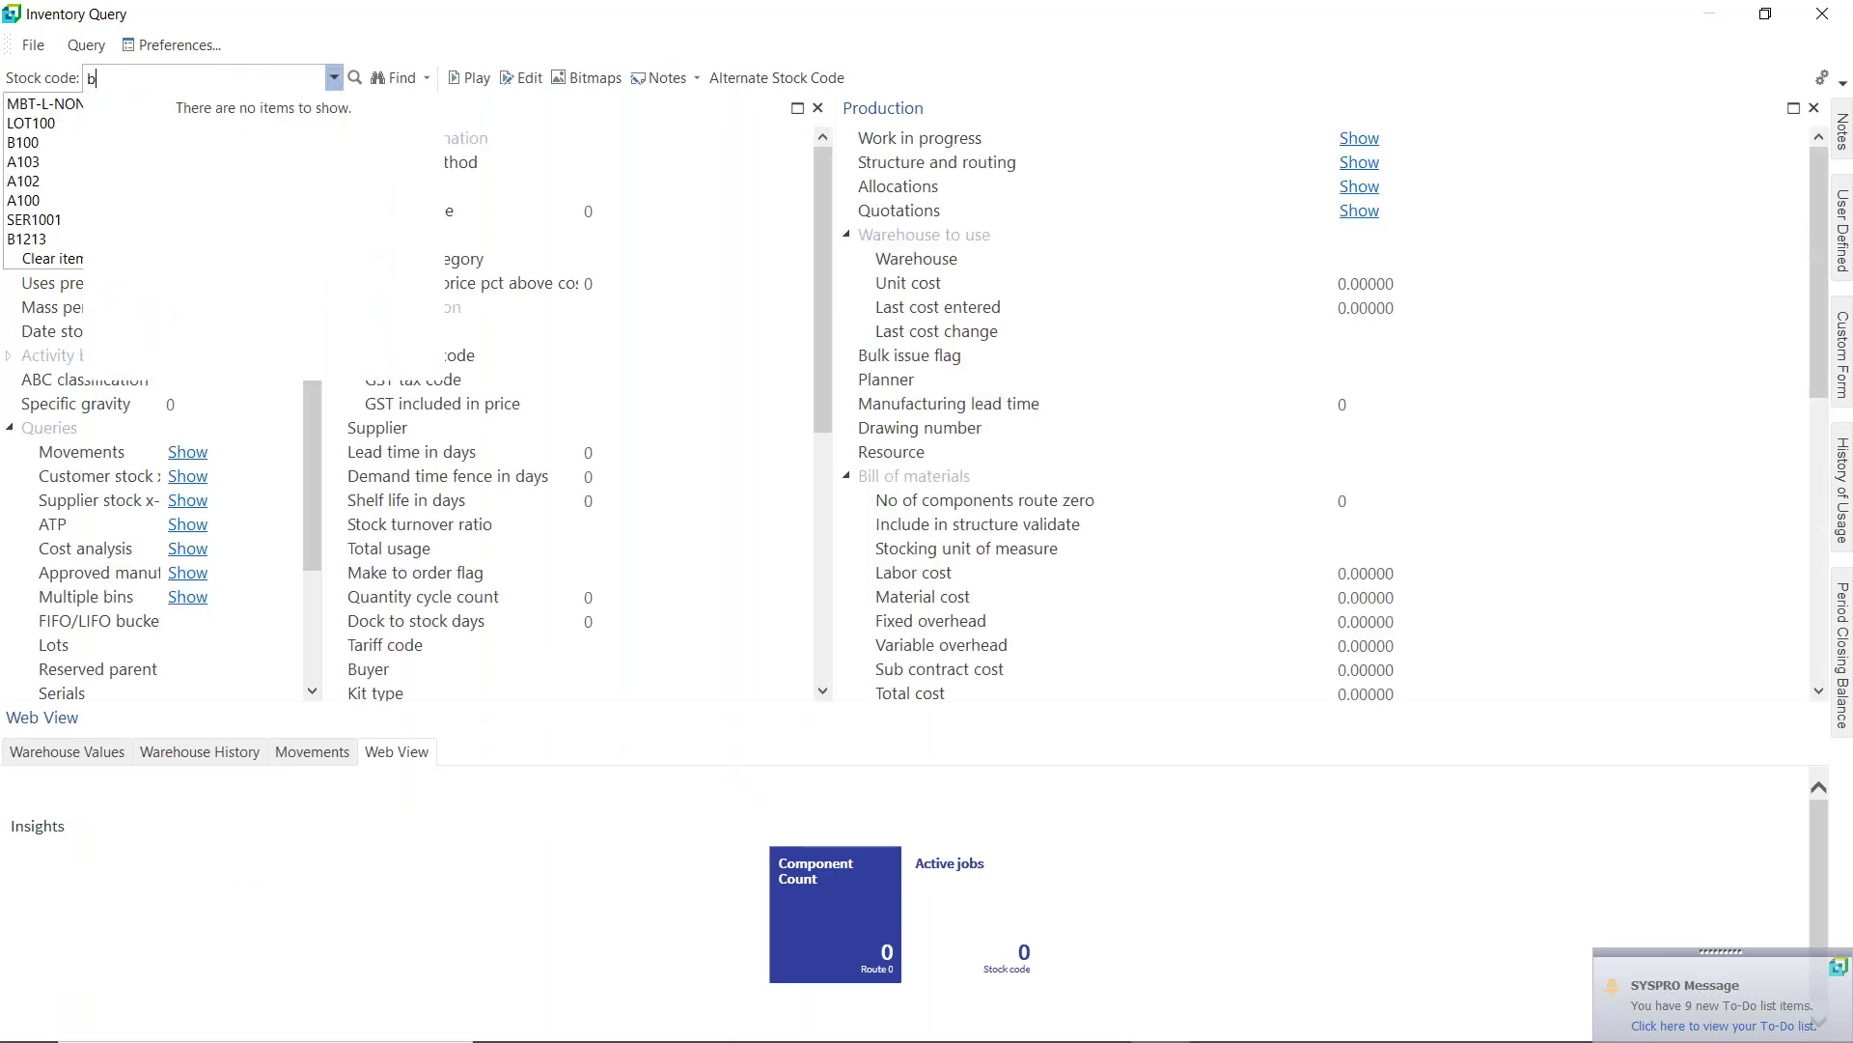
{"action": "type", "text": "mx"}
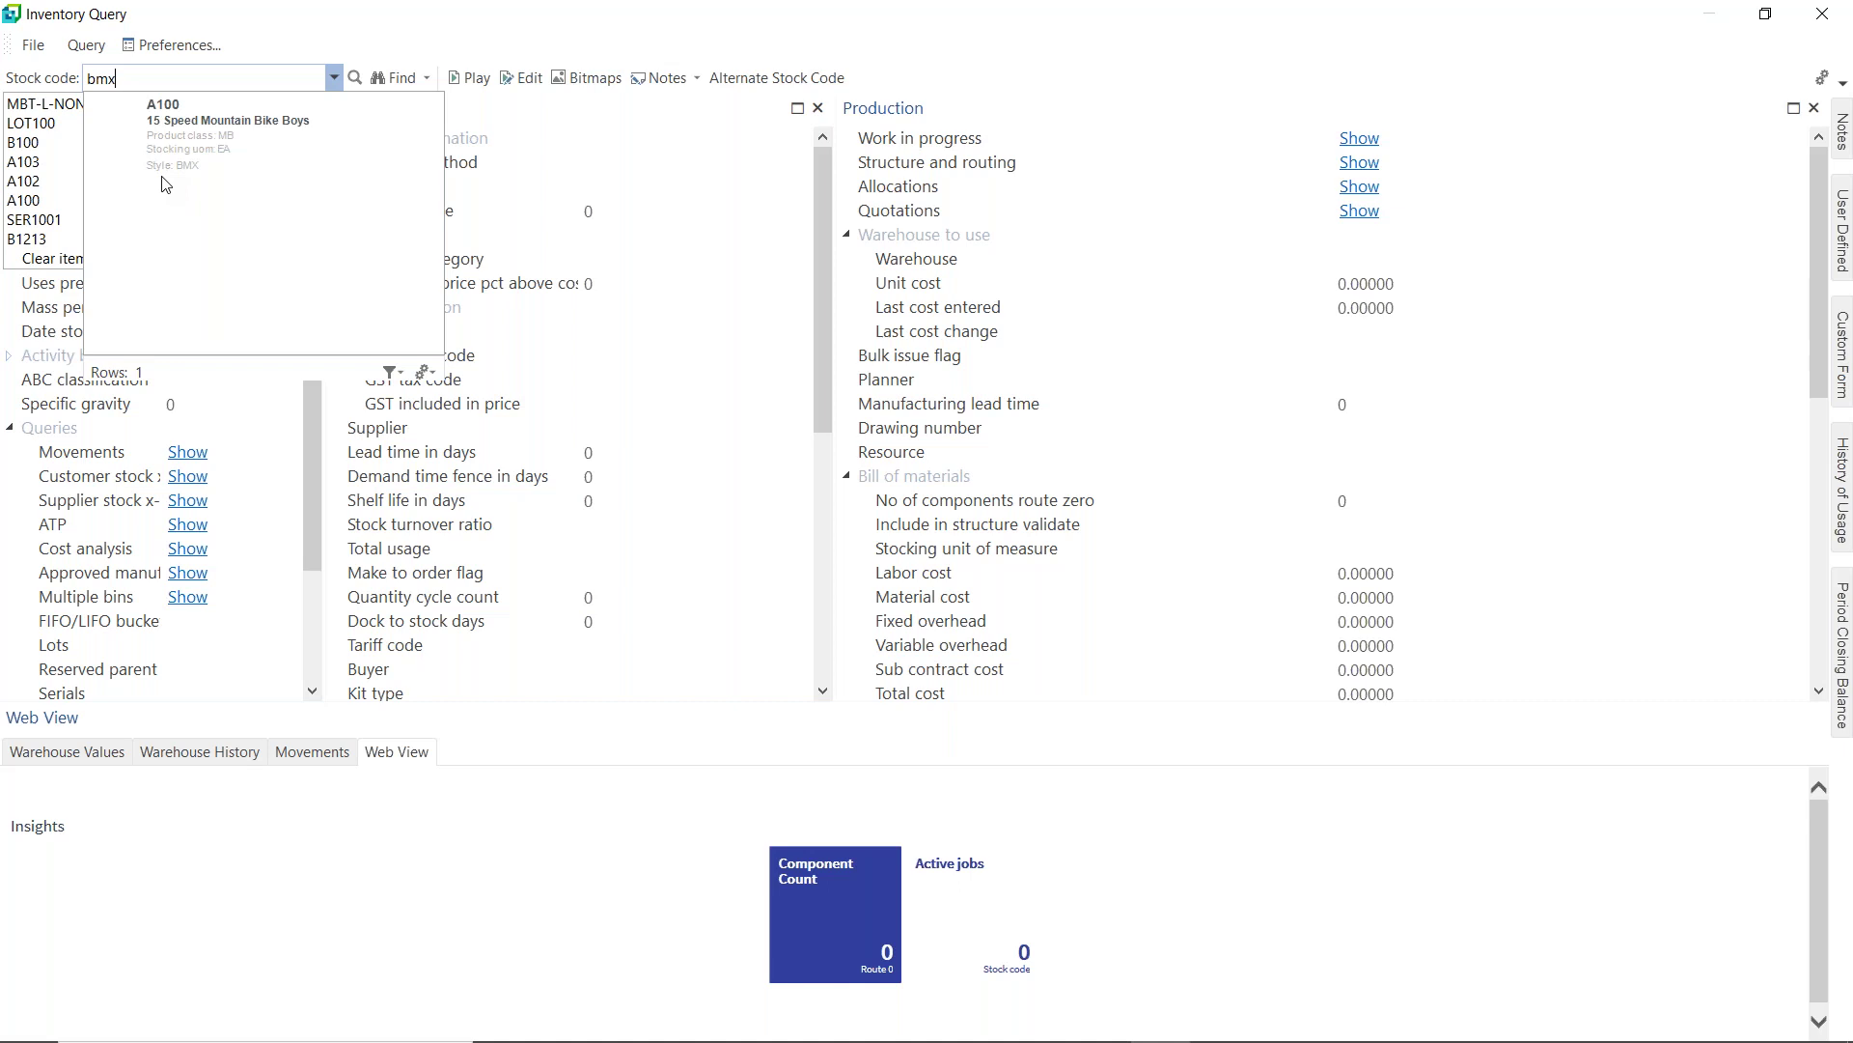
{"action": "left_click", "coordinate": [392, 374]}
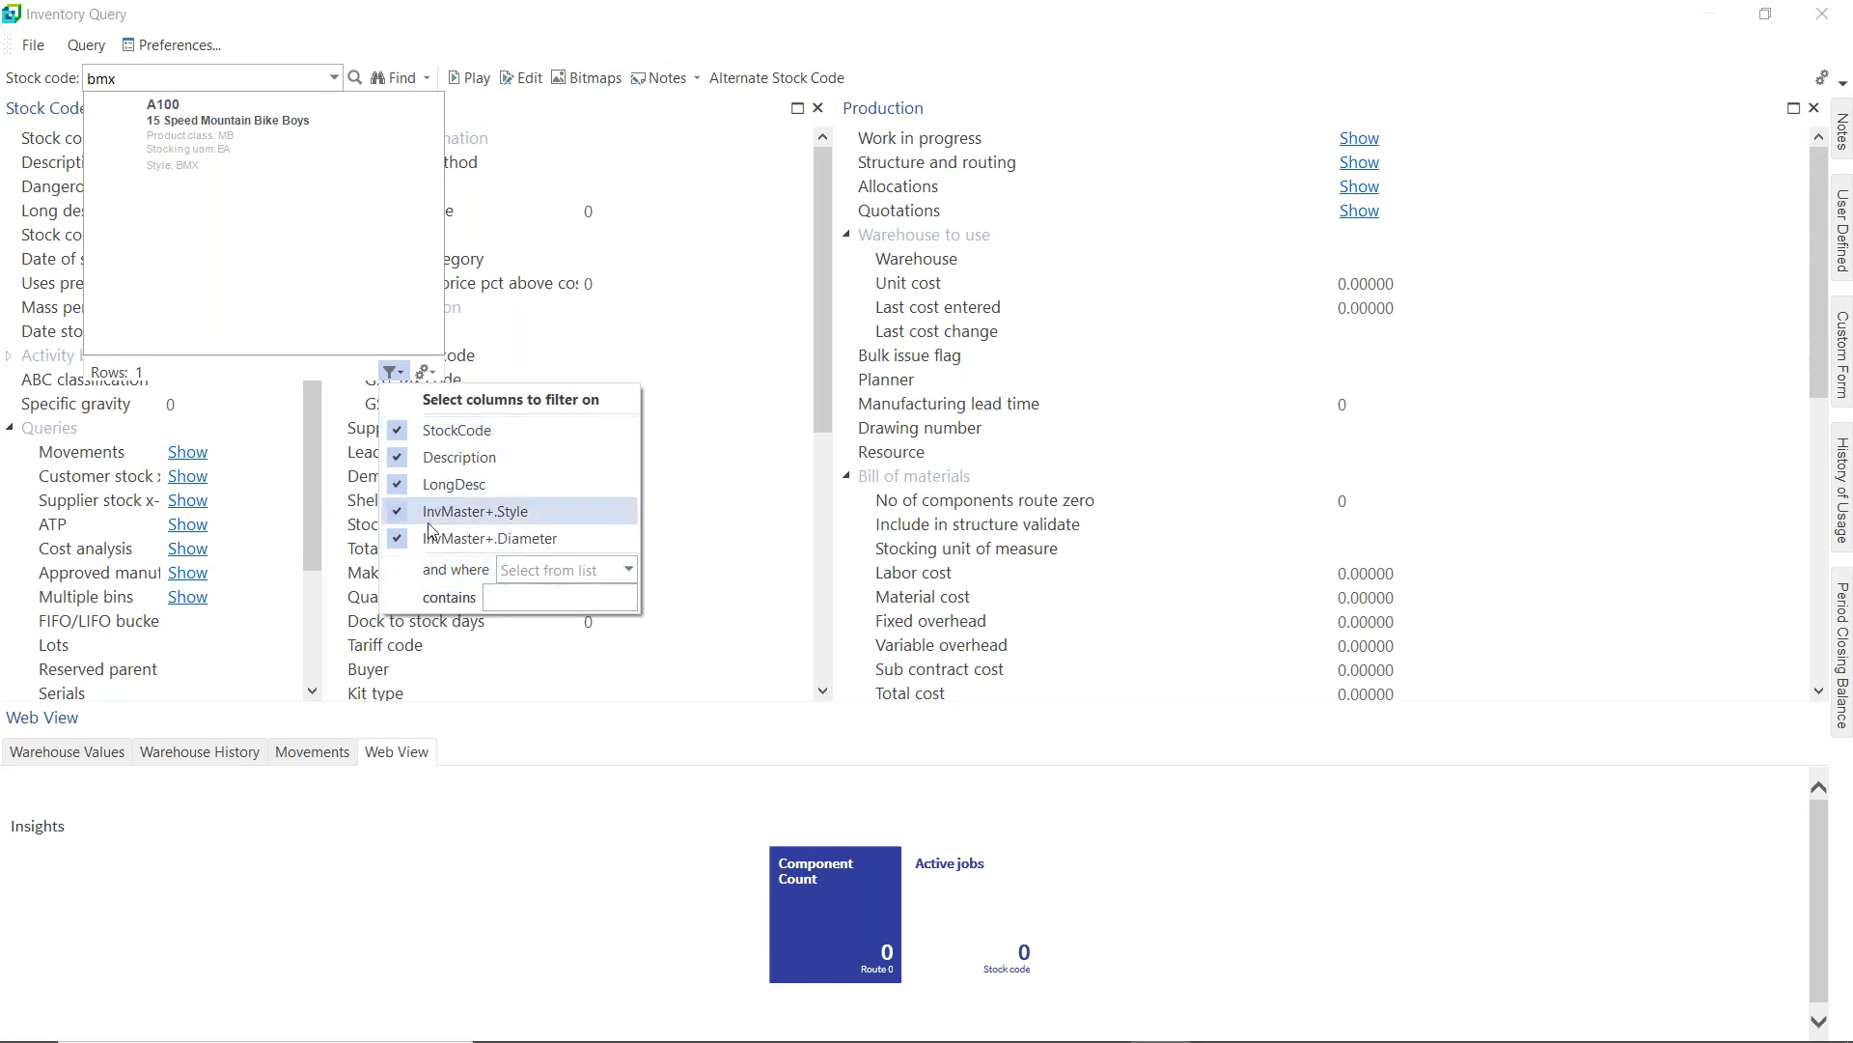
{"action": "left_click", "coordinate": [436, 386]}
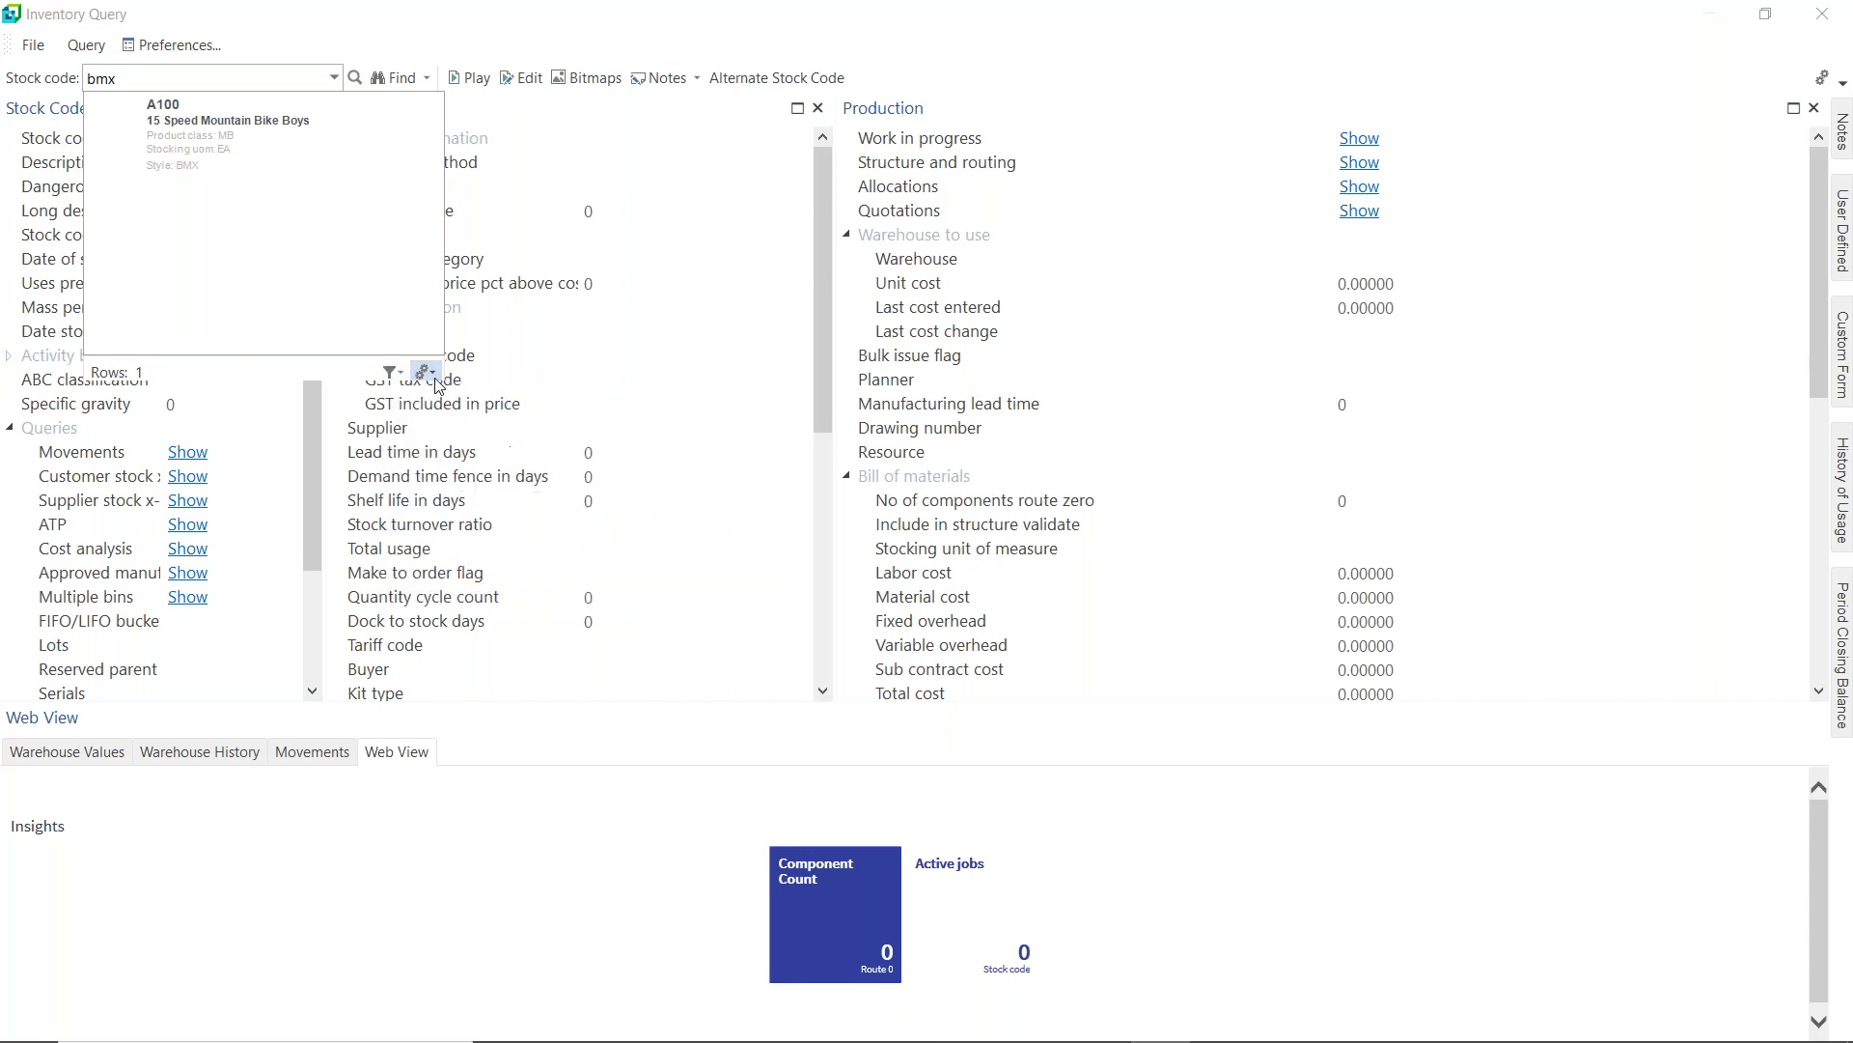
Turn off predictive search in a toolbar for the stock code key field and dismiss the notice.
{"action": "left_click", "coordinate": [434, 380]}
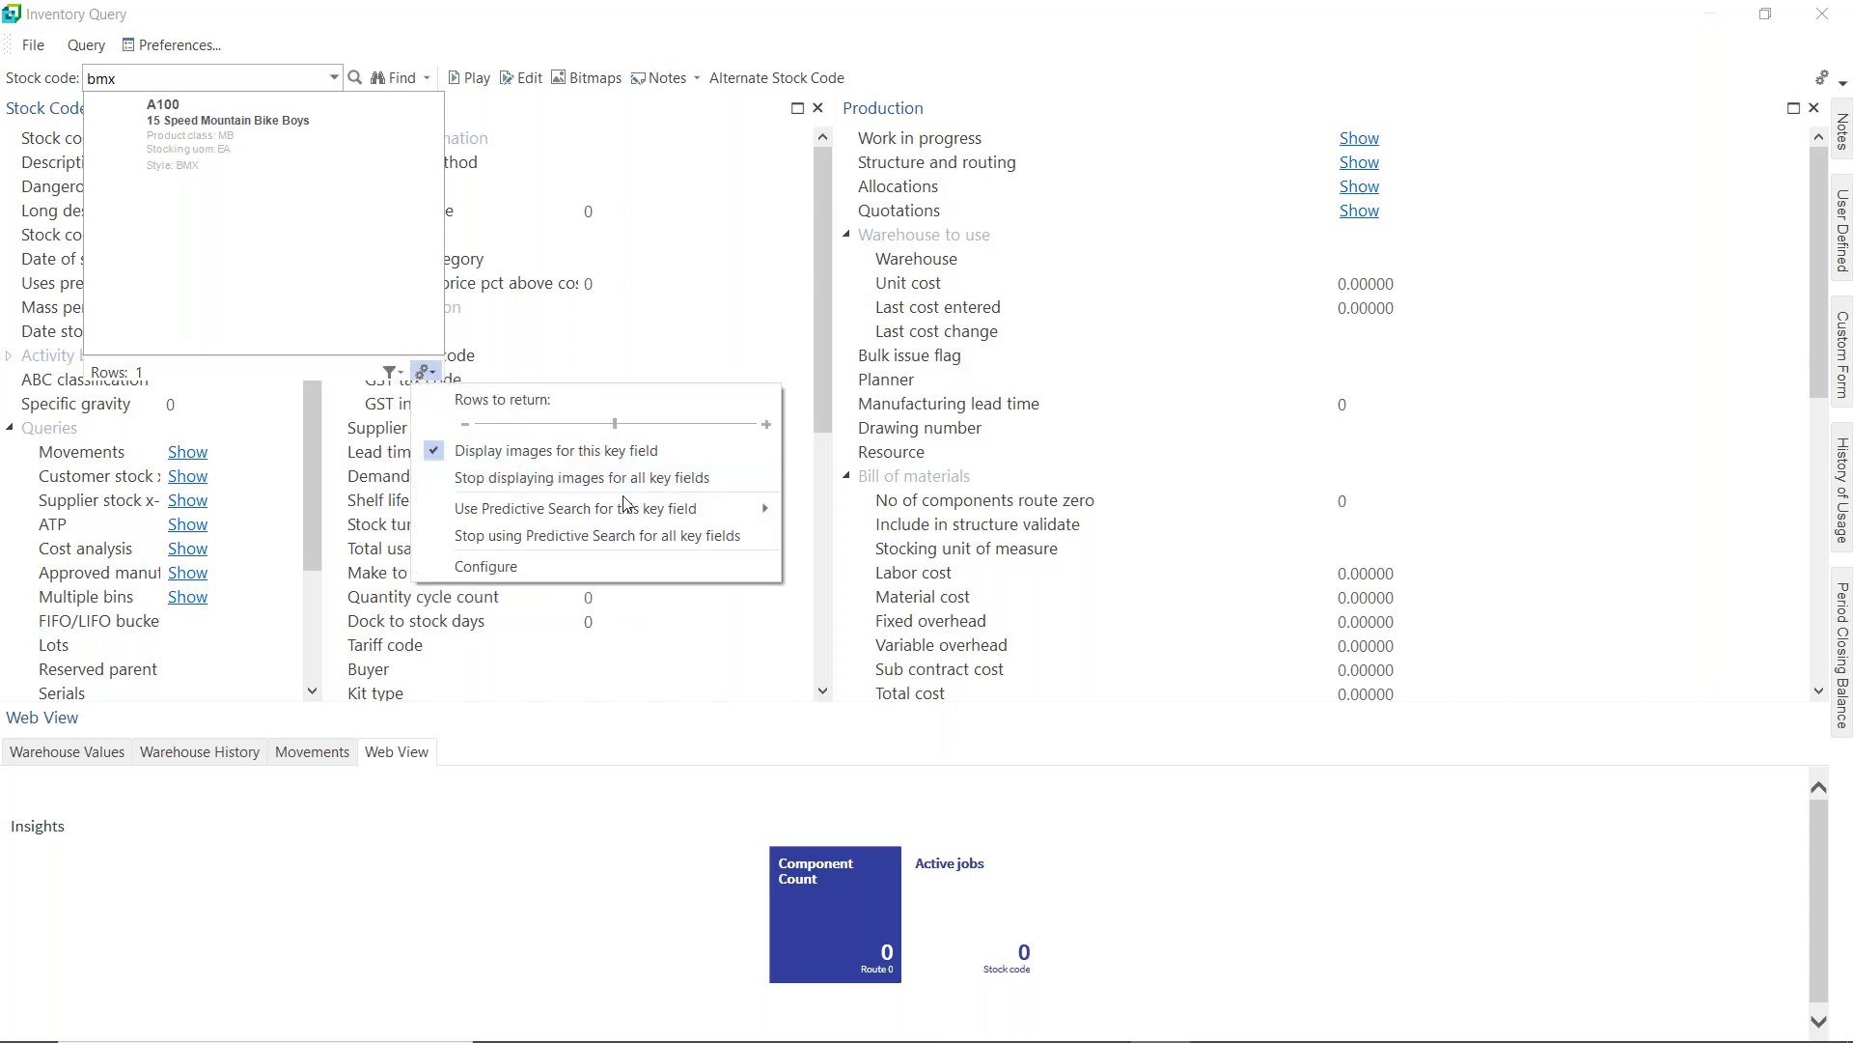
{"action": "mouse_move", "coordinate": [577, 510]}
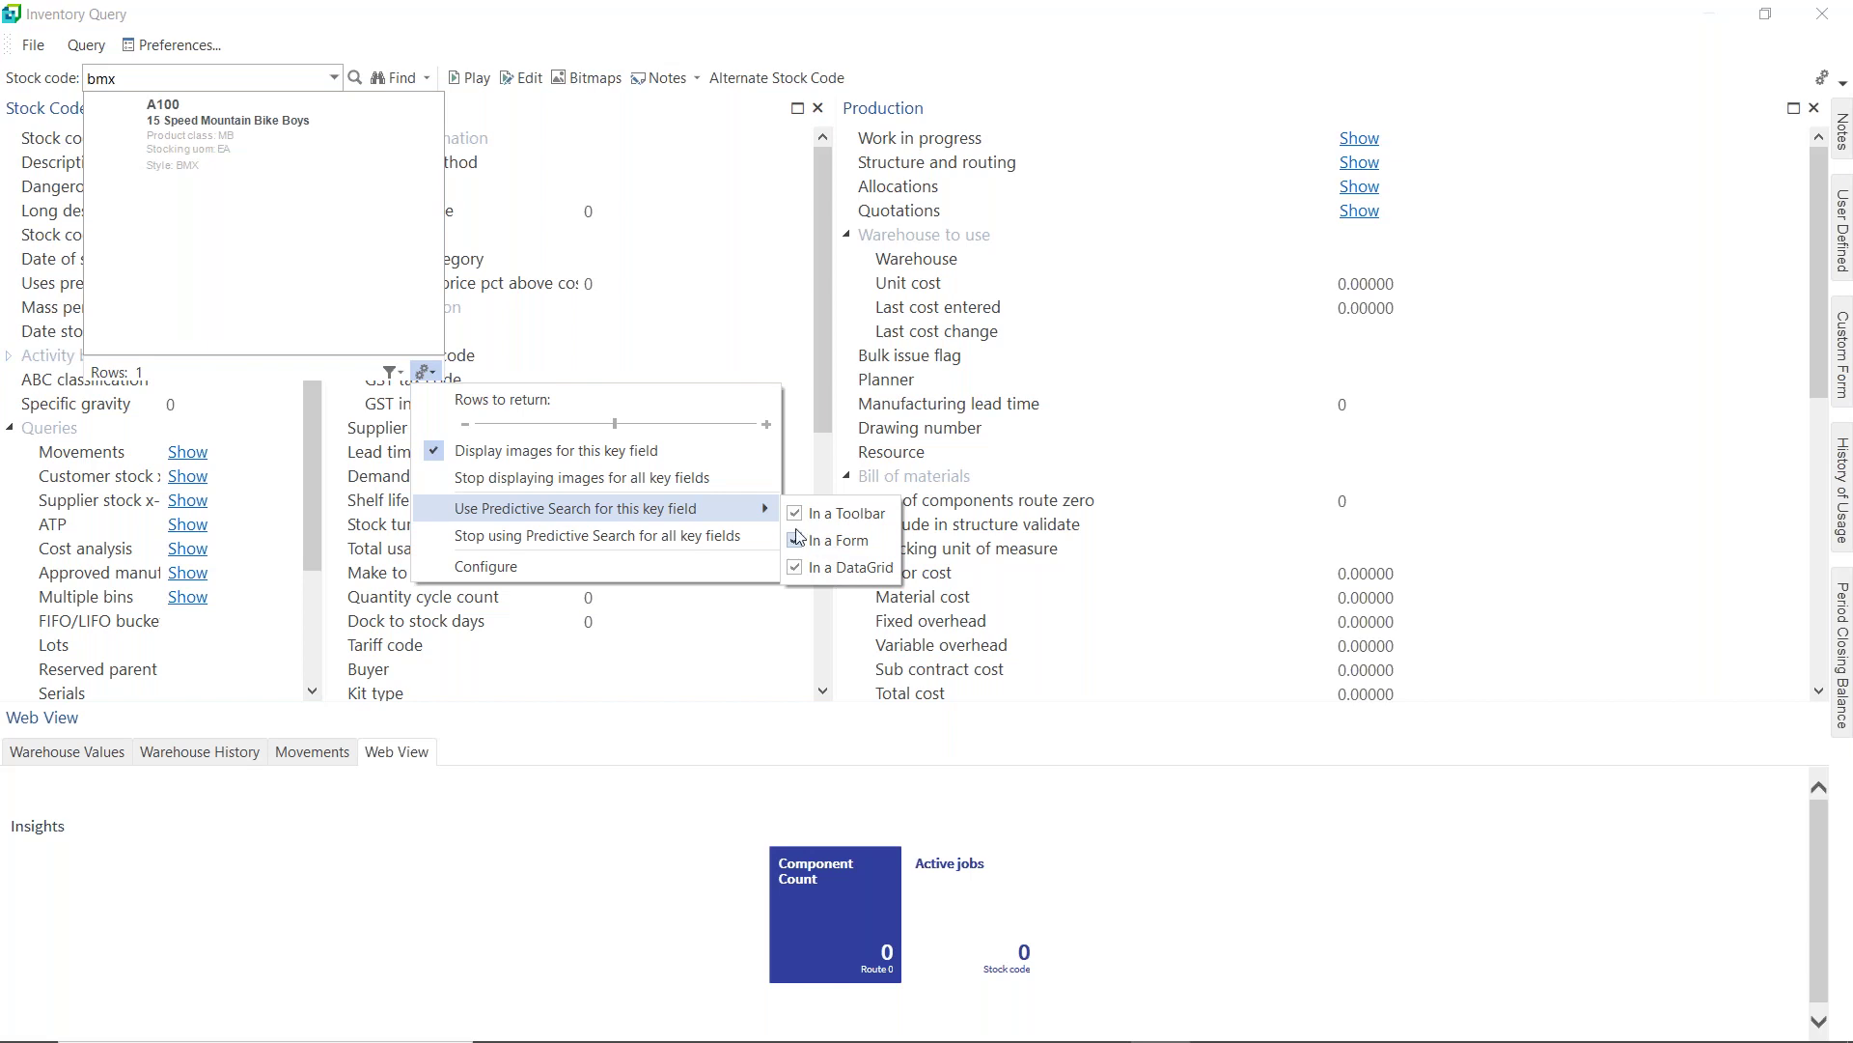
{"action": "mouse_move", "coordinate": [748, 509]}
{"action": "left_click", "coordinate": [794, 523]}
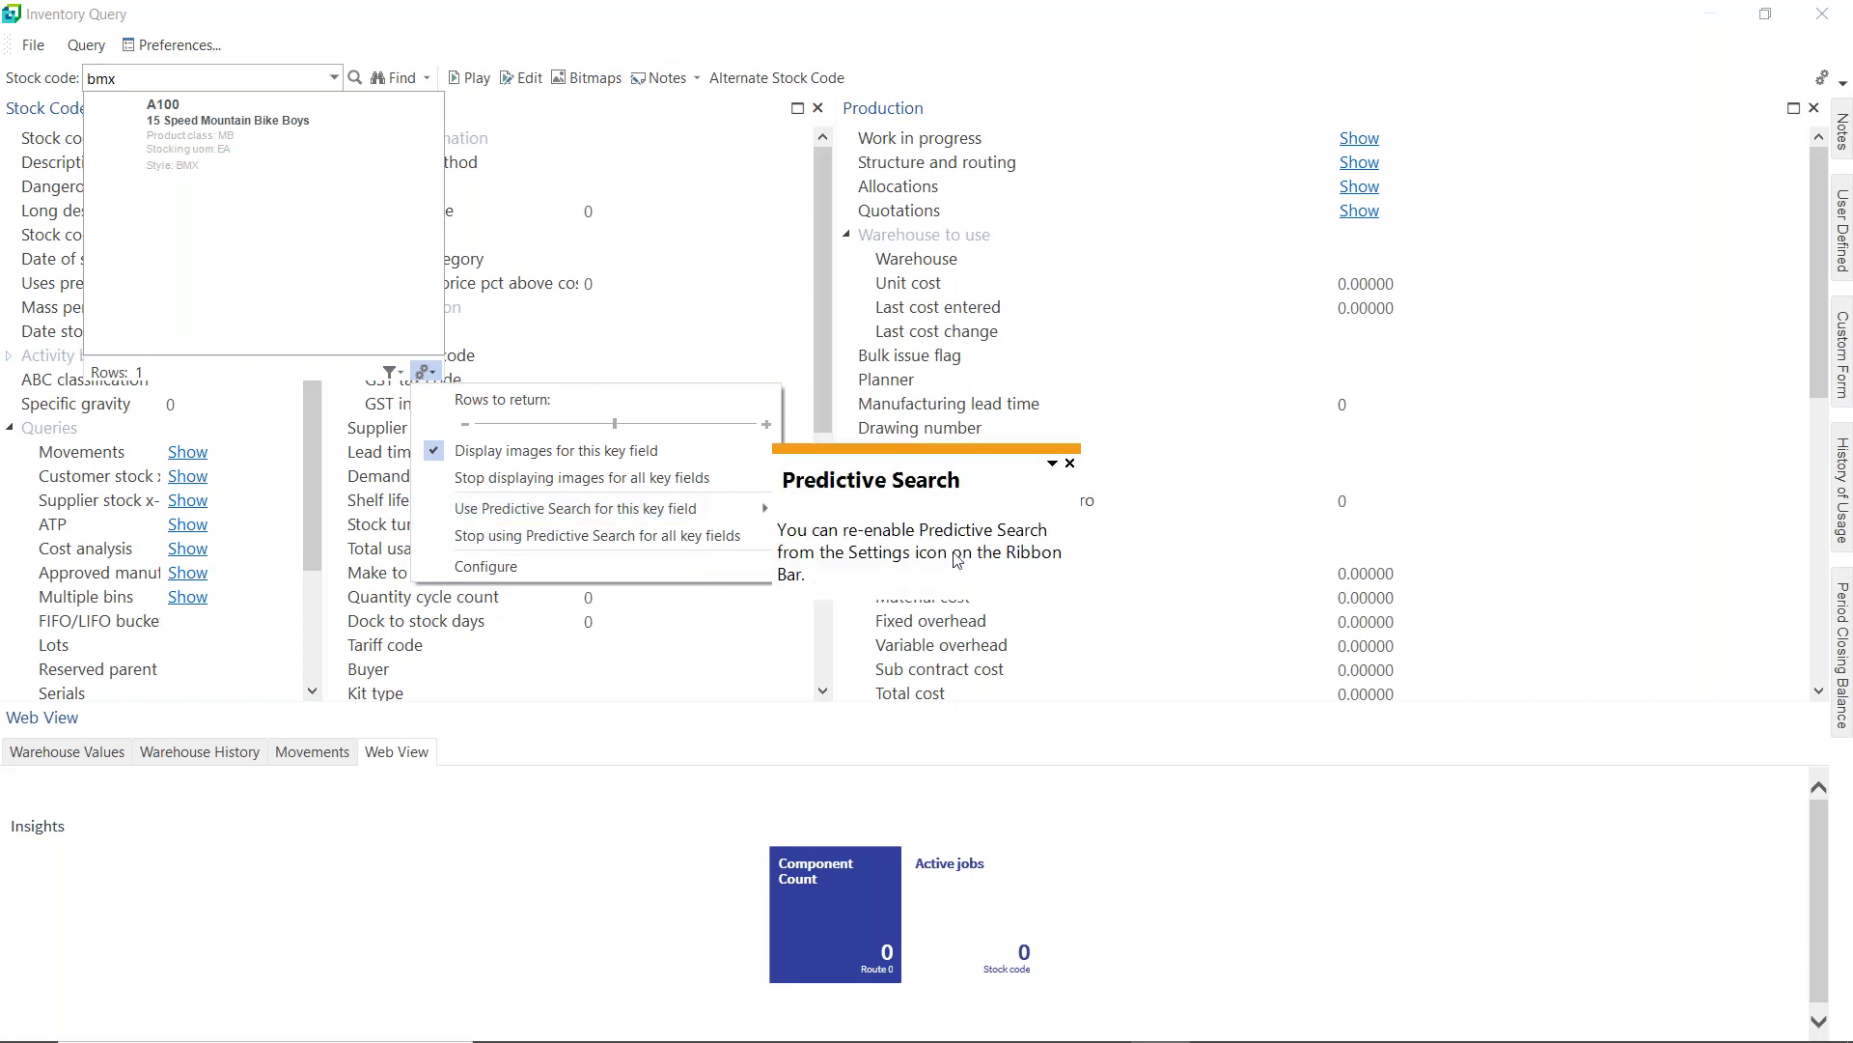
{"action": "left_click", "coordinate": [1069, 463]}
{"action": "left_click", "coordinate": [1069, 463]}
Clear the "bmx" search text, test the stock code field with "a" and close Inventory Query.
{"action": "double_click", "coordinate": [246, 73]}
{"action": "key", "text": "BackSpace"}
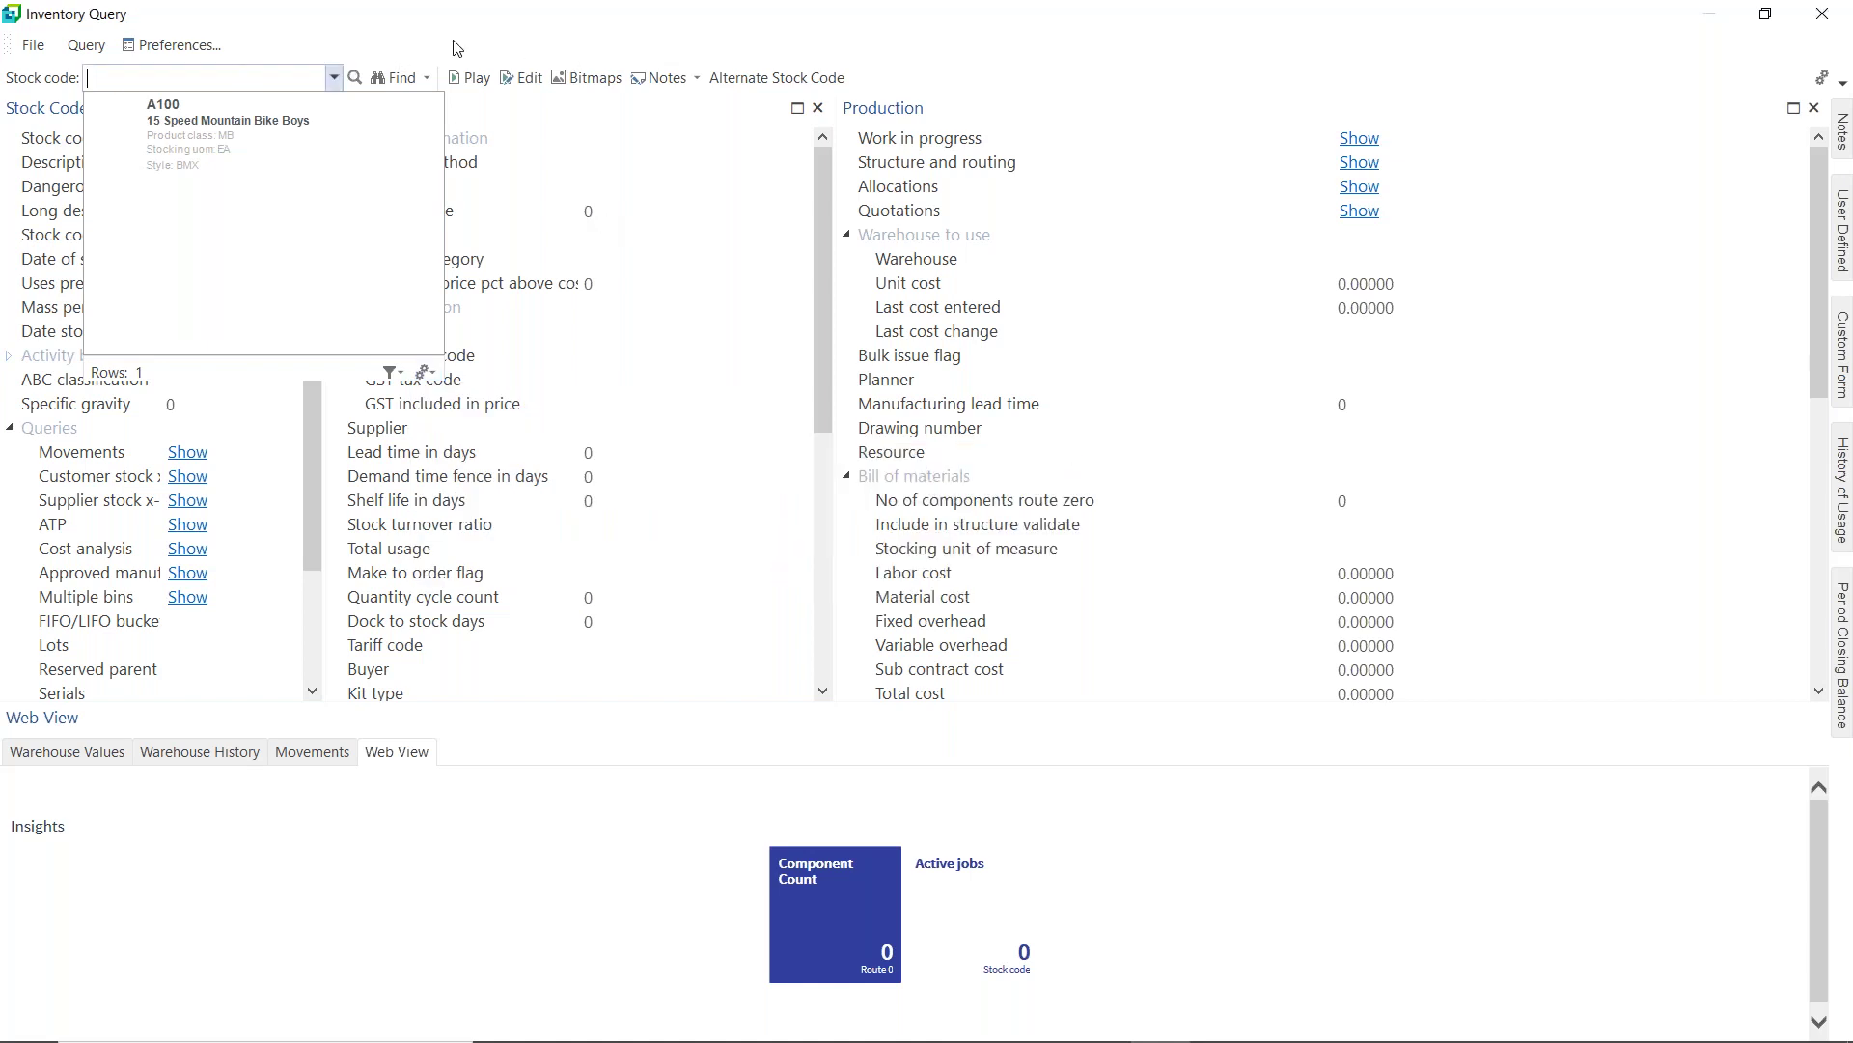
{"action": "left_click", "coordinate": [641, 250]}
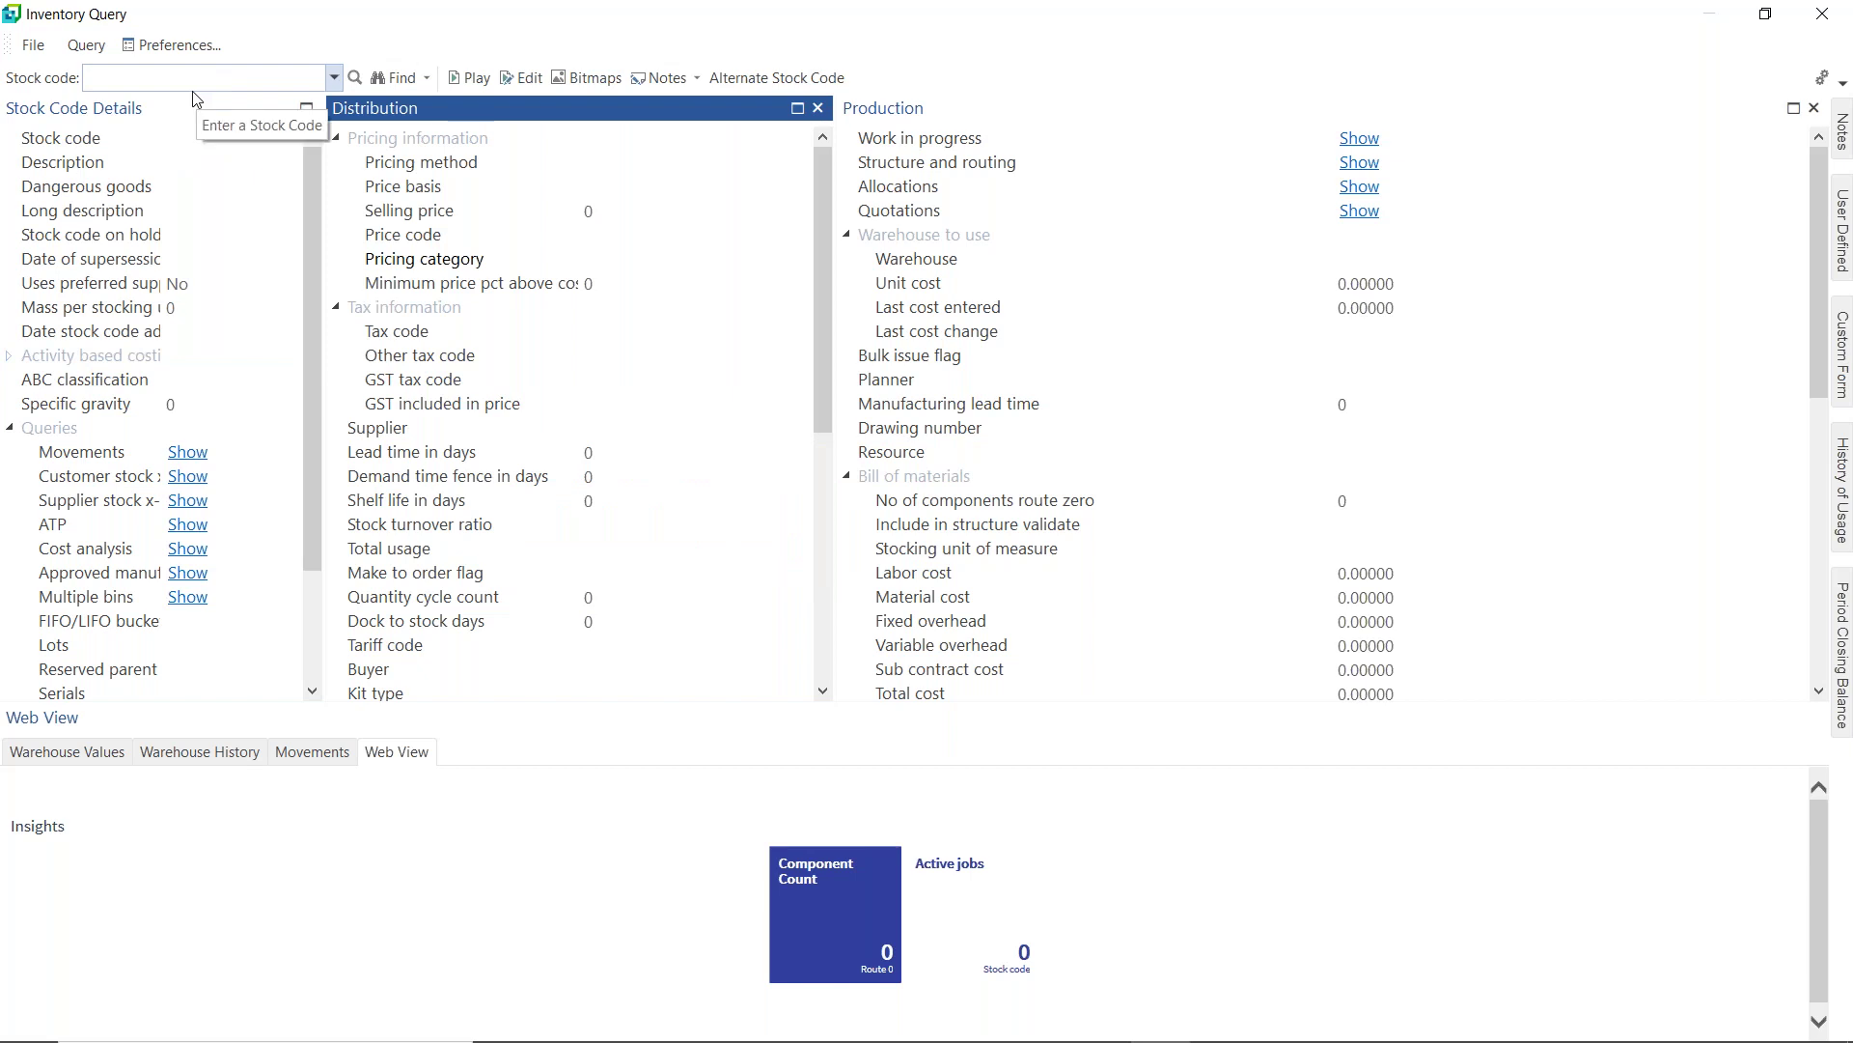
{"action": "left_click", "coordinate": [207, 76]}
{"action": "type", "text": "a"}
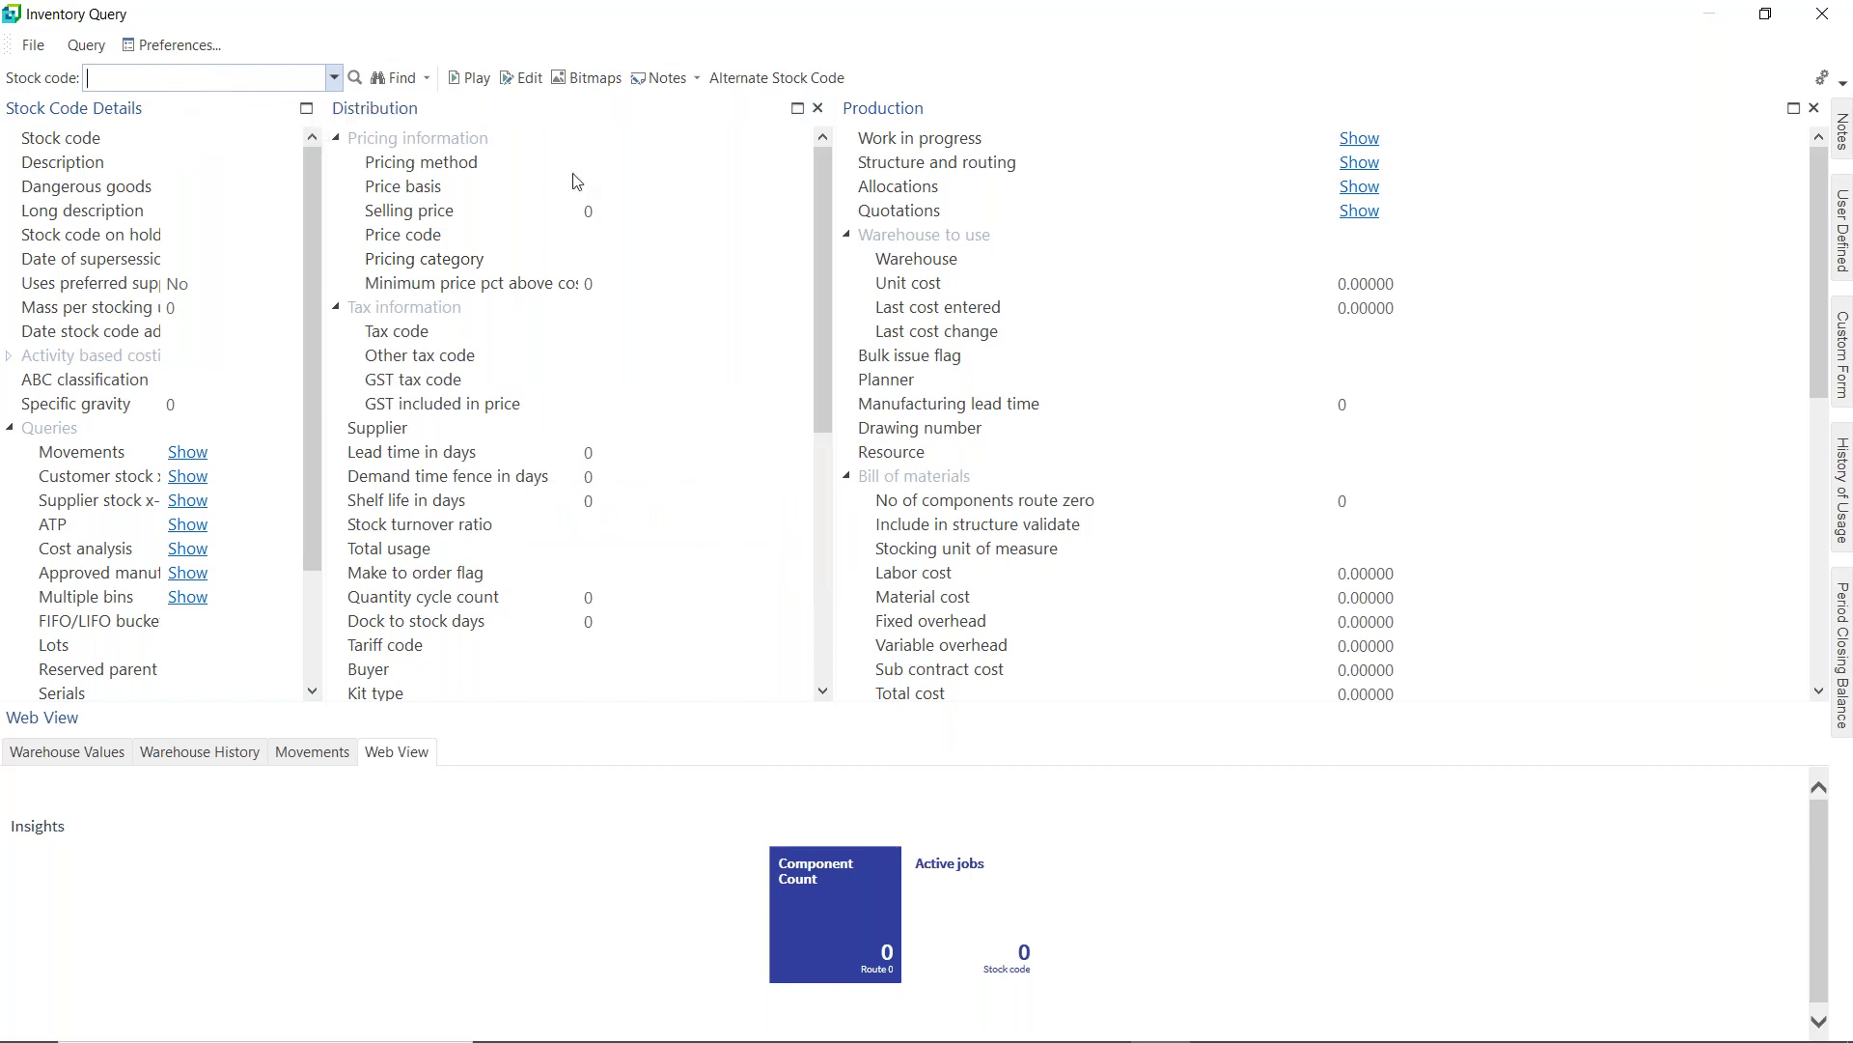
{"action": "left_click", "coordinate": [1822, 14]}
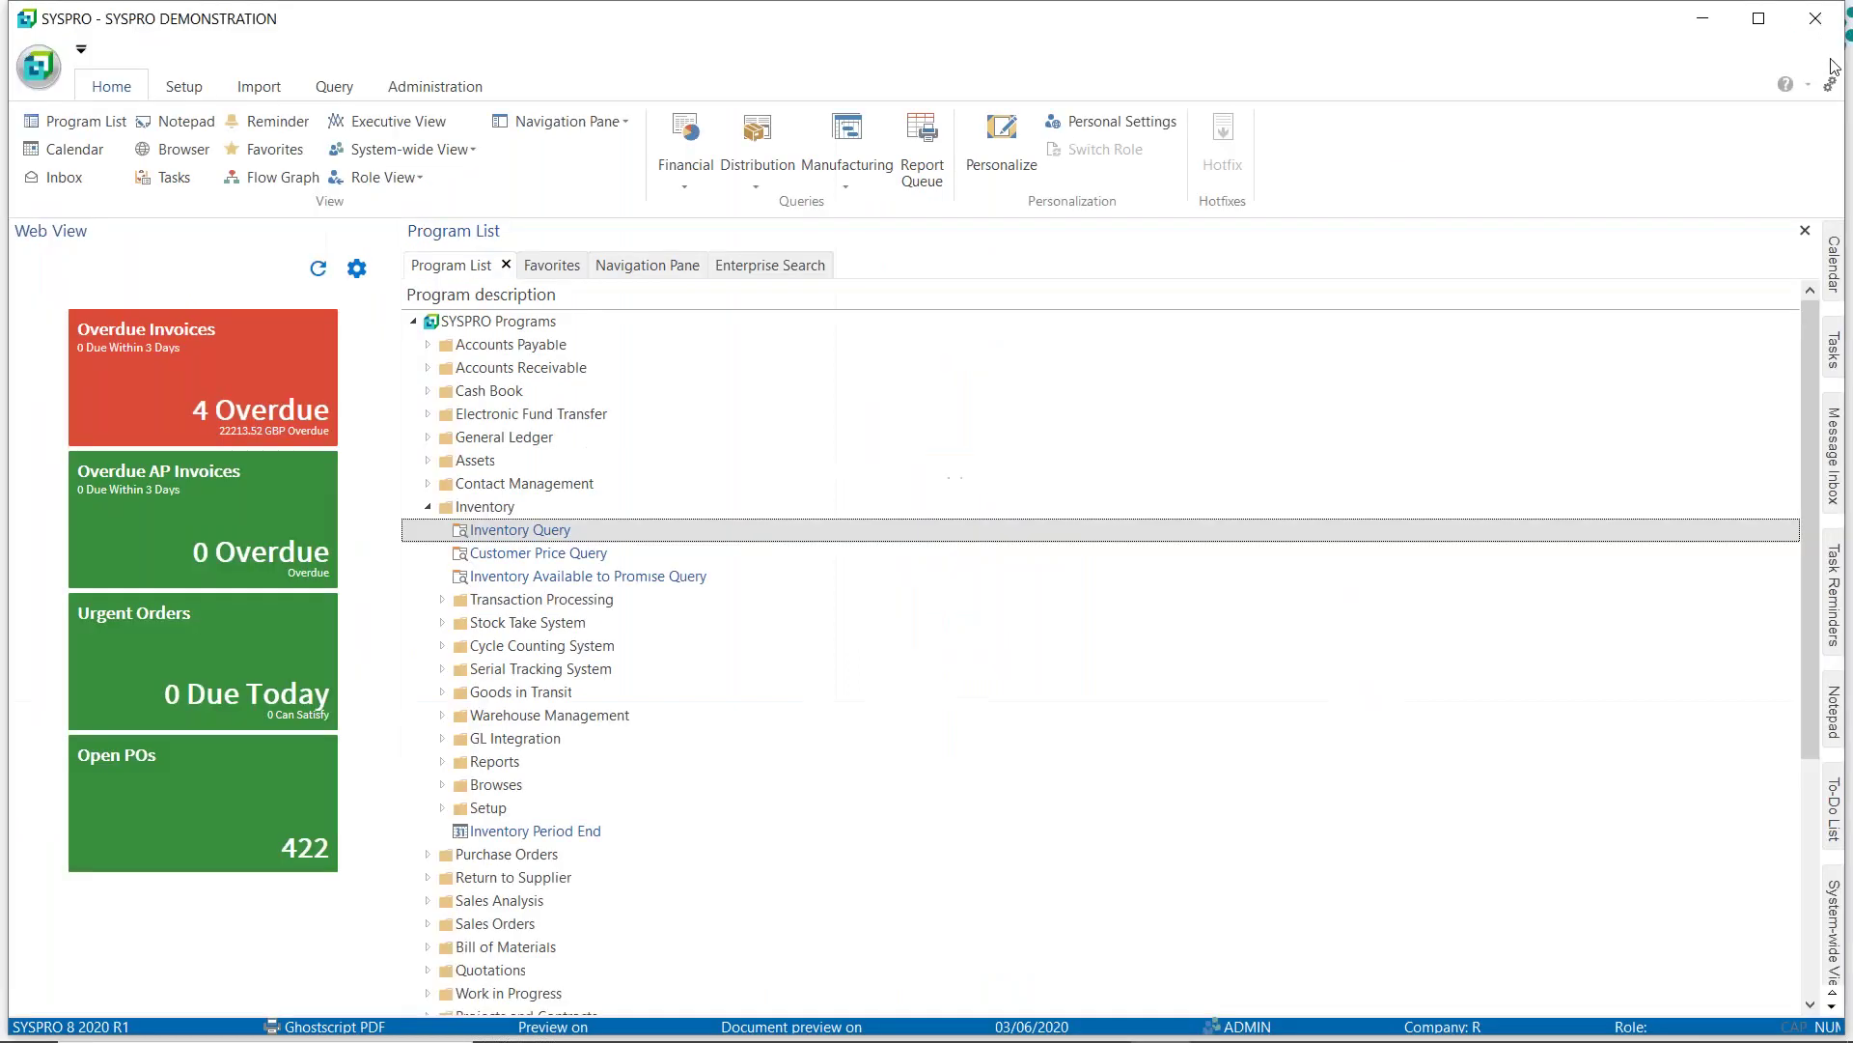